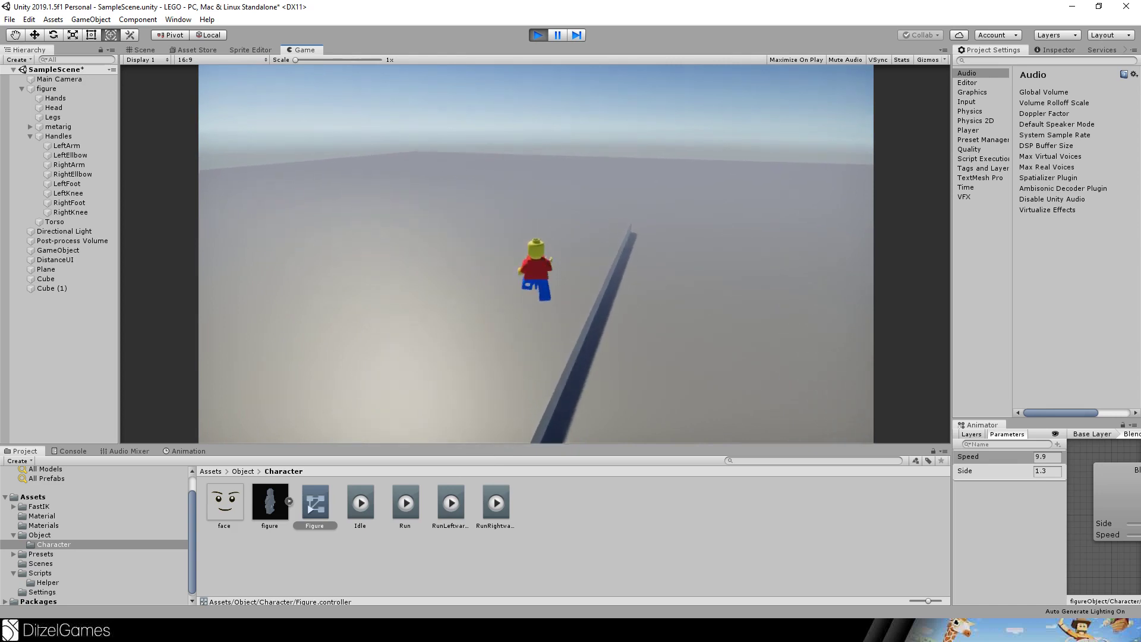
# Steer the LEGO figure around the plane in several directions in the running game to test its movement.
pyautogui.press('a')
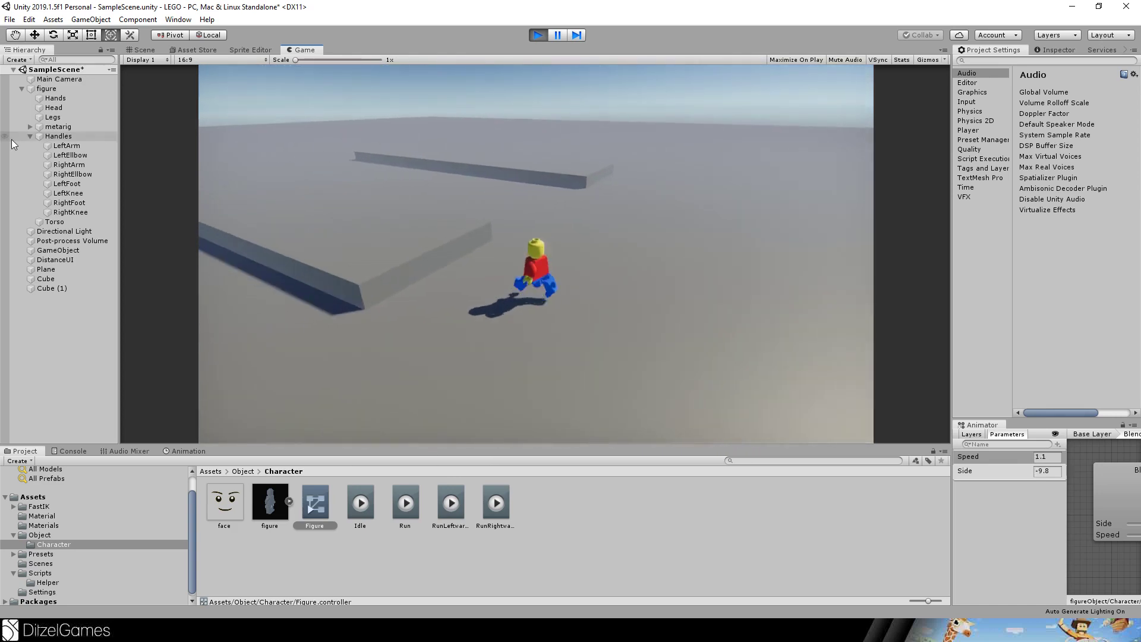
pyautogui.press('d')
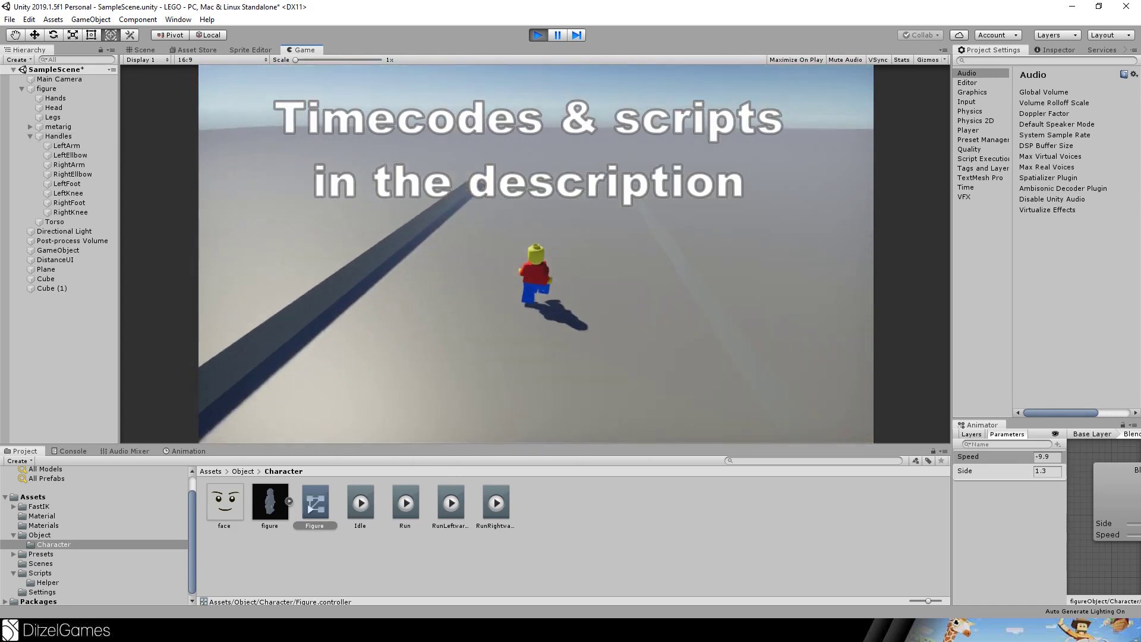
pyautogui.press('w')
pyautogui.press('a')
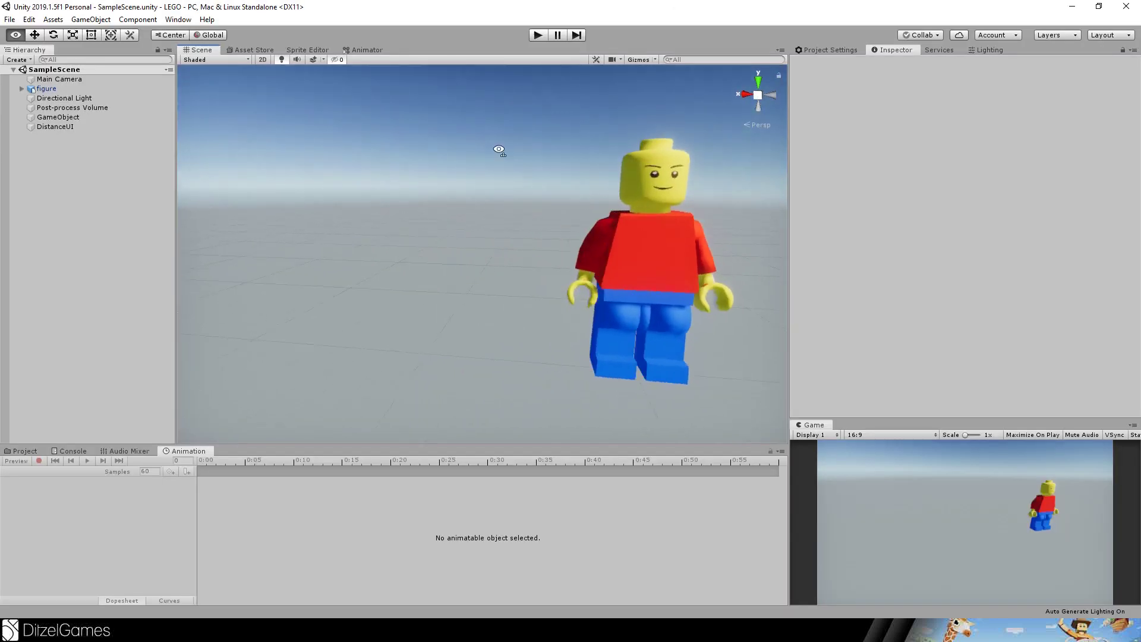
# Open the LegoShaderTex shader graph from the Material folder and place its window so the whole graph can be read.
pyautogui.keyDown('alt'); pyautogui.moveTo(499, 148); pyautogui.dragTo(603, 194); pyautogui.keyUp('alt')
pyautogui.click(24, 451)
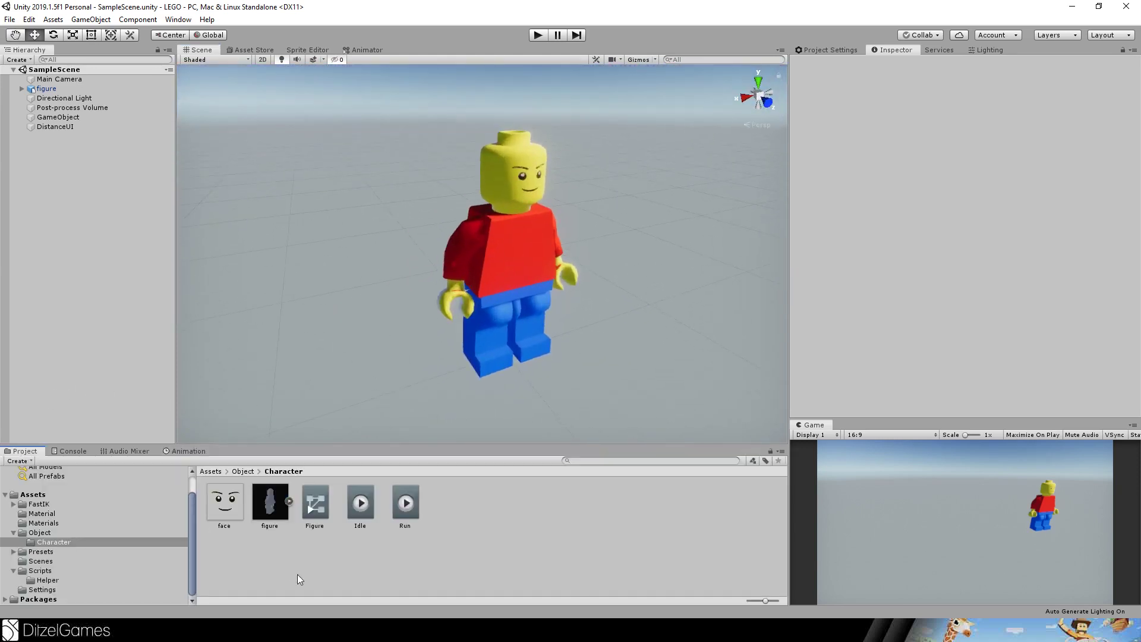
pyautogui.click(523, 181)
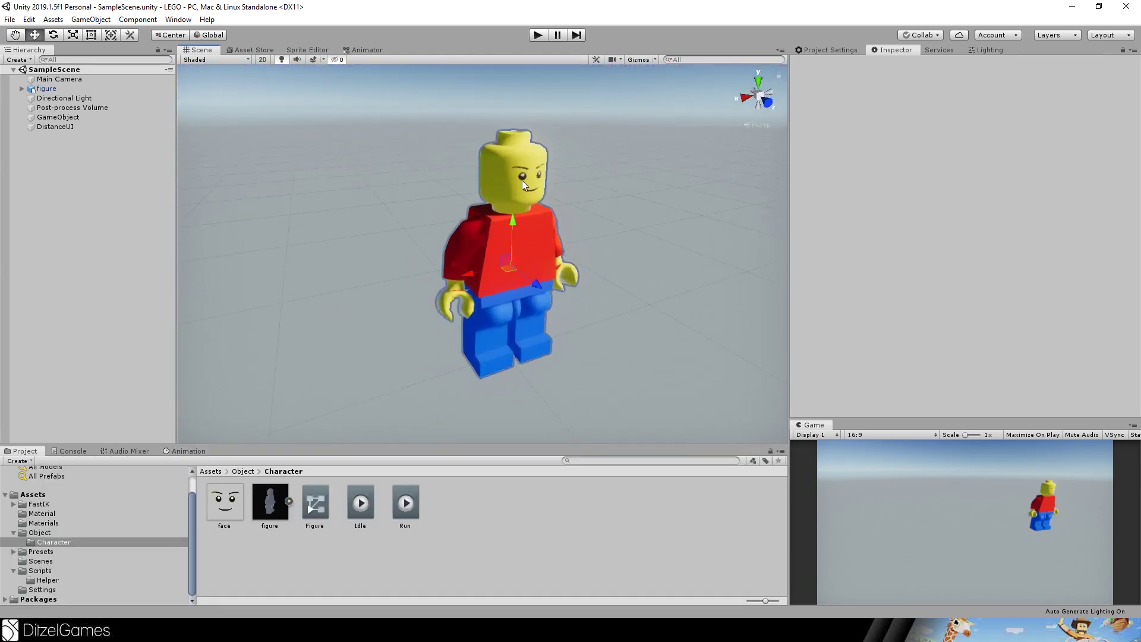
pyautogui.click(43, 513)
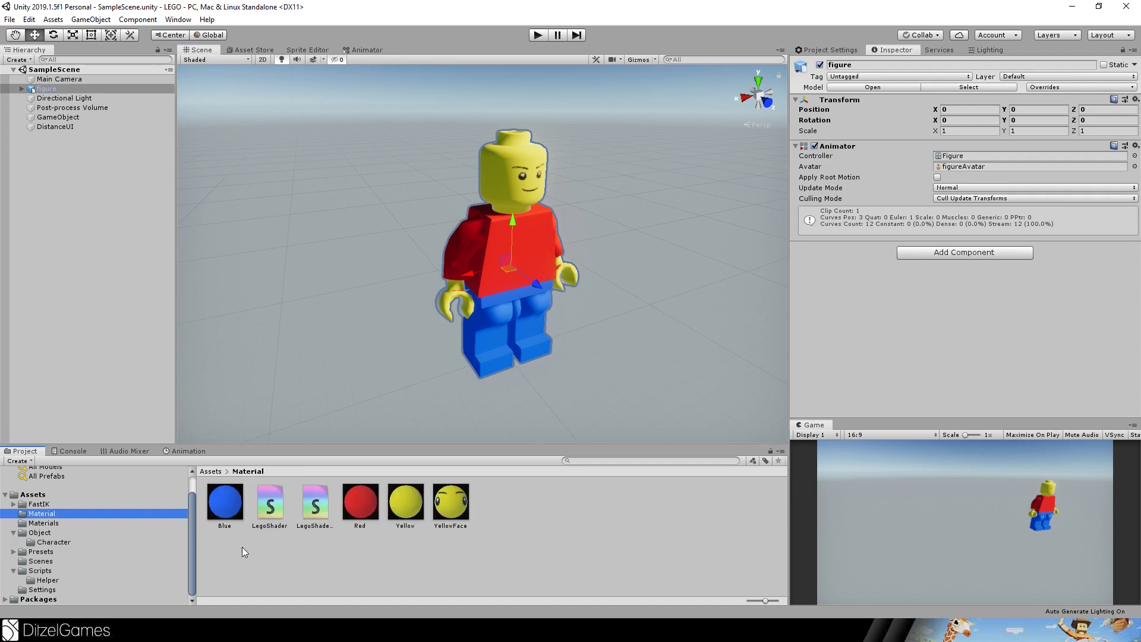
pyautogui.click(319, 510)
pyautogui.doubleClick(319, 510)
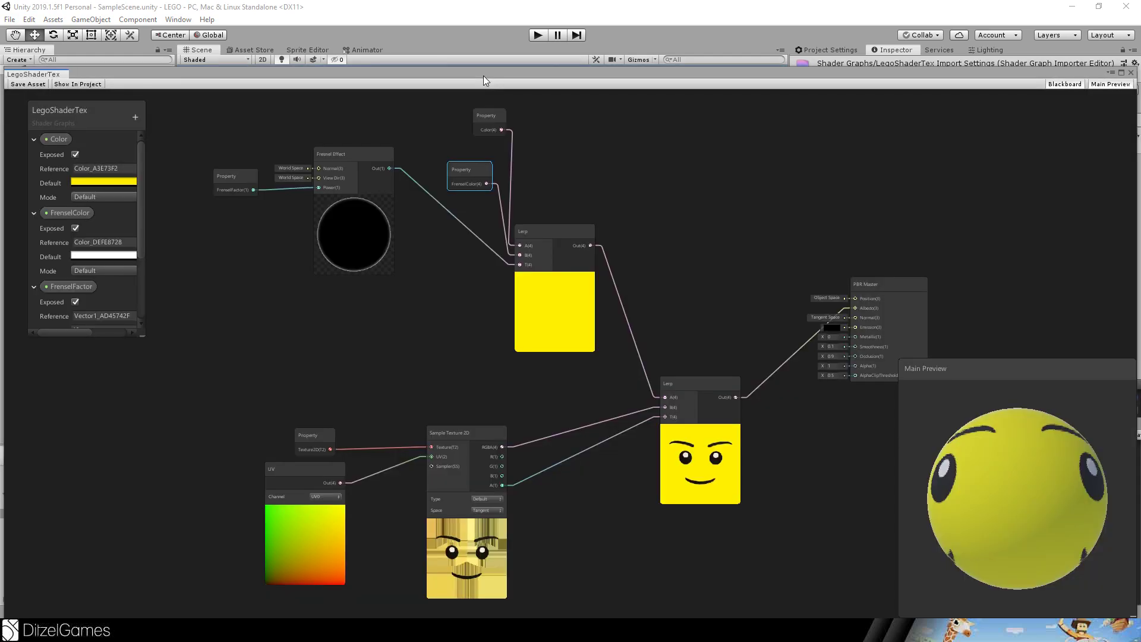
pyautogui.moveTo(490, 73); pyautogui.dragTo(500, 25)
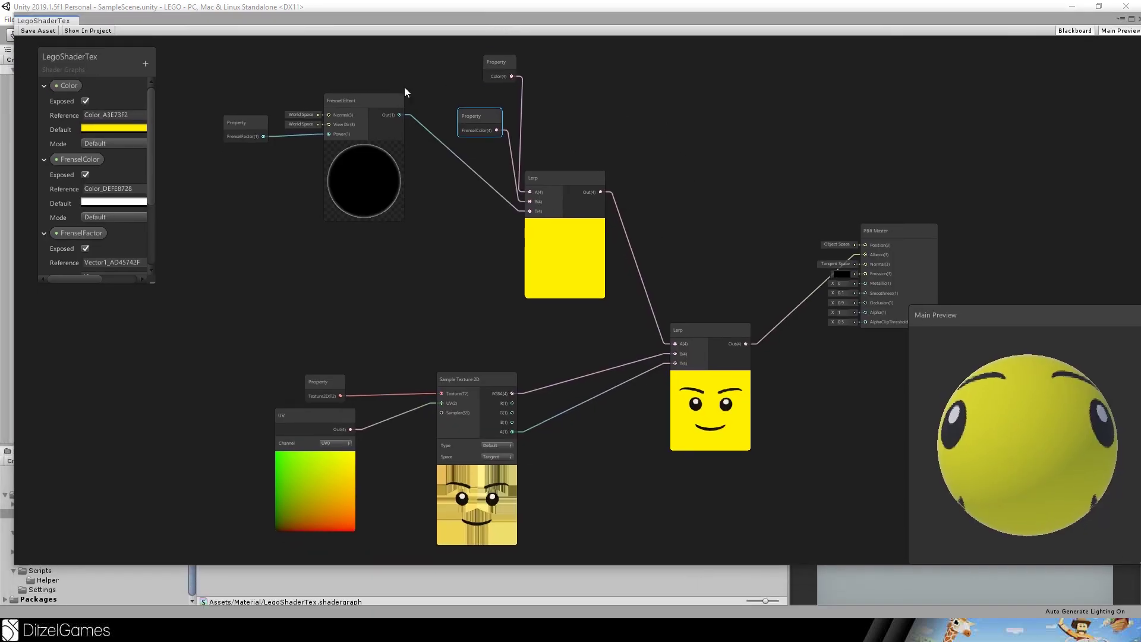
# Examine the shader graph's Fresnel section, UV, Sample Texture 2D and Texture2D property nodes, spreading the texture nodes apart.
pyautogui.moveTo(214, 53); pyautogui.dragTo(648, 326)
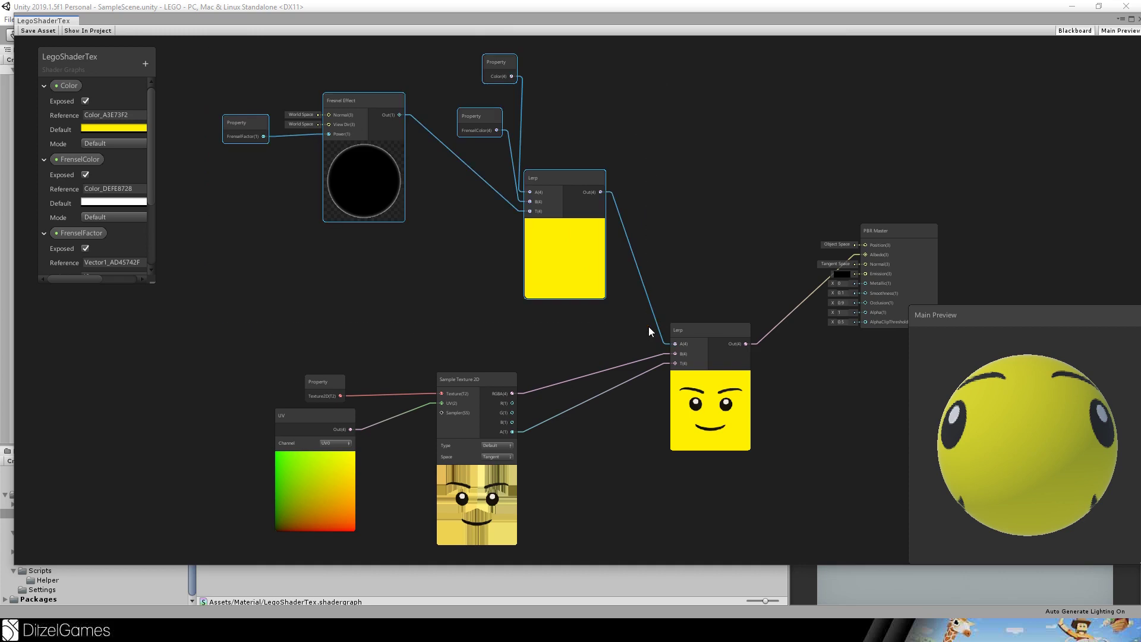
pyautogui.keyDown('shift'); pyautogui.click(330, 468); pyautogui.keyUp('shift')
pyautogui.scroll(3, 304, 473)
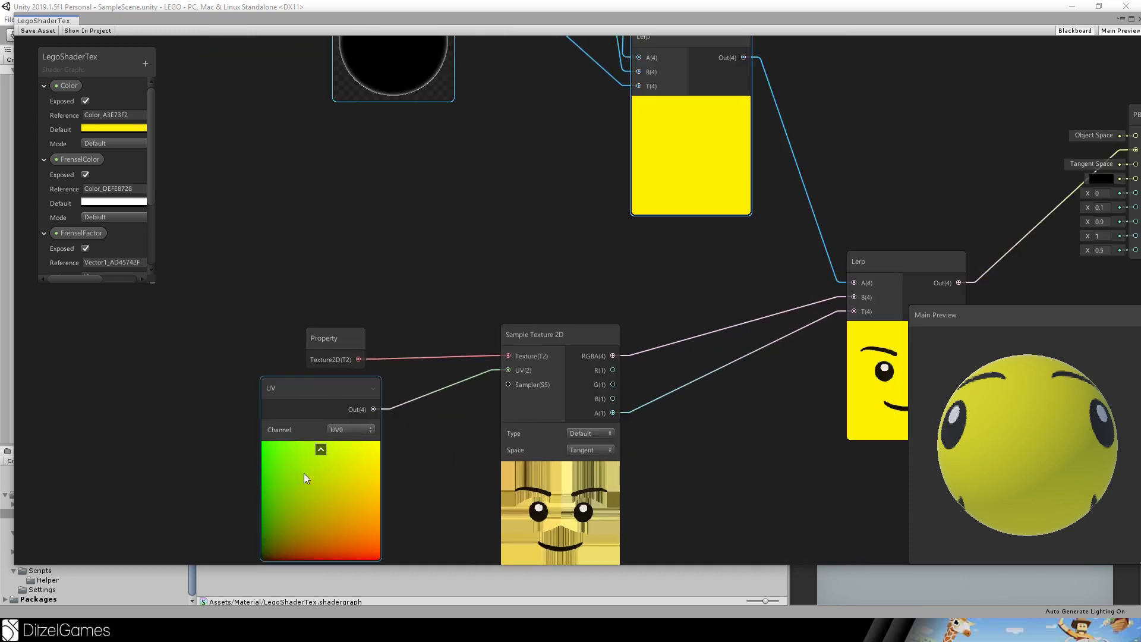
pyautogui.moveTo(336, 335); pyautogui.dragTo(299, 213)
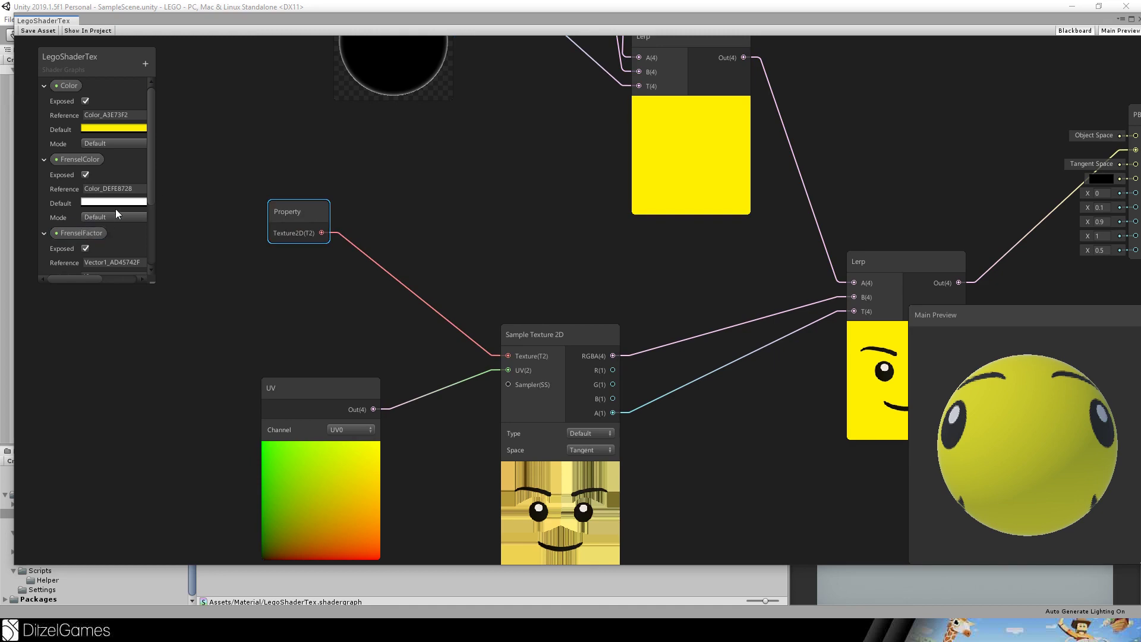
pyautogui.moveTo(151, 189); pyautogui.dragTo(154, 274)
pyautogui.click(70, 209)
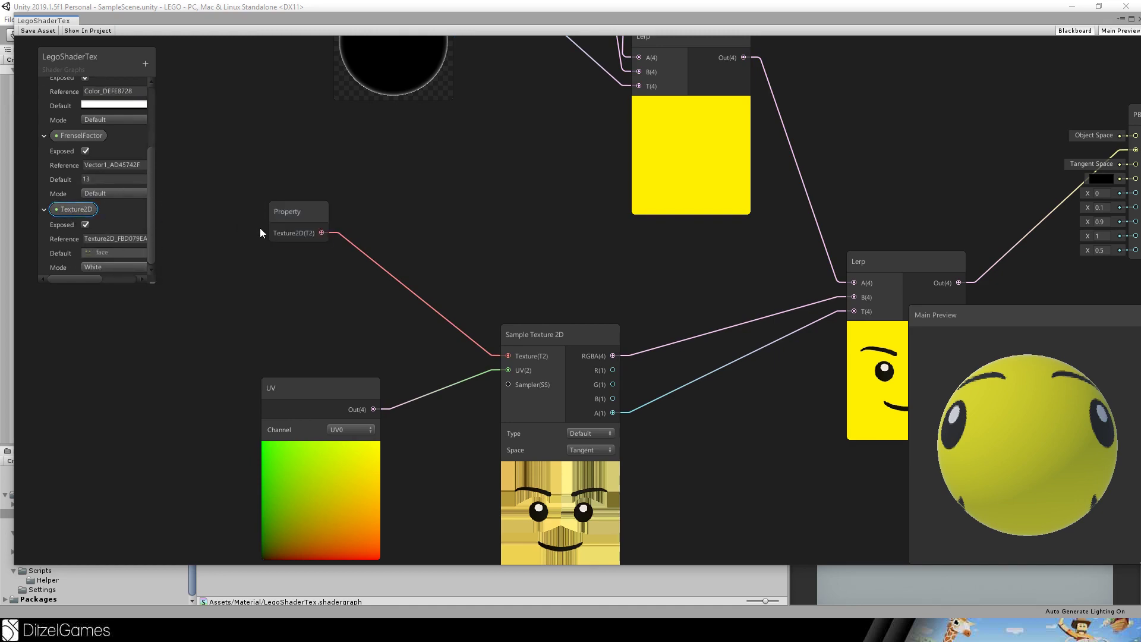
pyautogui.moveTo(313, 396); pyautogui.dragTo(298, 303)
pyautogui.moveTo(555, 331); pyautogui.dragTo(488, 258)
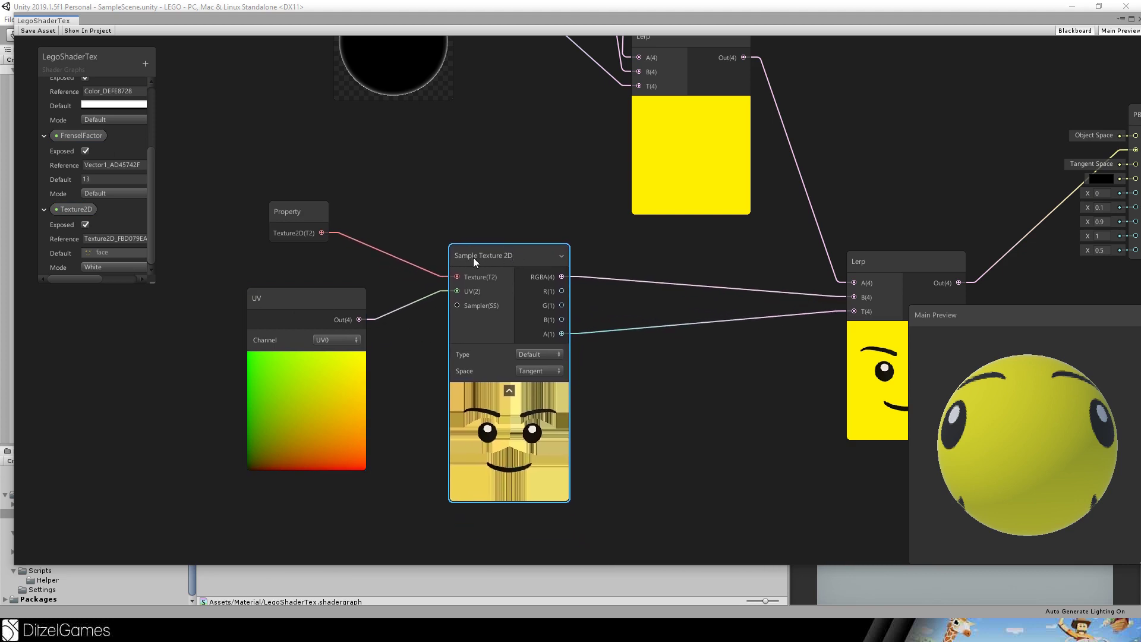
# Examine how the Lerp node blends the face texture into the PBR Master, and close the shader graph without saving.
pyautogui.moveTo(719, 392); pyautogui.dragTo(546, 386, button='middle')
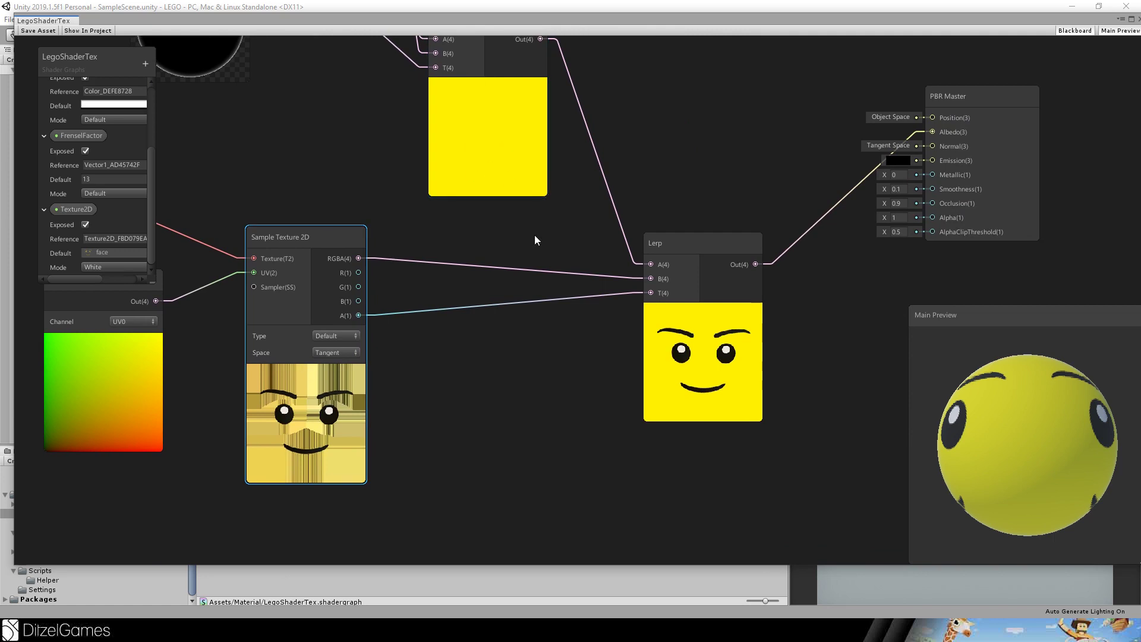
pyautogui.moveTo(532, 238); pyautogui.dragTo(504, 294, button='middle')
pyautogui.moveTo(298, 499)
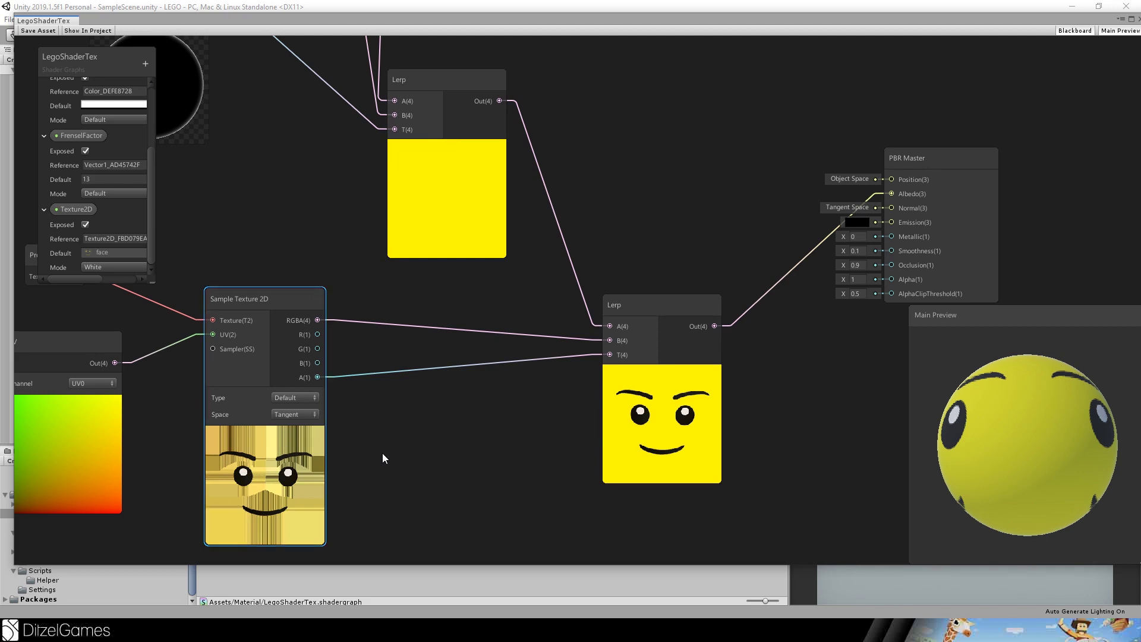
pyautogui.moveTo(382, 452); pyautogui.dragTo(490, 380, button='middle')
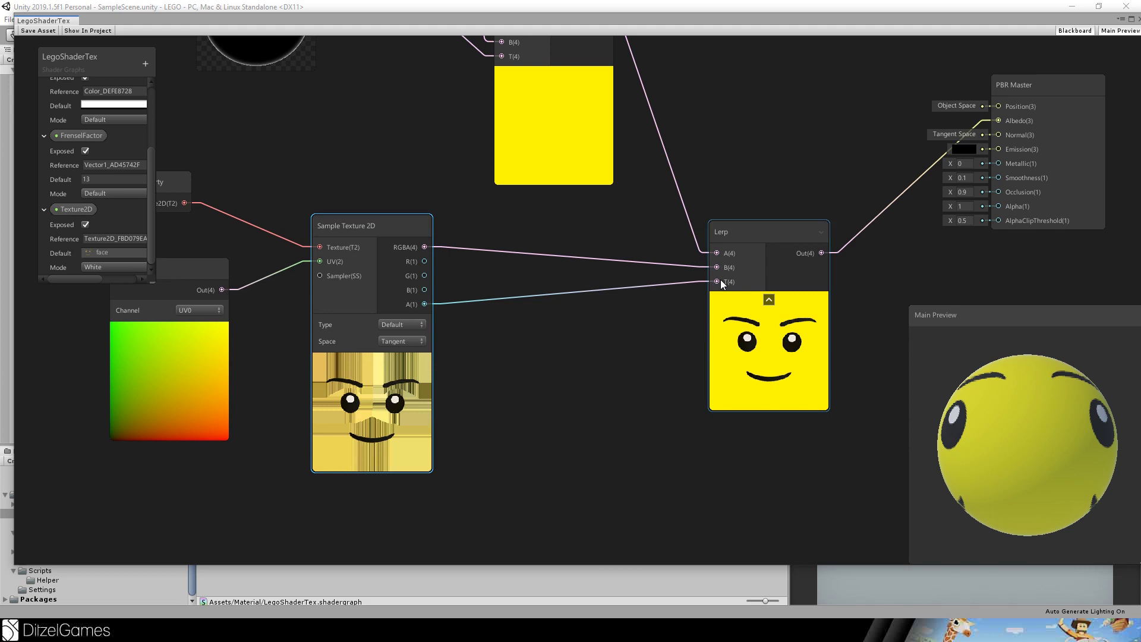
pyautogui.moveTo(711, 177); pyautogui.dragTo(691, 226, button='middle')
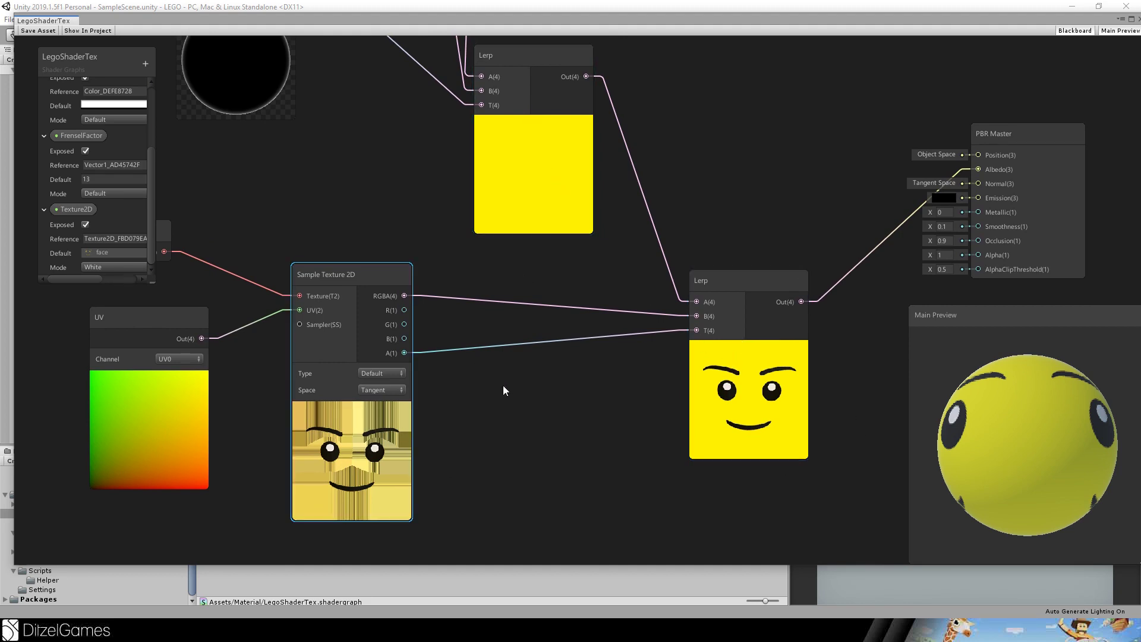
pyautogui.moveTo(523, 422); pyautogui.dragTo(364, 433, button='middle')
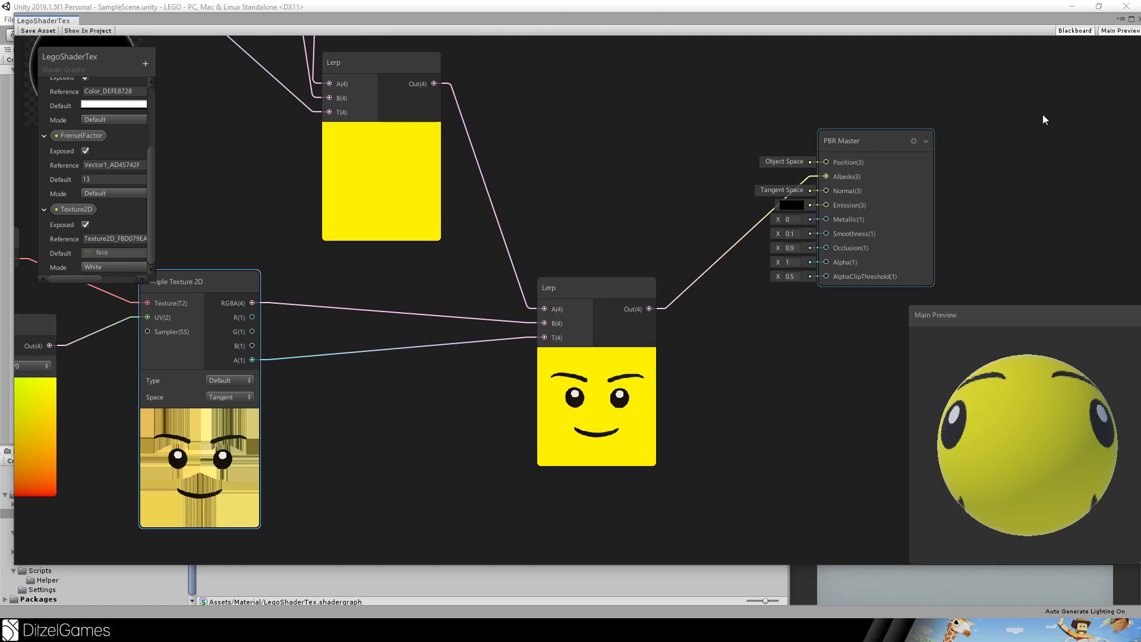
pyautogui.click(1138, 19)
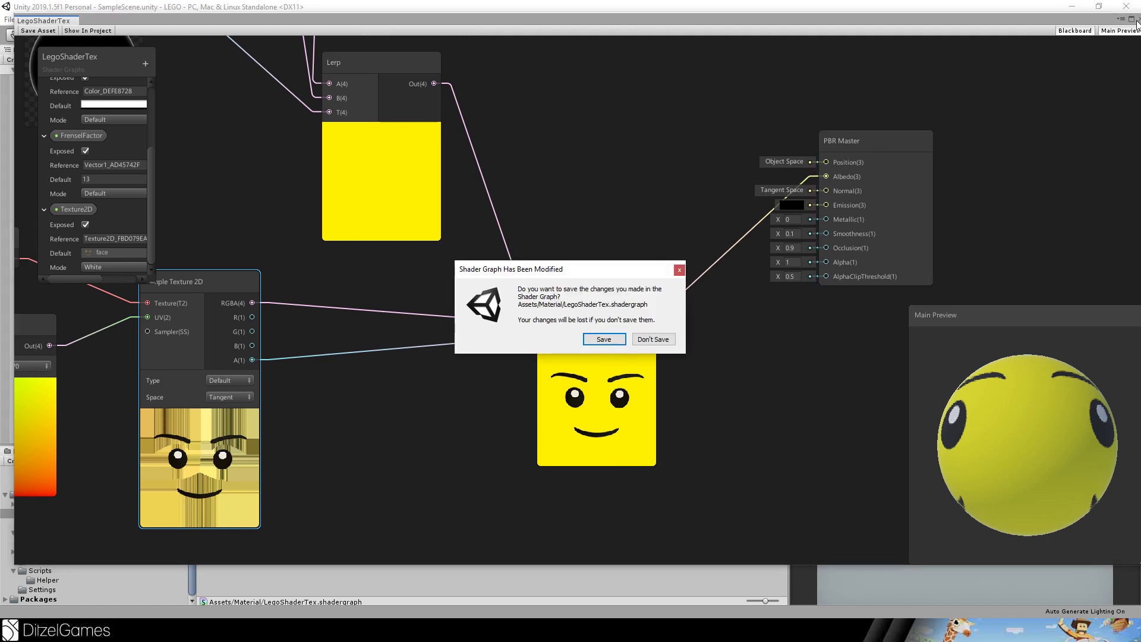
pyautogui.click(652, 339)
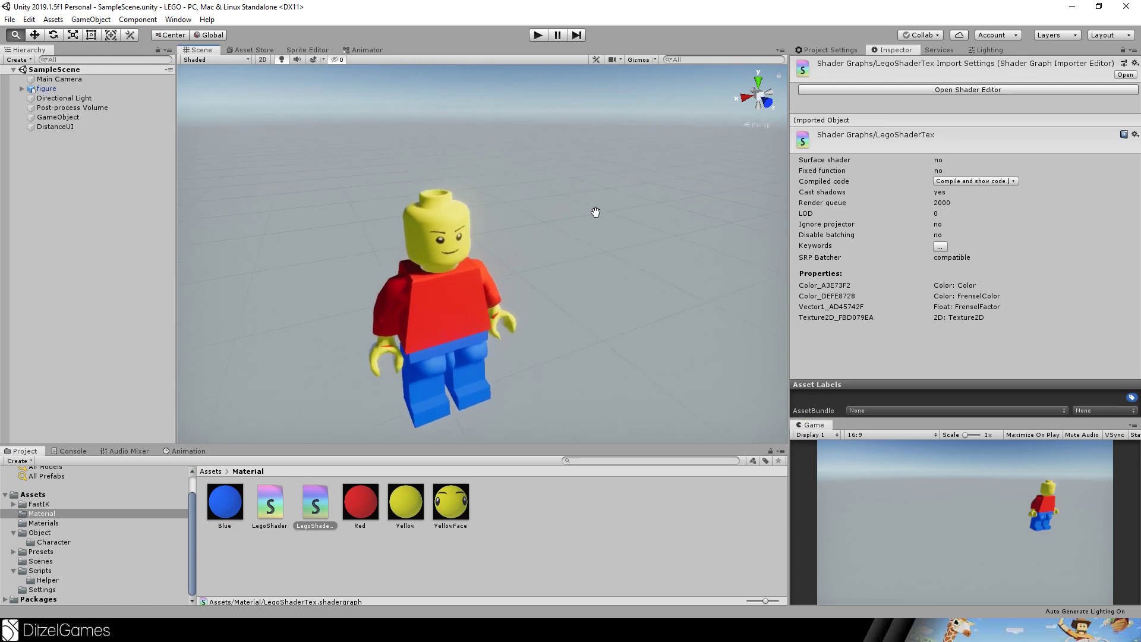
# Select the Run animation clip in the Object/Character folder and start play mode.
pyautogui.scroll(2, 594, 189)
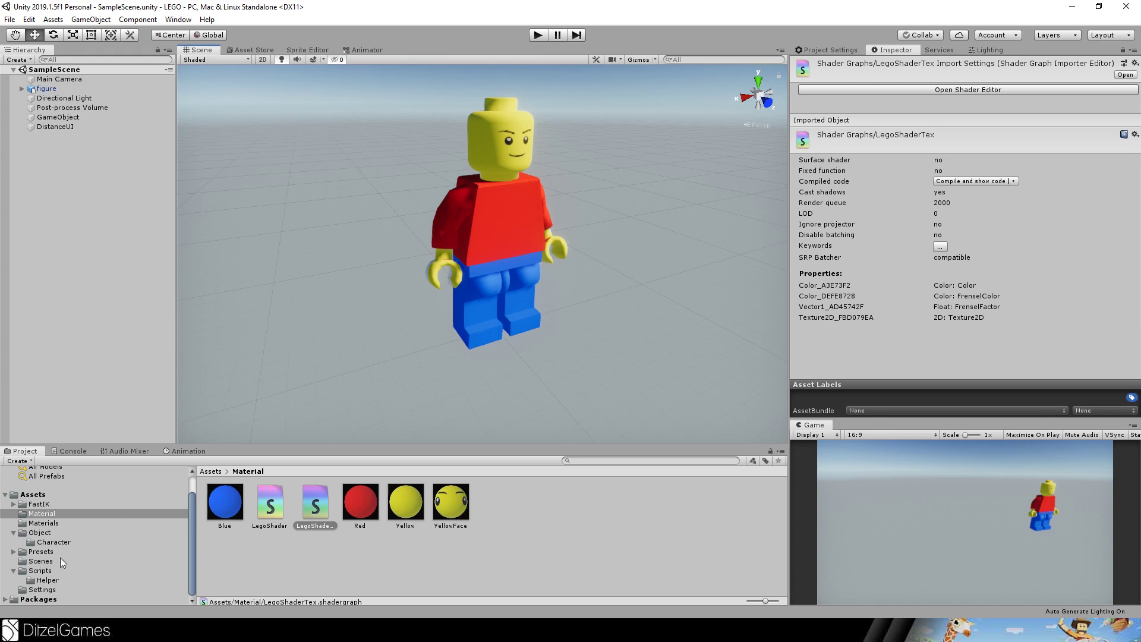
pyautogui.click(52, 533)
pyautogui.click(53, 541)
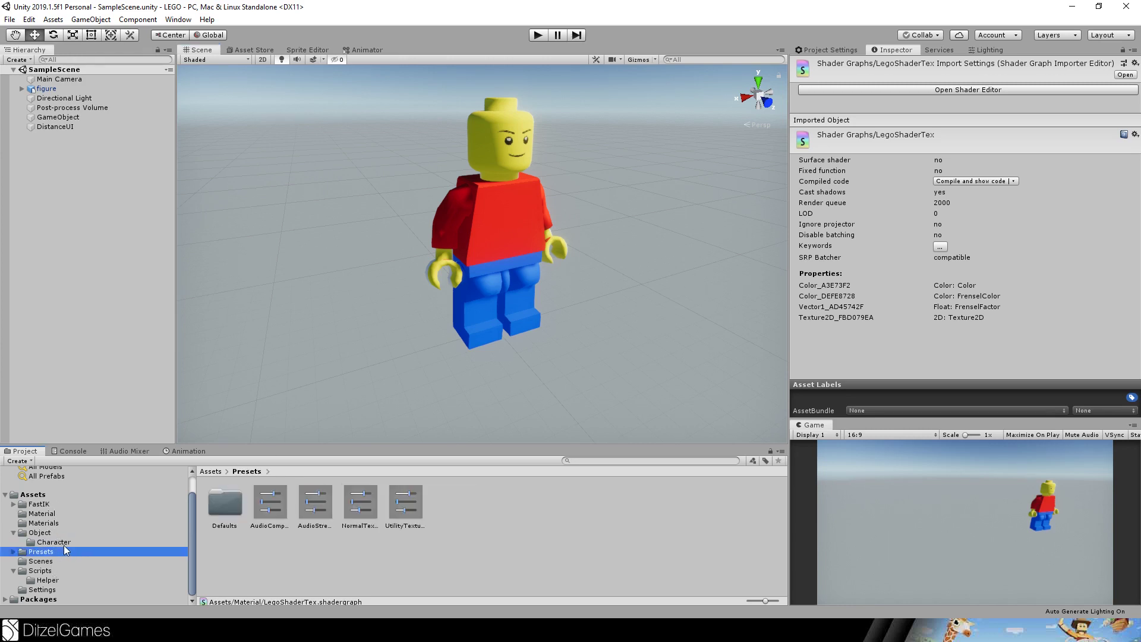
pyautogui.click(405, 504)
pyautogui.hotkey('ctrl', 'p')
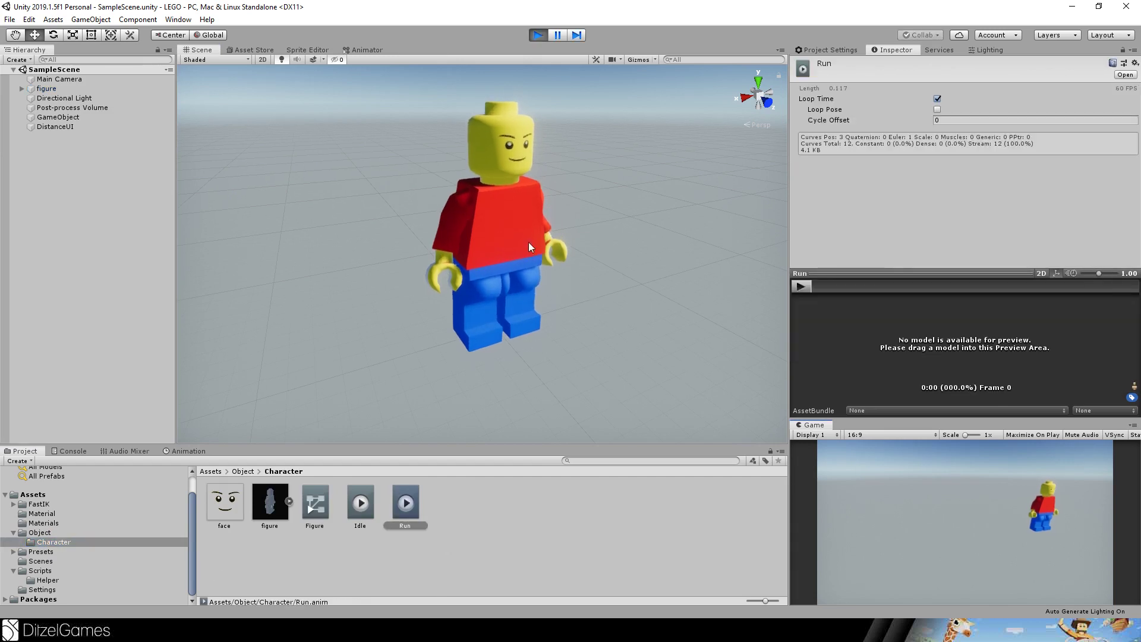
# Select the figure object, show its keyframes in the Animation editor and keep Idle as the displayed clip.
pyautogui.press('alt')
pyautogui.moveTo(613, 221)
pyautogui.keyDown('alt'); pyautogui.mouseDown()
pyautogui.moveTo(594, 224)
pyautogui.moveTo(616, 210)
pyautogui.moveTo(621, 174)
pyautogui.moveTo(619, 234)
pyautogui.mouseUp(); pyautogui.keyUp('alt')
pyautogui.scroll(2, 620, 174)
pyautogui.scroll(2, 621, 175)
pyautogui.scroll(-3, 618, 234)
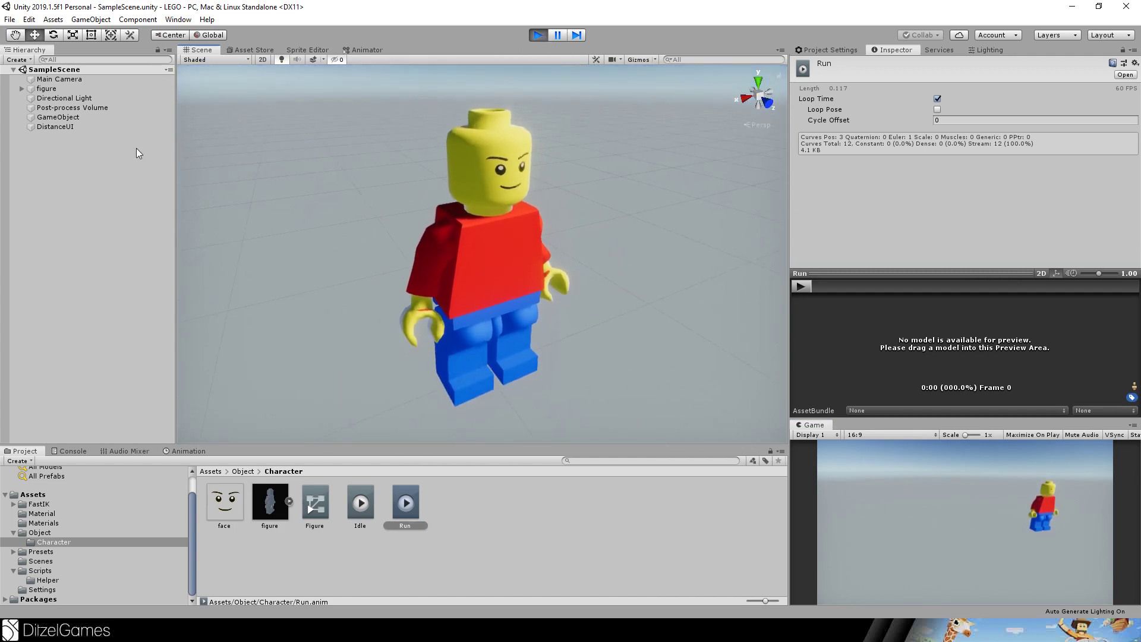
pyautogui.click(22, 89)
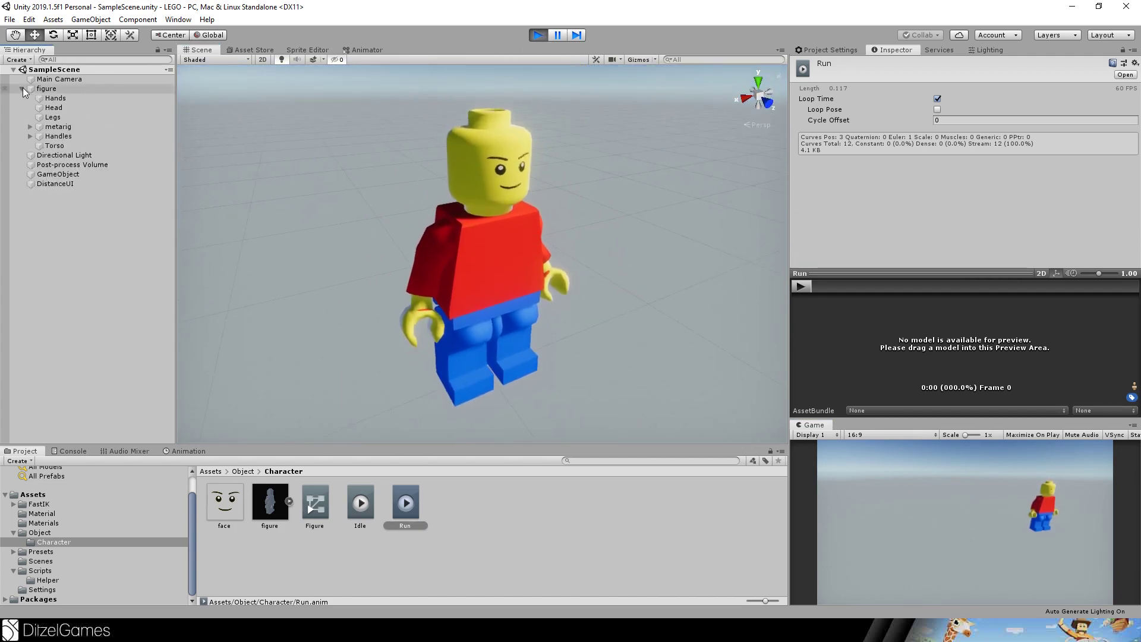
pyautogui.click(47, 90)
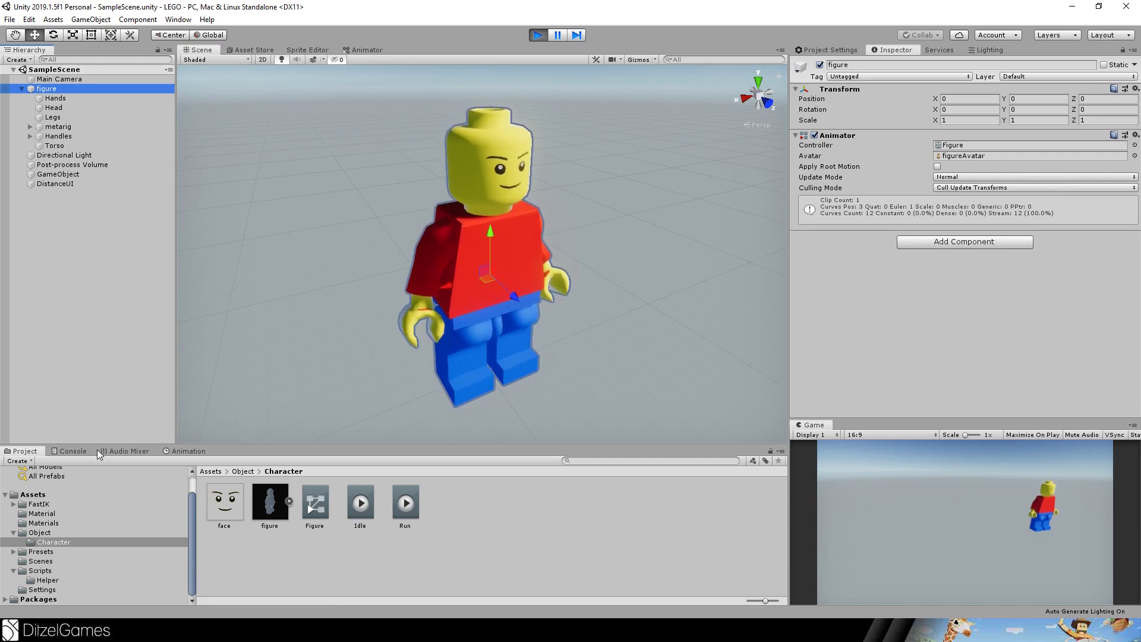
pyautogui.click(185, 452)
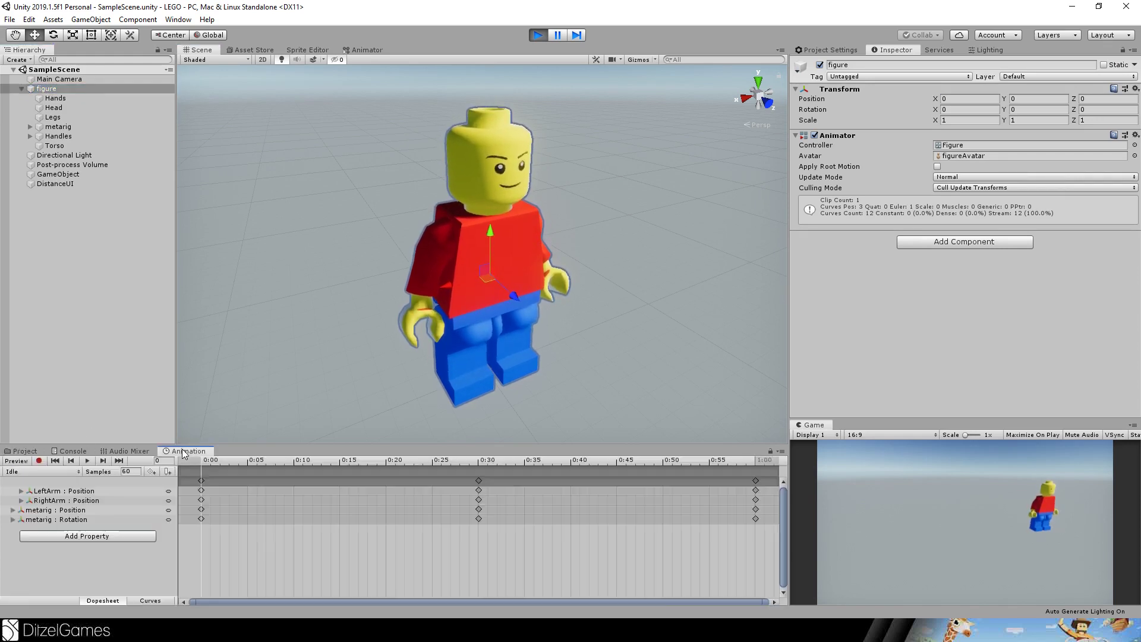
pyautogui.click(36, 471)
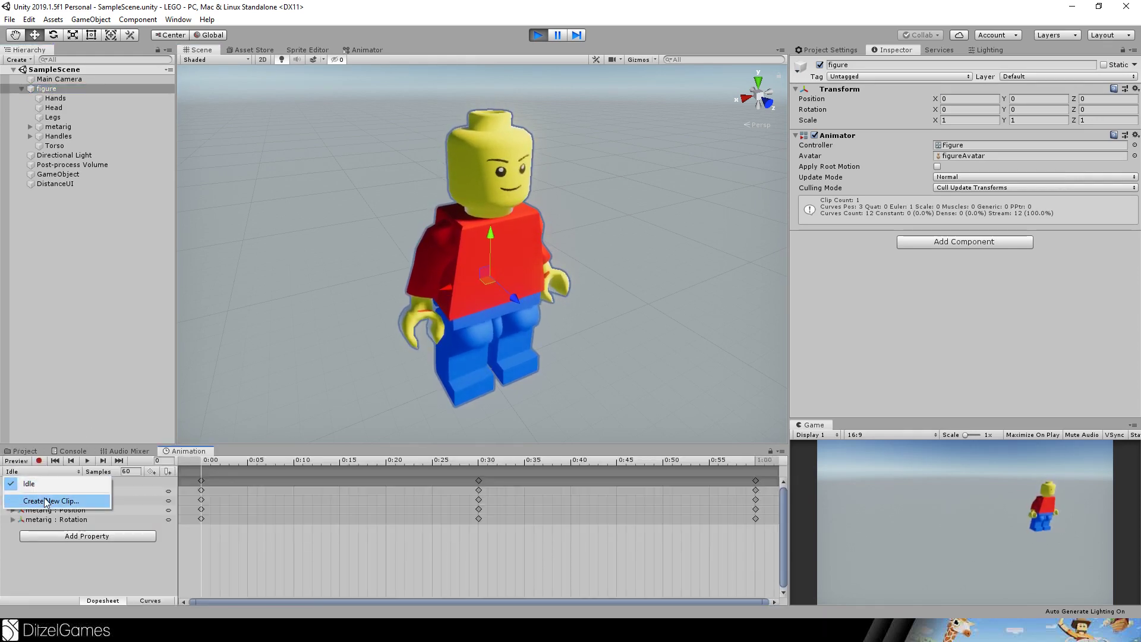
pyautogui.click(52, 484)
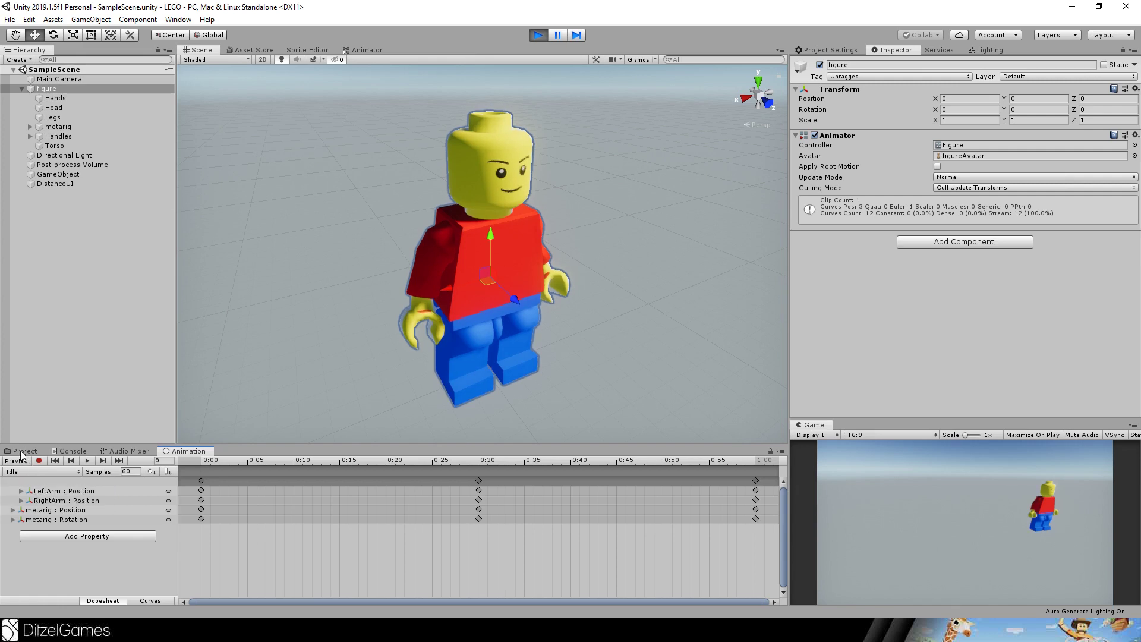
# Delete the existing Run animation clip from the Character folder.
pyautogui.click(21, 451)
pyautogui.click(408, 503)
pyautogui.press('Delete')
pyautogui.click(603, 338)
# Create a new animation clip for the figure and save it as Run in the Character folder.
pyautogui.click(183, 451)
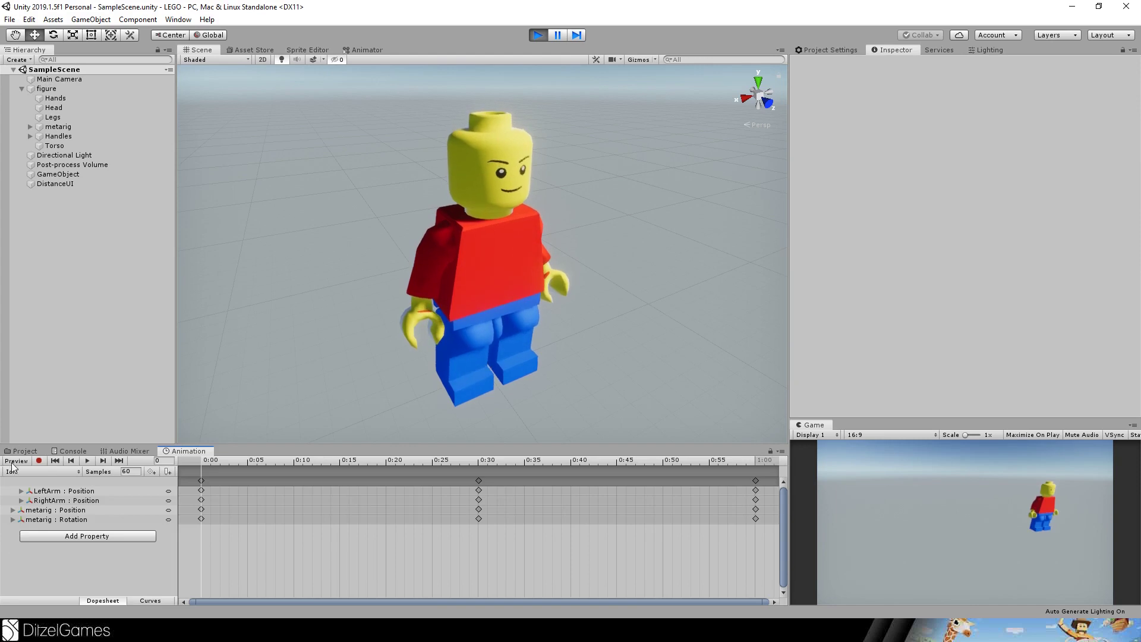
pyautogui.click(38, 472)
pyautogui.click(42, 499)
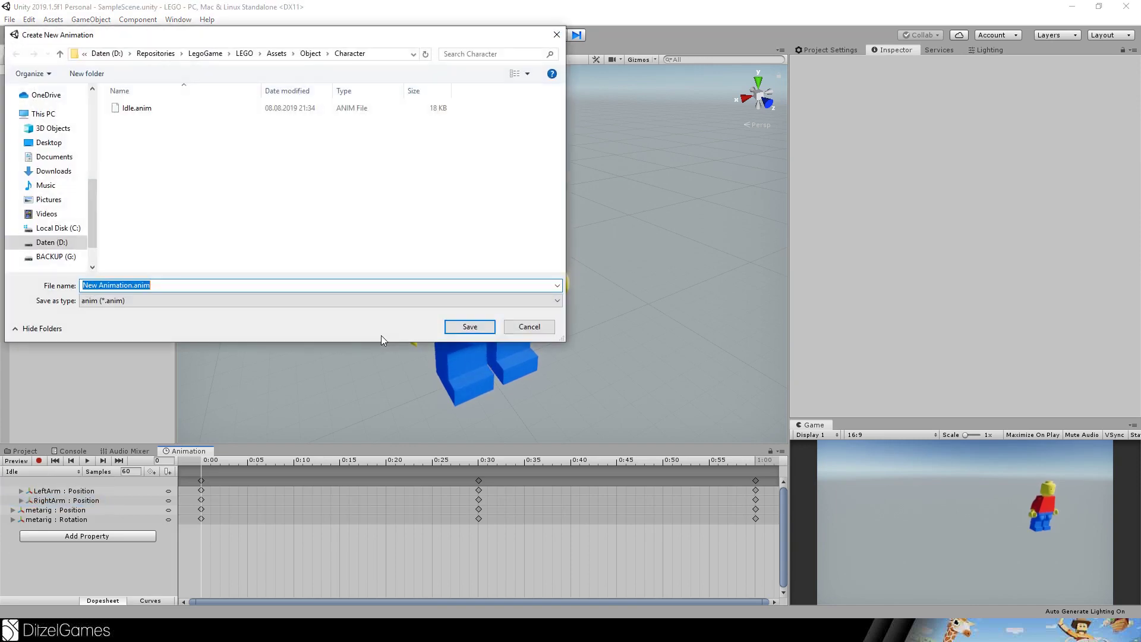
pyautogui.write('Run')
pyautogui.press('Return')
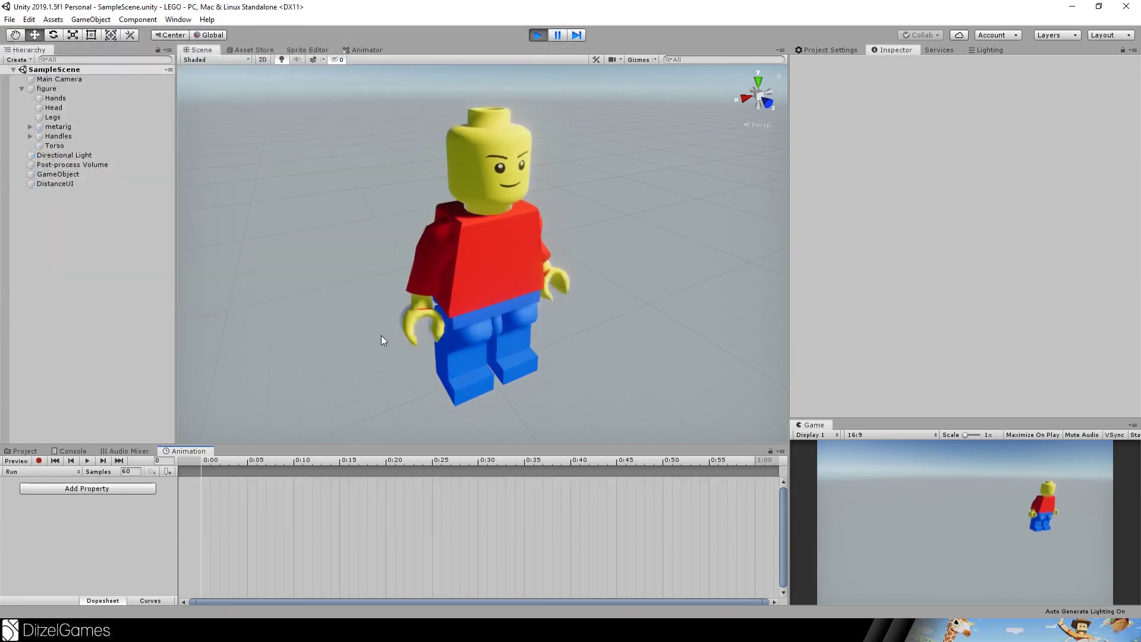
# Select the figure's metarig object and start recording keyframes for the Run clip.
pyautogui.click(34, 127)
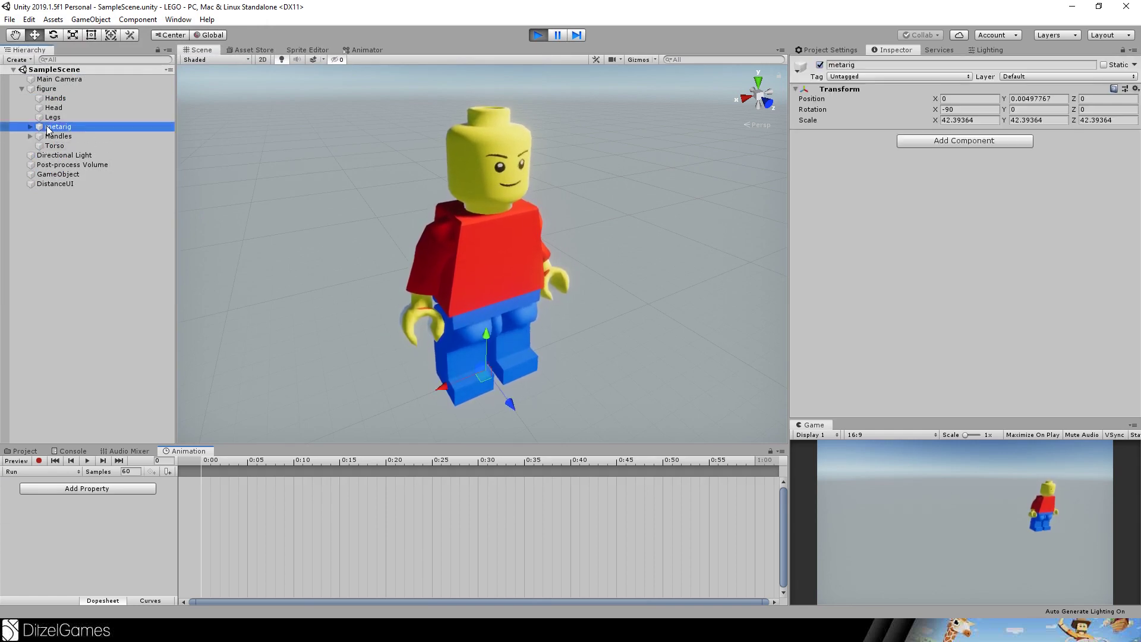
pyautogui.click(38, 461)
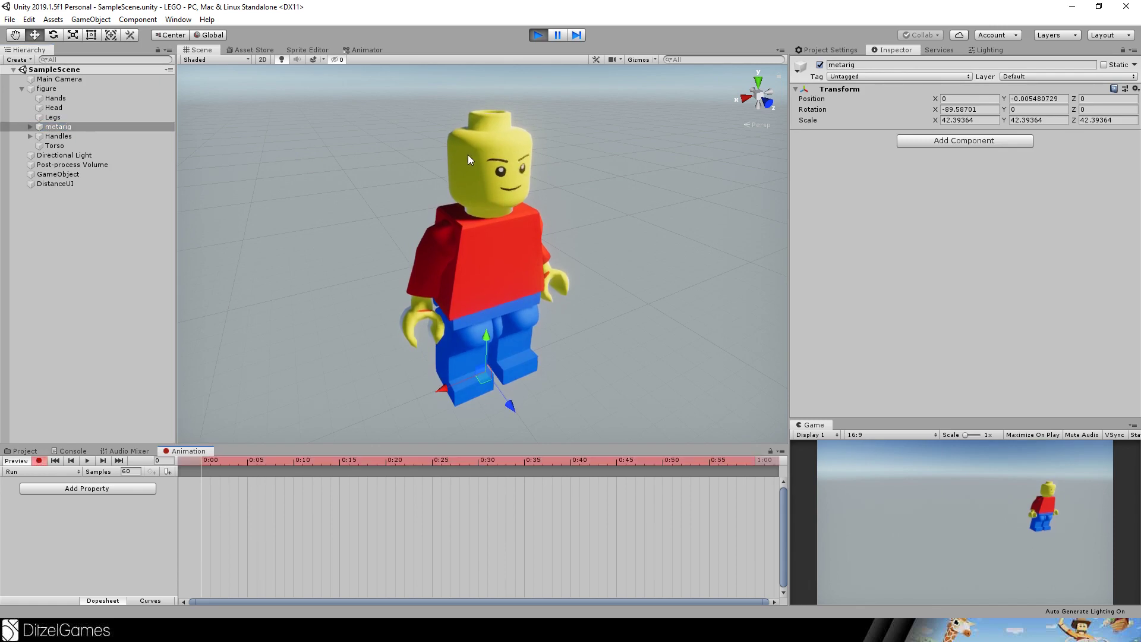
pyautogui.moveTo(219, 458); pyautogui.dragTo(190, 462)
pyautogui.scroll(-3, 637, 213)
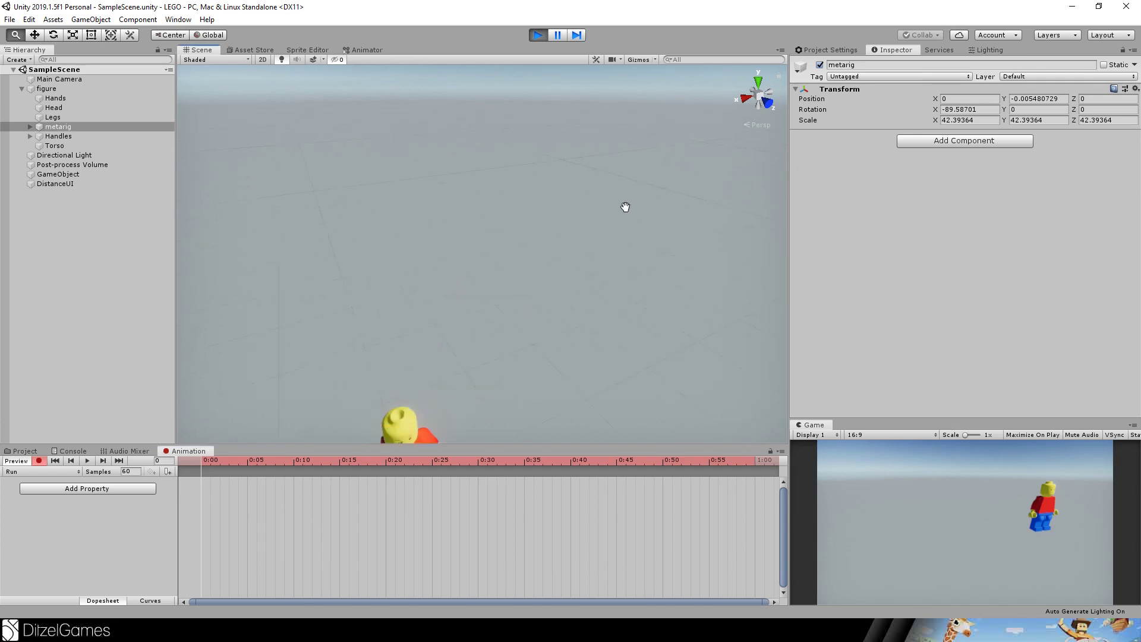
pyautogui.scroll(3, 630, 191)
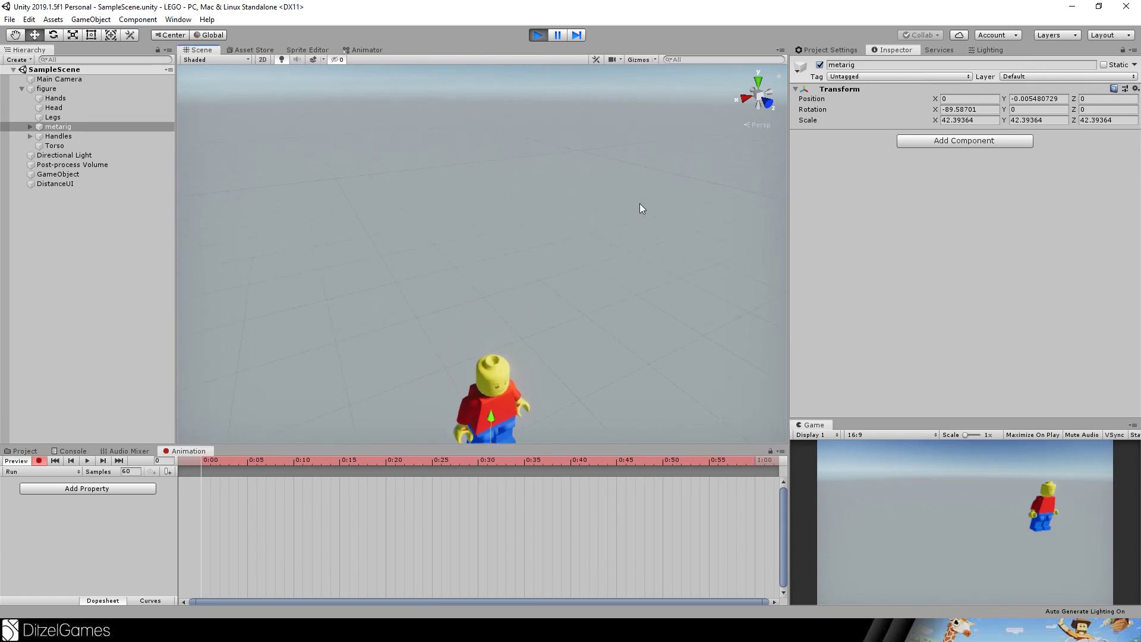
pyautogui.moveTo(696, 161)
pyautogui.mouseDown()
pyautogui.moveTo(201, 167)
pyautogui.moveTo(223, 146)
pyautogui.moveTo(213, 185)
pyautogui.moveTo(258, 175)
pyautogui.moveTo(240, 146)
pyautogui.mouseUp()
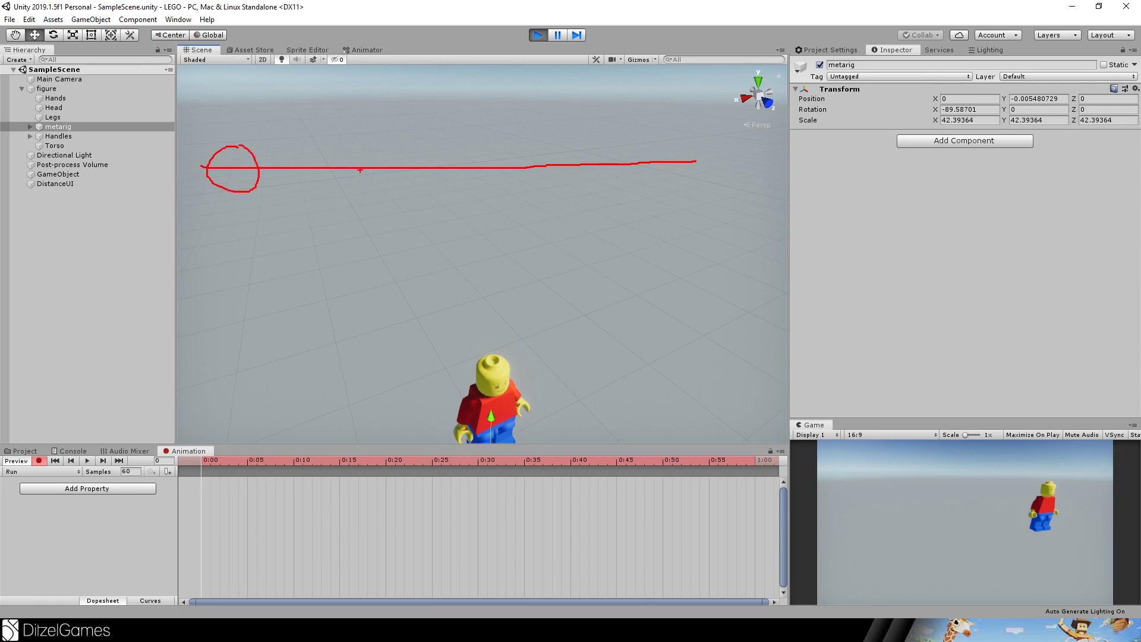
pyautogui.moveTo(333, 177)
pyautogui.mouseDown()
pyautogui.moveTo(359, 215)
pyautogui.moveTo(369, 174)
pyautogui.mouseUp()
pyautogui.moveTo(466, 145)
pyautogui.mouseDown()
pyautogui.moveTo(438, 156)
pyautogui.moveTo(461, 203)
pyautogui.moveTo(469, 143)
pyautogui.mouseUp()
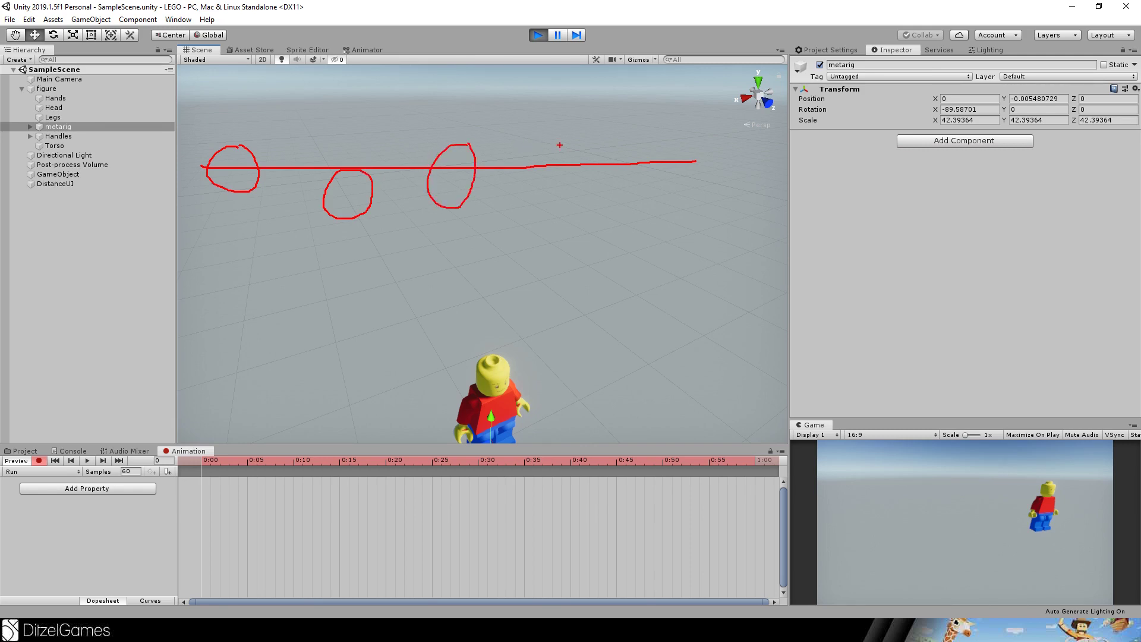
pyautogui.moveTo(573, 127)
pyautogui.mouseDown()
pyautogui.moveTo(531, 161)
pyautogui.moveTo(591, 149)
pyautogui.moveTo(578, 123)
pyautogui.mouseUp()
pyautogui.moveTo(656, 138)
pyautogui.mouseDown()
pyautogui.moveTo(644, 144)
pyautogui.moveTo(675, 140)
pyautogui.mouseUp()
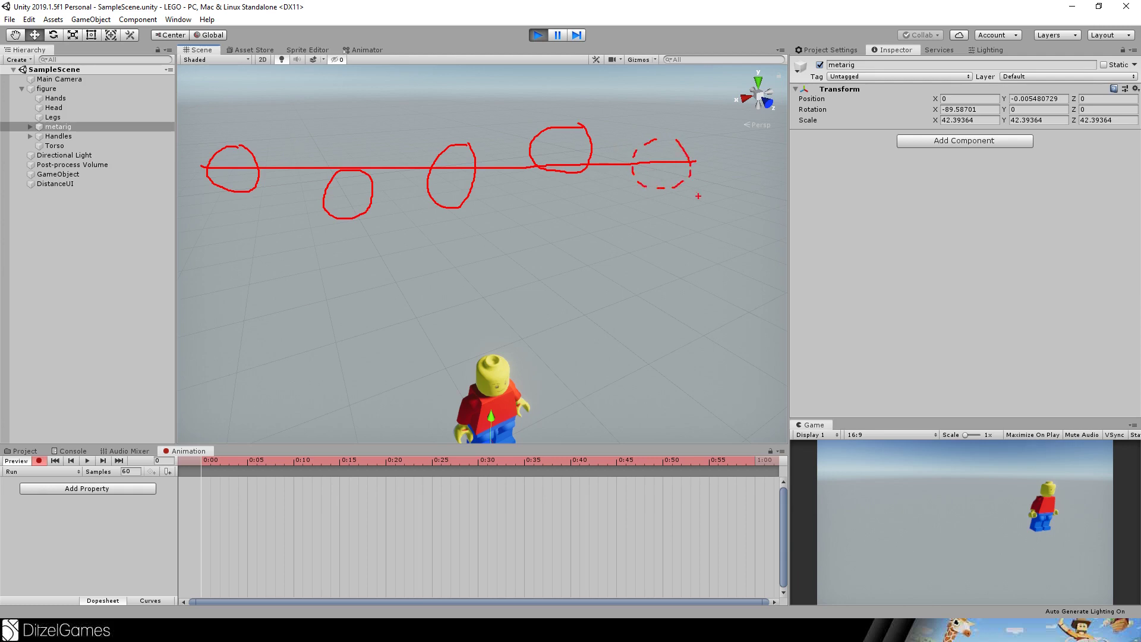
pyautogui.moveTo(754, 269); pyautogui.dragTo(199, 284)
pyautogui.moveTo(238, 221)
pyautogui.mouseDown()
pyautogui.moveTo(191, 221)
pyautogui.moveTo(191, 244)
pyautogui.mouseUp()
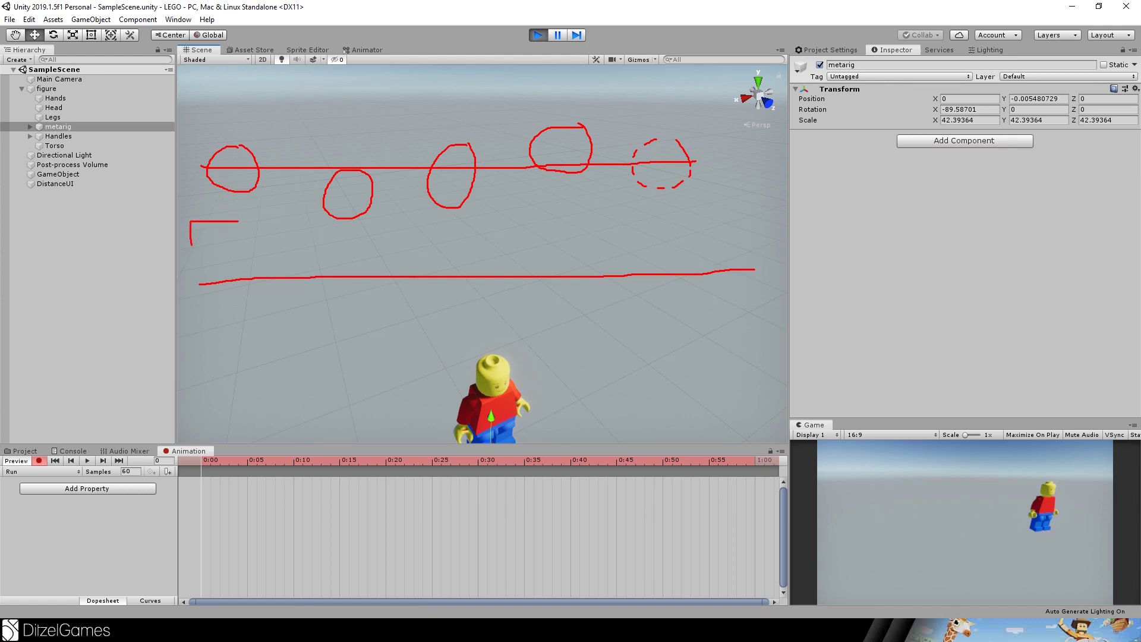
pyautogui.click(236, 229)
pyautogui.moveTo(246, 245); pyautogui.dragTo(263, 263)
pyautogui.moveTo(275, 275); pyautogui.dragTo(302, 260)
pyautogui.moveTo(337, 239)
pyautogui.mouseDown()
pyautogui.moveTo(350, 236)
pyautogui.moveTo(340, 234)
pyautogui.moveTo(357, 258)
pyautogui.moveTo(349, 265)
pyautogui.moveTo(379, 275)
pyautogui.mouseUp()
pyautogui.moveTo(439, 222); pyautogui.dragTo(412, 262)
pyautogui.moveTo(439, 221)
pyautogui.mouseDown()
pyautogui.moveTo(415, 268)
pyautogui.moveTo(445, 274)
pyautogui.mouseUp()
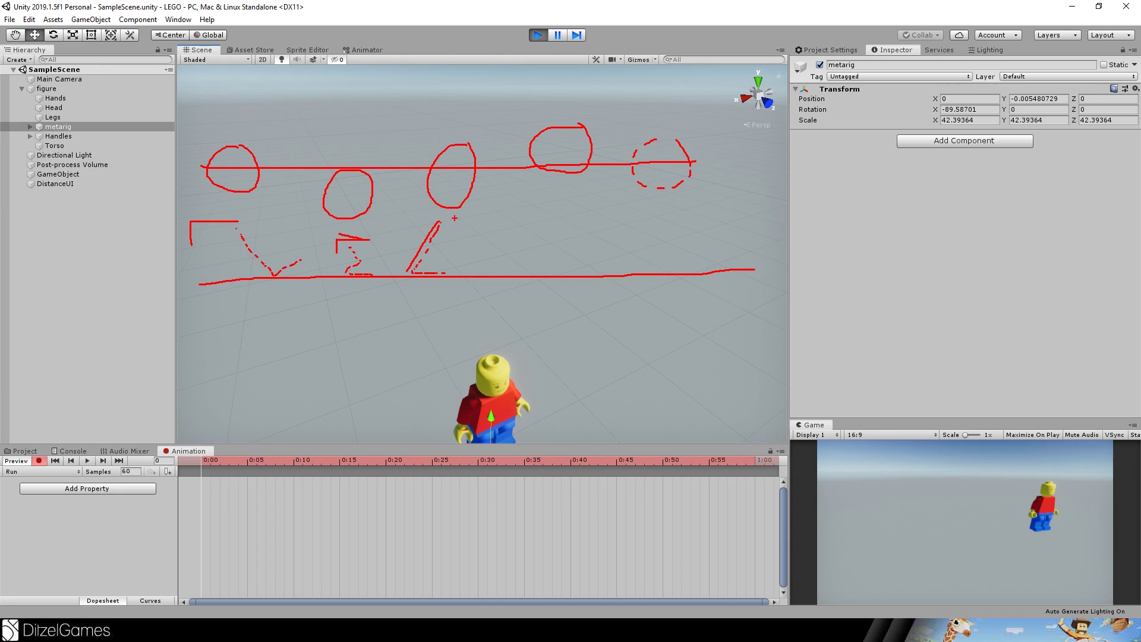
pyautogui.moveTo(455, 217)
pyautogui.mouseDown()
pyautogui.moveTo(477, 221)
pyautogui.moveTo(473, 237)
pyautogui.moveTo(497, 238)
pyautogui.mouseUp()
pyautogui.moveTo(566, 197)
pyautogui.mouseDown()
pyautogui.moveTo(586, 206)
pyautogui.moveTo(583, 239)
pyautogui.moveTo(610, 234)
pyautogui.mouseUp()
pyautogui.moveTo(546, 238)
pyautogui.mouseDown()
pyautogui.moveTo(517, 224)
pyautogui.moveTo(507, 247)
pyautogui.mouseUp()
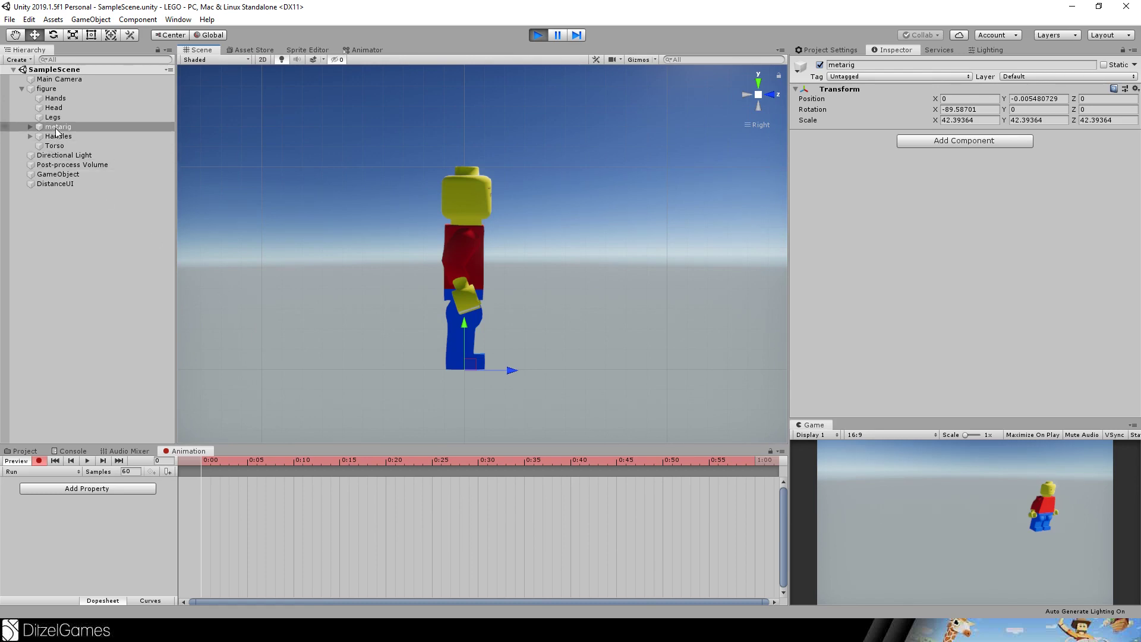
# Key the metarig's position at frame 0 with Y about -0.02 and at frame 1 with Y about -0.082.
pyautogui.moveTo(467, 322); pyautogui.dragTo(468, 323)
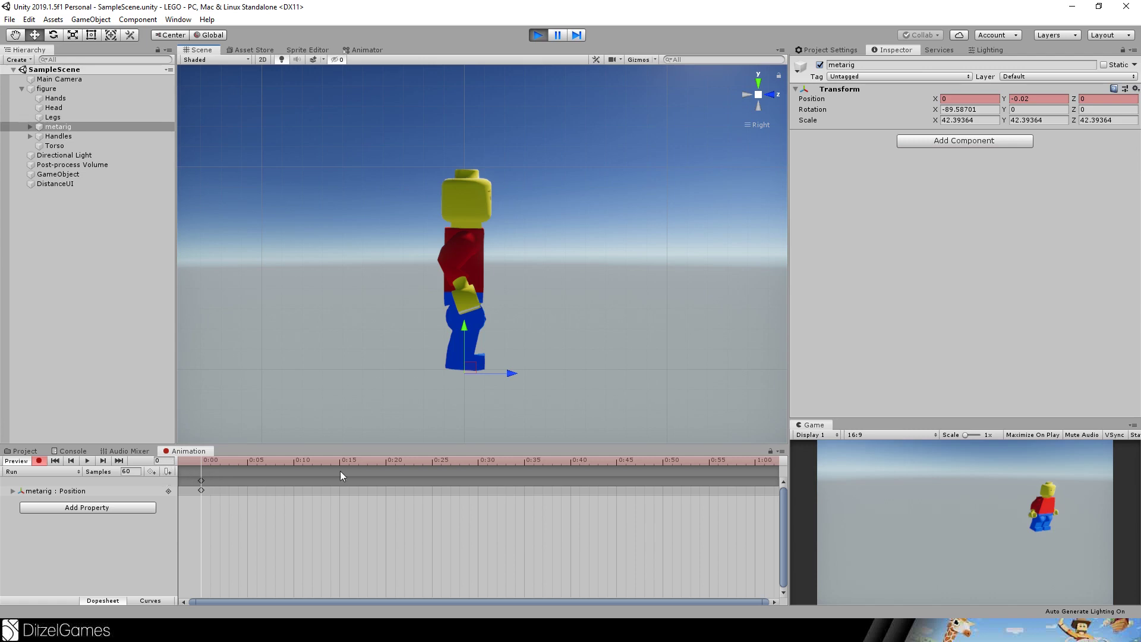
pyautogui.click(290, 605)
pyautogui.click(212, 462)
pyautogui.scroll(3, 212, 482)
pyautogui.scroll(5, 214, 484)
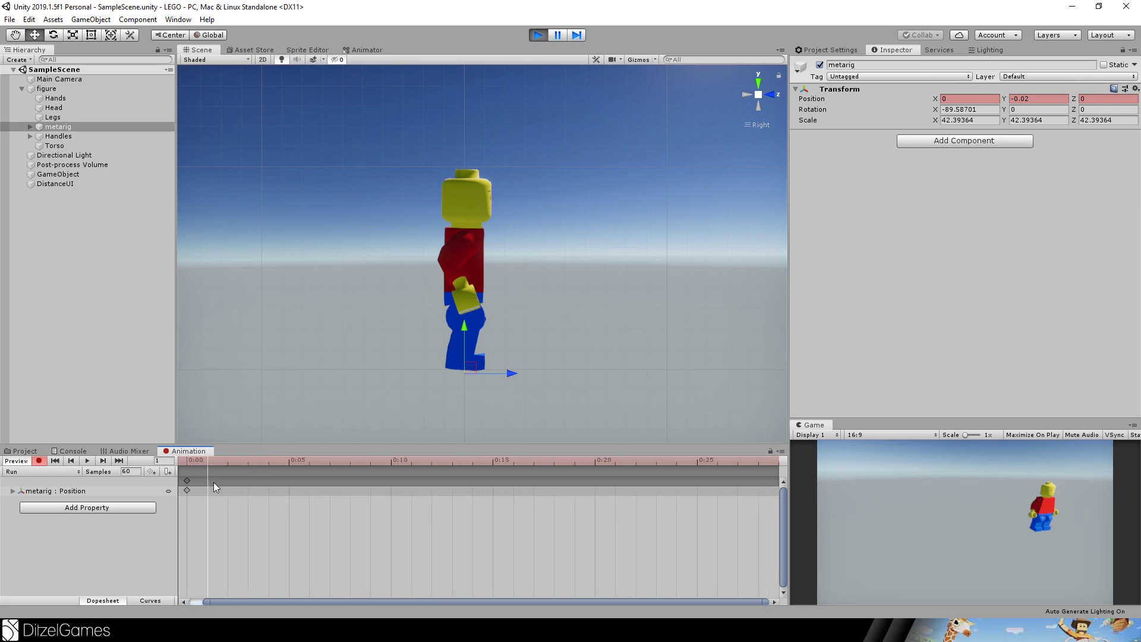
pyautogui.moveTo(271, 601); pyautogui.dragTo(261, 599)
pyautogui.scroll(1, 222, 536)
pyautogui.moveTo(255, 601); pyautogui.dragTo(254, 601)
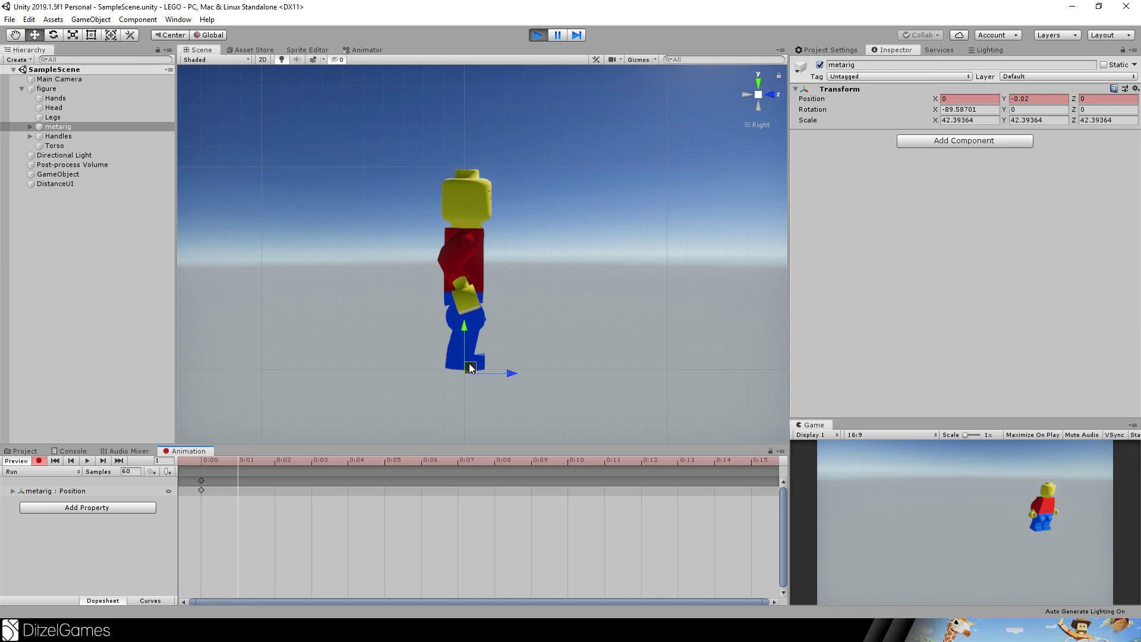
pyautogui.moveTo(470, 367); pyautogui.dragTo(458, 387)
# Key the metarig's height at frames 2 to 4, raising it to Y about 0.083 at frame 3 and about -0.026 at frame 4.
pyautogui.click(284, 459)
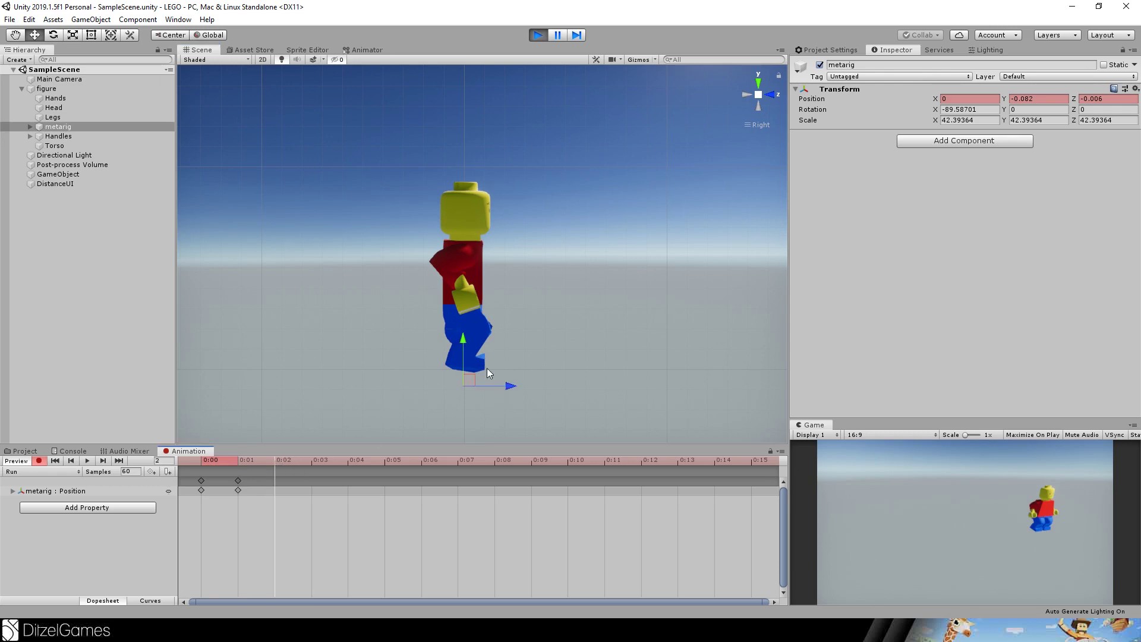
pyautogui.moveTo(475, 380); pyautogui.dragTo(469, 379)
pyautogui.click(313, 460)
pyautogui.moveTo(468, 366)
pyautogui.mouseDown()
pyautogui.moveTo(469, 337)
pyautogui.moveTo(465, 353)
pyautogui.mouseUp()
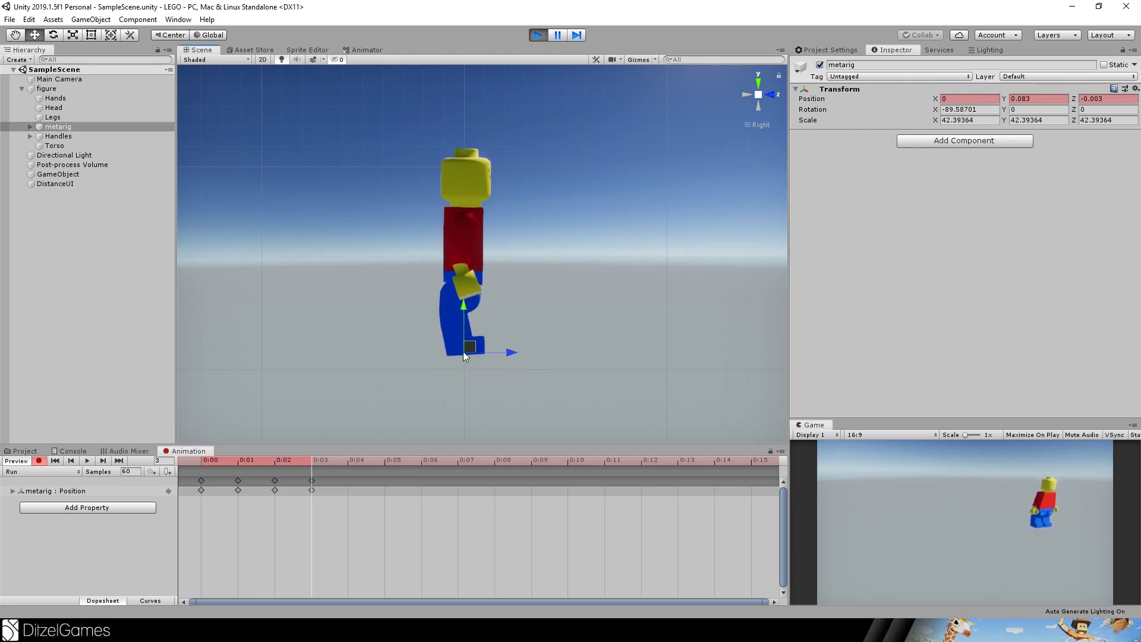
pyautogui.click(348, 461)
pyautogui.moveTo(469, 347); pyautogui.dragTo(469, 372)
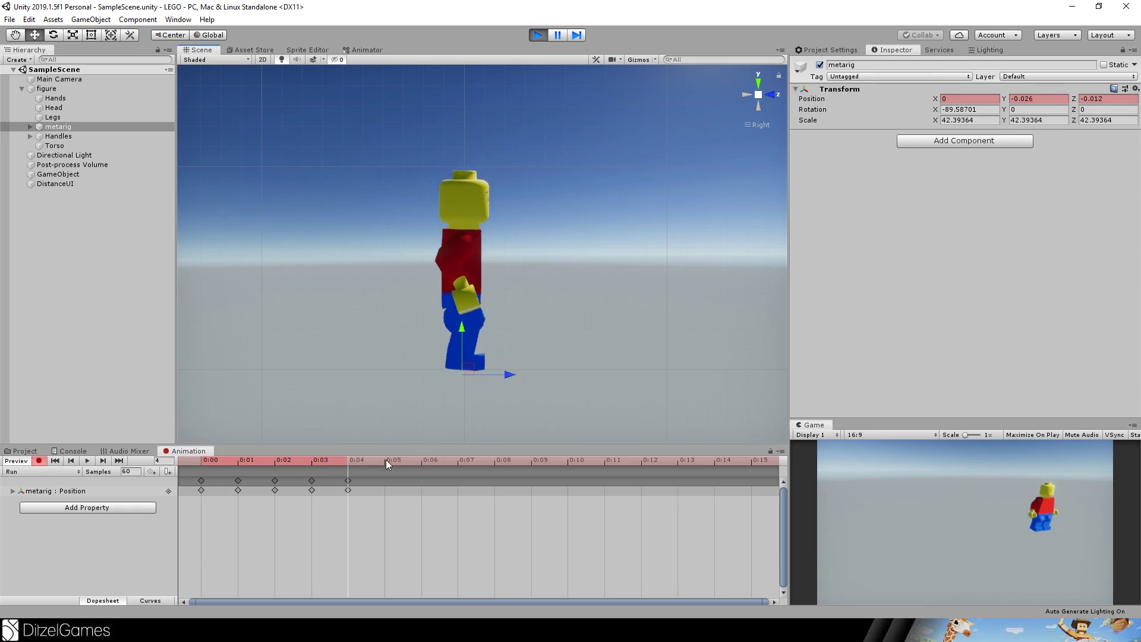
# Key the metarig's height at frames 5, 6 and 7 with Y about -0.082, -0.026 and 0.127.
pyautogui.click(386, 459)
pyautogui.moveTo(470, 364); pyautogui.dragTo(472, 380)
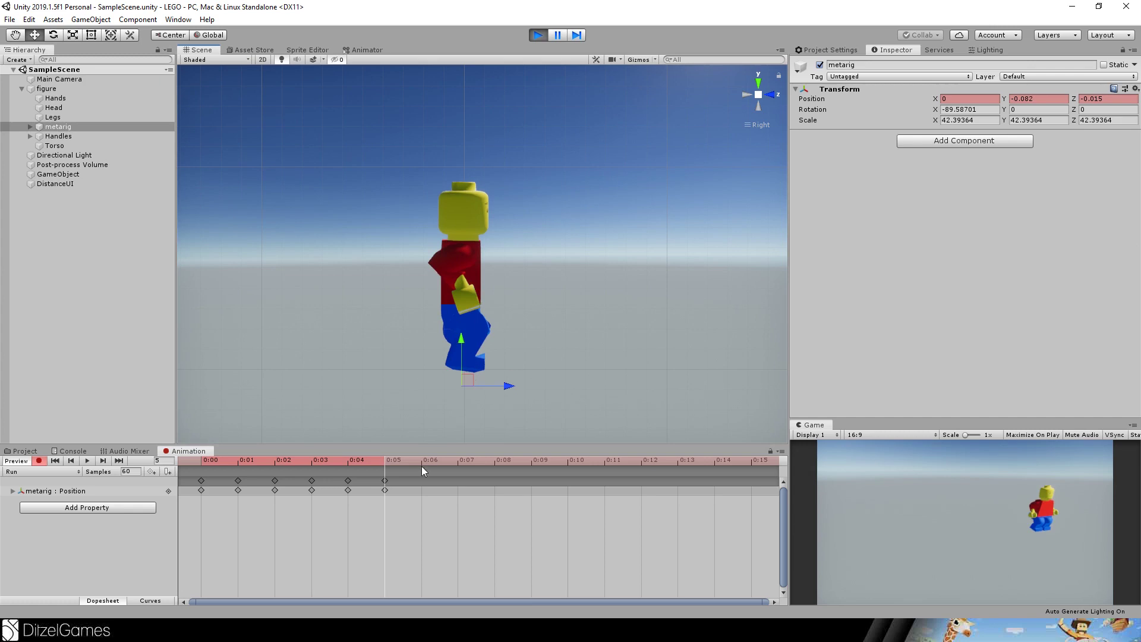
pyautogui.click(421, 460)
pyautogui.moveTo(467, 378); pyautogui.dragTo(469, 370)
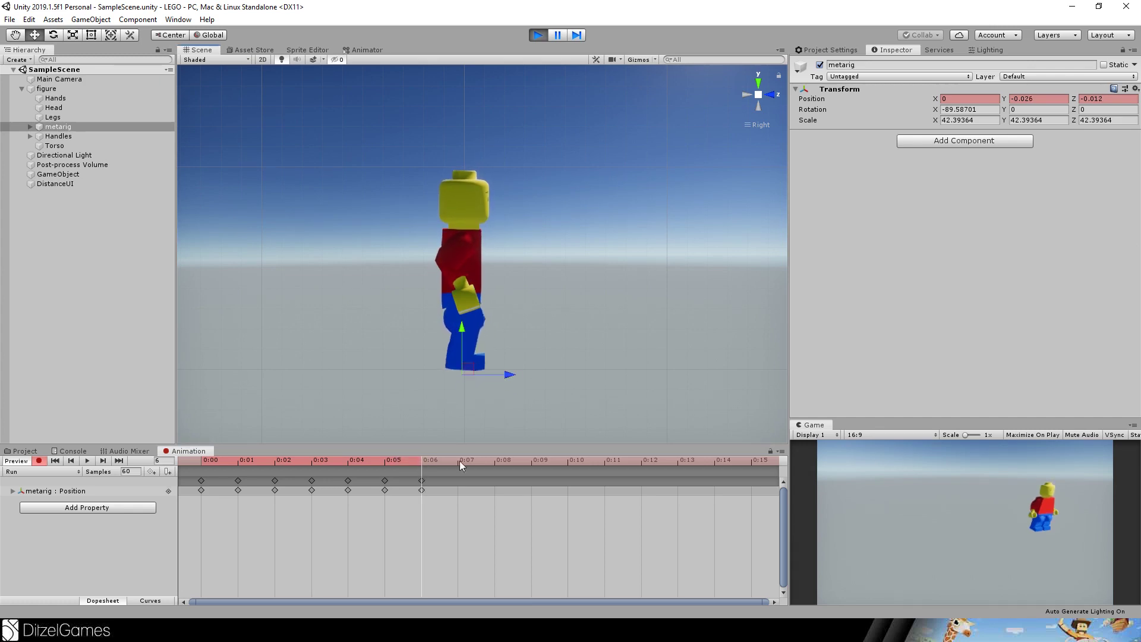
pyautogui.click(458, 461)
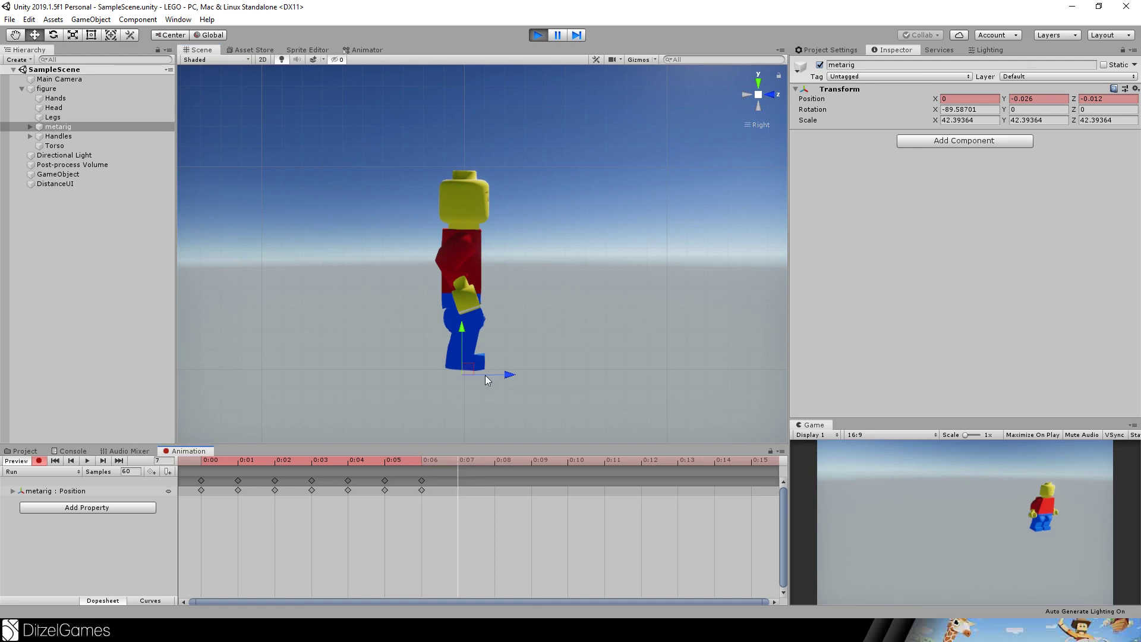
pyautogui.moveTo(468, 367); pyautogui.dragTo(466, 344)
# Stretch all metarig position keyframes so the last one falls at 1:00, and preview the motion.
pyautogui.click(373, 461)
pyautogui.moveTo(373, 461); pyautogui.dragTo(694, 486)
pyautogui.scroll(-5, 229, 500)
pyautogui.click(84, 462)
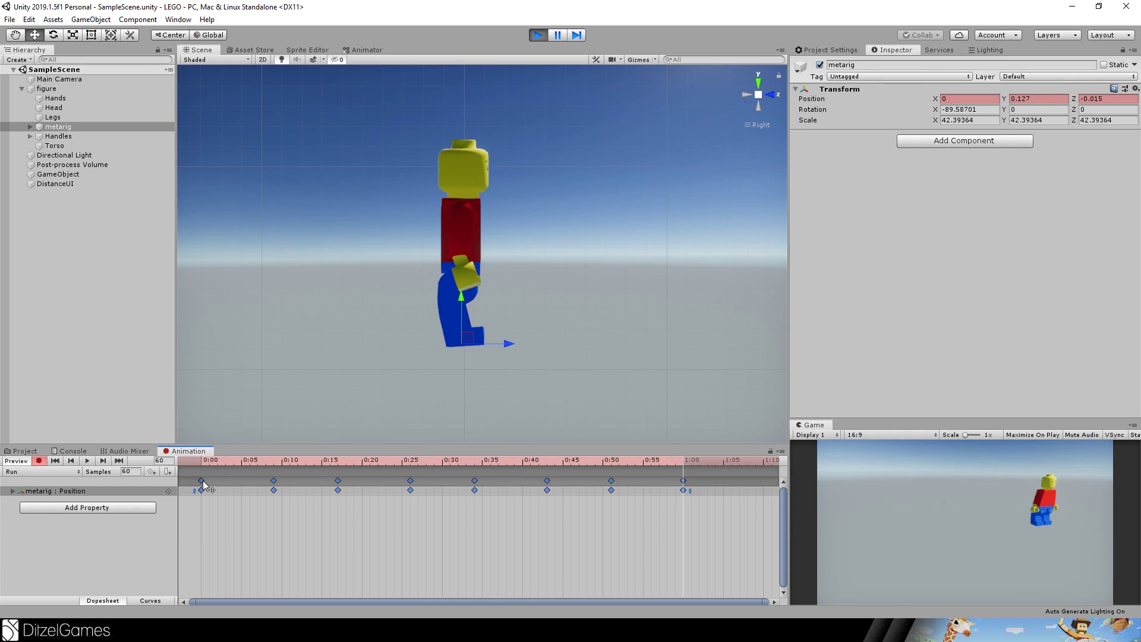
# Copy the metarig's first position keyframe to frame 69 to close the loop.
pyautogui.click(247, 494)
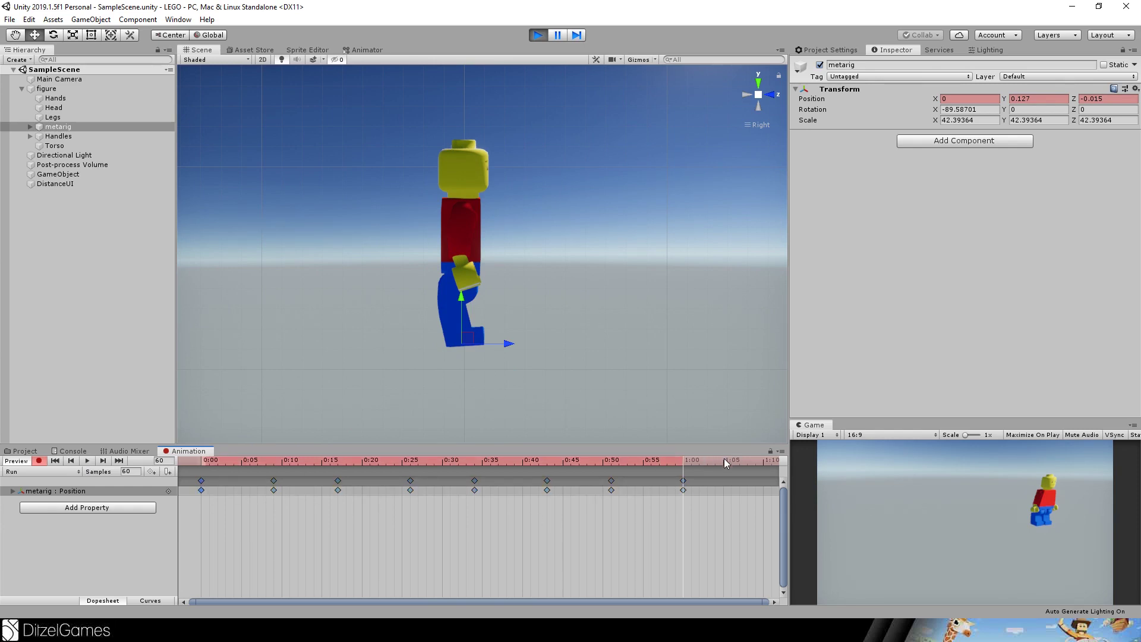
pyautogui.click(756, 461)
pyautogui.hotkey('ctrl', 'v')
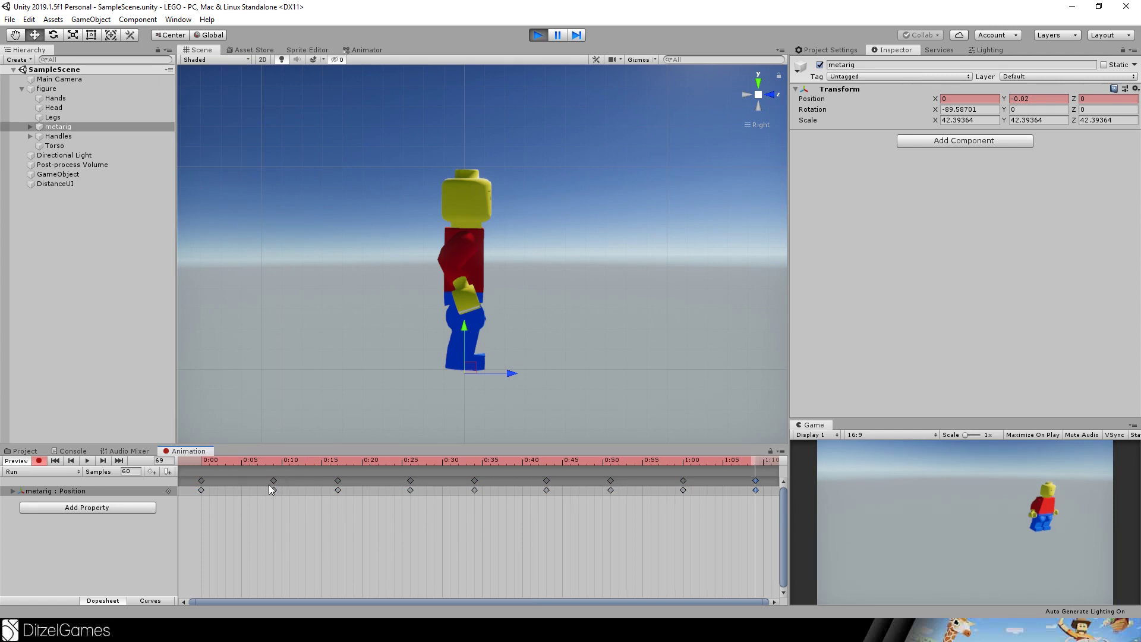
# Stretch all metarig keyframes so the loop ends at 1:20, and play the Run clip to check it.
pyautogui.hotkey('ctrl', 'a')
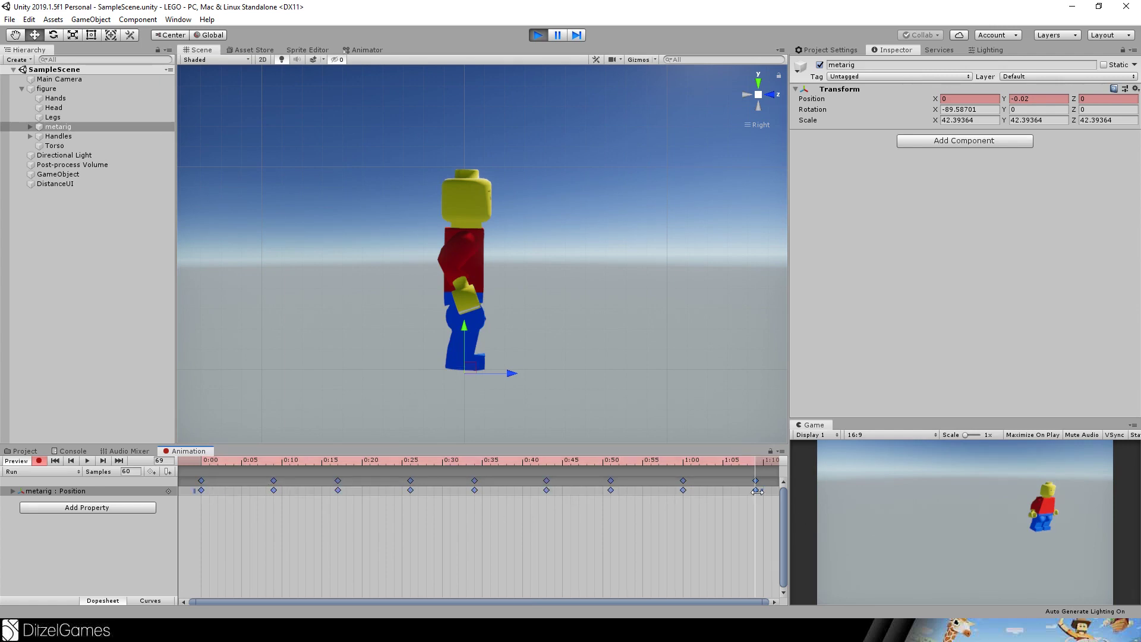
pyautogui.moveTo(759, 491); pyautogui.dragTo(843, 491)
pyautogui.click(88, 461)
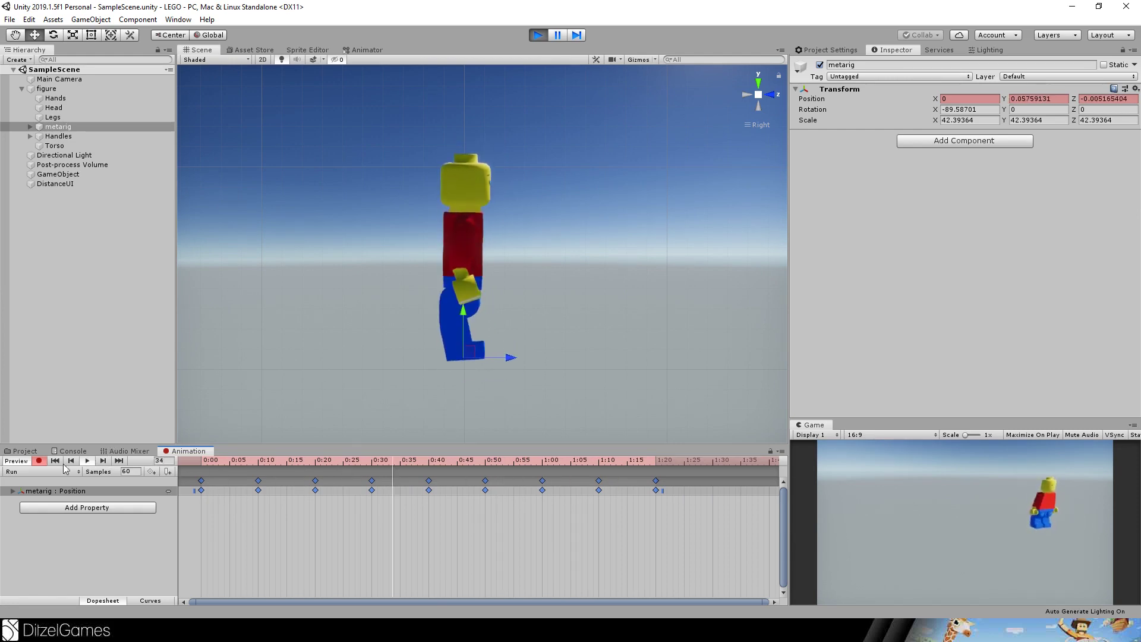
# Leave play mode, expand Handles and move the LeftKnee and RightKnee handles further forward and up from the figure.
pyautogui.click(58, 136)
pyautogui.click(30, 136)
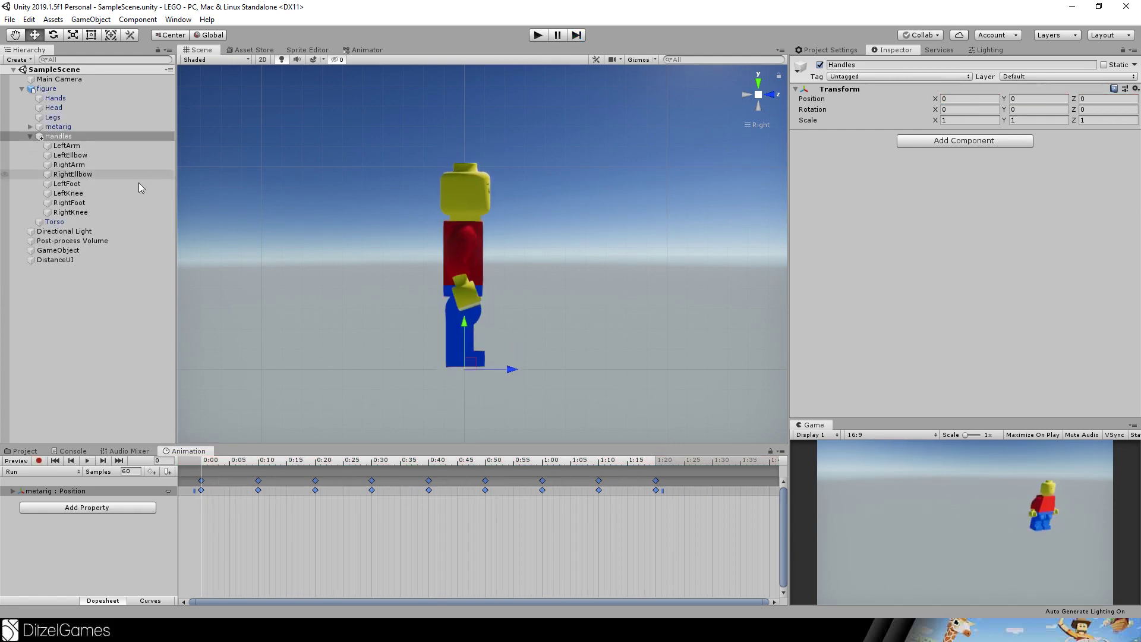
pyautogui.click(82, 194)
pyautogui.moveTo(534, 318); pyautogui.dragTo(598, 249)
pyautogui.click(70, 213)
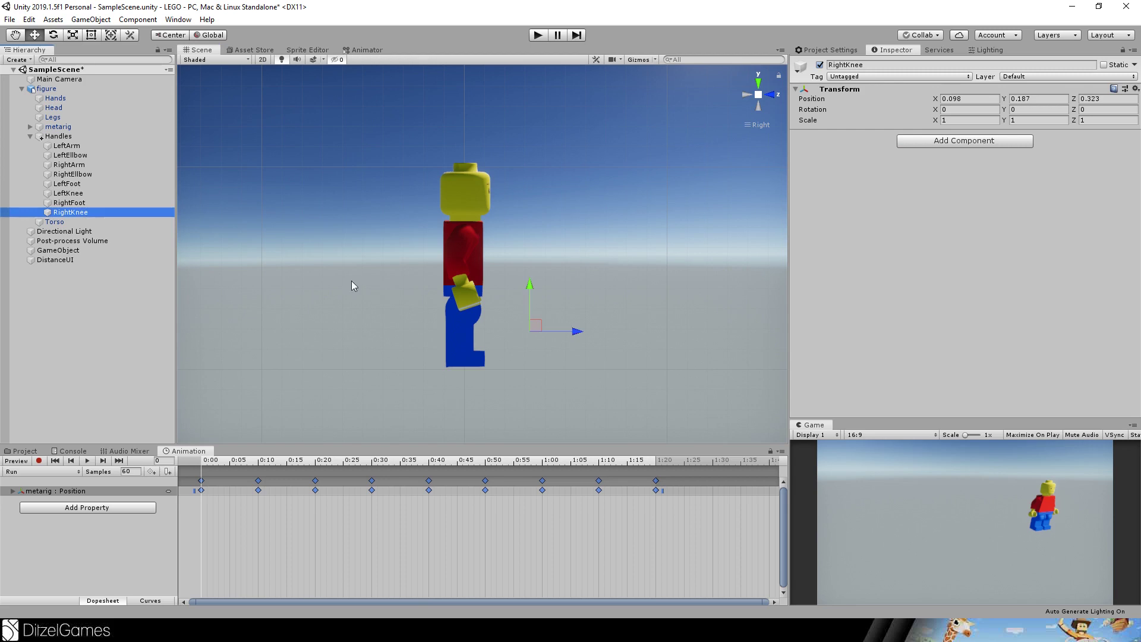
pyautogui.moveTo(538, 321); pyautogui.dragTo(611, 248)
pyautogui.click(67, 194)
# Move the LeftEllbow and RightEllbow handles back and down behind the figure, with RightEllbow at about Y 0.117, Z -0.551.
pyautogui.click(70, 155)
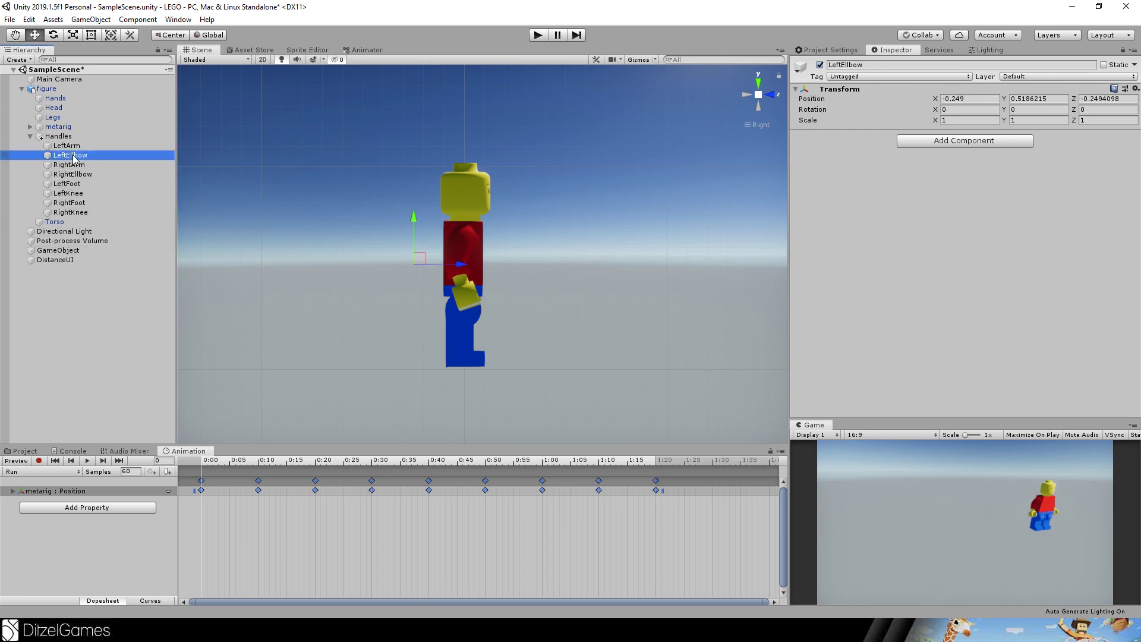
pyautogui.moveTo(426, 258); pyautogui.dragTo(377, 326)
pyautogui.click(88, 172)
pyautogui.moveTo(418, 293); pyautogui.dragTo(359, 339)
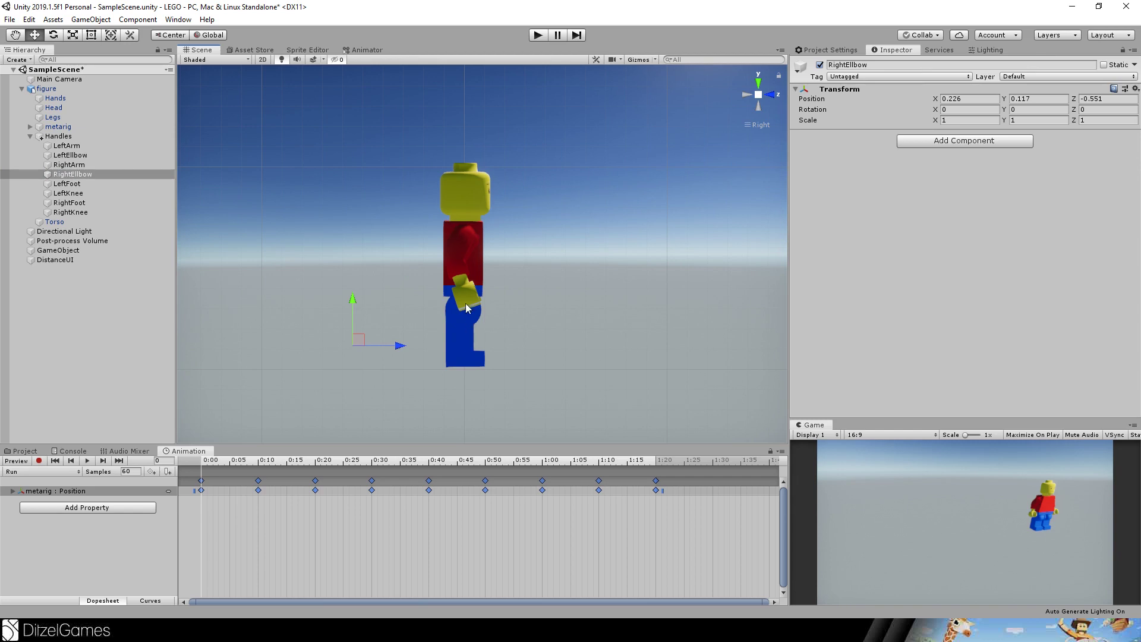
# Enter play mode with Run recording on and key LeftFoot at frame 0 with Y 0.224, Z -0.197 and X rotation 88.86.
pyautogui.hotkey('ctrl', 'p')
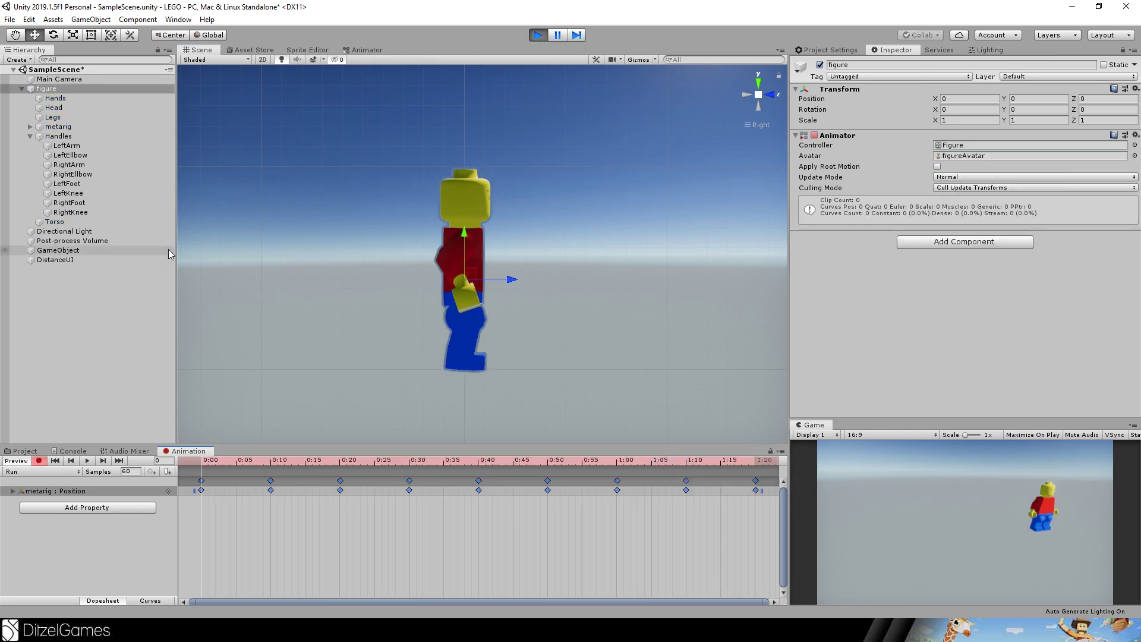
pyautogui.click(87, 185)
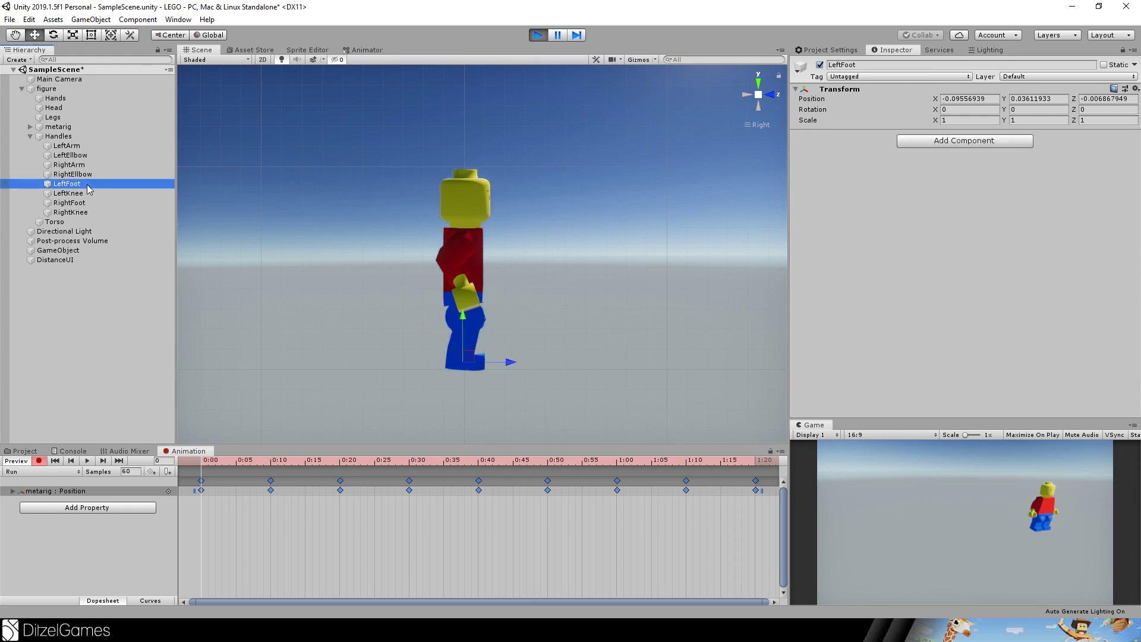
pyautogui.click(110, 36)
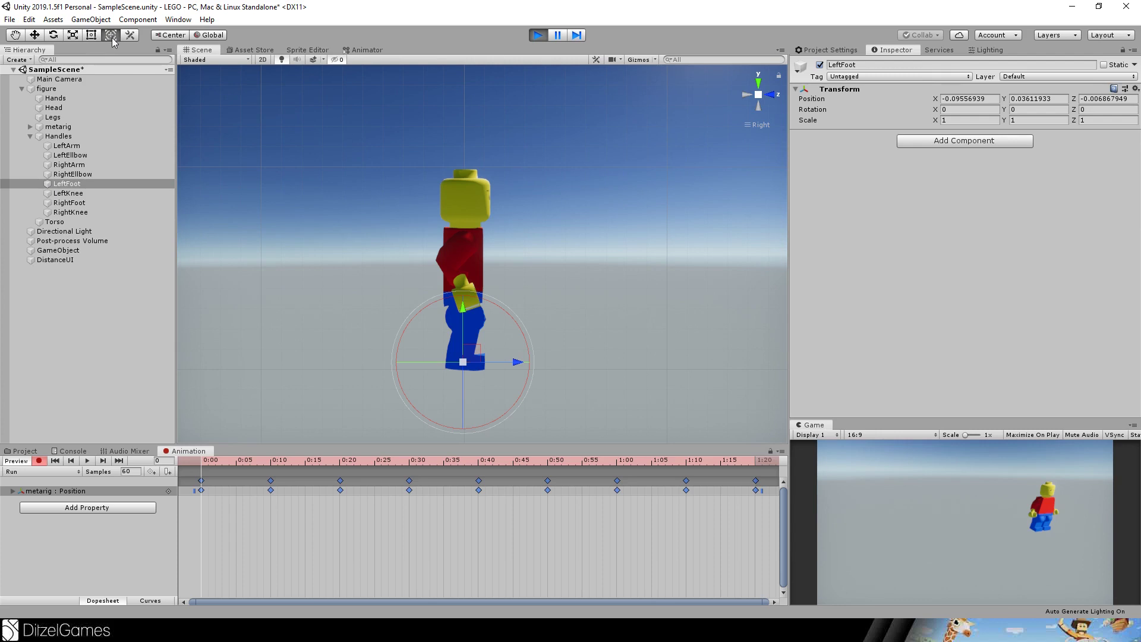
pyautogui.scroll(3, 507, 392)
pyautogui.moveTo(583, 376); pyautogui.dragTo(588, 352, button='middle')
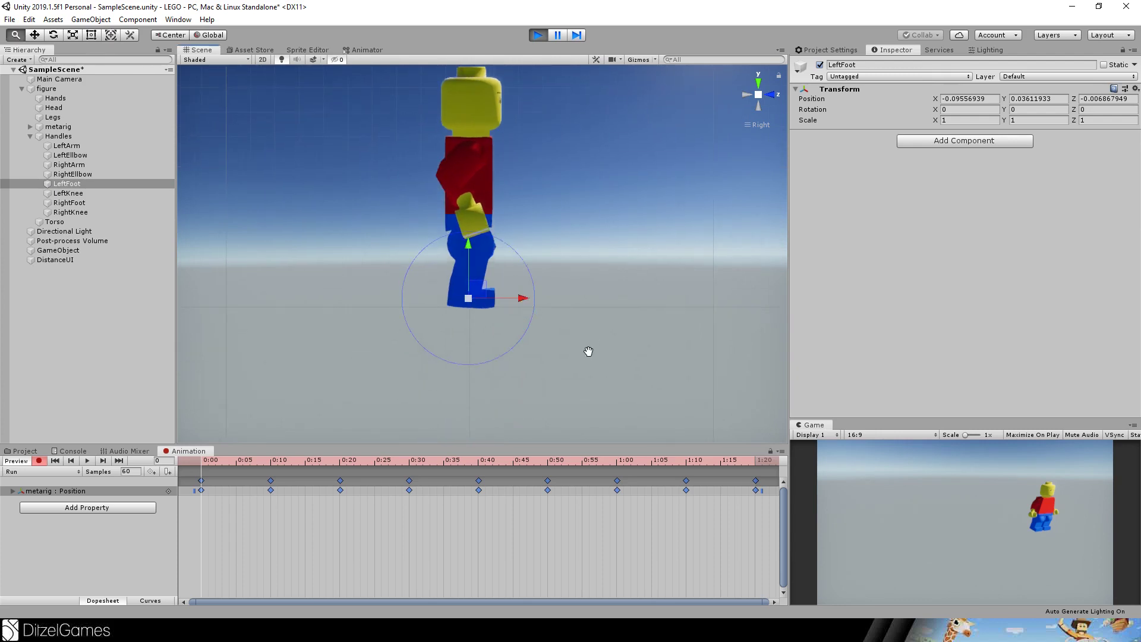
pyautogui.moveTo(613, 262); pyautogui.dragTo(601, 303, button='middle')
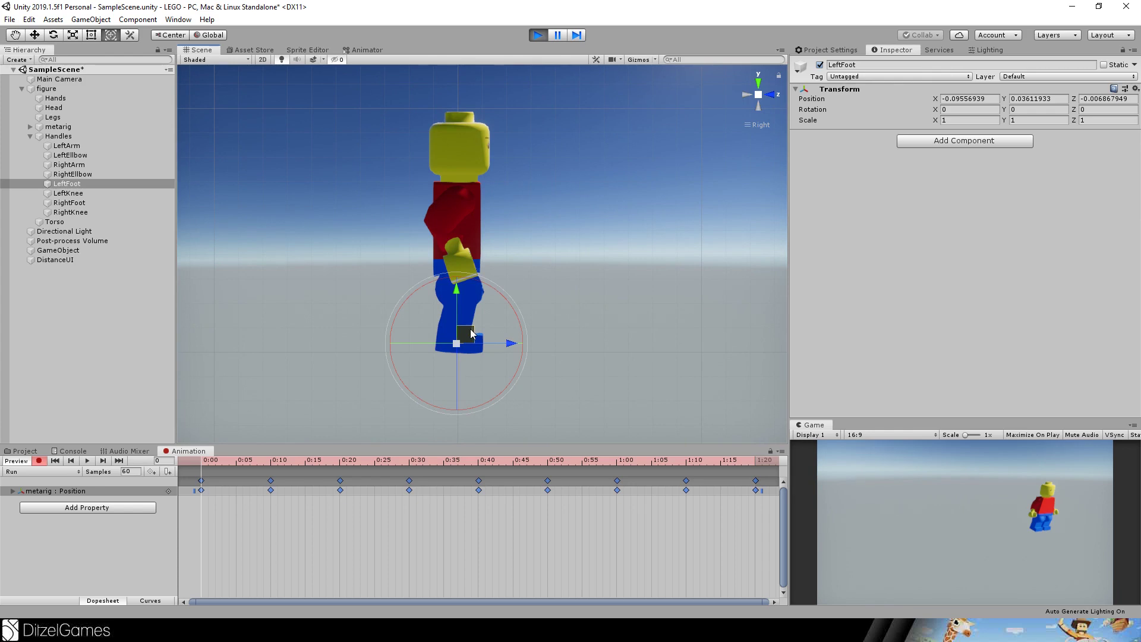
pyautogui.moveTo(471, 334); pyautogui.dragTo(418, 311)
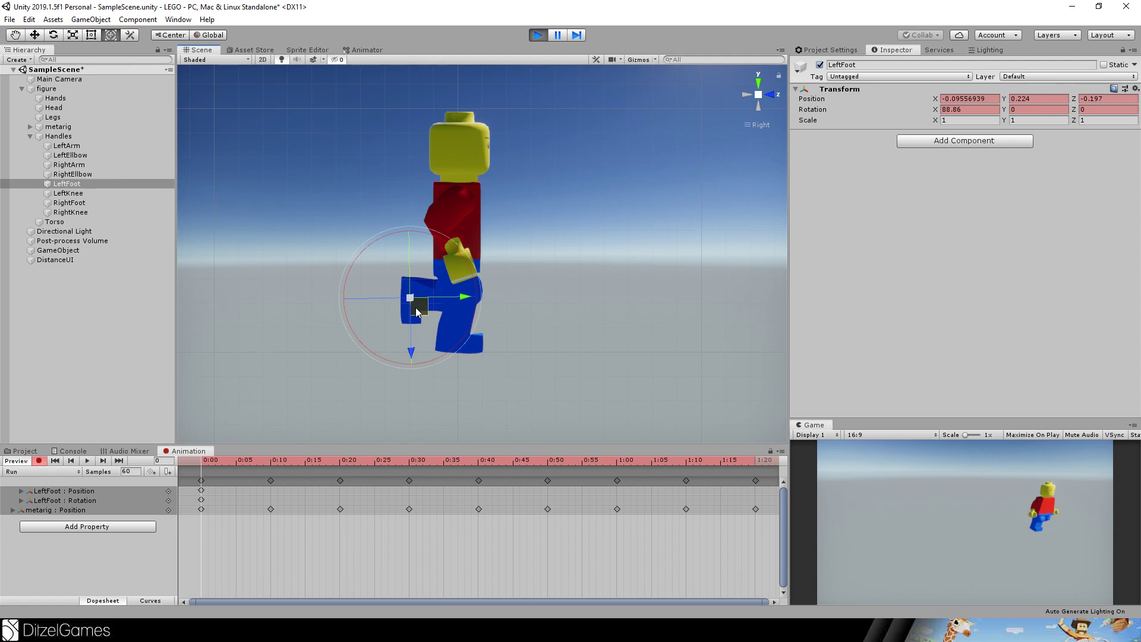
# Key LeftFoot swinging forward at frames 10, 20 and 30, reaching Y 0.237, Z 0.242 and X rotation -43.78 at frame 30.
pyautogui.click(271, 460)
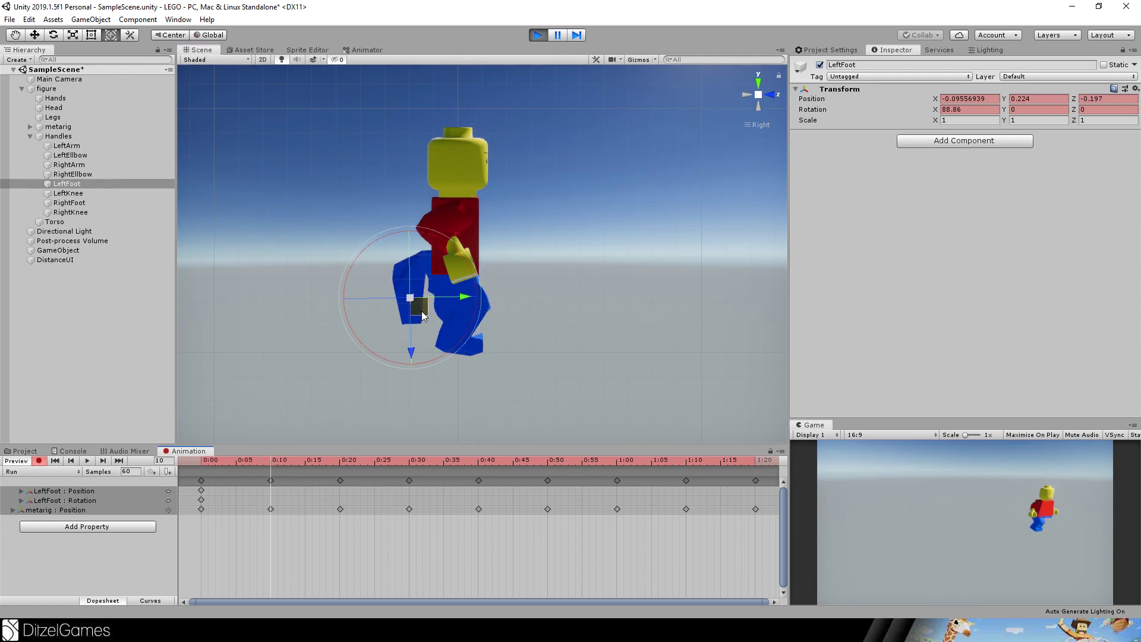
pyautogui.moveTo(423, 315); pyautogui.dragTo(511, 305)
pyautogui.click(340, 460)
pyautogui.moveTo(541, 271); pyautogui.dragTo(419, 227)
pyautogui.click(409, 462)
pyautogui.moveTo(549, 302); pyautogui.dragTo(417, 214)
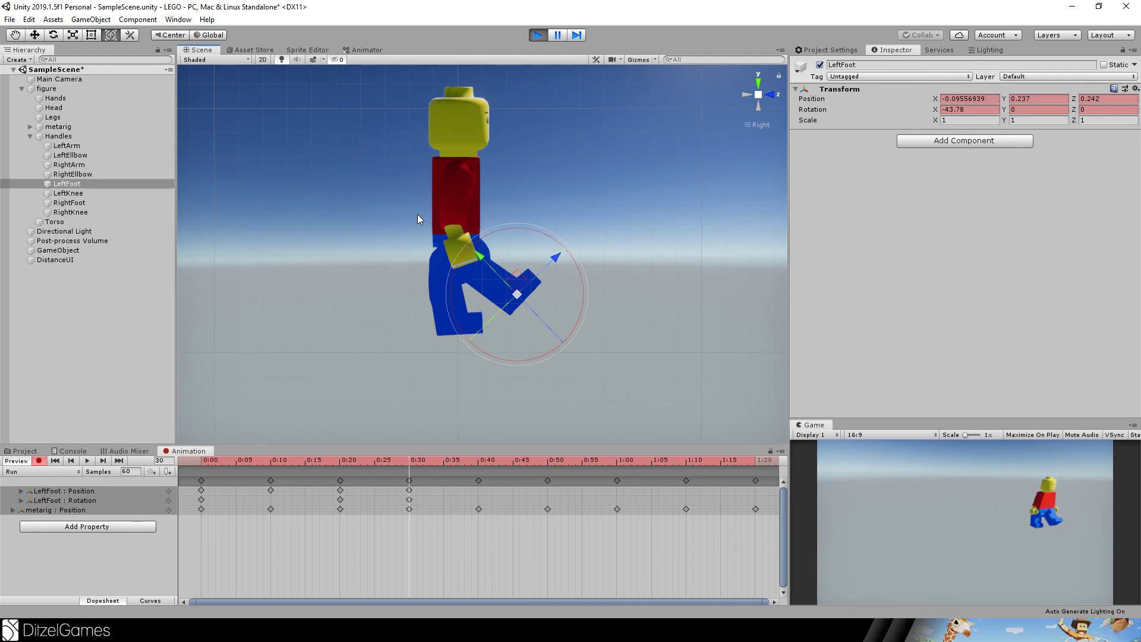
# Key LeftFoot at frame 40 with Y 0.083, Z 0.171, and at frame 50 with Y 0.027, Z 0.003, X rotation 3.788.
pyautogui.click(479, 462)
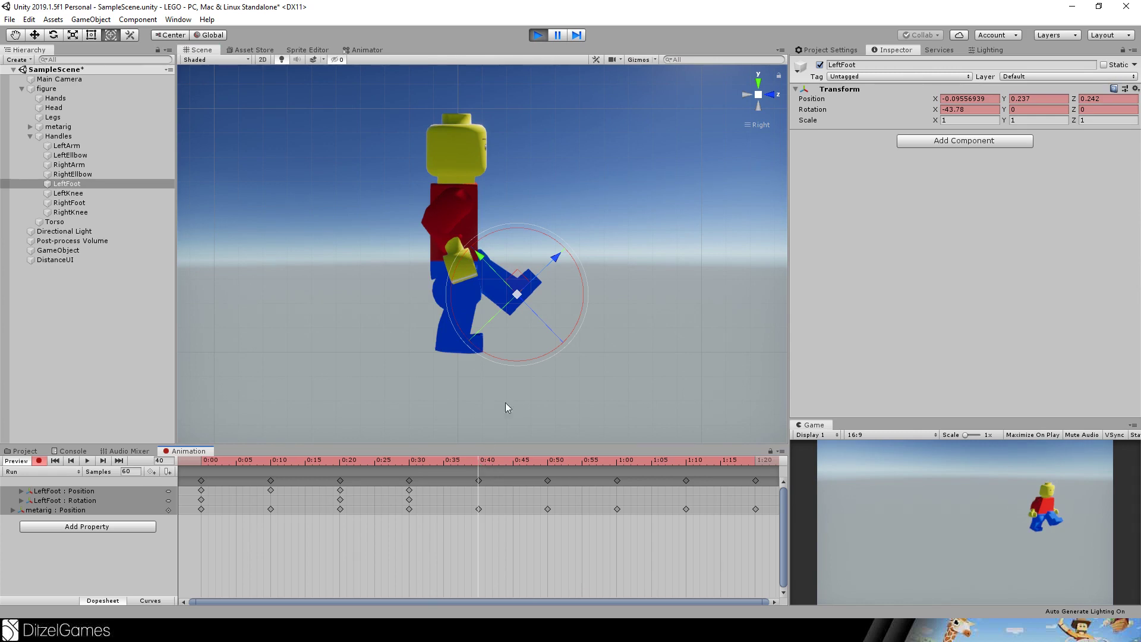
pyautogui.moveTo(516, 294); pyautogui.dragTo(500, 331)
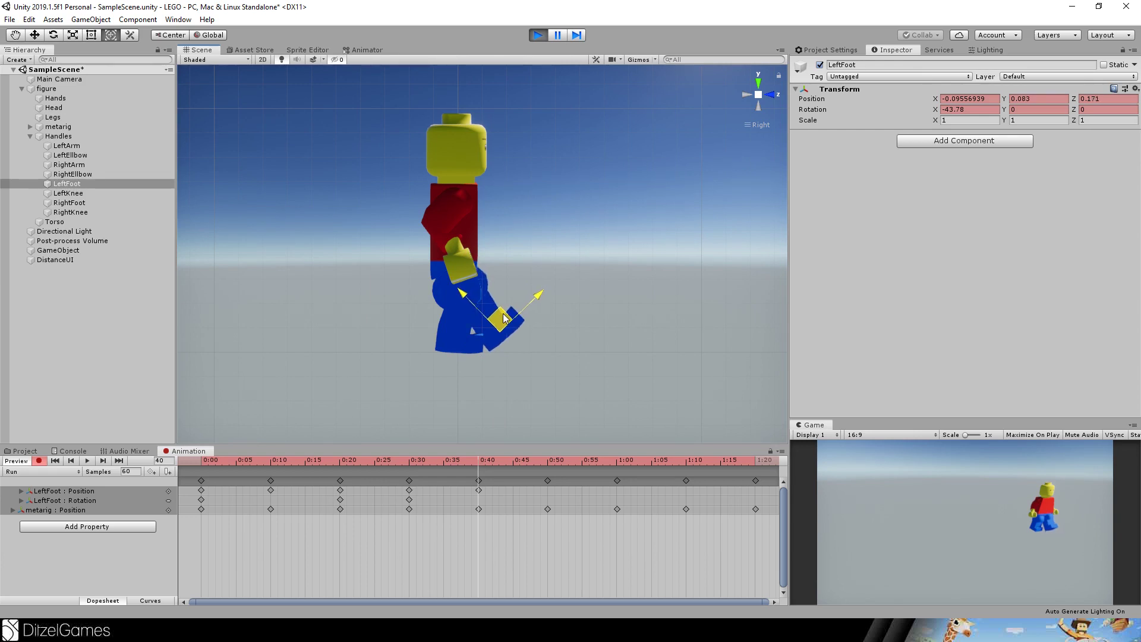
pyautogui.click(547, 458)
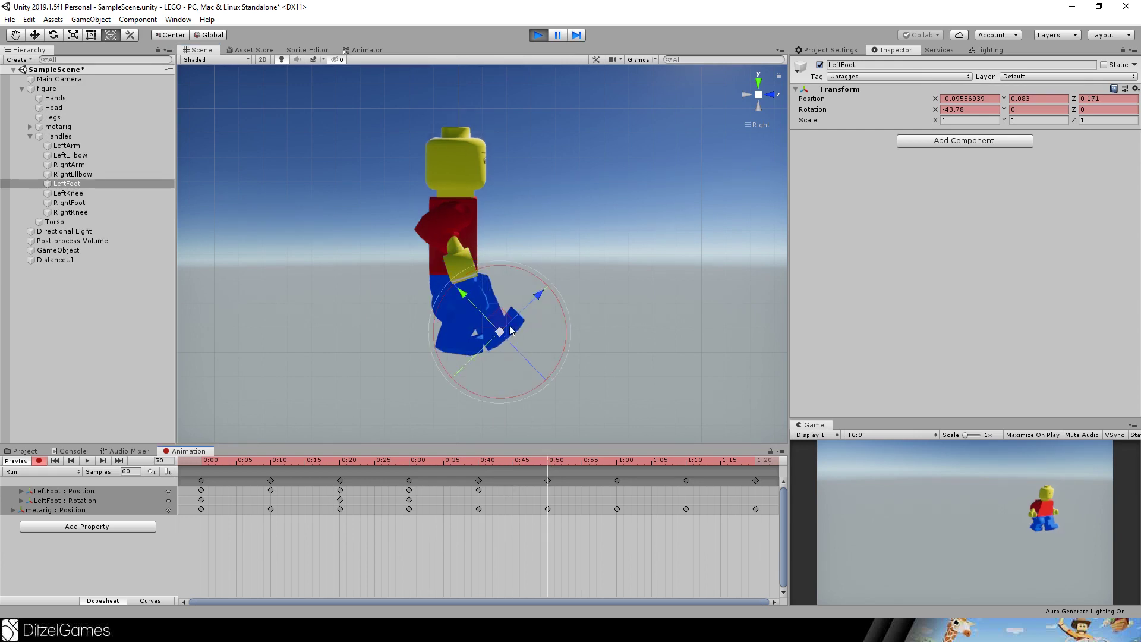
pyautogui.moveTo(530, 276); pyautogui.dragTo(574, 410)
pyautogui.moveTo(500, 331); pyautogui.dragTo(468, 338)
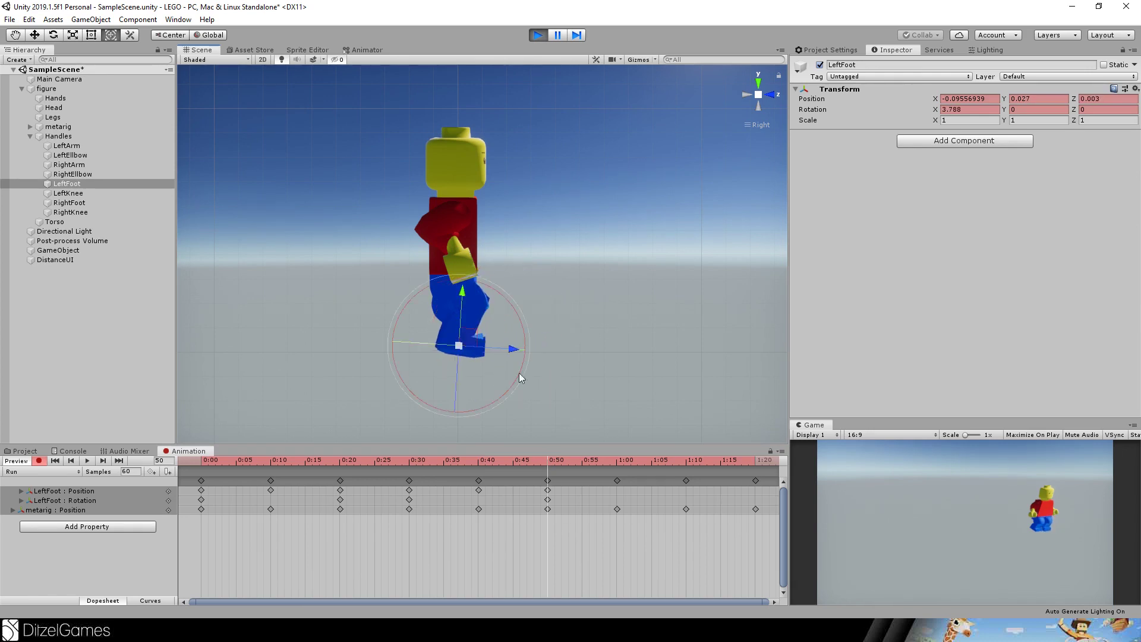
# Key LeftFoot at frame 60 with Y 0.012, Z -0.178, and at frame 70 with Y 0.283, Z -0.185, X rotation 61.534.
pyautogui.moveTo(549, 462); pyautogui.dragTo(618, 462)
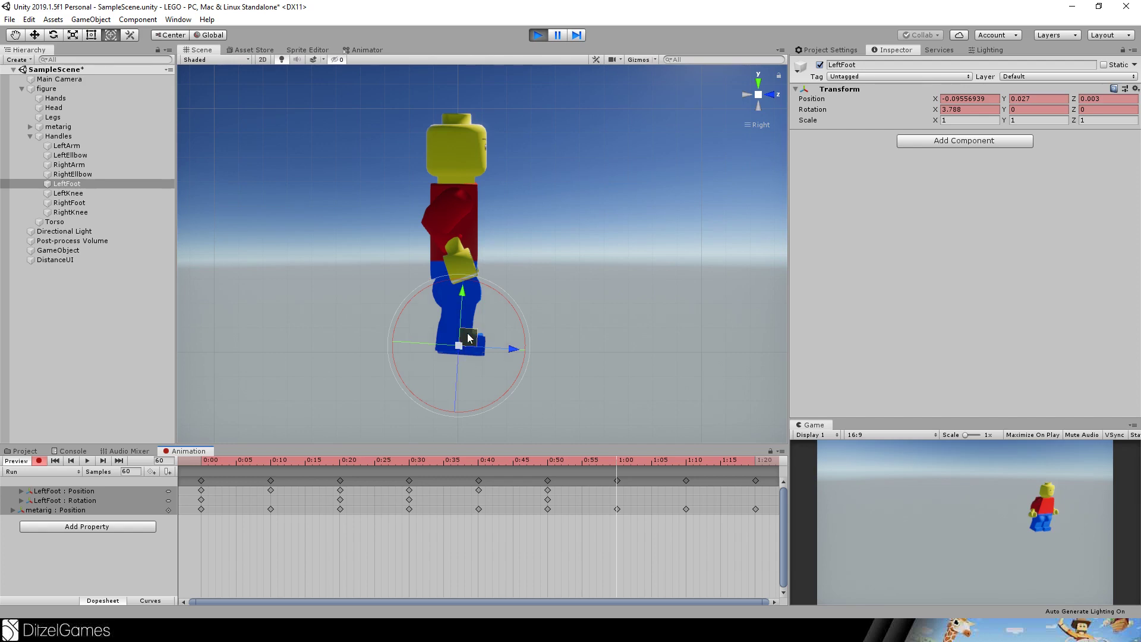
pyautogui.moveTo(469, 337); pyautogui.dragTo(426, 341)
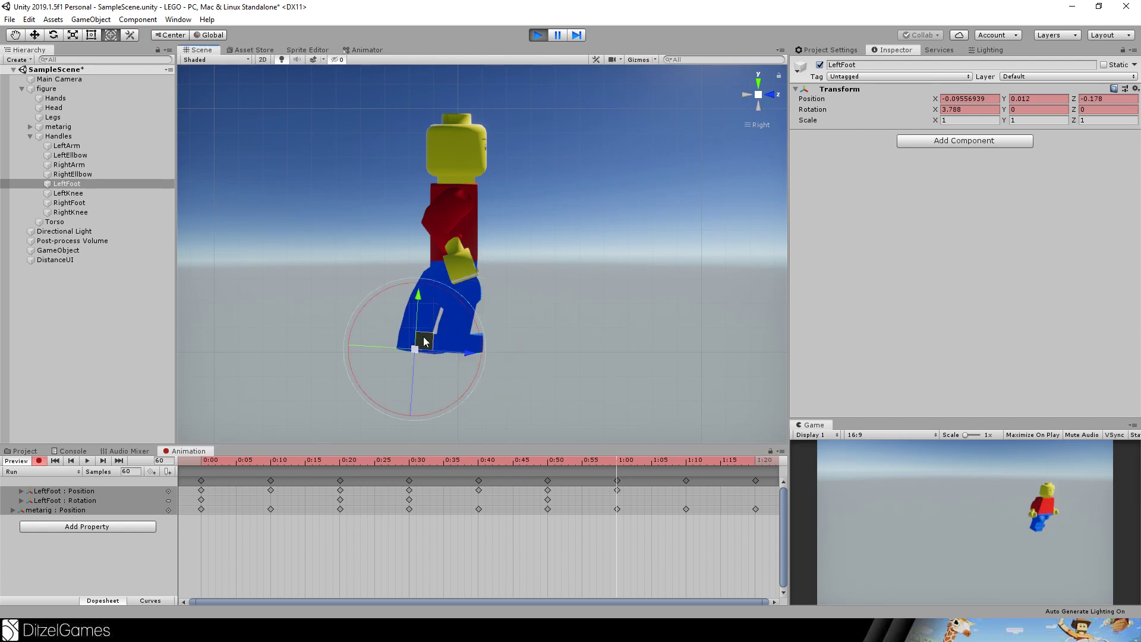
pyautogui.click(683, 460)
pyautogui.moveTo(479, 332); pyautogui.dragTo(505, 445)
pyautogui.moveTo(427, 355); pyautogui.dragTo(426, 290)
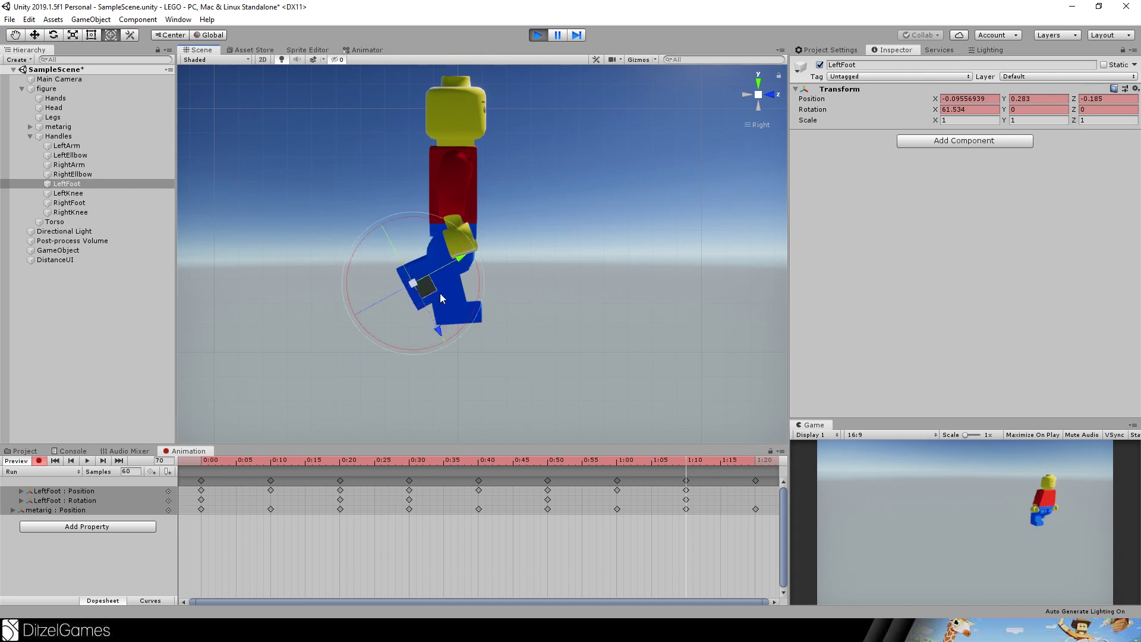
# Key RightFoot at frame 0 with Y 0.07, Z 0.169 and X rotation -28.192.
pyautogui.moveTo(751, 459); pyautogui.dragTo(203, 489)
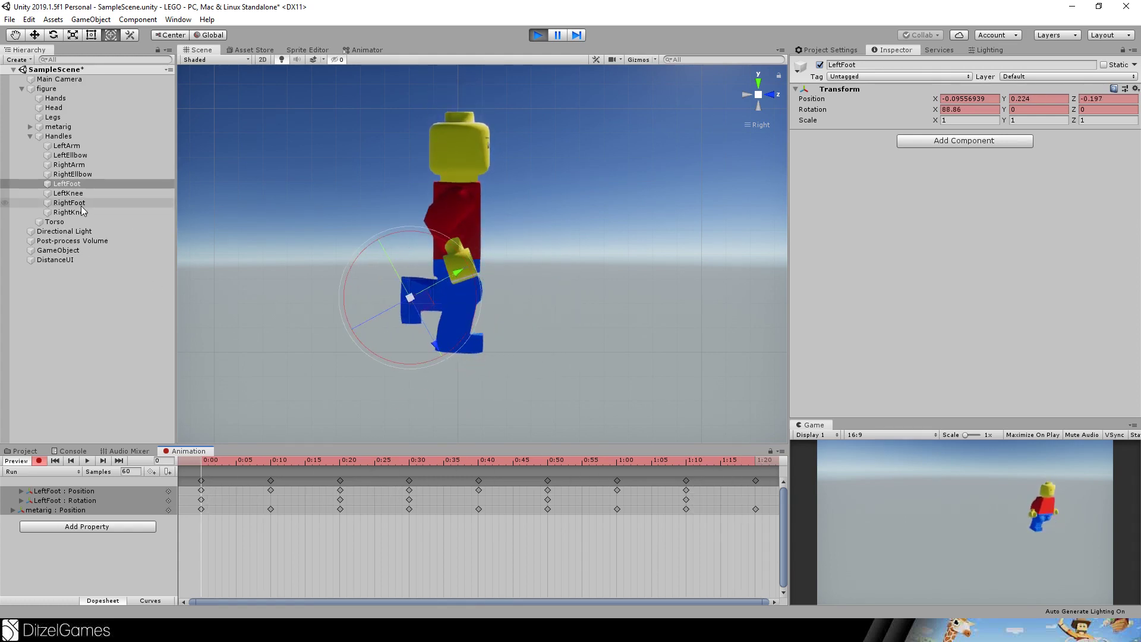
pyautogui.click(69, 203)
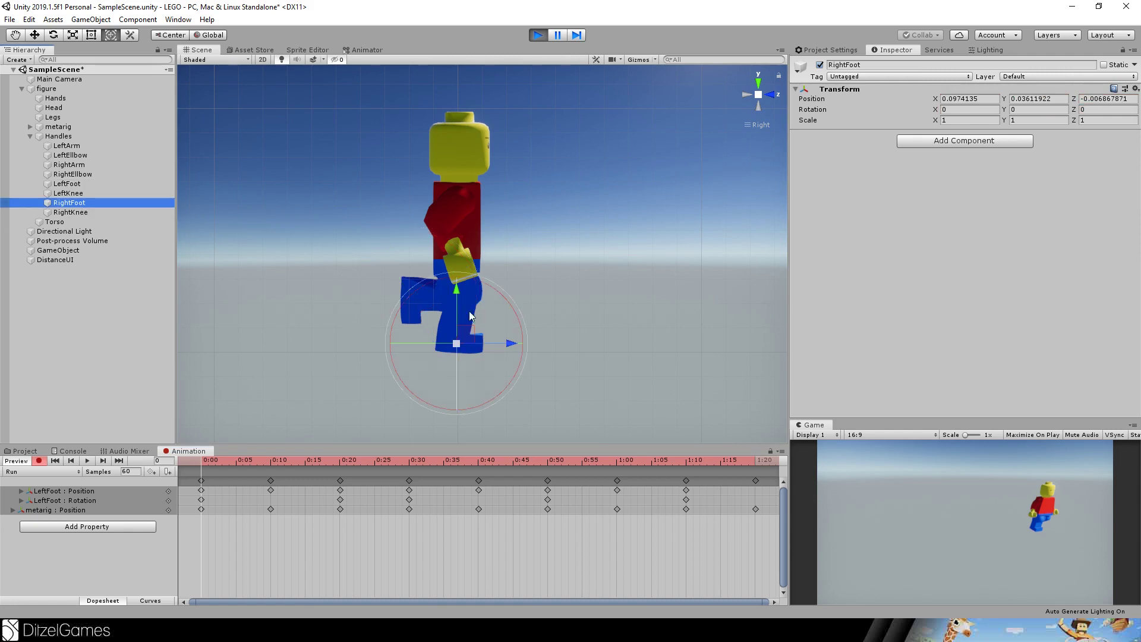
pyautogui.moveTo(511, 313); pyautogui.dragTo(504, 288)
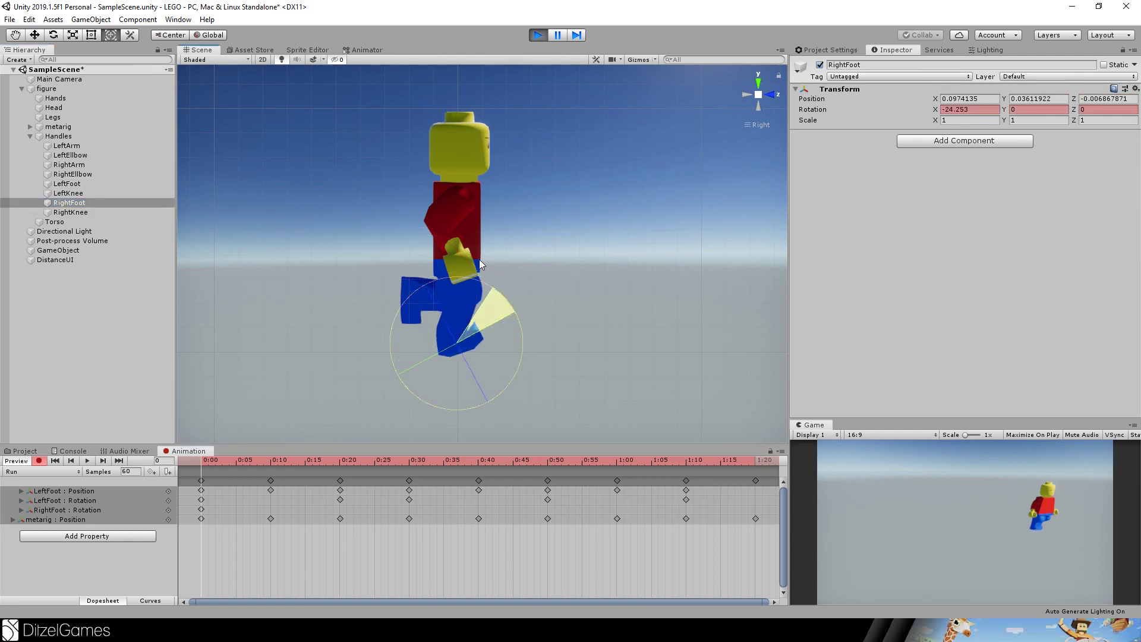
pyautogui.moveTo(458, 330); pyautogui.dragTo(508, 321)
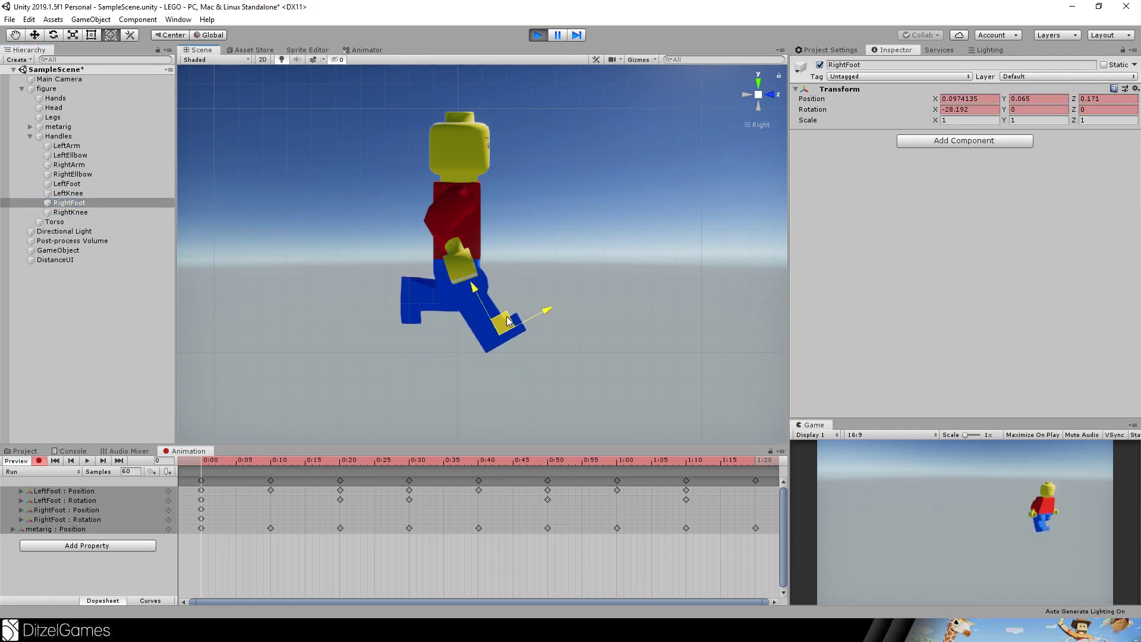
# Key RightFoot at frame 10 with Y 0.029, Z 0.047, X rotation -3.248, and at frame 20 with Y 0.031, Z -0.119.
pyautogui.click(275, 462)
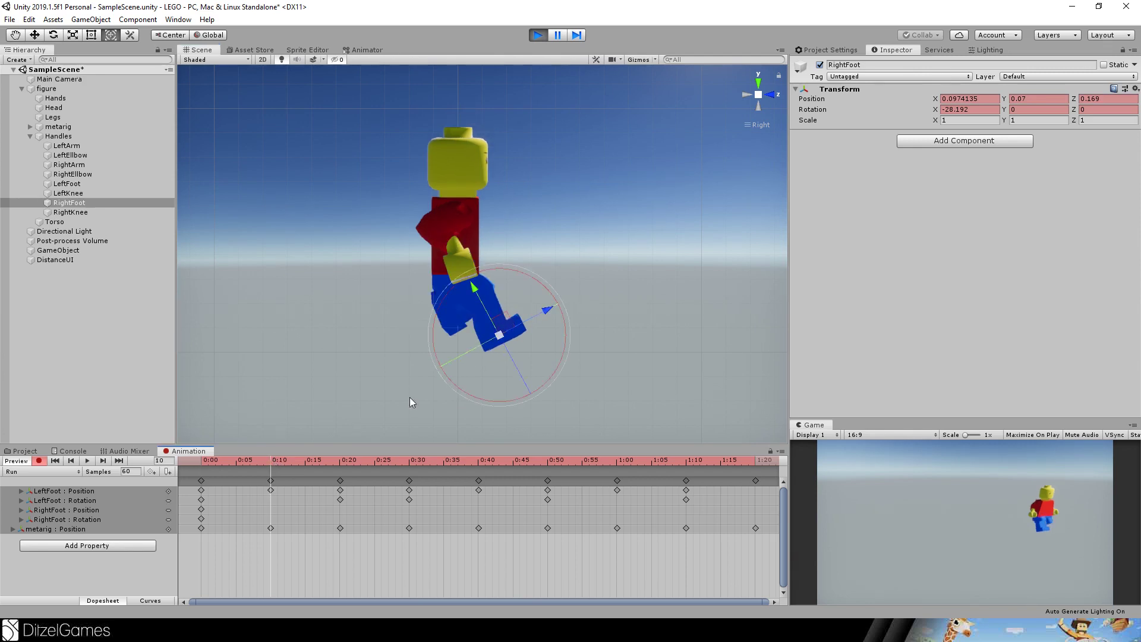
pyautogui.moveTo(531, 295)
pyautogui.mouseDown()
pyautogui.moveTo(555, 299)
pyautogui.moveTo(580, 343)
pyautogui.moveTo(526, 330)
pyautogui.moveTo(484, 342)
pyautogui.moveTo(521, 294)
pyautogui.mouseUp()
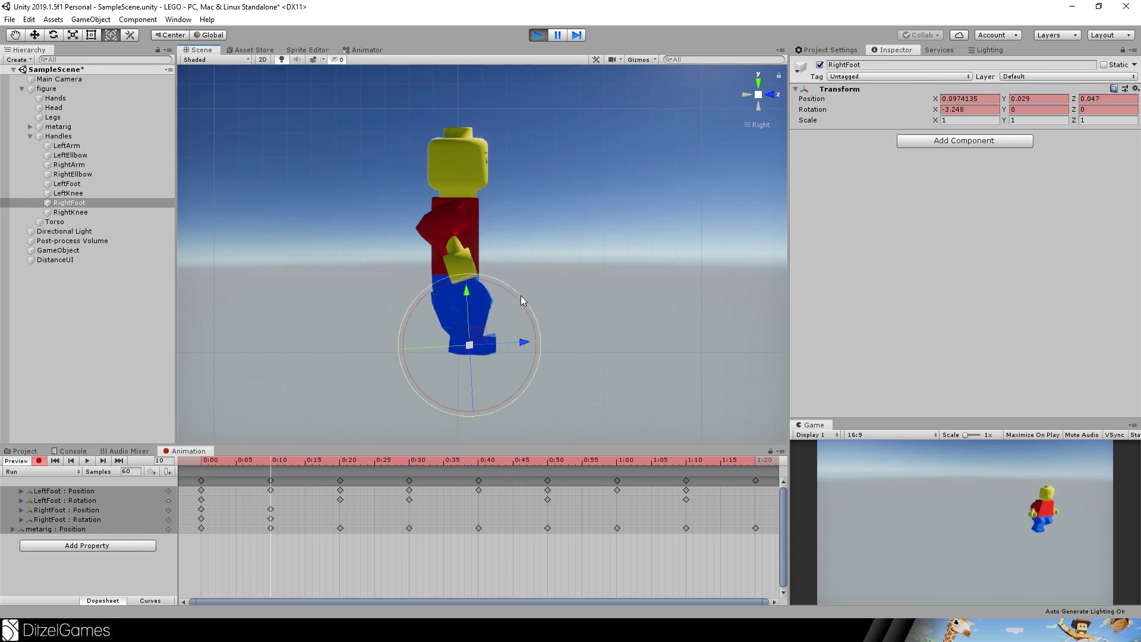
pyautogui.click(340, 462)
pyautogui.moveTo(470, 344); pyautogui.dragTo(437, 346)
pyautogui.press('e')
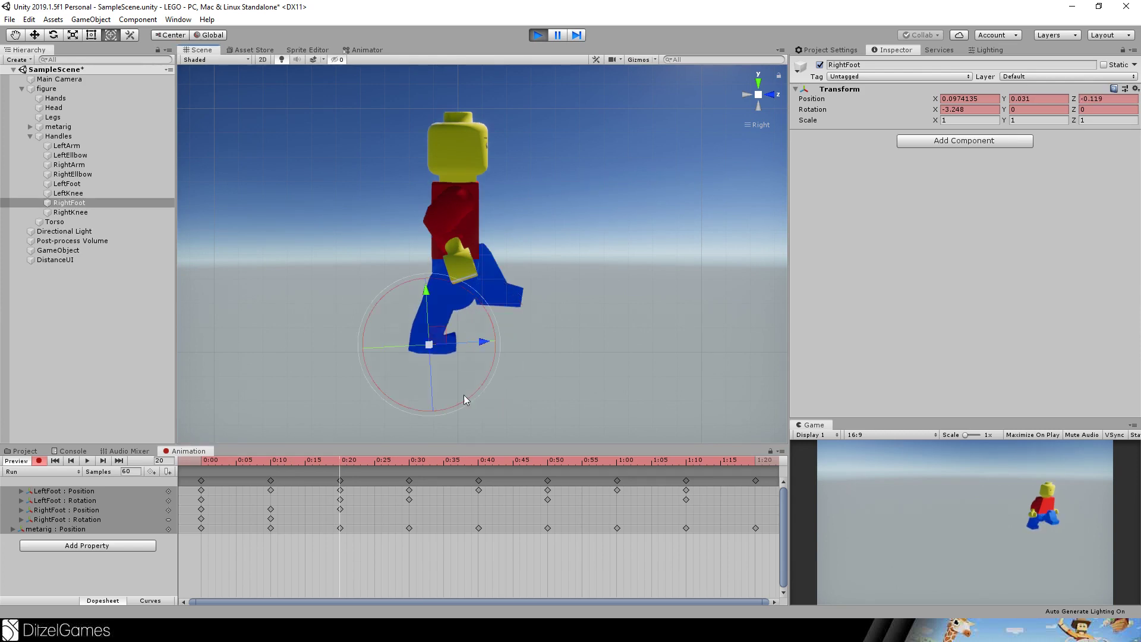
# Key RightFoot raised behind the figure at frame 30 with Y 0.248, Z -0.243 and X rotation 53.243.
pyautogui.click(408, 461)
pyautogui.moveTo(475, 297); pyautogui.dragTo(510, 441)
pyautogui.press('w')
pyautogui.moveTo(438, 344); pyautogui.dragTo(415, 297)
pyautogui.press('y')
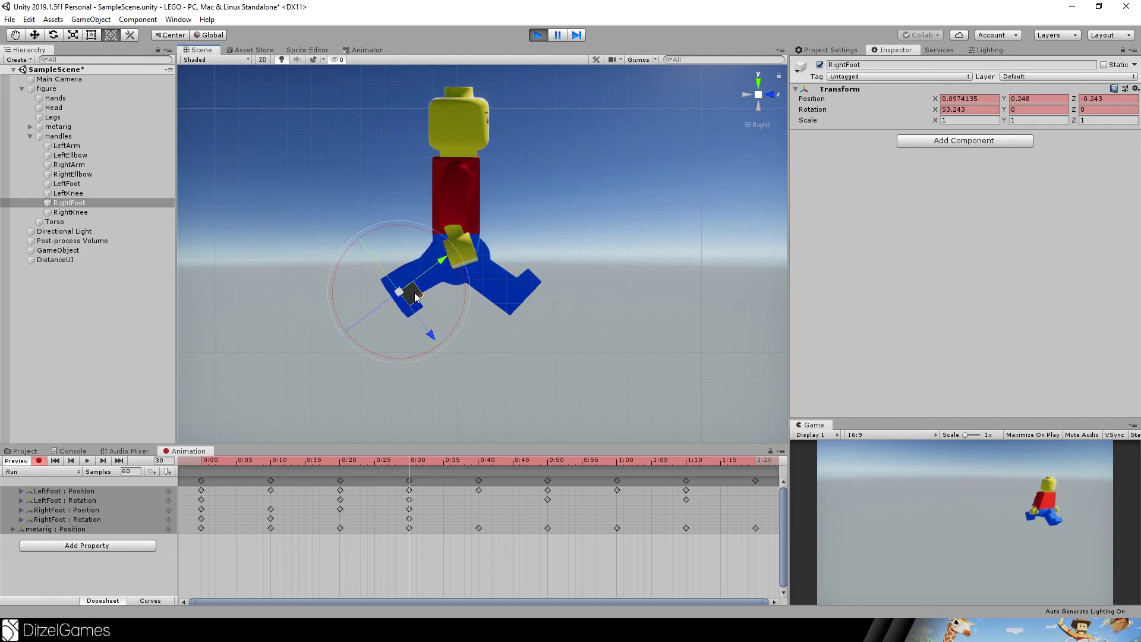
# Key RightFoot at frame 40 with X rotation 92.306, frame 50 at Y 0.155, Z -0.019, and frame 60 at Y 0.216, Z 0.227, X rotation 18.351.
pyautogui.click(478, 463)
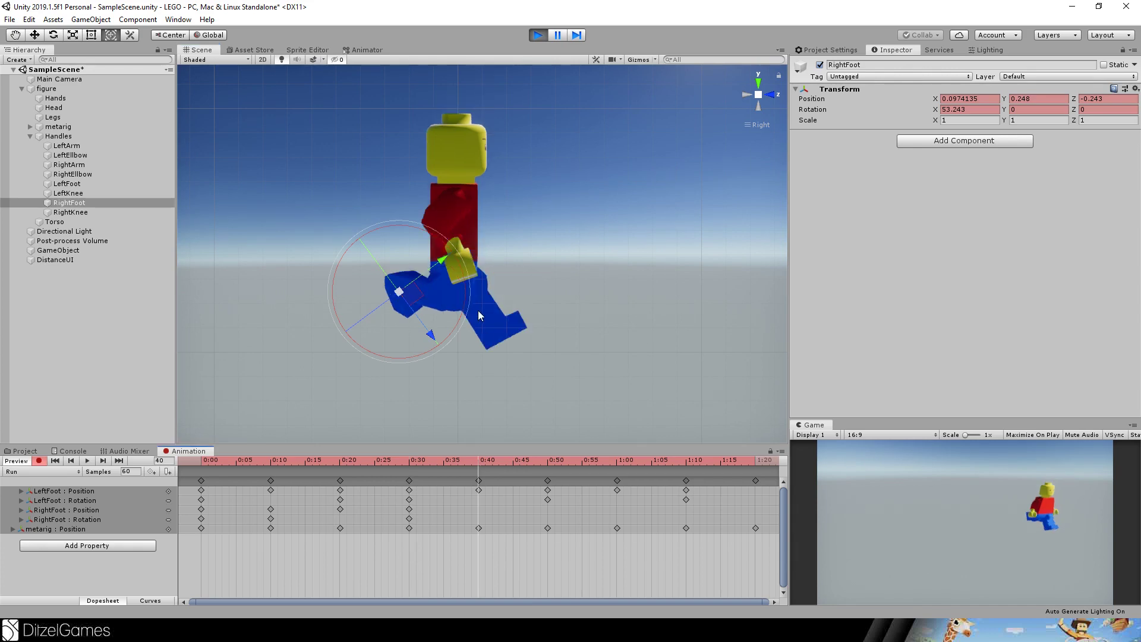
pyautogui.moveTo(455, 258); pyautogui.dragTo(472, 349)
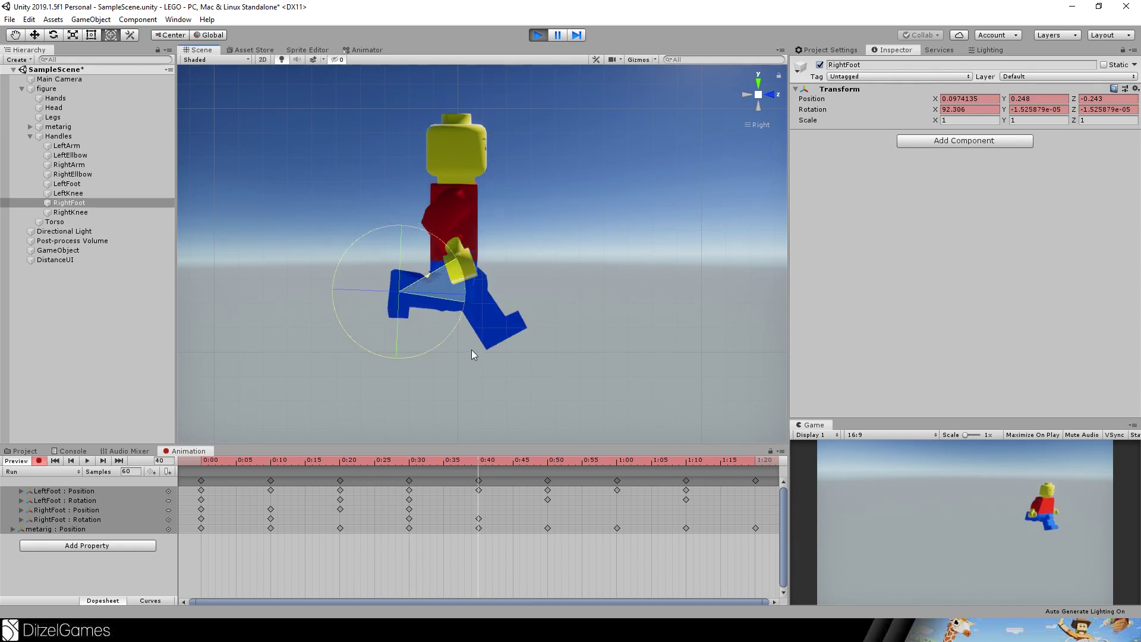
pyautogui.moveTo(411, 301); pyautogui.dragTo(465, 333)
pyautogui.click(546, 460)
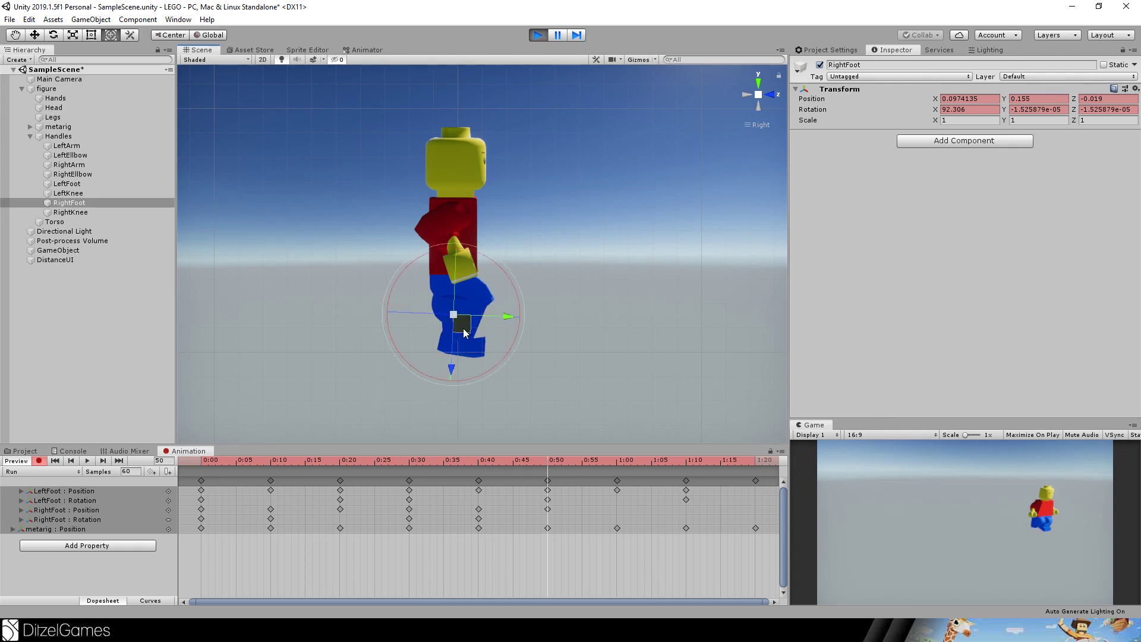
pyautogui.click(614, 461)
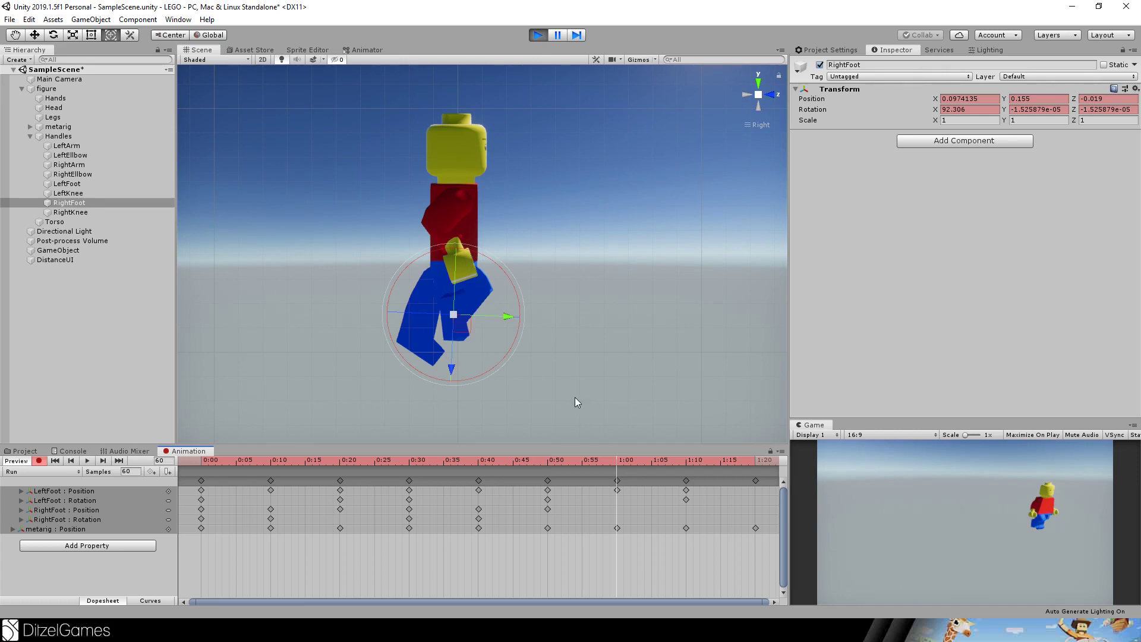
pyautogui.moveTo(453, 314); pyautogui.dragTo(601, 245)
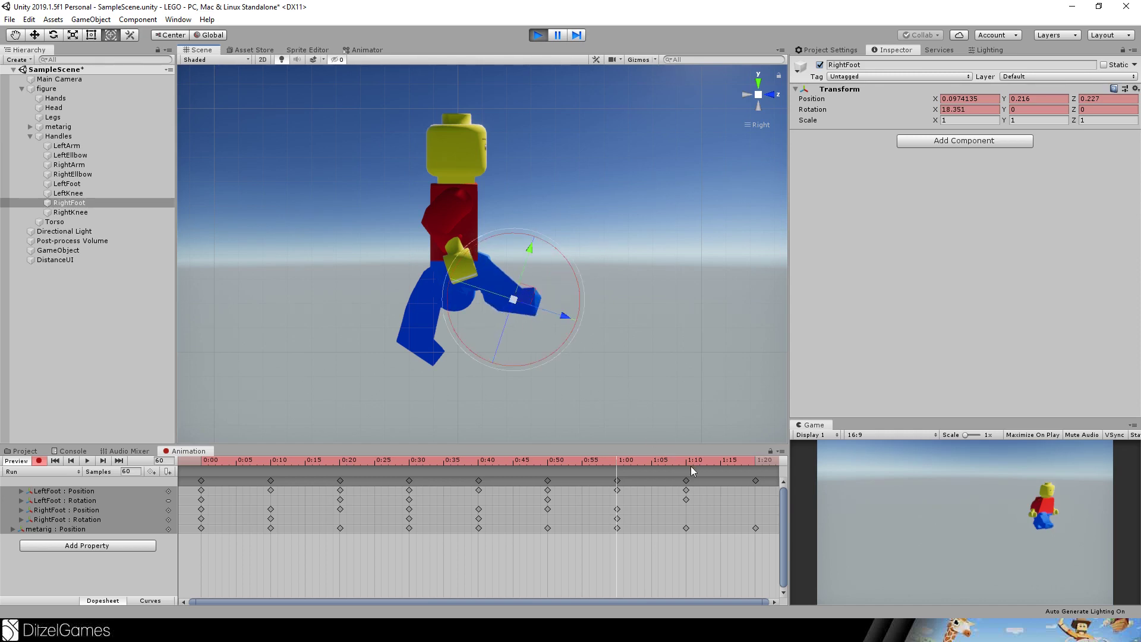
# Complete the foot keyframes at 1:10 and 1:20, placing LeftFoot at Y 0.244, Z -0.248 at the end of the loop.
pyautogui.moveTo(682, 460); pyautogui.dragTo(581, 459)
pyautogui.click(508, 345)
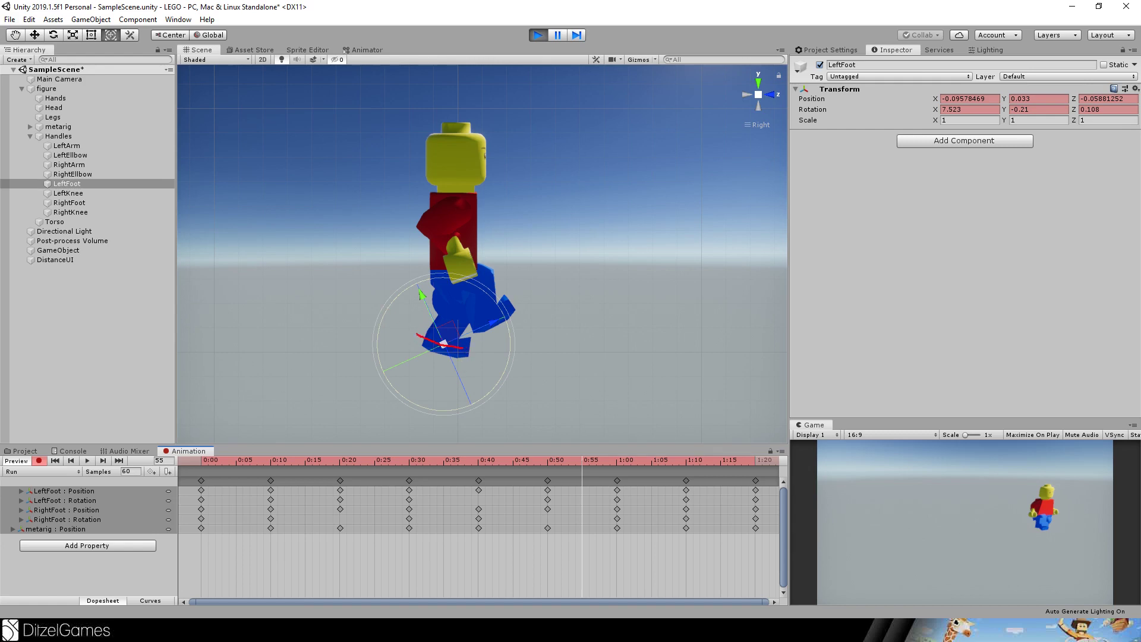
pyautogui.moveTo(461, 307)
pyautogui.mouseDown()
pyautogui.moveTo(538, 229)
pyautogui.moveTo(552, 303)
pyautogui.moveTo(473, 351)
pyautogui.mouseUp()
pyautogui.press('Escape')
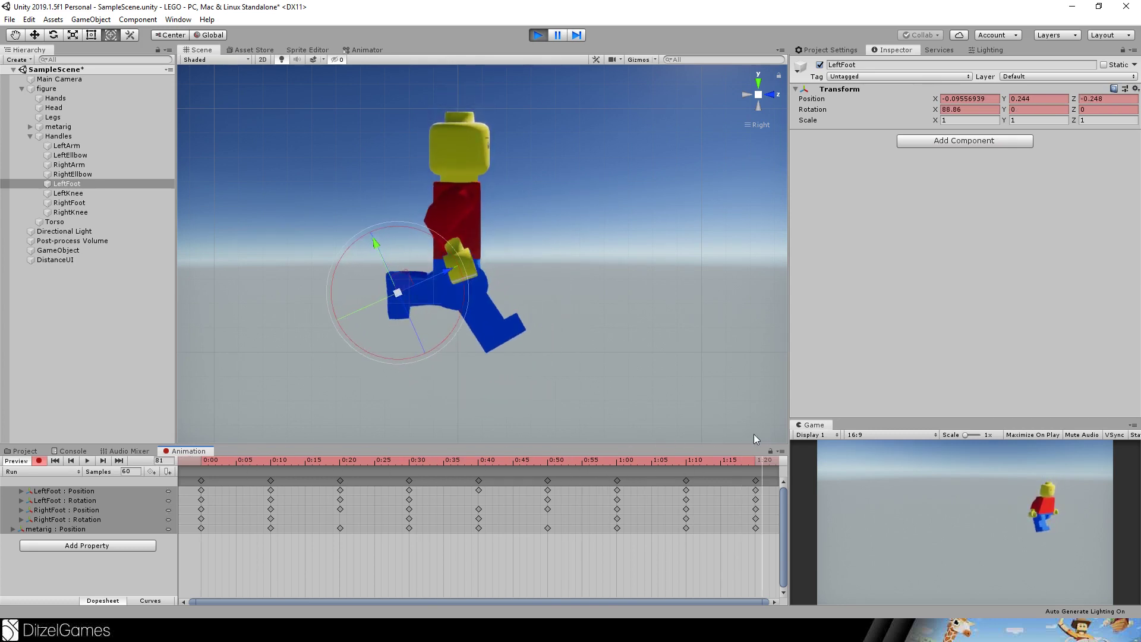
# Copy all frame 0 keyframes onto 1:20 and play the Run clip, checking it in perspective and from the side.
pyautogui.click(200, 480)
pyautogui.keyDown('alt'); pyautogui.moveTo(351, 249); pyautogui.dragTo(359, 200); pyautogui.keyUp('alt')
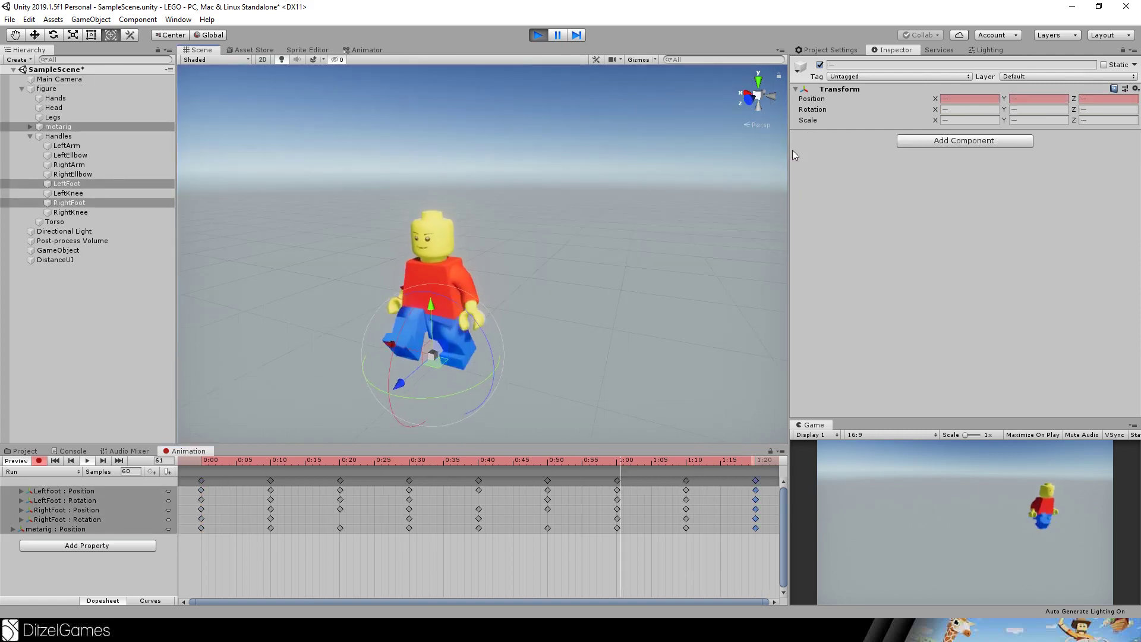
pyautogui.click(744, 92)
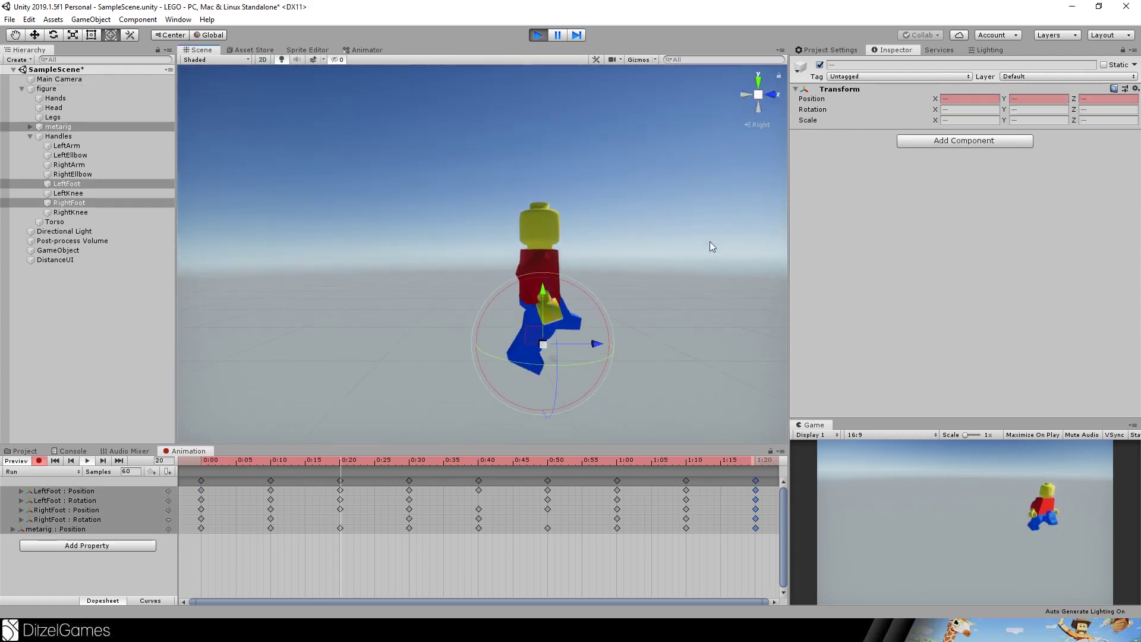
pyautogui.click(523, 215)
# Key LeftArm raised in front of the torso at frame 0 with Y 0.616, Z 0.202 and X rotation -105.719.
pyautogui.click(95, 147)
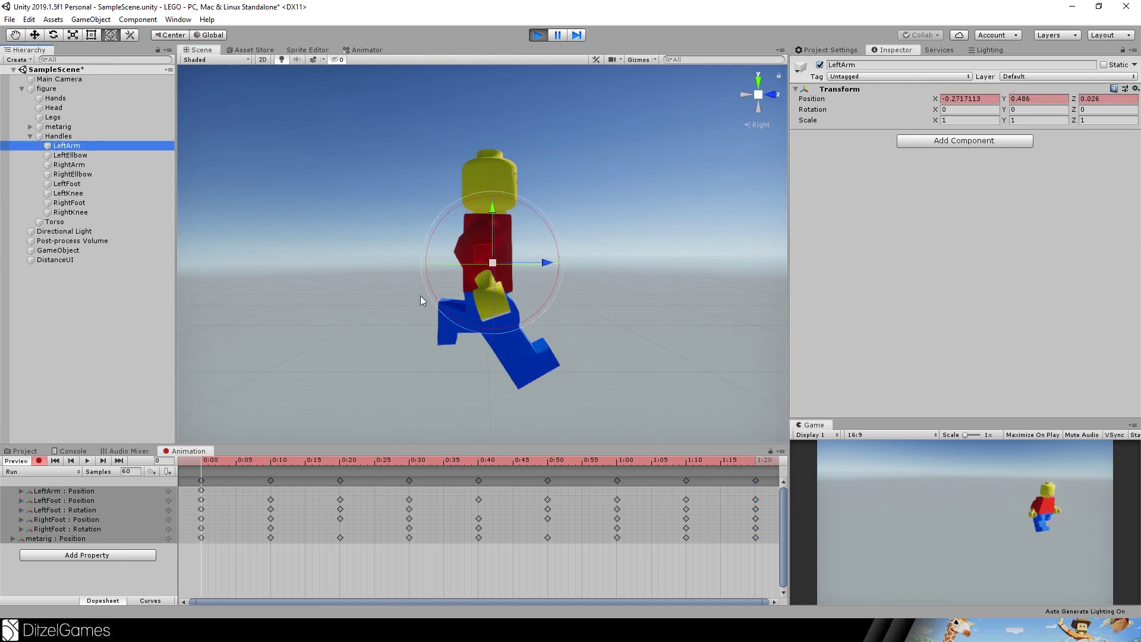
pyautogui.moveTo(483, 252); pyautogui.dragTo(534, 224)
pyautogui.moveTo(550, 159); pyautogui.dragTo(152, 257)
pyautogui.press('w')
pyautogui.moveTo(522, 226); pyautogui.dragTo(515, 248)
pyautogui.press('e')
pyautogui.press('w')
pyautogui.press('e')
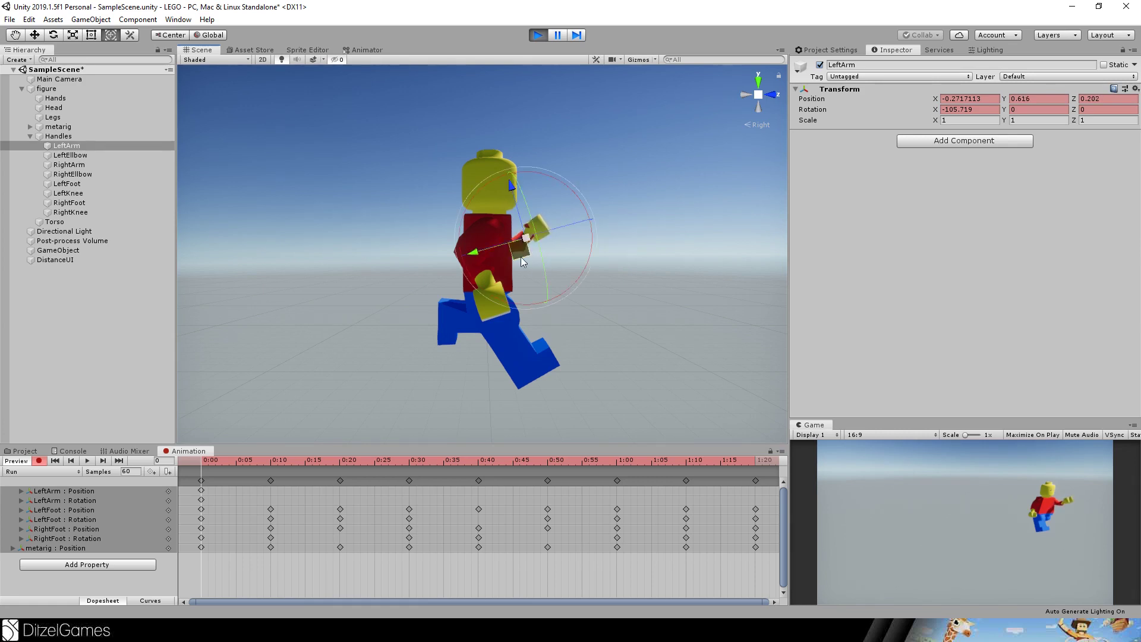
# Key LeftArm lowered beside the torso at frame 10 with Y 0.386, Z 0.013 and X rotation -74.00101.
pyautogui.click(270, 462)
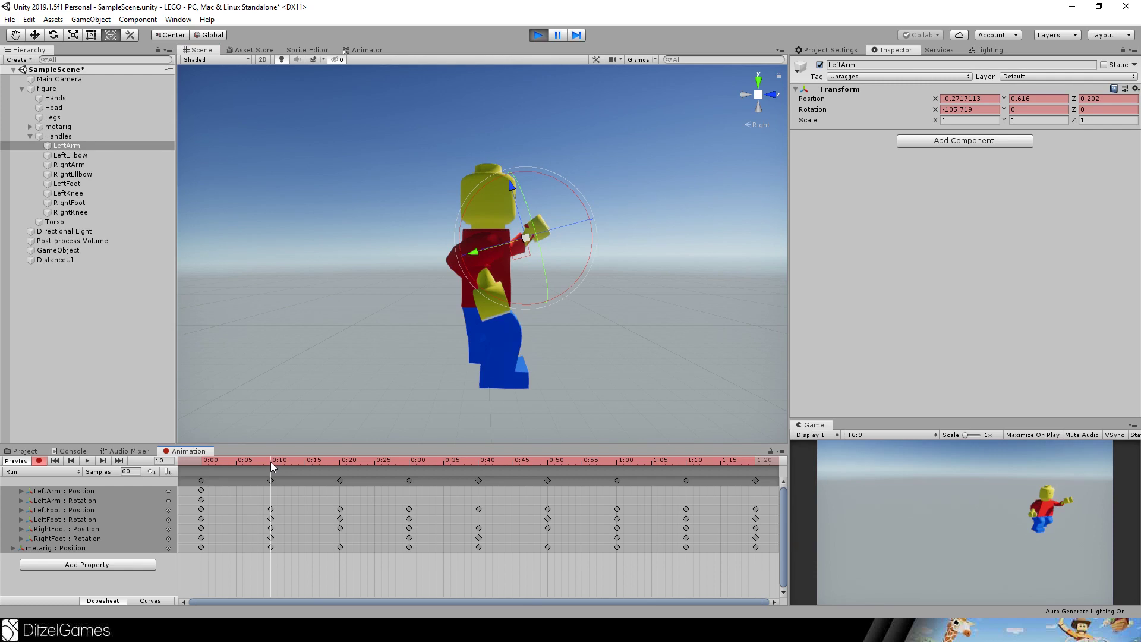
pyautogui.moveTo(522, 248); pyautogui.dragTo(489, 286)
pyautogui.moveTo(440, 250); pyautogui.dragTo(484, 269)
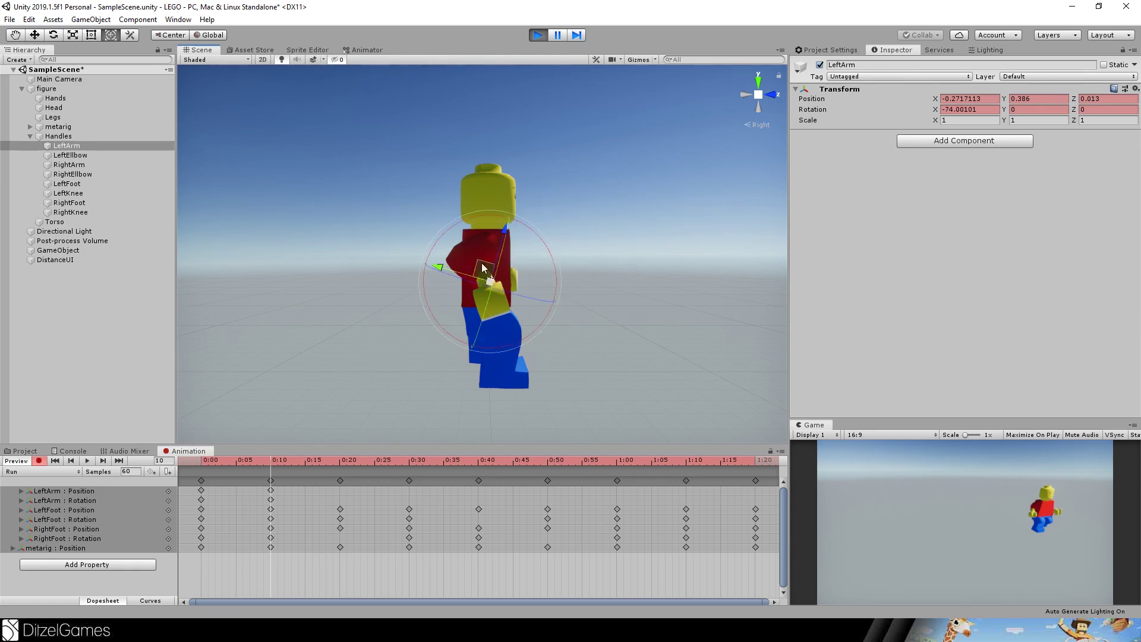
# Switch the scene view to Wireframe shading and fine-tune LeftArm at frame 10 to Y 0.381, Z 0.008.
pyautogui.click(240, 60)
pyautogui.click(233, 89)
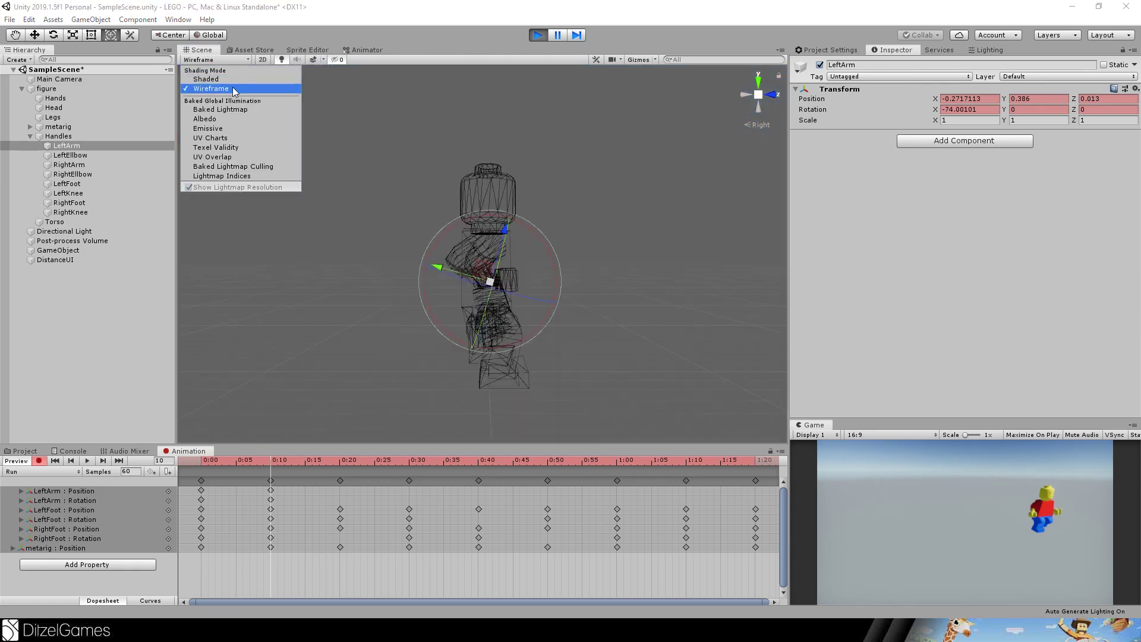
pyautogui.scroll(5, 576, 347)
pyautogui.scroll(-4, 577, 349)
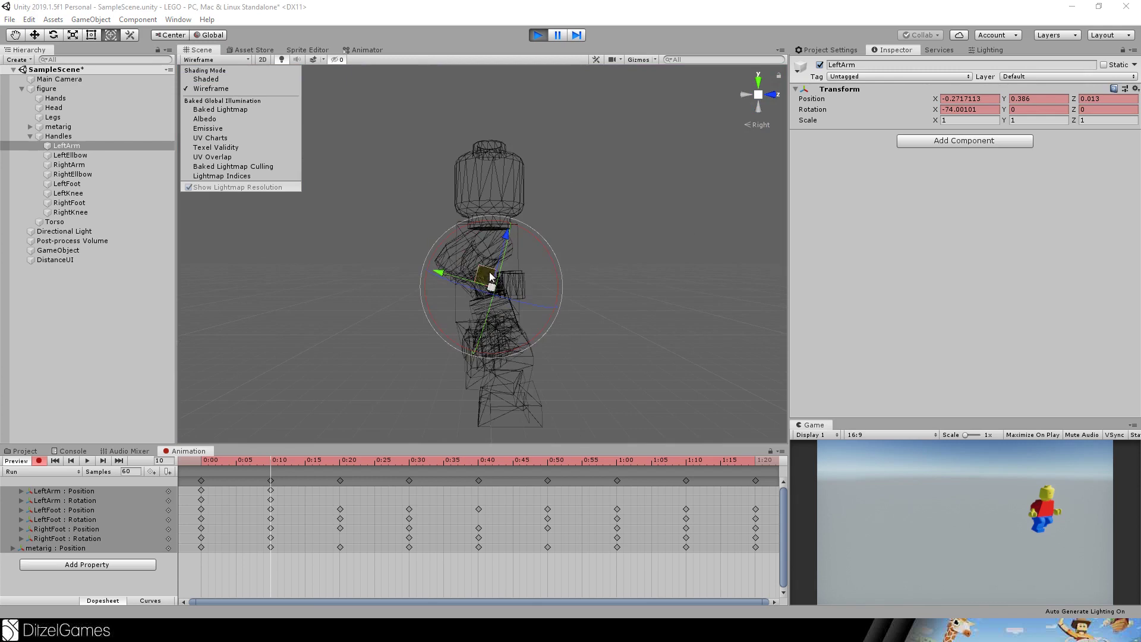
pyautogui.moveTo(491, 276)
pyautogui.mouseDown()
pyautogui.moveTo(475, 275)
pyautogui.moveTo(487, 277)
pyautogui.mouseUp()
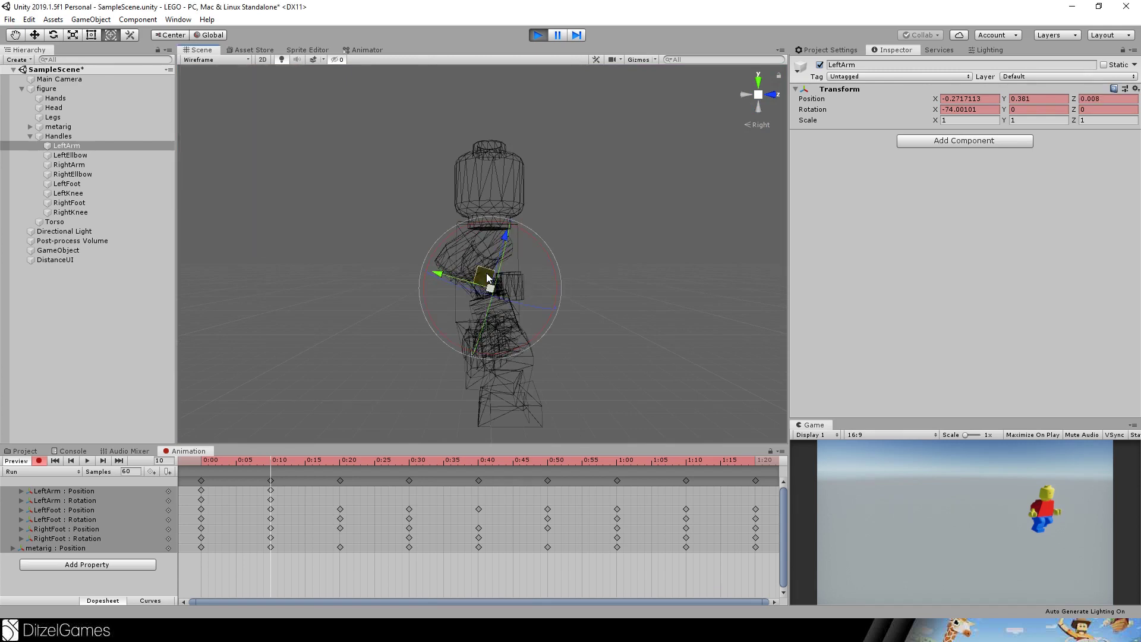
# Key LeftArm at frame 20 with Y 0.399, Z -0.115 and X rotation -45.526, swinging it slightly behind the torso.
pyautogui.click(342, 459)
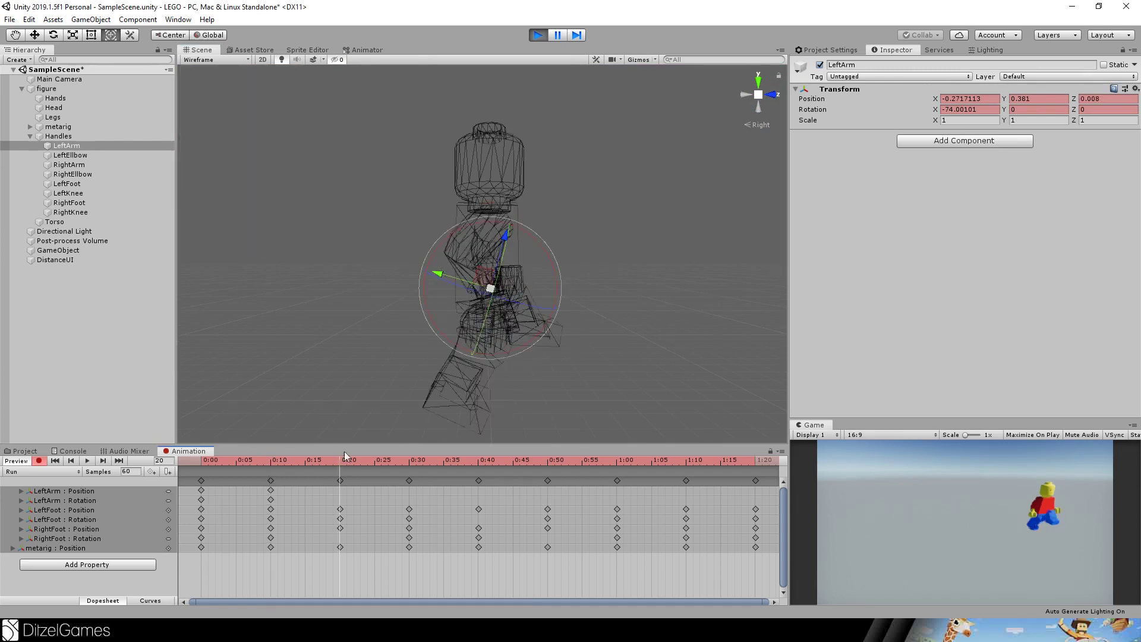
pyautogui.moveTo(479, 284); pyautogui.dragTo(459, 269)
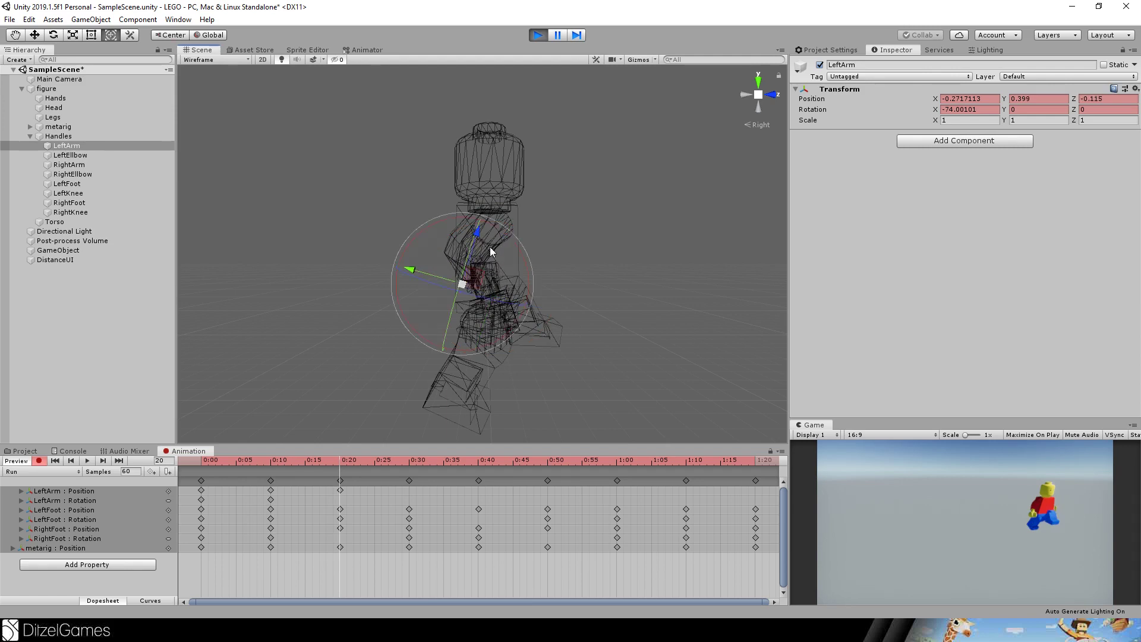
pyautogui.moveTo(513, 241); pyautogui.dragTo(540, 294)
# Key LeftArm raised behind the torso at frame 30 with Y 0.667, Z -0.214 and X rotation 48.631.
pyautogui.click(410, 462)
pyautogui.moveTo(464, 268); pyautogui.dragTo(419, 229)
pyautogui.moveTo(439, 174); pyautogui.dragTo(591, 407)
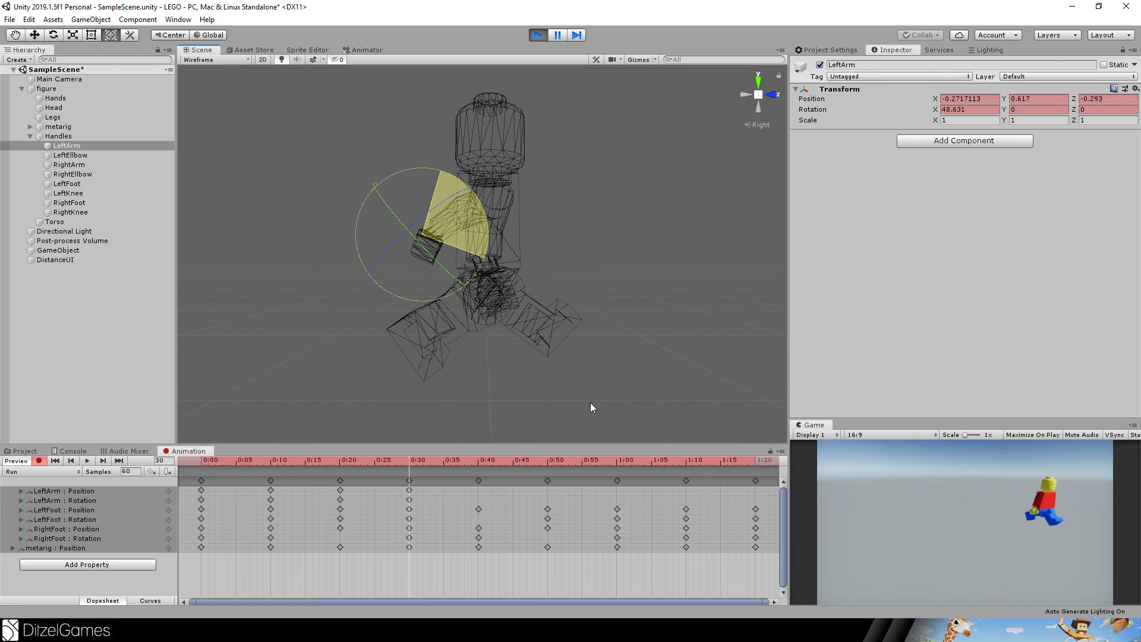
pyautogui.moveTo(429, 236); pyautogui.dragTo(458, 226)
# Try LeftArm at frame 40 with Y 0.536, Z -0.156 and X rotation 17.854, and scrub the clip from frame 0 to check it.
pyautogui.click(480, 460)
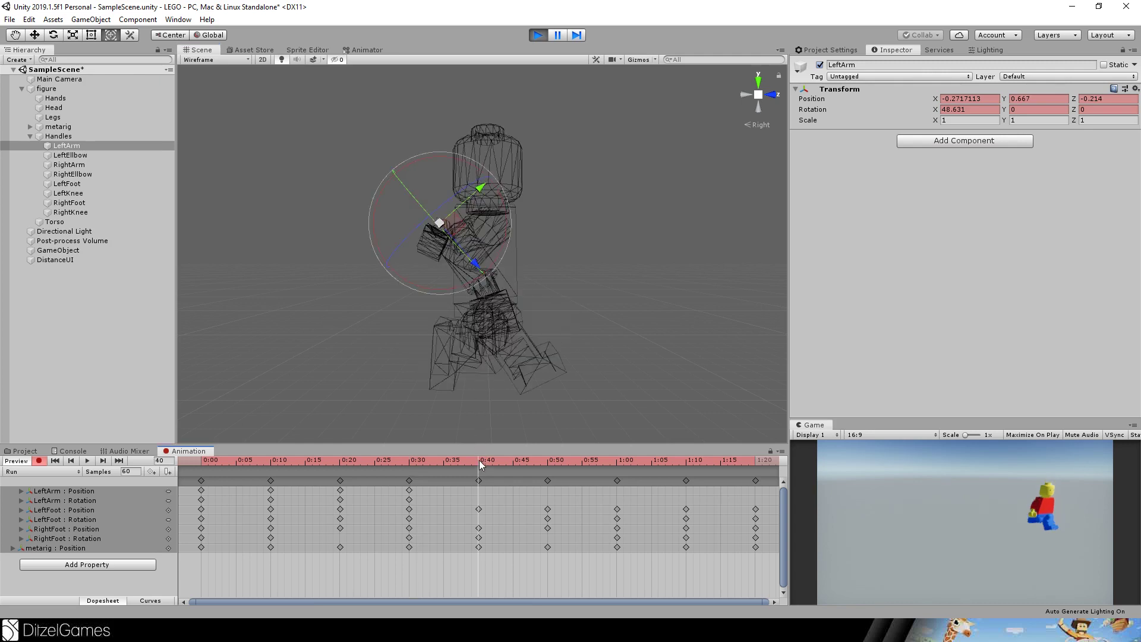
pyautogui.moveTo(454, 218); pyautogui.dragTo(475, 173)
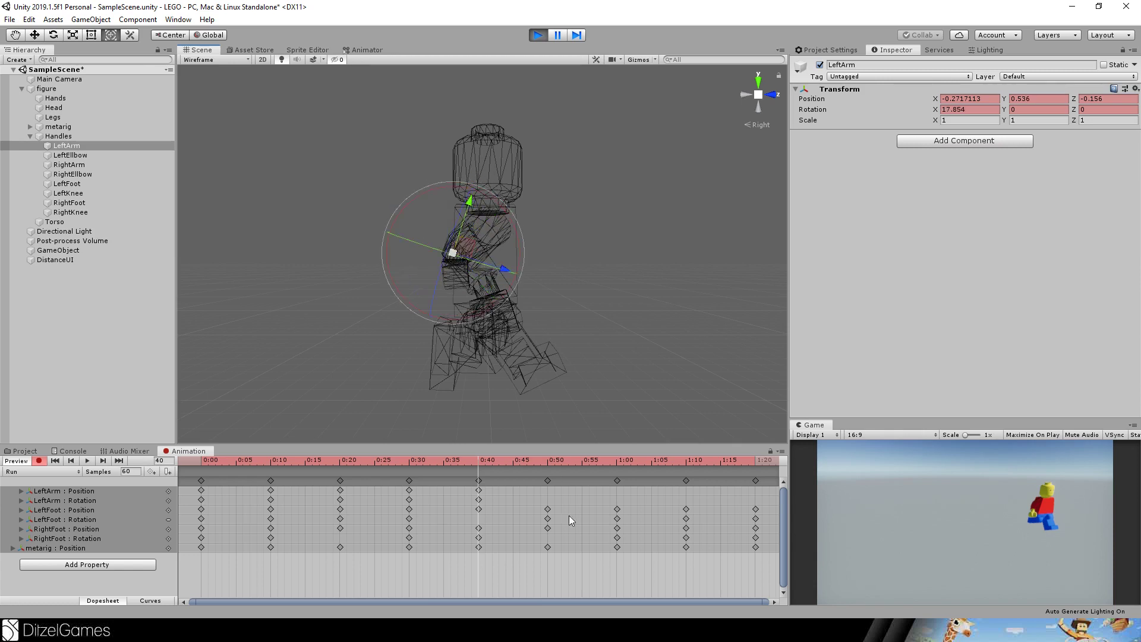
pyautogui.click(204, 460)
pyautogui.moveTo(205, 459); pyautogui.dragTo(318, 465)
pyautogui.moveTo(334, 465); pyautogui.dragTo(341, 465)
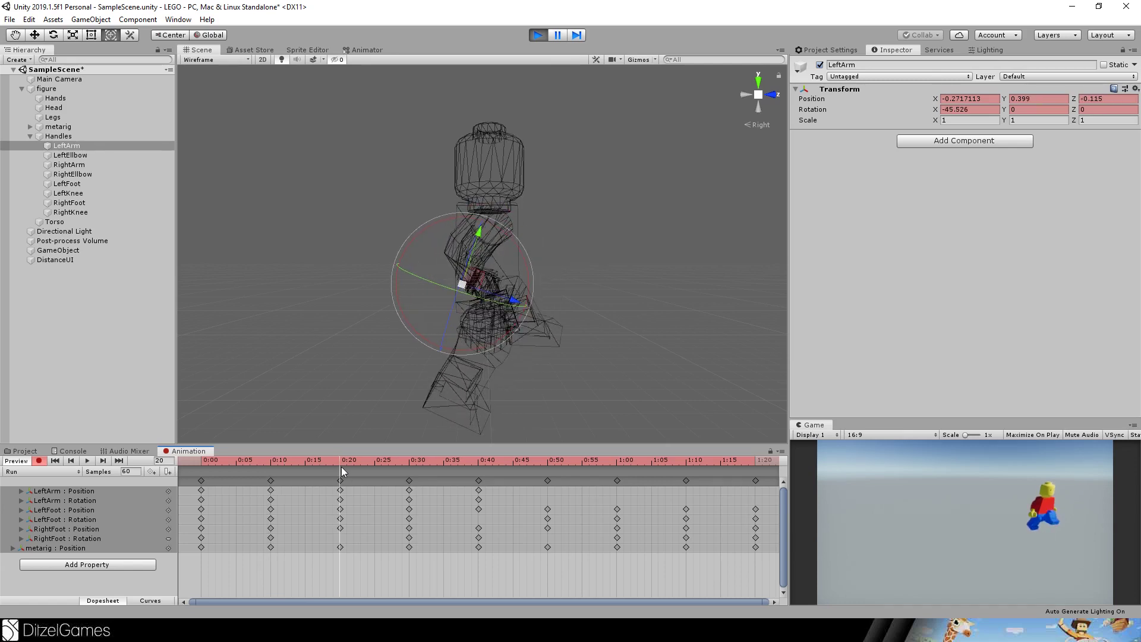
pyautogui.moveTo(341, 466); pyautogui.dragTo(409, 473)
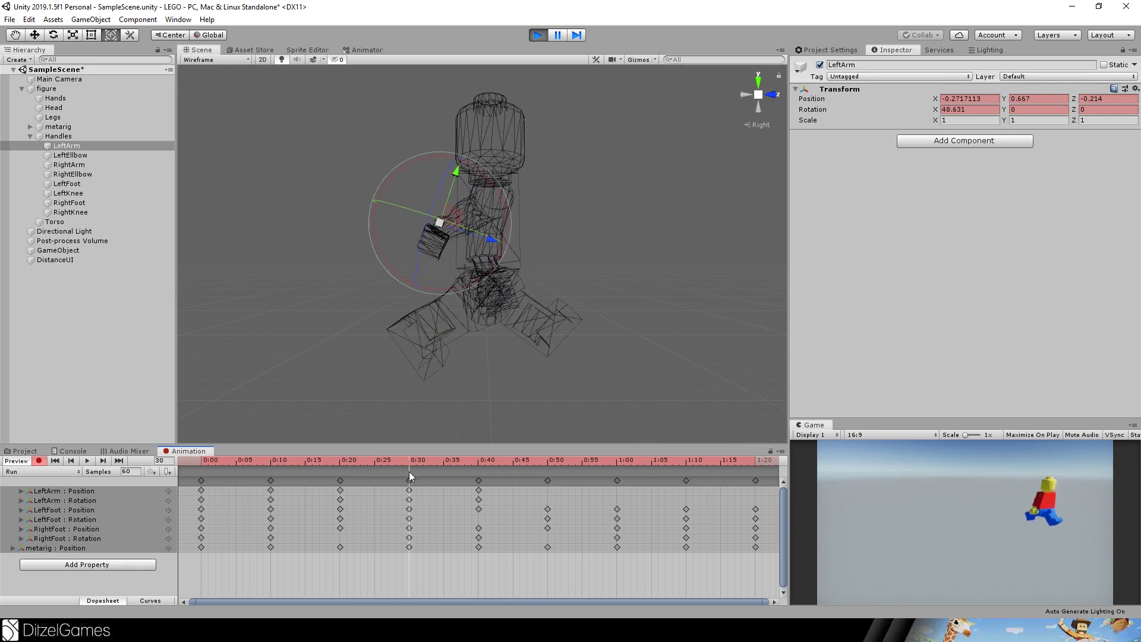
pyautogui.moveTo(409, 471); pyautogui.dragTo(471, 466)
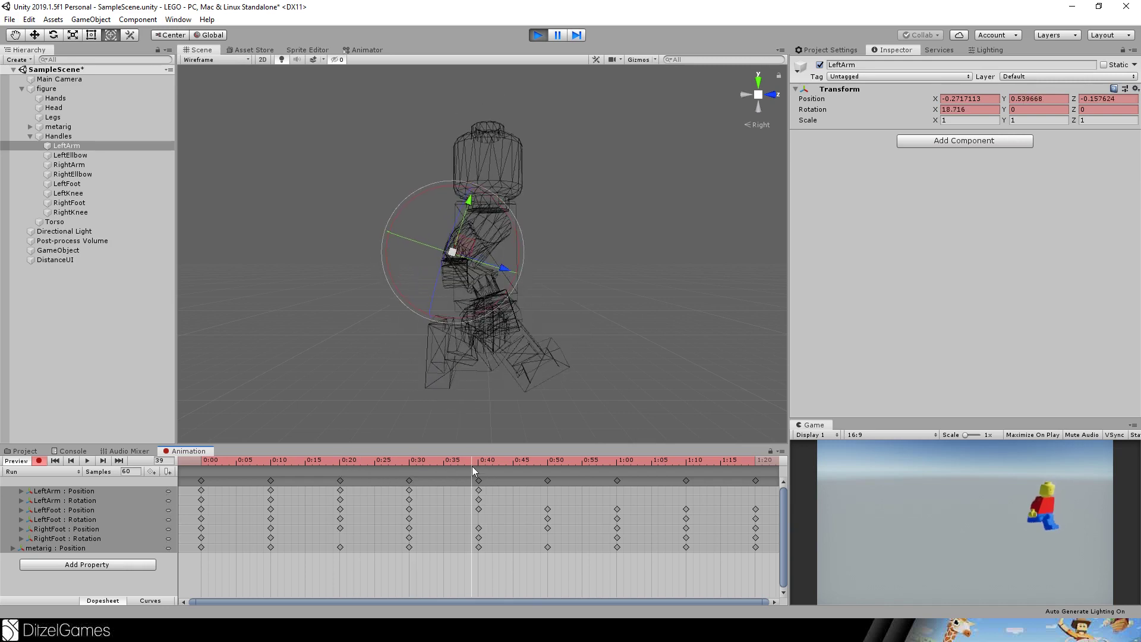
# Rekey LeftArm higher behind the torso at frame 40 with Y 0.665, Z -0.24 and X rotation 80.083.
pyautogui.moveTo(453, 253); pyautogui.dragTo(506, 342)
pyautogui.press('e')
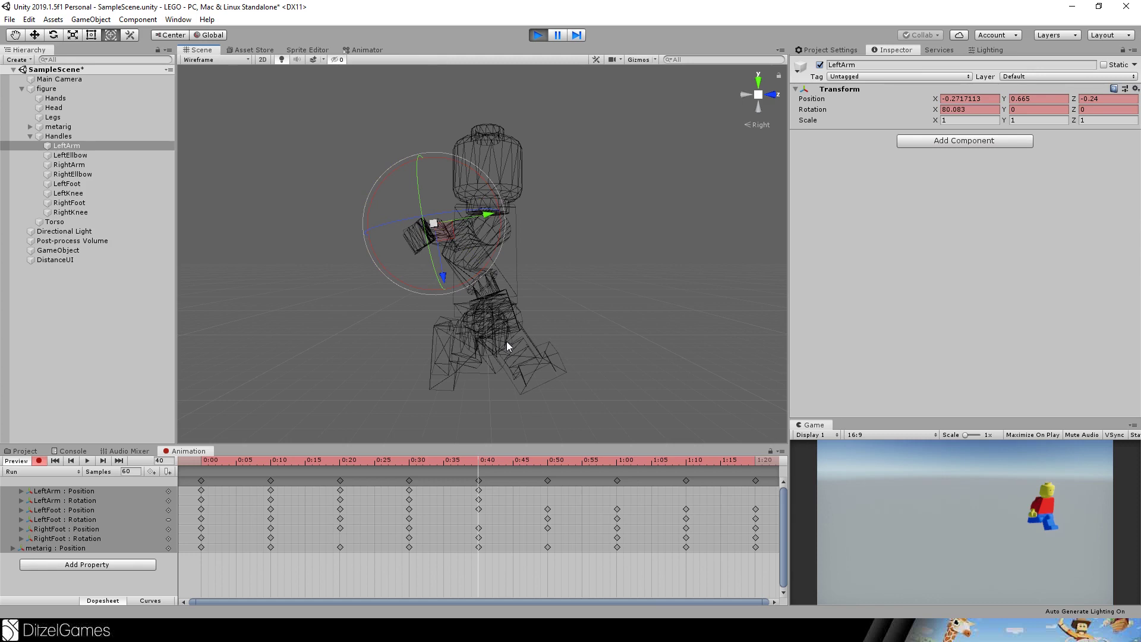
# Key LeftArm at frame 50, moving it down and slightly forward and adjusting its rotation.
pyautogui.click(547, 461)
pyautogui.press('w')
pyautogui.moveTo(447, 237); pyautogui.dragTo(469, 290)
pyautogui.press('e')
pyautogui.moveTo(526, 241)
pyautogui.mouseDown()
pyautogui.moveTo(484, 205)
pyautogui.moveTo(249, 211)
pyautogui.moveTo(312, 137)
pyautogui.moveTo(233, 138)
pyautogui.mouseUp()
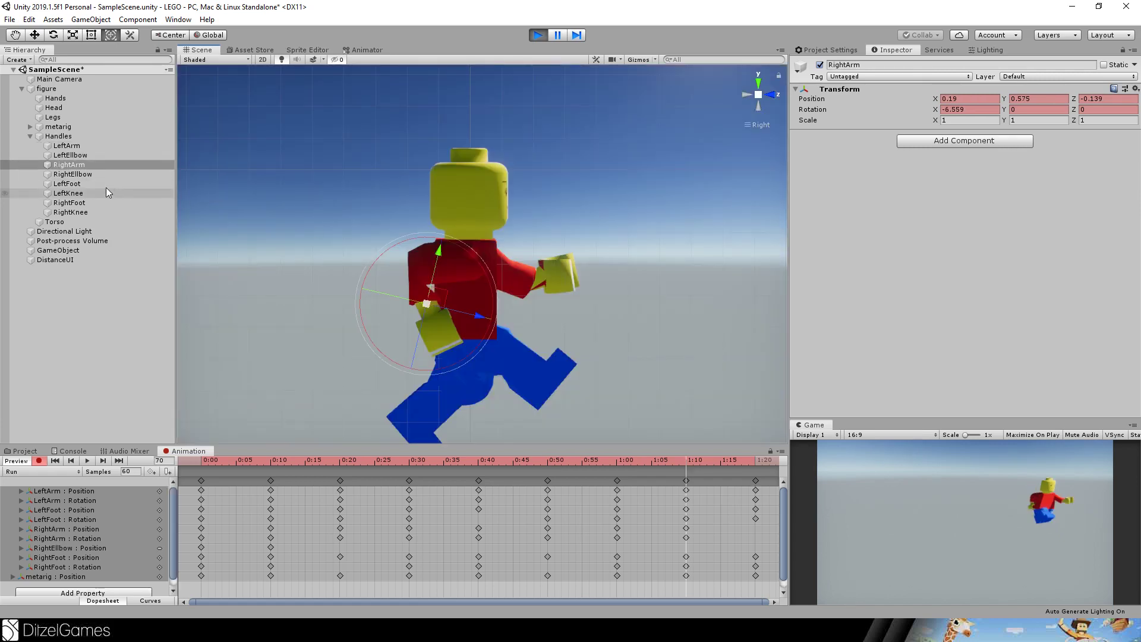
# Key the RightEllbow handle lowered behind the figure at frame 30 and down beneath the torso at frame 40.
pyautogui.click(83, 174)
pyautogui.moveTo(201, 461); pyautogui.dragTo(408, 479)
pyautogui.moveTo(331, 236); pyautogui.dragTo(340, 362)
pyautogui.moveTo(470, 463)
pyautogui.mouseDown()
pyautogui.moveTo(510, 459)
pyautogui.moveTo(479, 458)
pyautogui.mouseUp()
pyautogui.moveTo(315, 354); pyautogui.dragTo(500, 416)
# Key the RightEllbow handle back up behind the figure at 1:00 and raised closer to the shoulder at 1:20.
pyautogui.moveTo(510, 460); pyautogui.dragTo(616, 461)
pyautogui.moveTo(504, 417); pyautogui.dragTo(283, 277)
pyautogui.moveTo(593, 465); pyautogui.dragTo(754, 457)
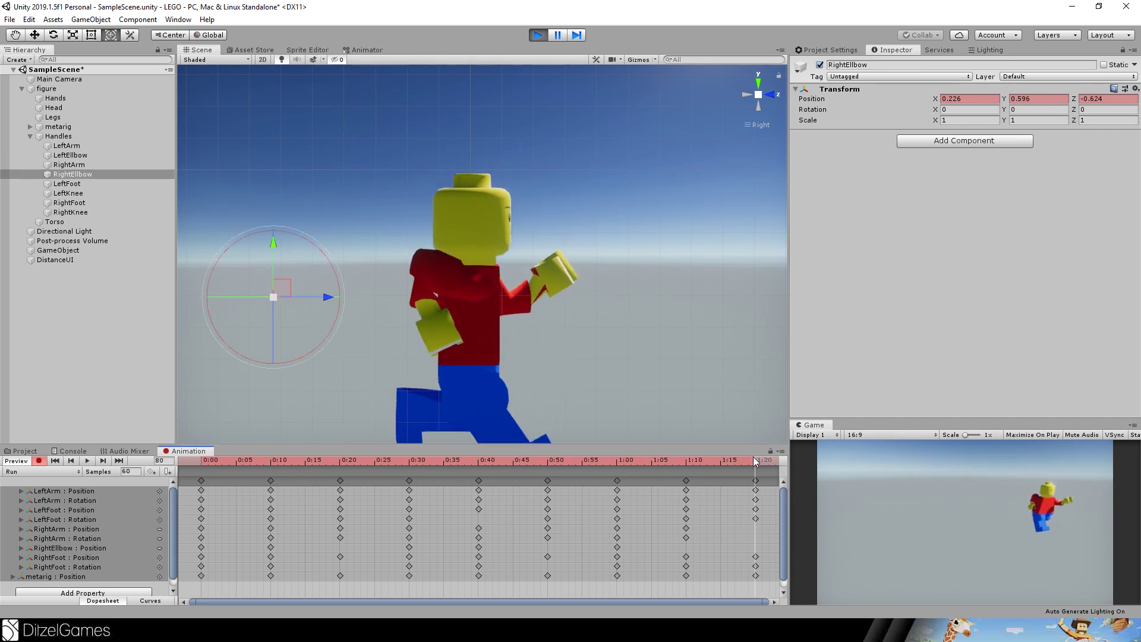
pyautogui.moveTo(273, 291); pyautogui.dragTo(363, 194)
# Play the Run clip and inspect the running figure from several angles, including in perspective.
pyautogui.moveTo(224, 462); pyautogui.dragTo(253, 456)
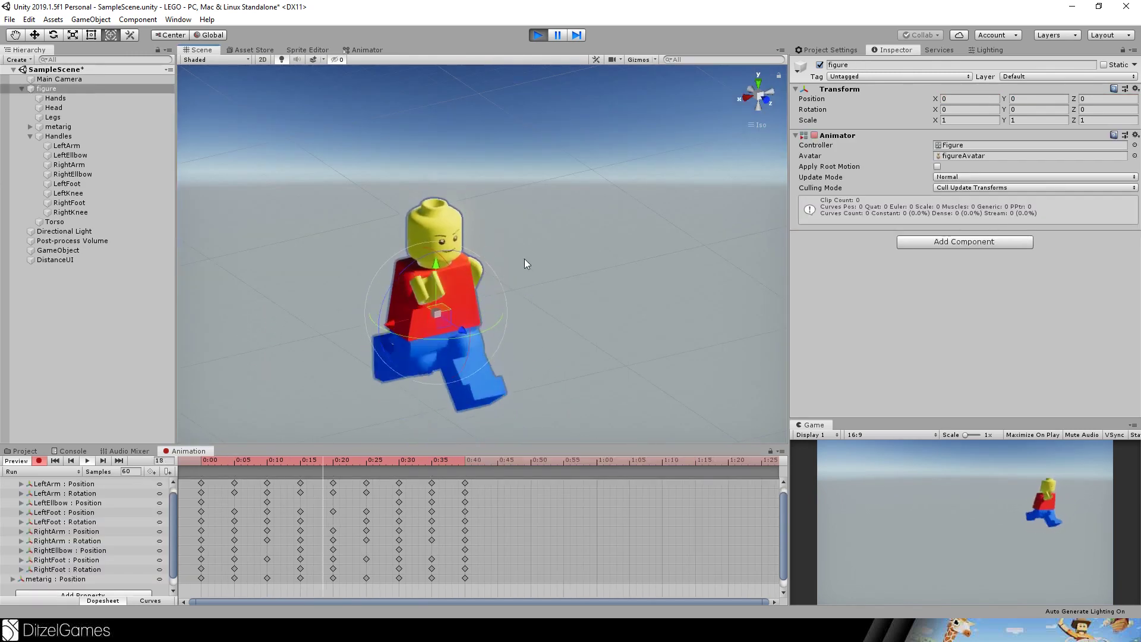
pyautogui.keyDown('alt'); pyautogui.moveTo(511, 276); pyautogui.dragTo(423, 293); pyautogui.keyUp('alt')
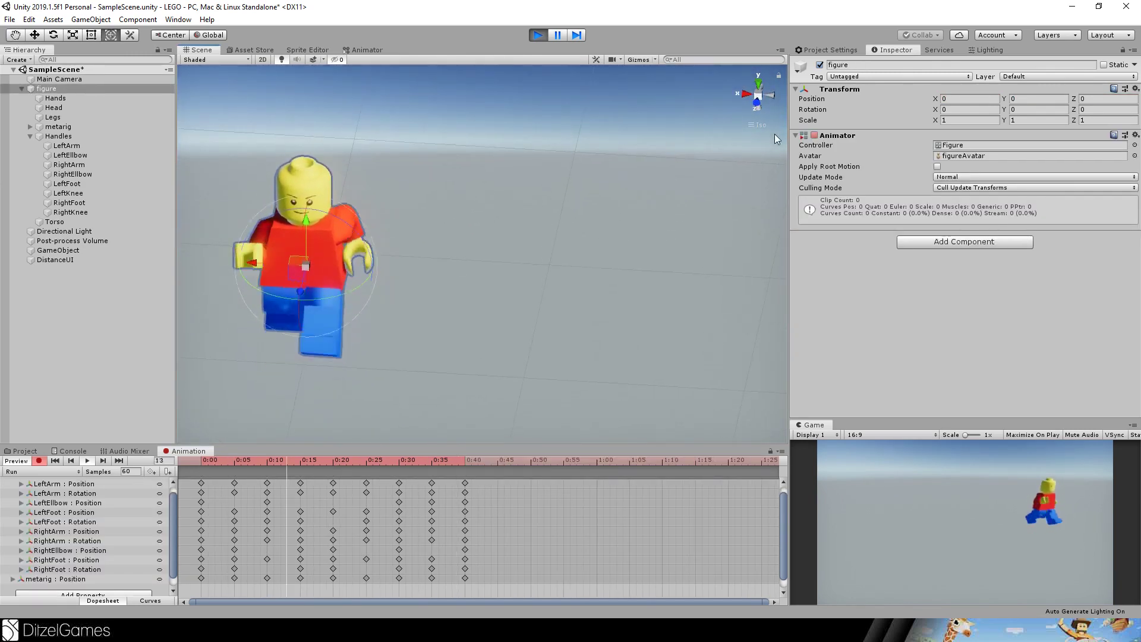
pyautogui.click(761, 126)
pyautogui.keyDown('alt'); pyautogui.moveTo(460, 204); pyautogui.dragTo(563, 207); pyautogui.keyUp('alt')
pyautogui.keyDown('alt'); pyautogui.moveTo(458, 216); pyautogui.dragTo(694, 200); pyautogui.keyUp('alt')
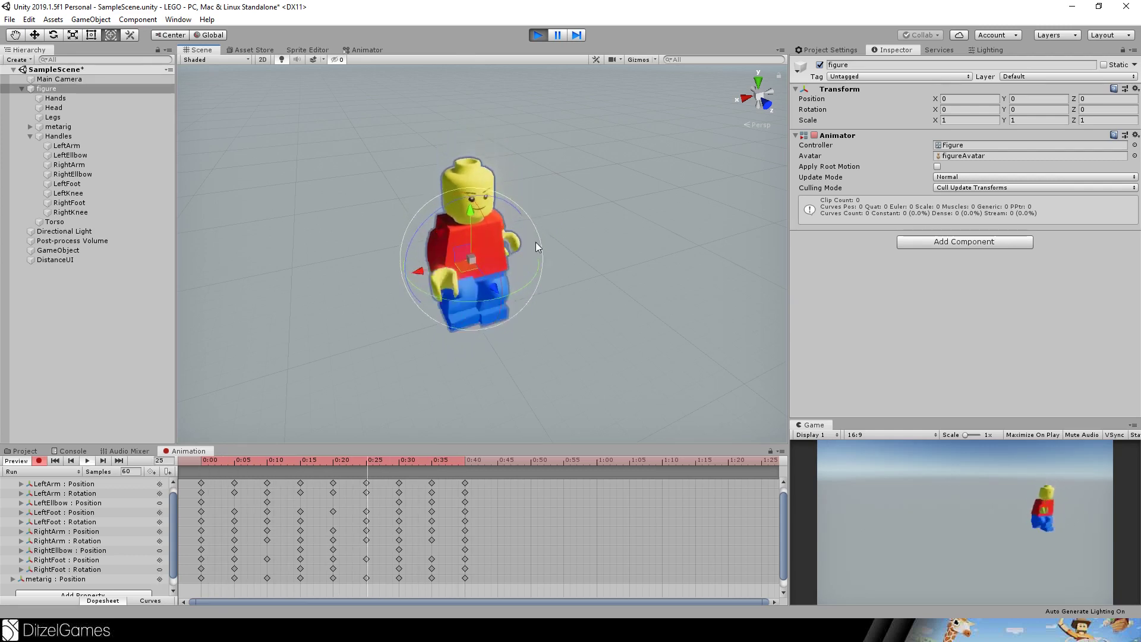
pyautogui.keyDown('alt'); pyautogui.moveTo(643, 237); pyautogui.dragTo(514, 185); pyautogui.keyUp('alt')
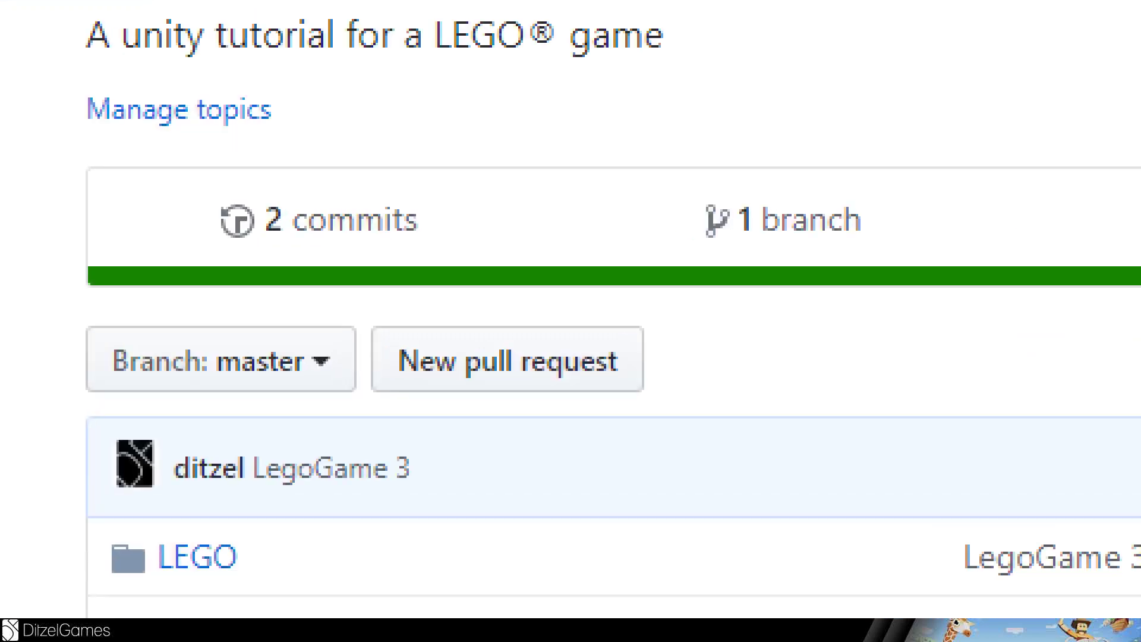
# Switch to the LegoGame repository on GitHub and view its commit history and the LegoGame 3 commit.
pyautogui.moveTo(77, 242)
pyautogui.mouseDown()
pyautogui.moveTo(484, 172)
pyautogui.moveTo(382, 331)
pyautogui.mouseUp()
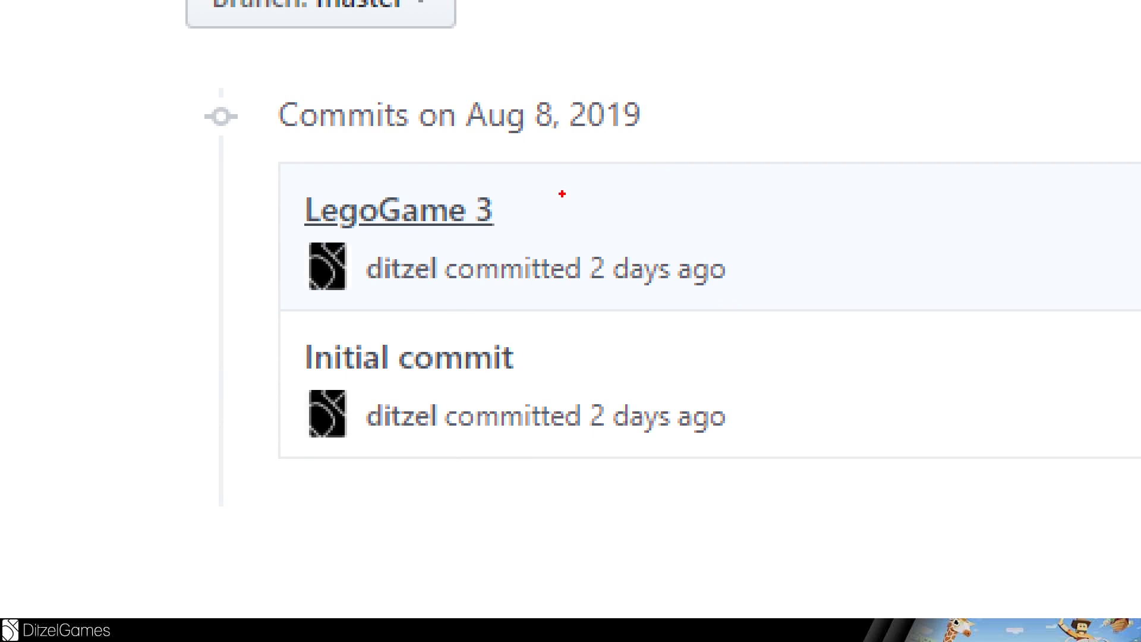
pyautogui.moveTo(562, 193); pyautogui.dragTo(510, 193)
pyautogui.moveTo(515, 169); pyautogui.dragTo(574, 238)
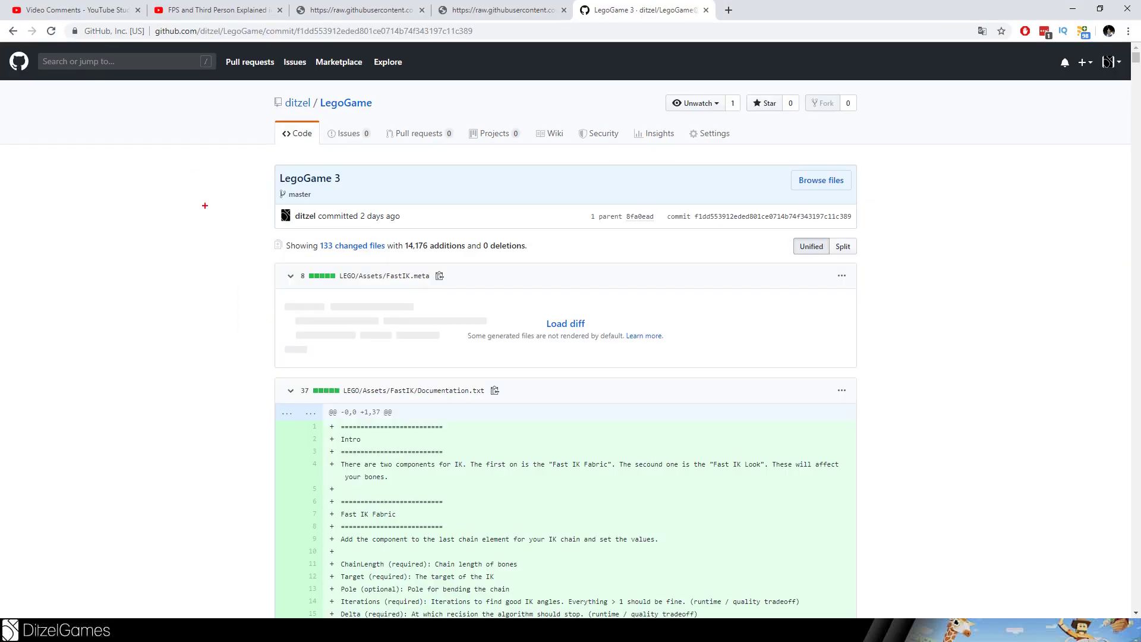
pyautogui.moveTo(204, 189); pyautogui.dragTo(253, 283)
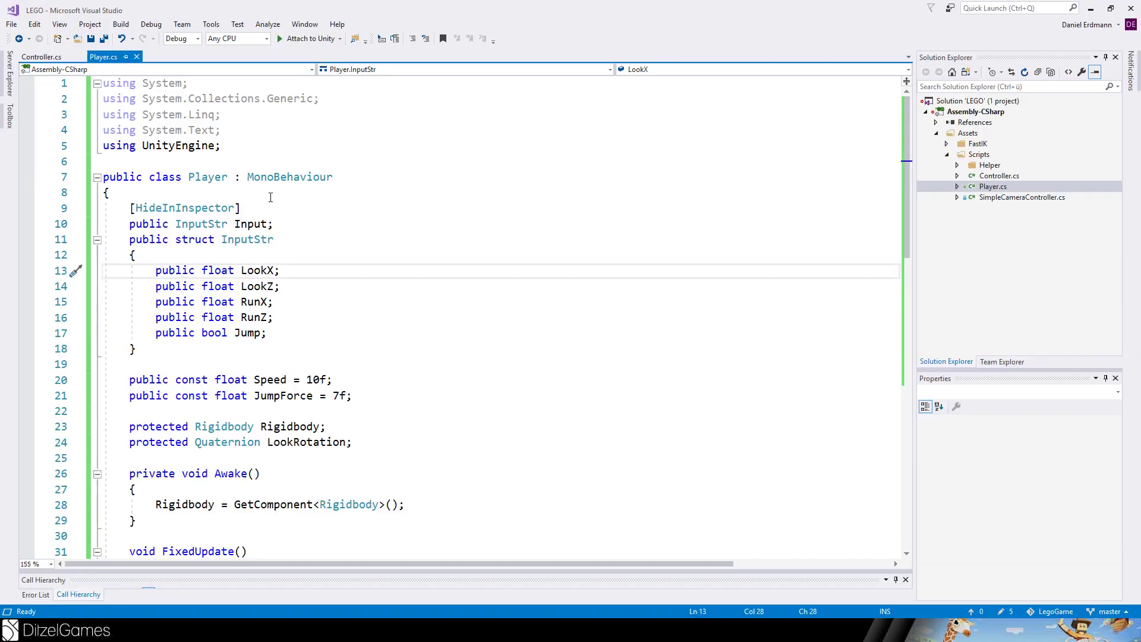
# Switch to Visual Studio and examine Player.cs: the InputStr struct, the Speed and JumpForce constants, and the Rigidbody and LookRotation fields.
pyautogui.moveTo(102, 192); pyautogui.dragTo(294, 259)
pyautogui.click(273, 335)
pyautogui.click(292, 317)
pyautogui.click(291, 288)
pyautogui.click(295, 280)
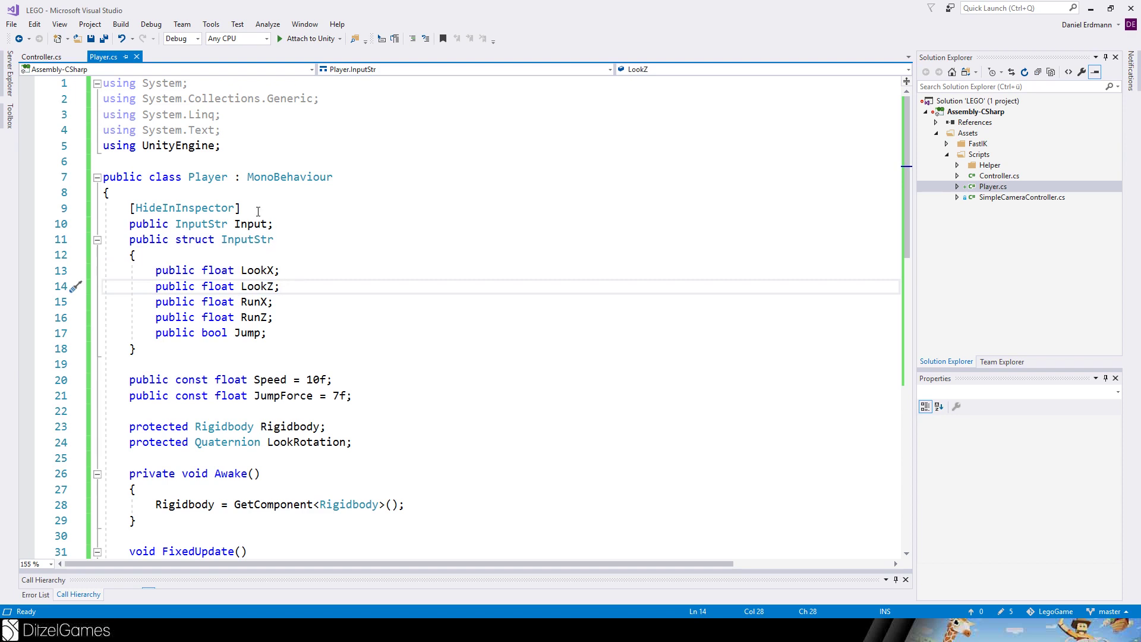
pyautogui.scroll(-2, 258, 212)
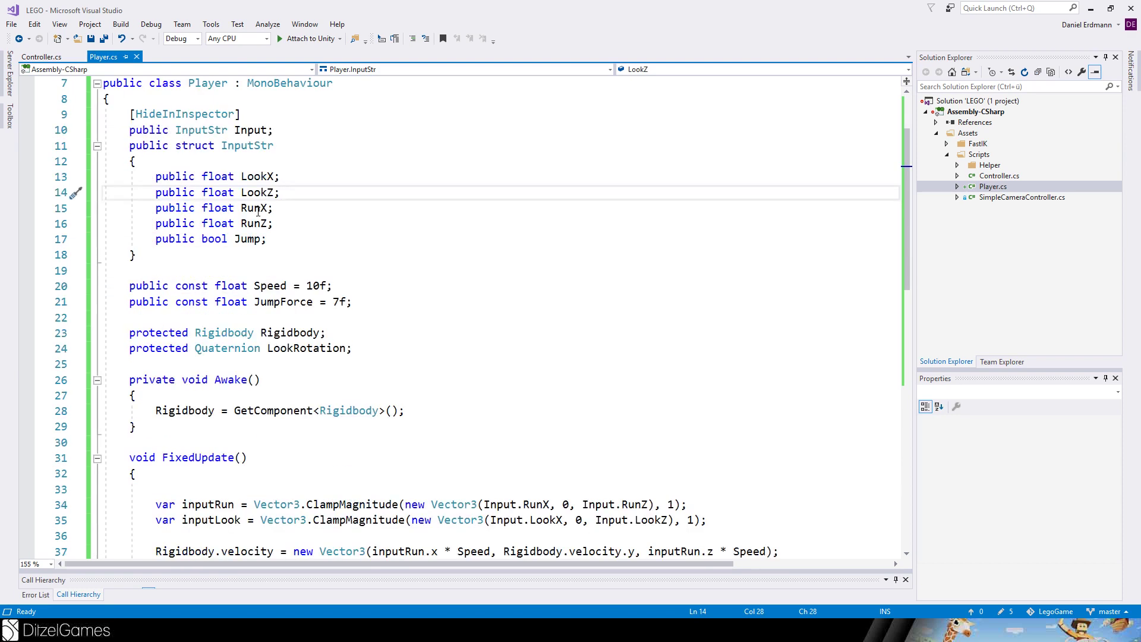
pyautogui.click(273, 286)
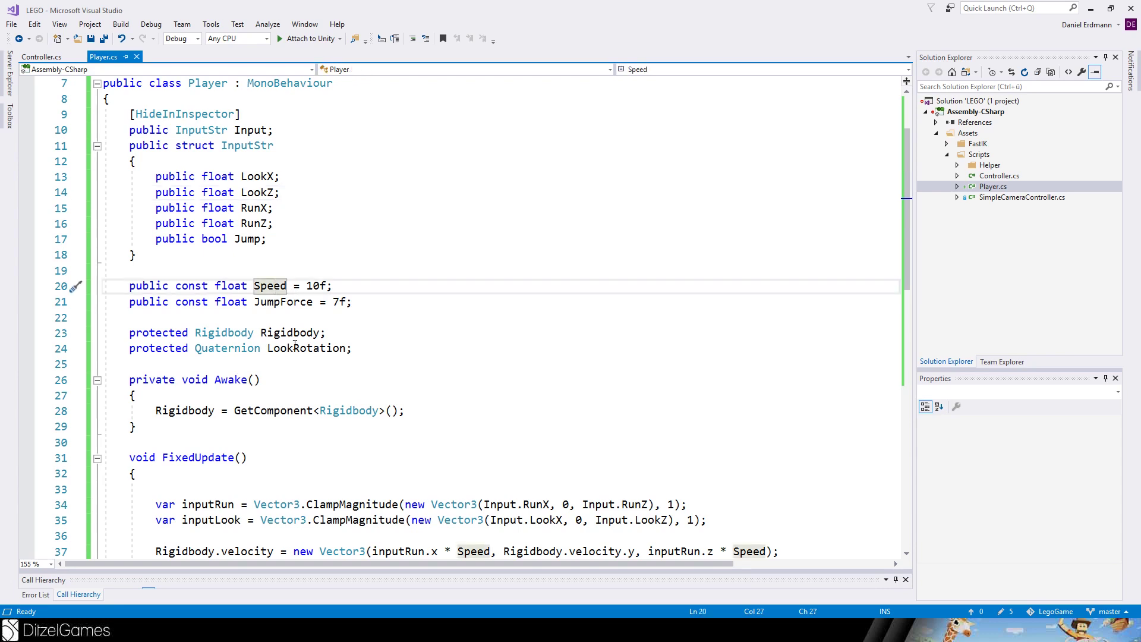
pyautogui.click(286, 306)
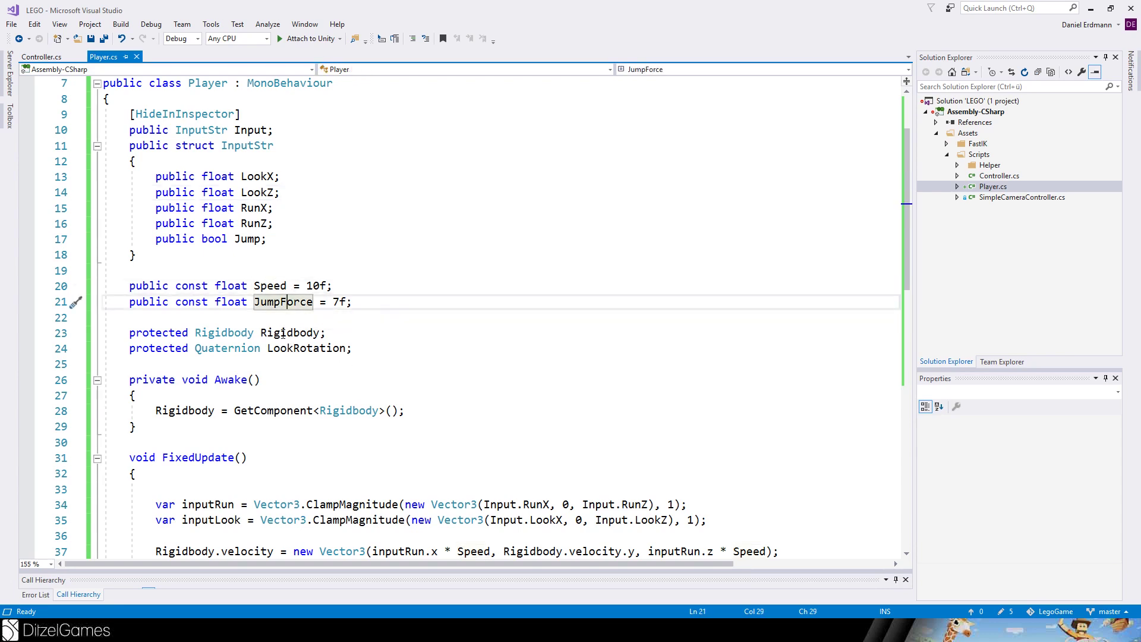
pyautogui.click(283, 333)
pyautogui.click(293, 348)
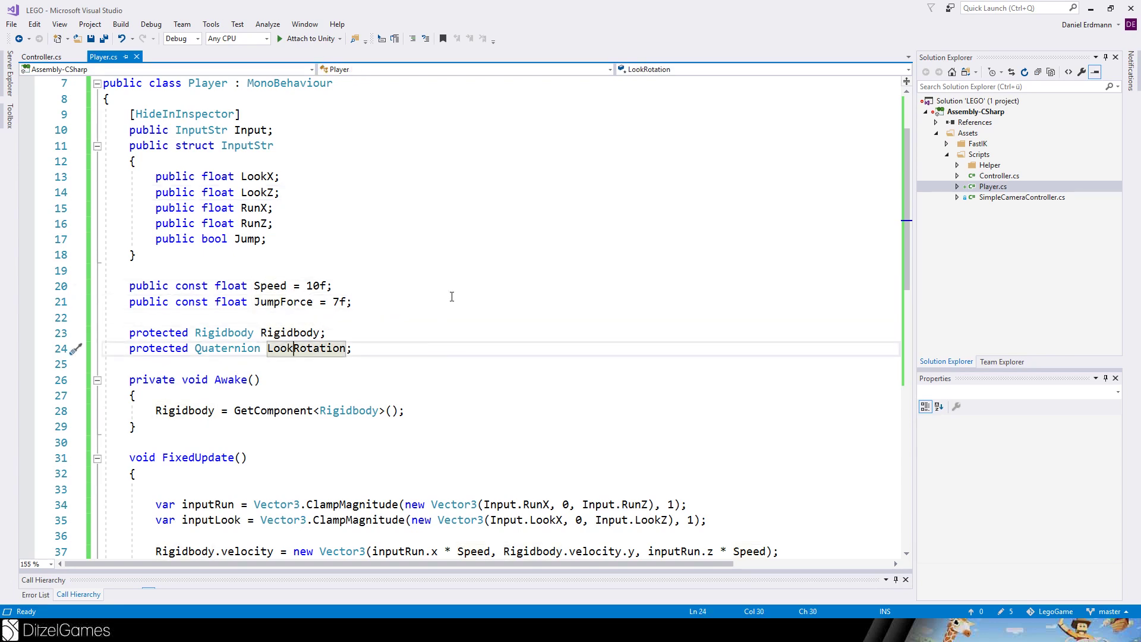
# Examine the Rigidbody lookup in Awake and the run input, look input and velocity calculation in FixedUpdate.
pyautogui.scroll(-4, 452, 296)
pyautogui.moveTo(155, 224); pyautogui.dragTo(439, 218)
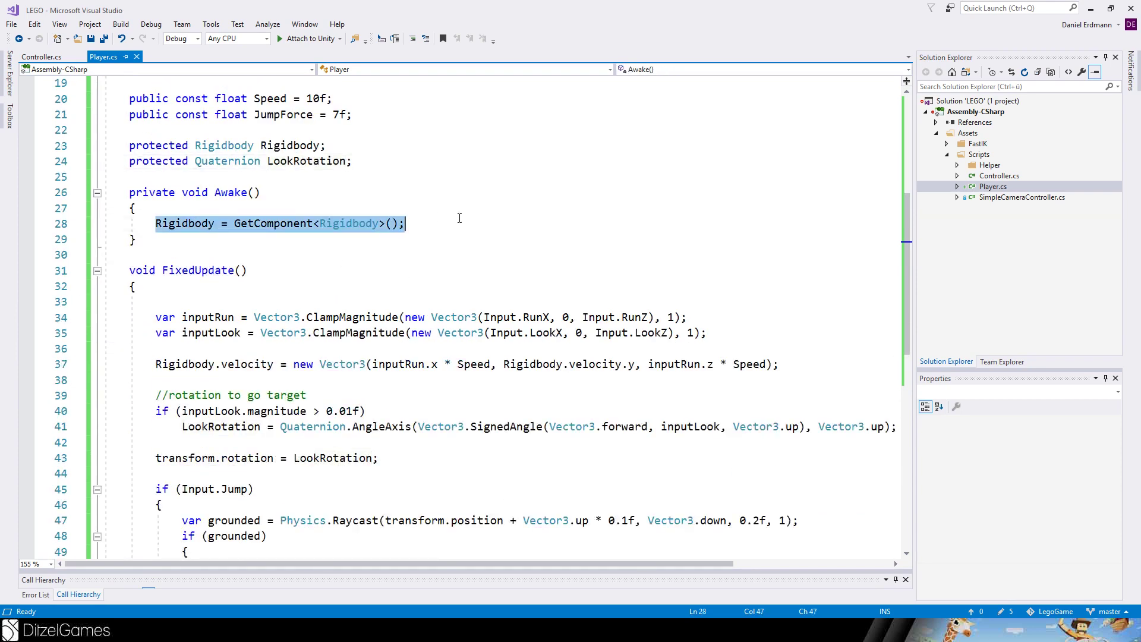
pyautogui.scroll(-3, 356, 282)
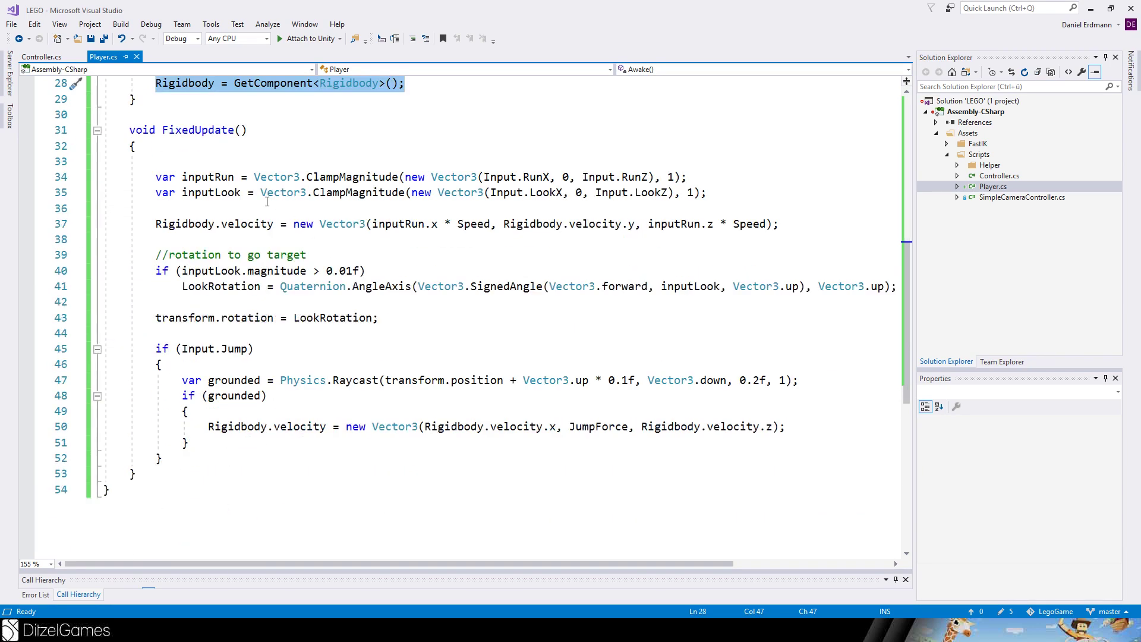
pyautogui.click(210, 179)
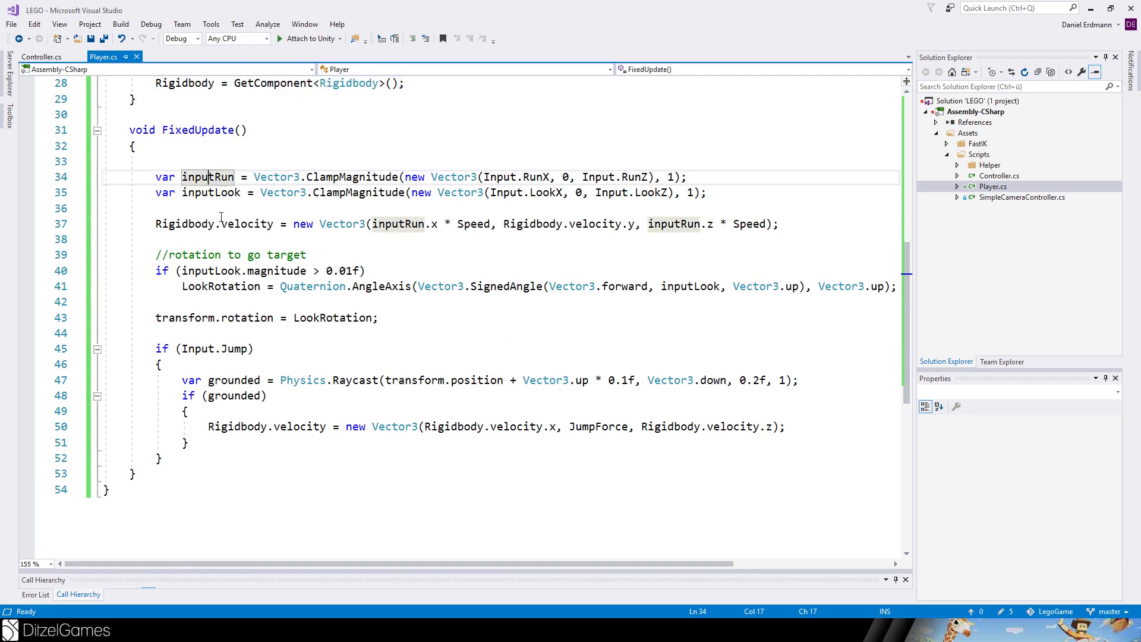
pyautogui.press('Down')
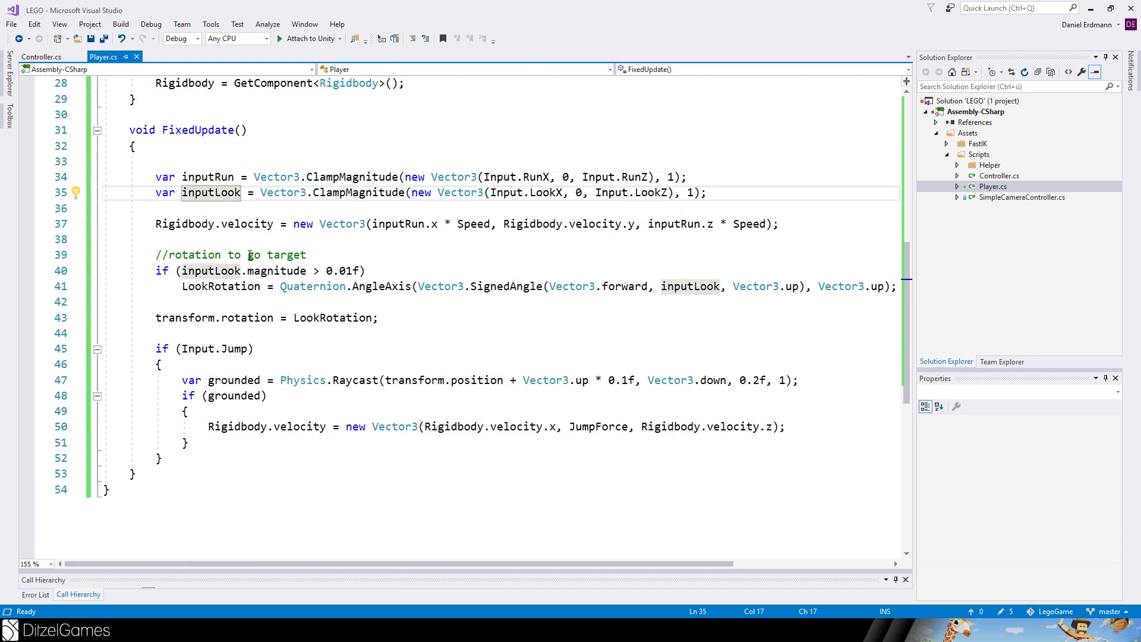
pyautogui.moveTo(156, 224); pyautogui.dragTo(273, 224)
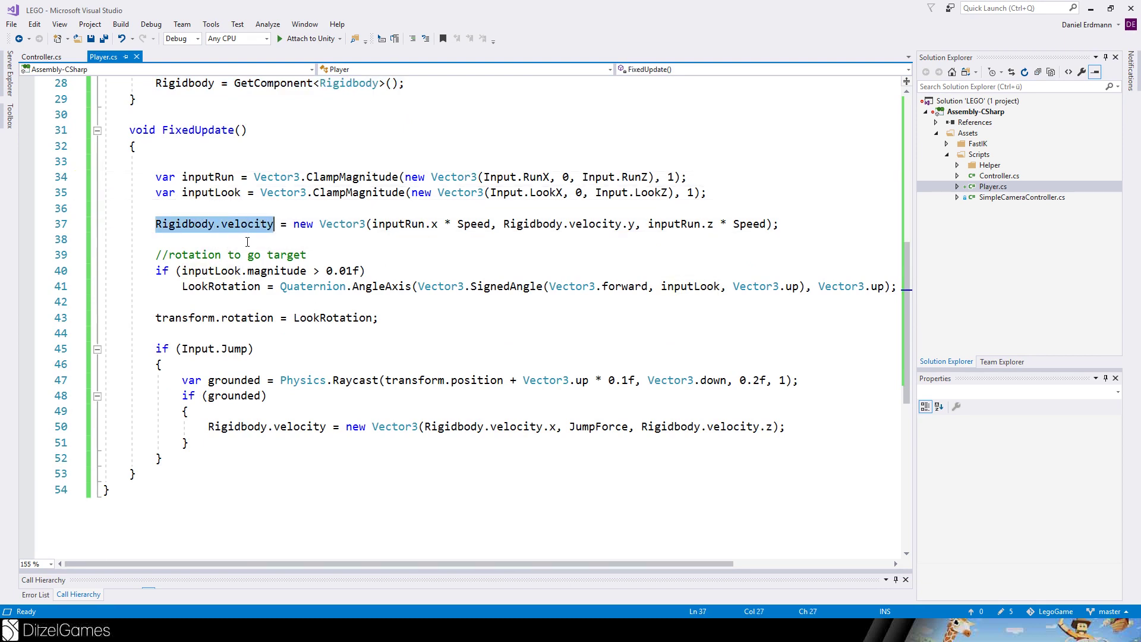
pyautogui.moveTo(372, 224); pyautogui.dragTo(491, 224)
pyautogui.moveTo(621, 224); pyautogui.dragTo(505, 224)
pyautogui.moveTo(373, 224); pyautogui.dragTo(434, 234)
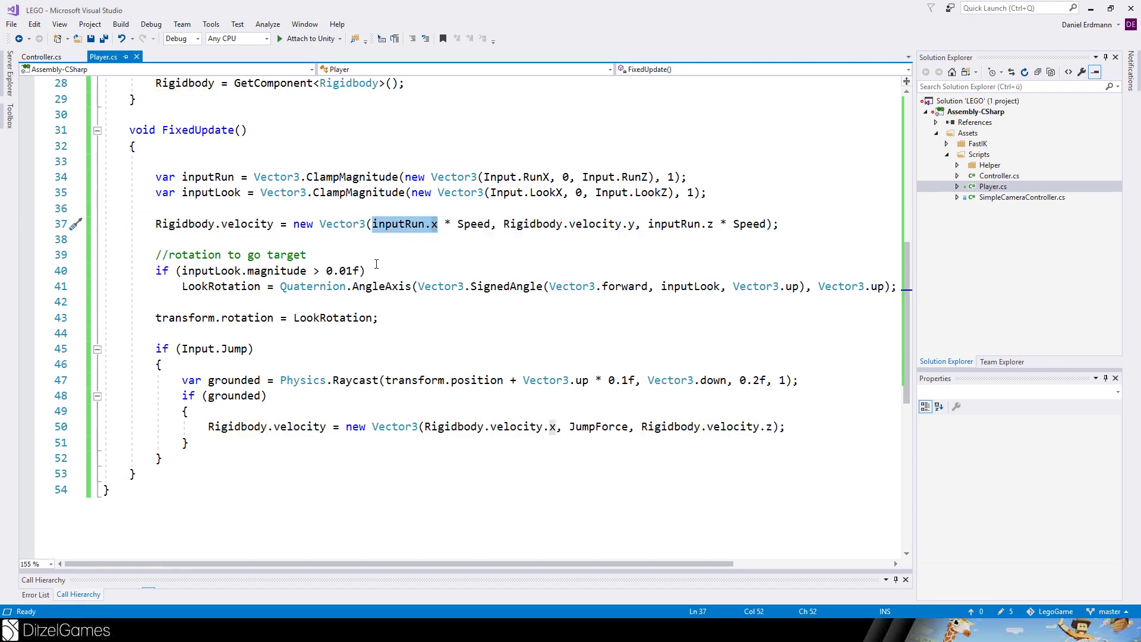
# Examine the look rotation code and the grounded jump check in the Player class's FixedUpdate.
pyautogui.click(211, 291)
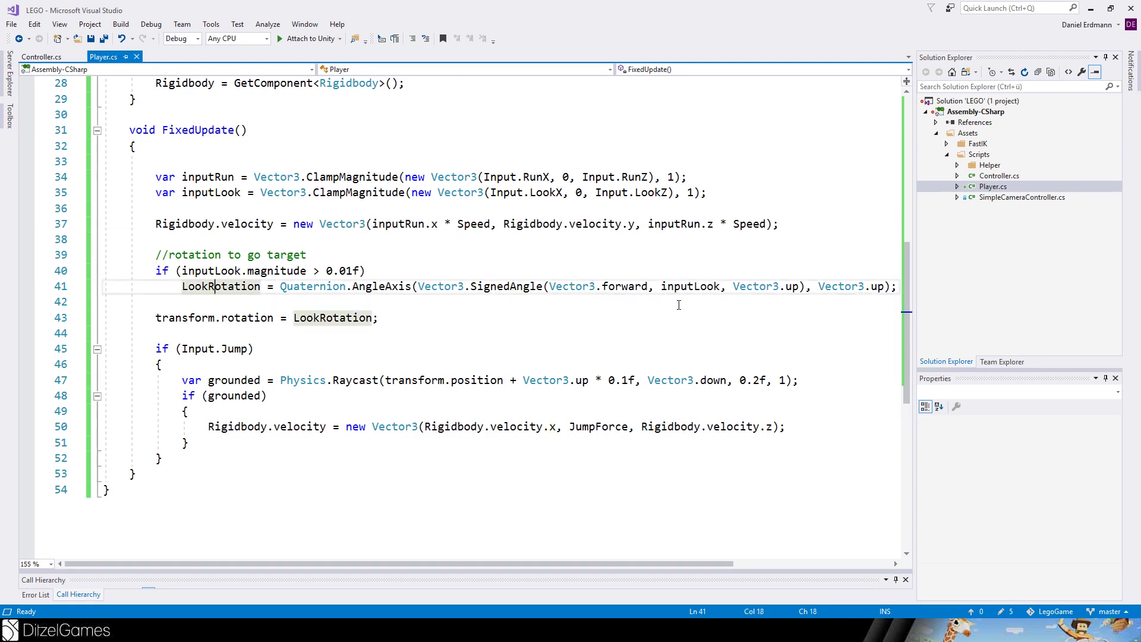
pyautogui.click(683, 288)
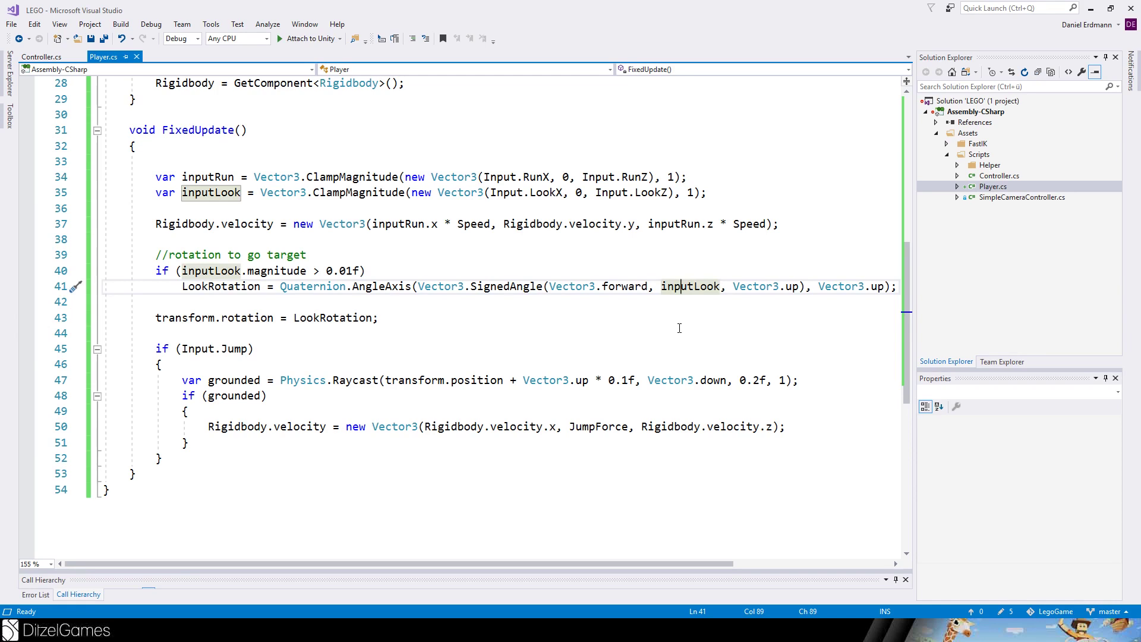
pyautogui.moveTo(156, 318); pyautogui.dragTo(378, 323)
pyautogui.moveTo(182, 351); pyautogui.dragTo(810, 379)
pyautogui.moveTo(208, 396); pyautogui.dragTo(310, 437)
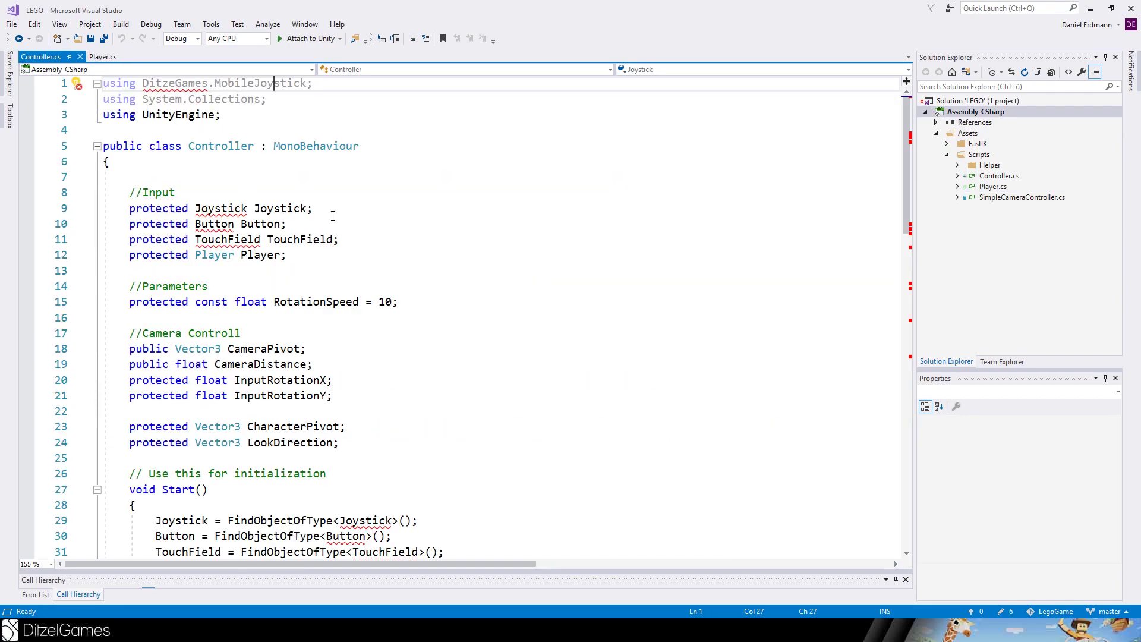
# Look through Controller.cs and delete its using DitzeGames.MobileJoystick line.
pyautogui.scroll(-16, 333, 216)
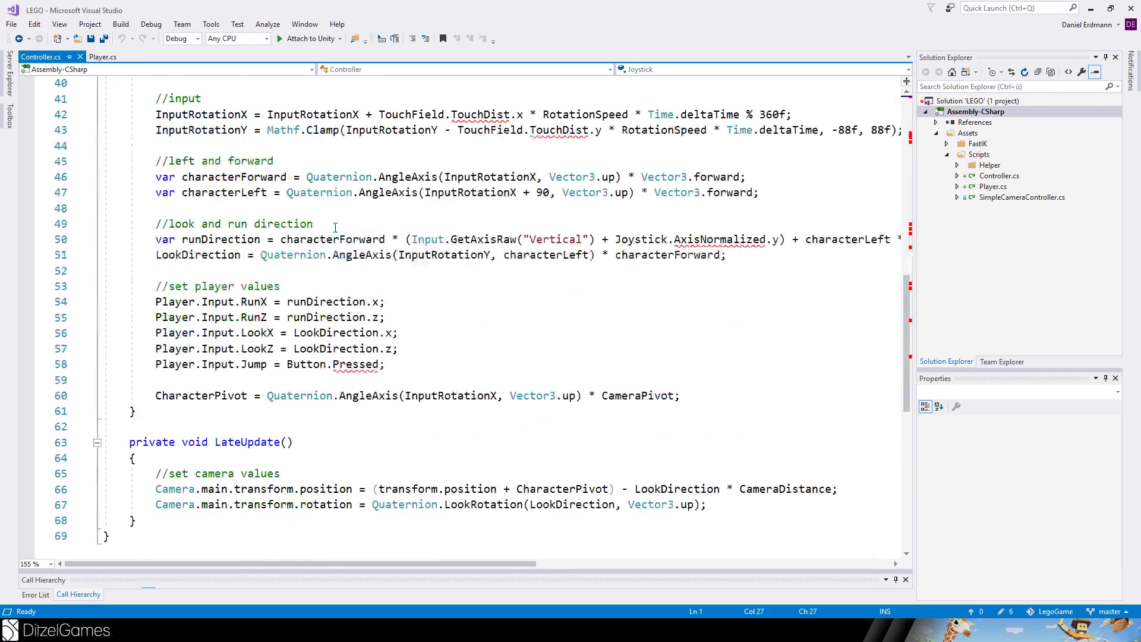
pyautogui.scroll(6, 324, 249)
pyautogui.scroll(6, 323, 250)
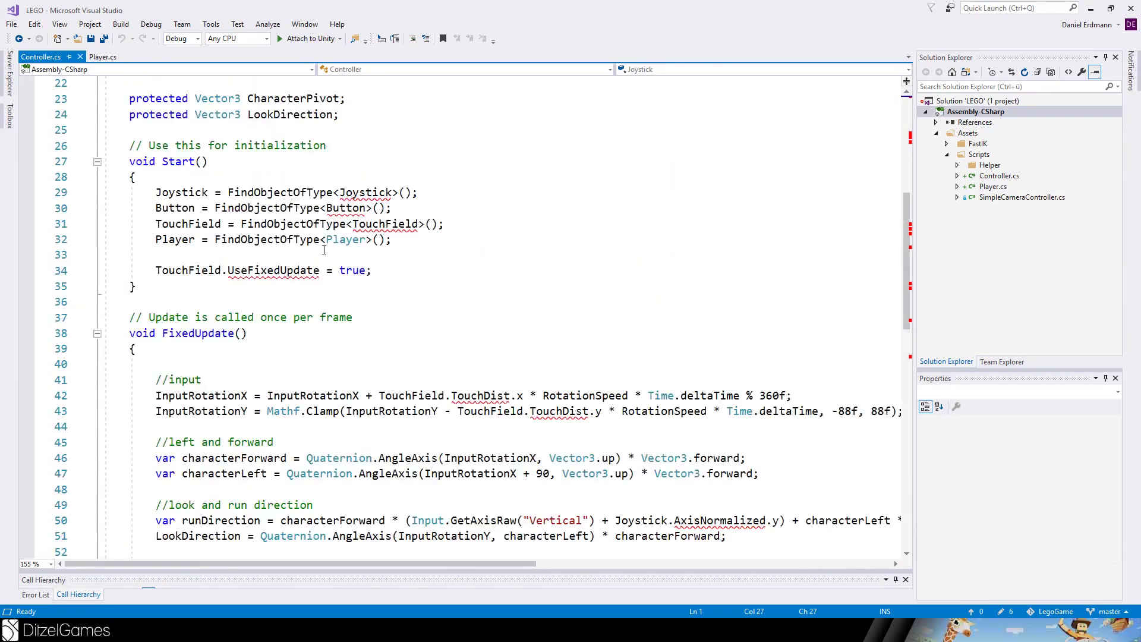
pyautogui.scroll(-11, 324, 249)
pyautogui.scroll(-1, 324, 249)
pyautogui.scroll(16, 358, 332)
pyautogui.click(45, 88)
pyautogui.press('Delete')
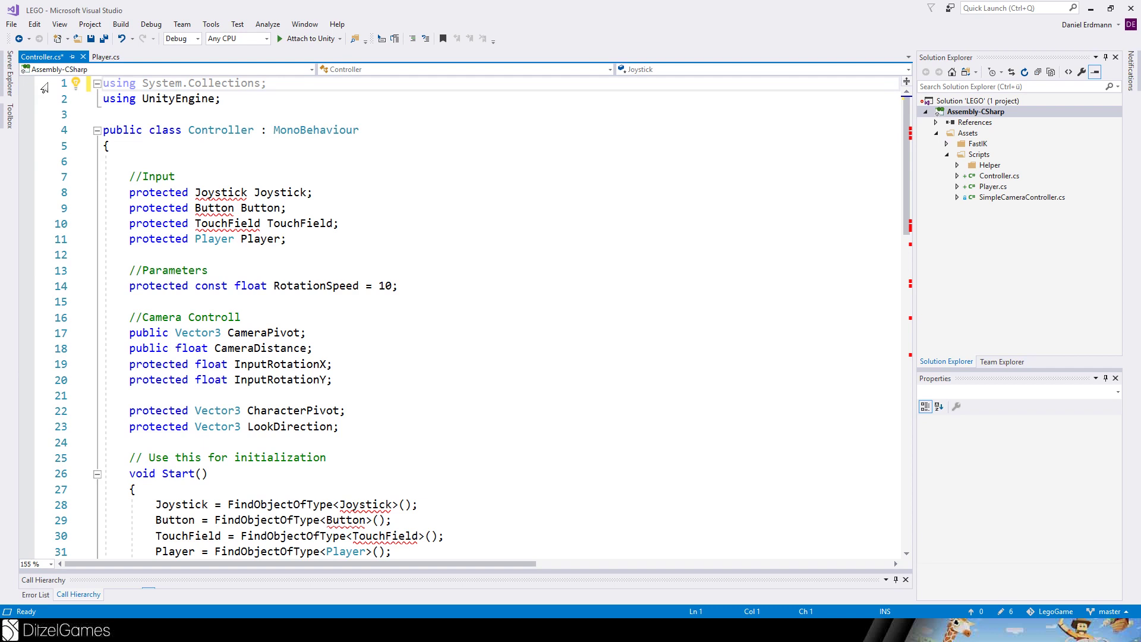
# Delete the Joystick, Button and TouchField field declarations from the Controller class, keeping the Player field.
pyautogui.moveTo(341, 225); pyautogui.dragTo(363, 185)
pyautogui.press('Delete')
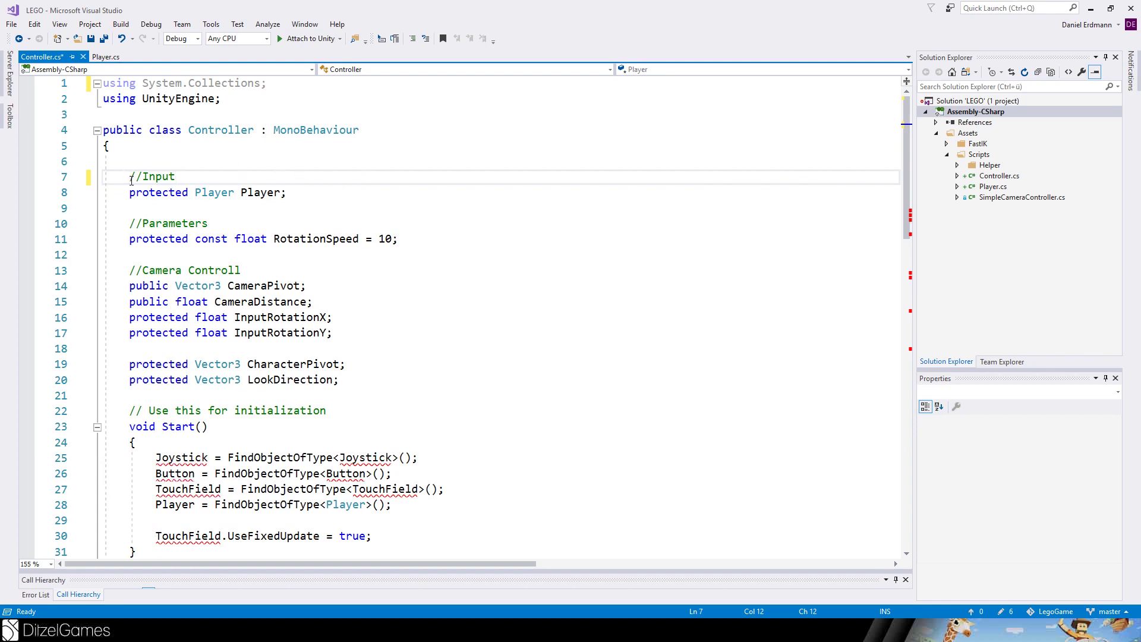
pyautogui.moveTo(149, 176); pyautogui.dragTo(297, 196)
# Delete the //Parameters comment and the RotationSpeed constant from the Controller class.
pyautogui.moveTo(129, 239); pyautogui.dragTo(399, 240)
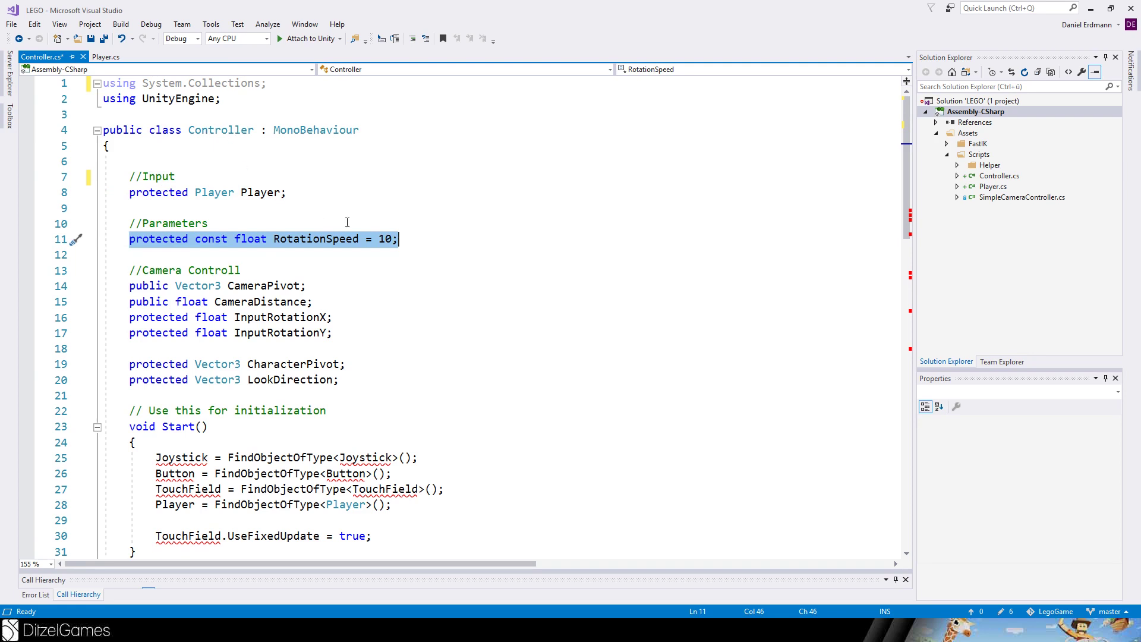
pyautogui.scroll(-2, 371, 226)
pyautogui.moveTo(426, 151); pyautogui.dragTo(426, 106)
pyautogui.press('Delete')
# Check the camera control fields and delete the Joystick, Button and TouchField lookups and the UseFixedUpdate line from Start.
pyautogui.doubleClick(167, 131)
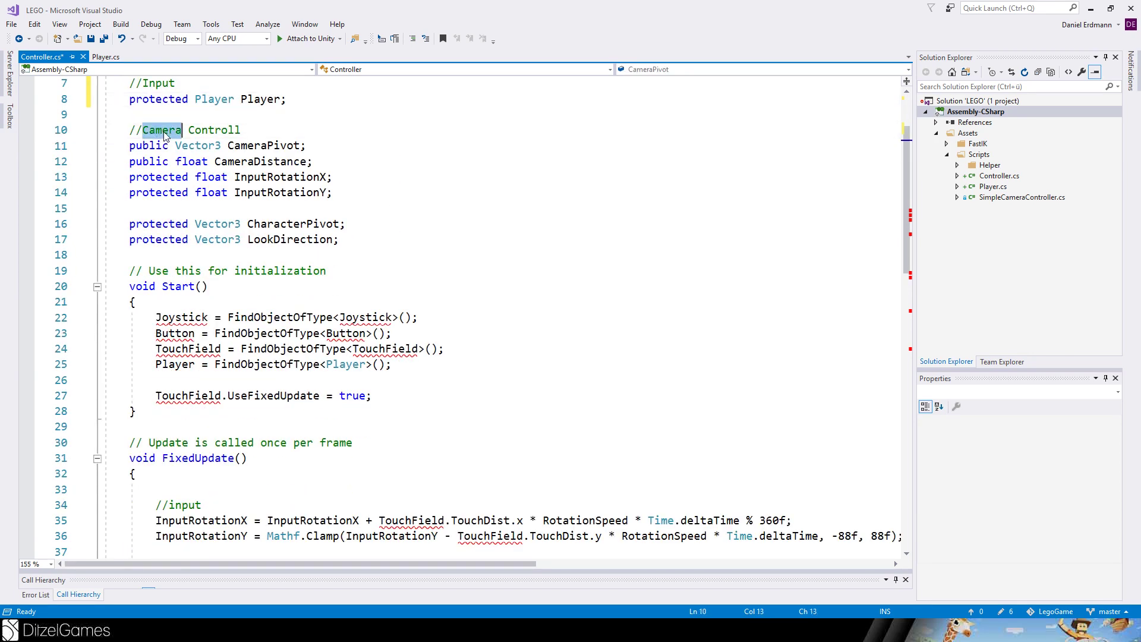
pyautogui.moveTo(166, 131); pyautogui.dragTo(238, 131)
pyautogui.click(273, 193)
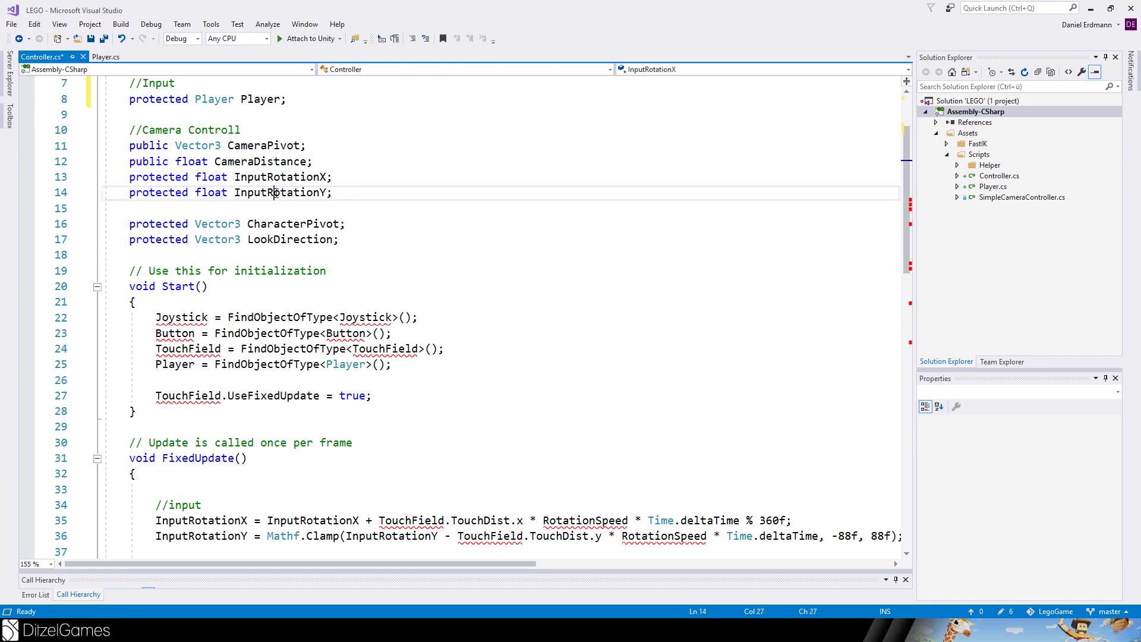
pyautogui.scroll(-2, 225, 269)
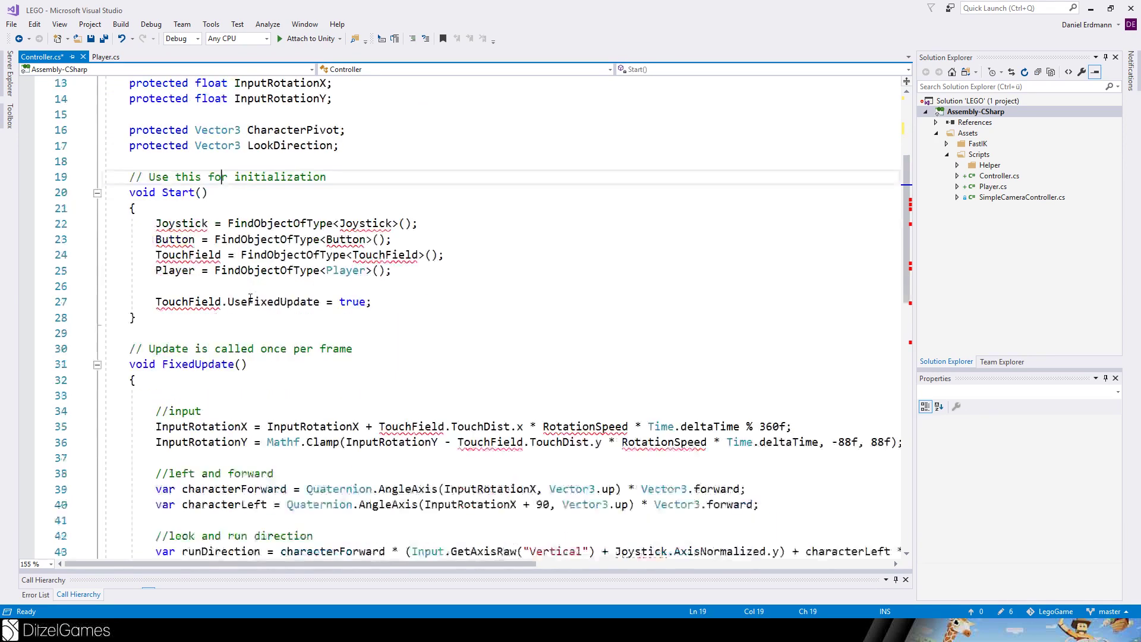
pyautogui.moveTo(458, 256); pyautogui.dragTo(458, 213)
pyautogui.press('Delete')
pyautogui.moveTo(373, 254); pyautogui.dragTo(402, 224)
pyautogui.press('Delete')
# Restore the //Parameters comment and the RotationSpeed = 10 constant above the camera control fields, tidying the blank lines around them.
pyautogui.scroll(-5, 422, 250)
pyautogui.scroll(9, 422, 249)
pyautogui.click(416, 254)
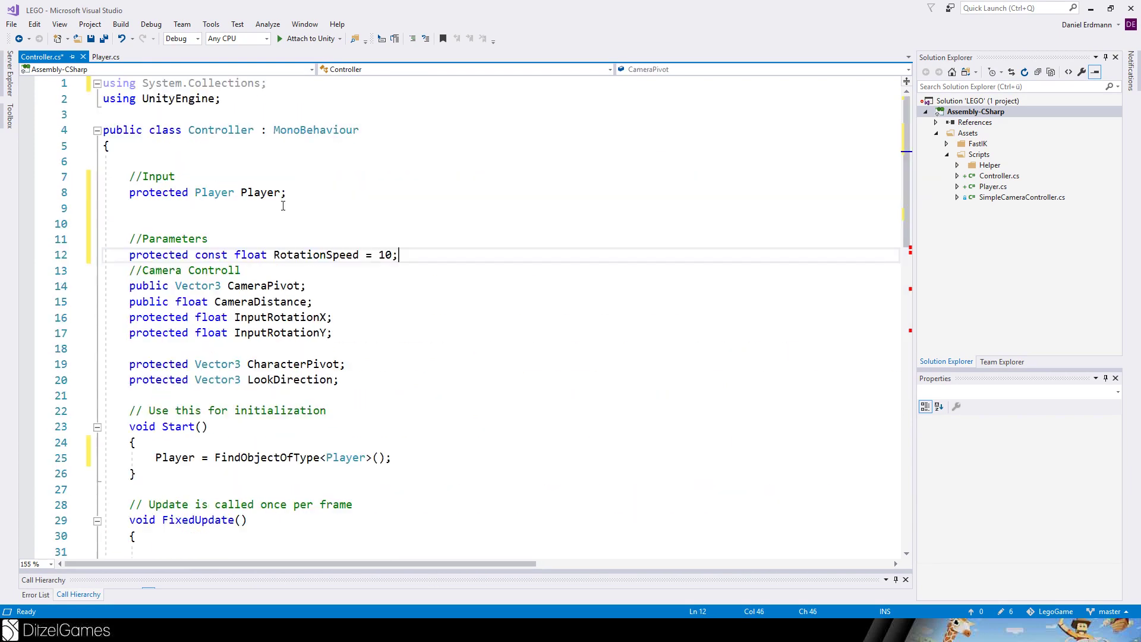
pyautogui.press('Return')
pyautogui.moveTo(282, 206); pyautogui.dragTo(296, 222)
pyautogui.press('Delete')
# Replace TouchField.TouchDist.x with Input.mousePosition.x in the InputRotationX calculation of FixedUpdate.
pyautogui.scroll(-7, 296, 221)
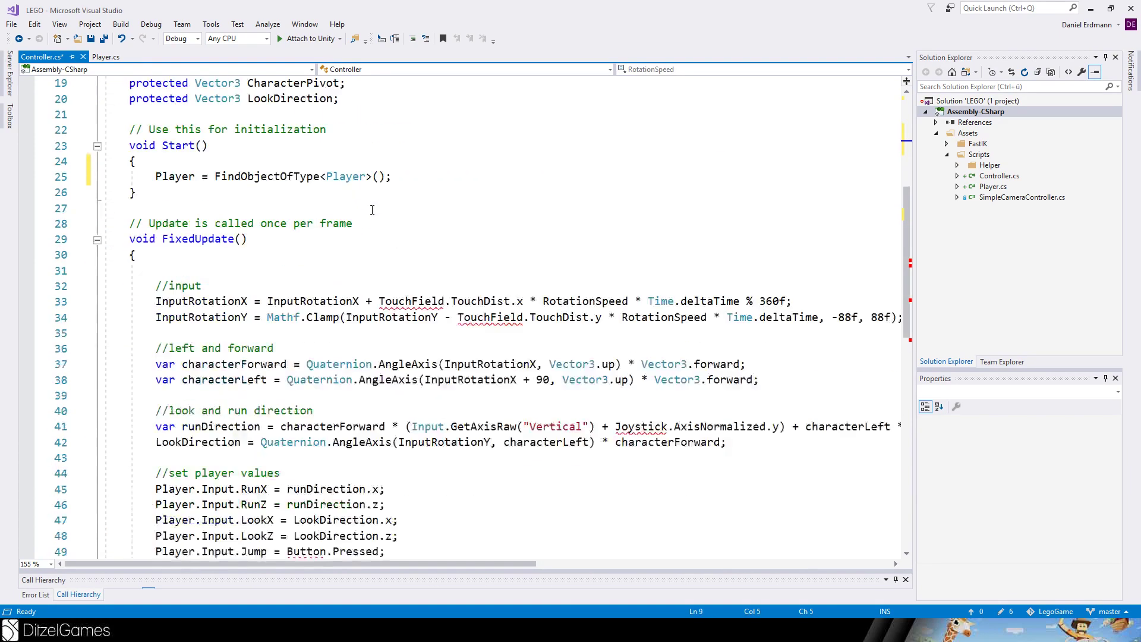
pyautogui.doubleClick(202, 254)
pyautogui.doubleClick(294, 256)
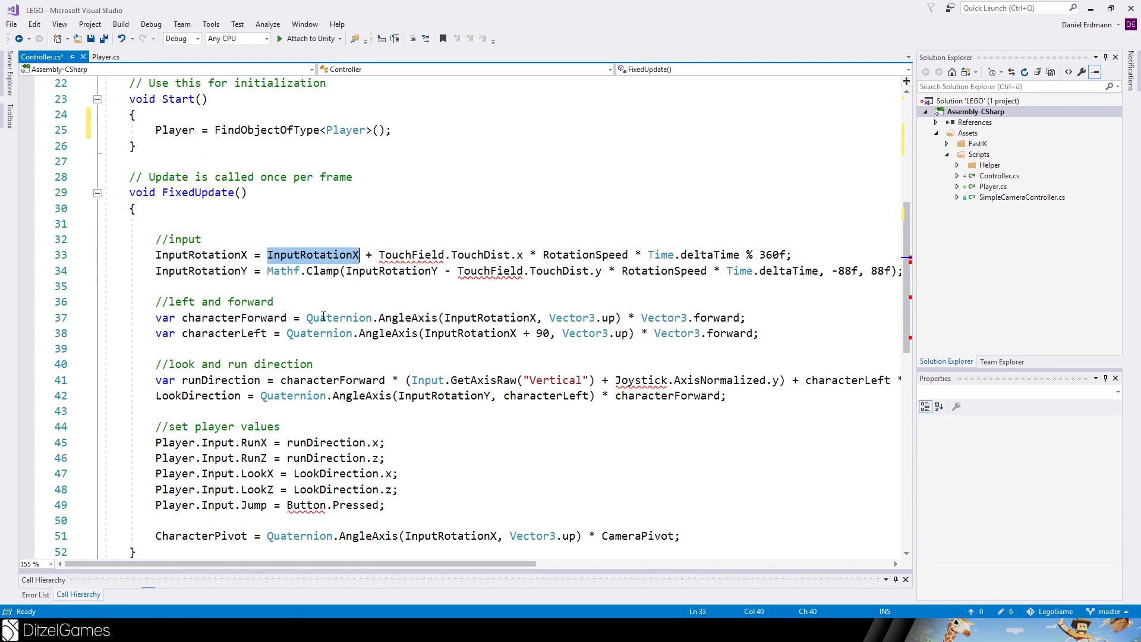
pyautogui.moveTo(379, 256); pyautogui.dragTo(528, 256)
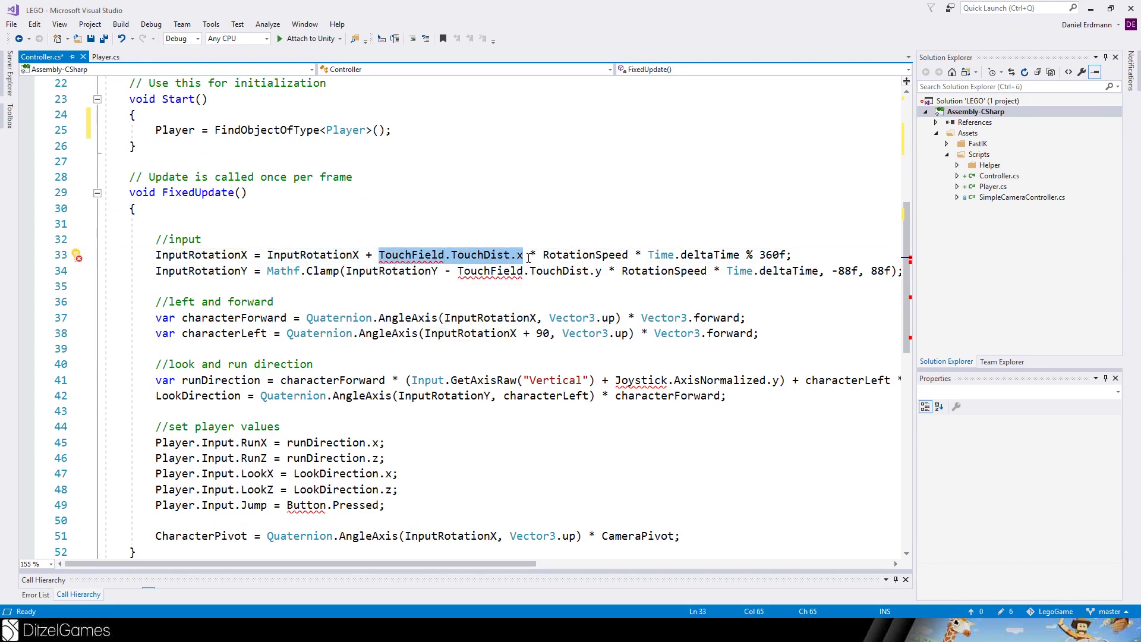
pyautogui.write('Input.mou')
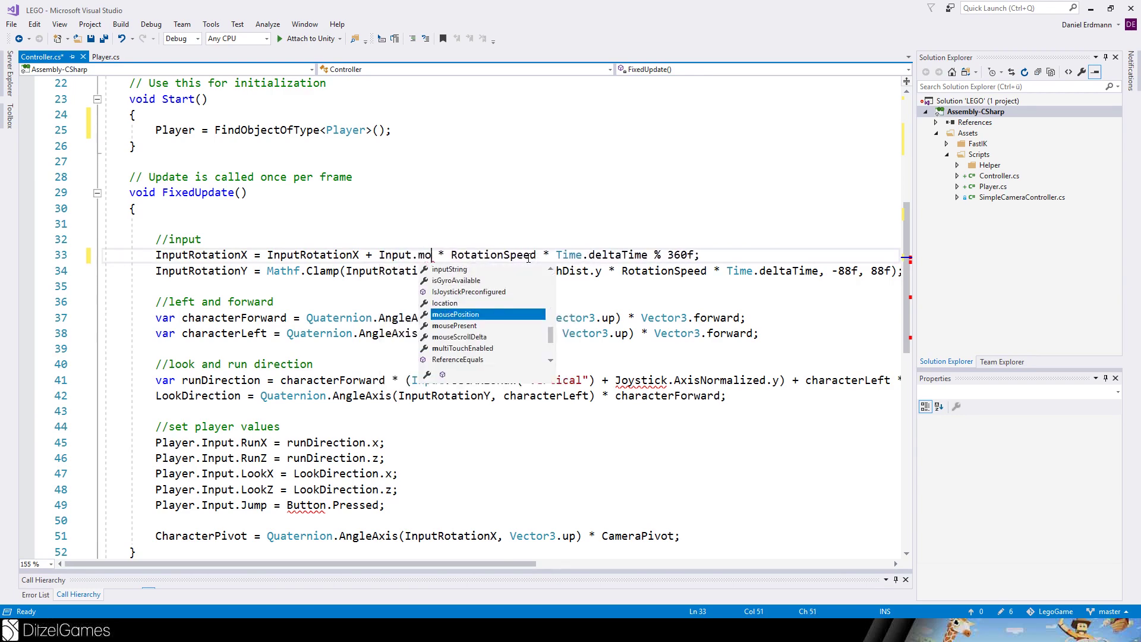
pyautogui.press('Tab')
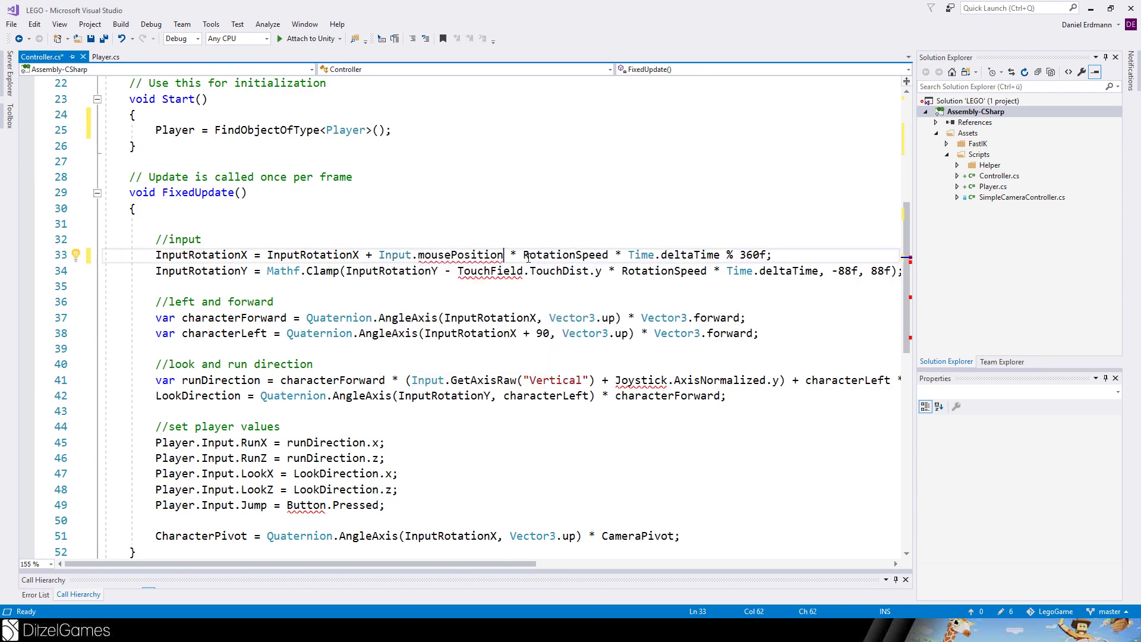
pyautogui.write('.x')
# Declare a protected Vector3 field named LastMousePos below the LookDirection field.
pyautogui.scroll(3, 414, 199)
pyautogui.click(394, 192)
pyautogui.press('Return')
pyautogui.press('Return')
pyautogui.write('protected ')
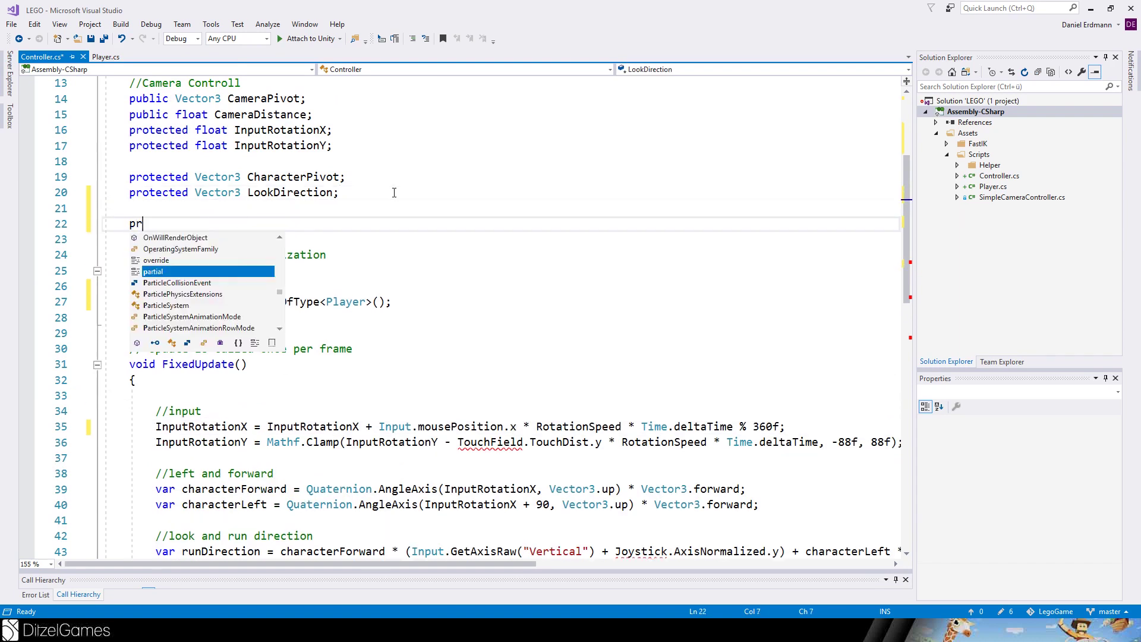
pyautogui.write('Vec')
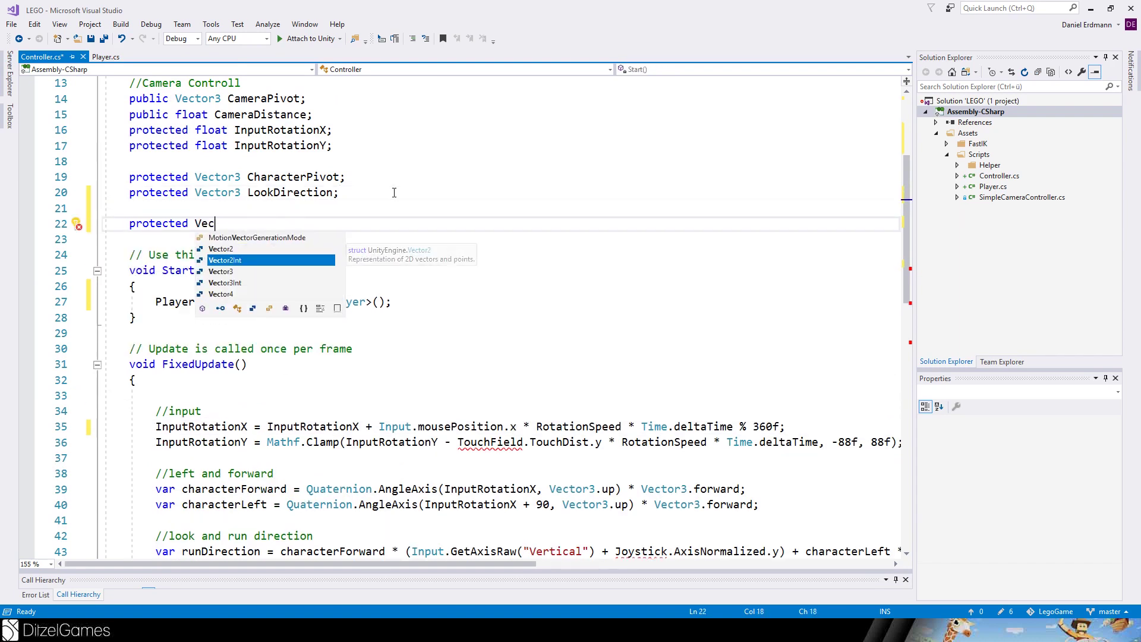
pyautogui.press('Tab')
pyautogui.write('Last')
pyautogui.press('BackSpace')
pyautogui.press('BackSpace')
pyautogui.press('BackSpace')
pyautogui.write('astMousePos;')
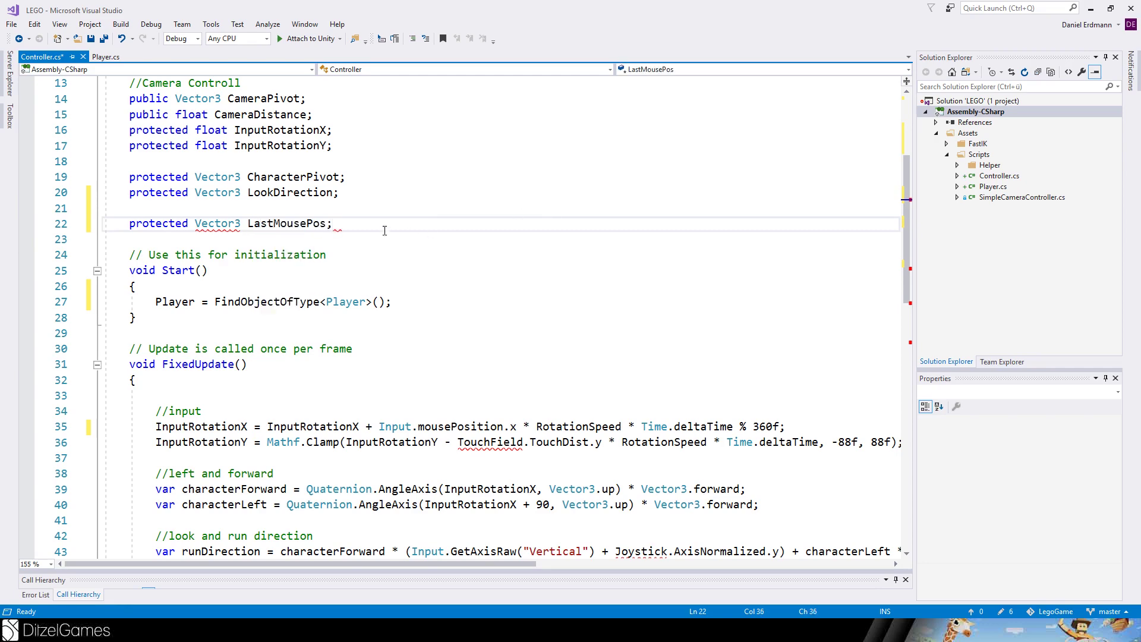
pyautogui.press('Left')
# Initialize LastMousePos with Input.mousePosition in Start, below the Player lookup.
pyautogui.scroll(-3, 357, 229)
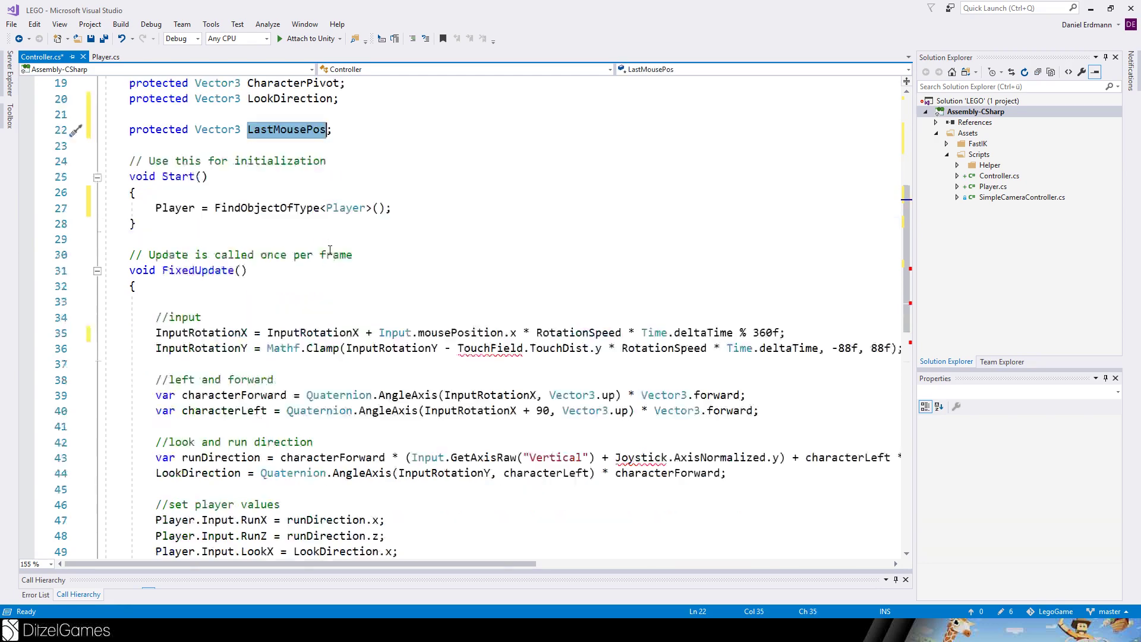
pyautogui.click(414, 162)
pyautogui.press('Return')
pyautogui.write('LastMousePos')
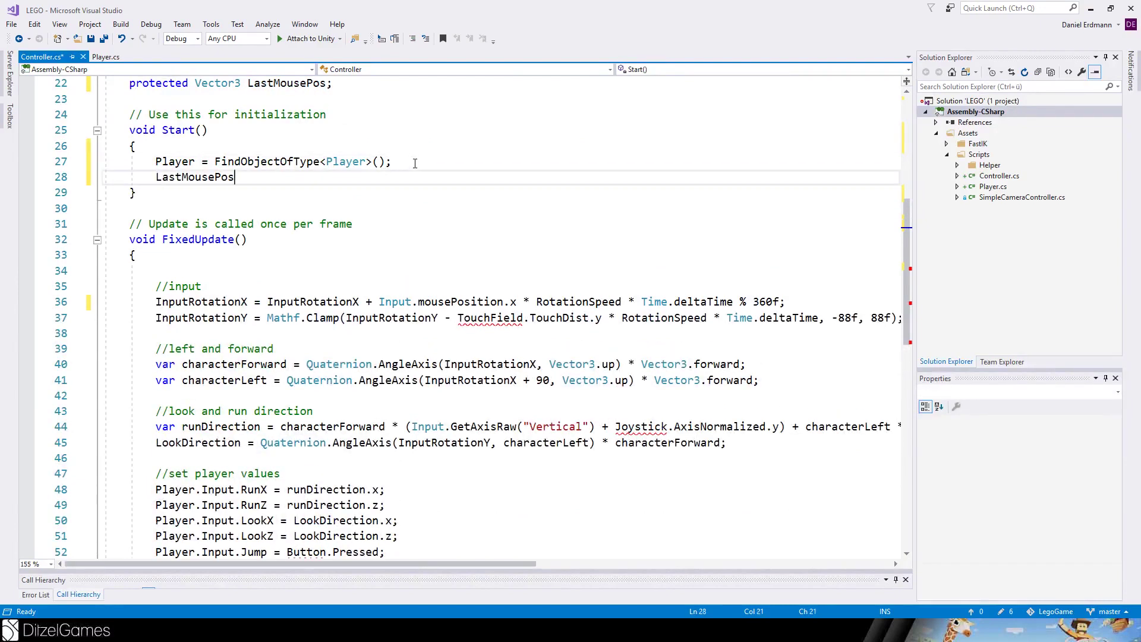
pyautogui.write(' = Input.')
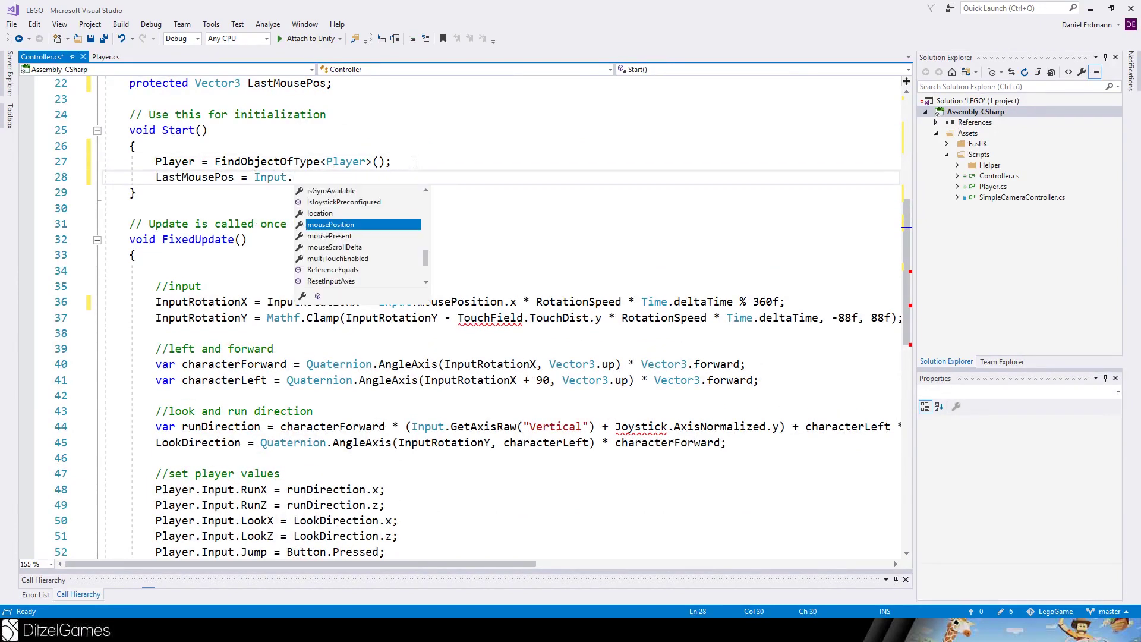
pyautogui.write('mousePosition;')
# Copy the LastMousePos = Input.mousePosition line to the end of FixedUpdate, after the CharacterPivot calculation, and save the script.
pyautogui.moveTo(400, 177); pyautogui.dragTo(400, 162)
pyautogui.hotkey('ctrl', 'c')
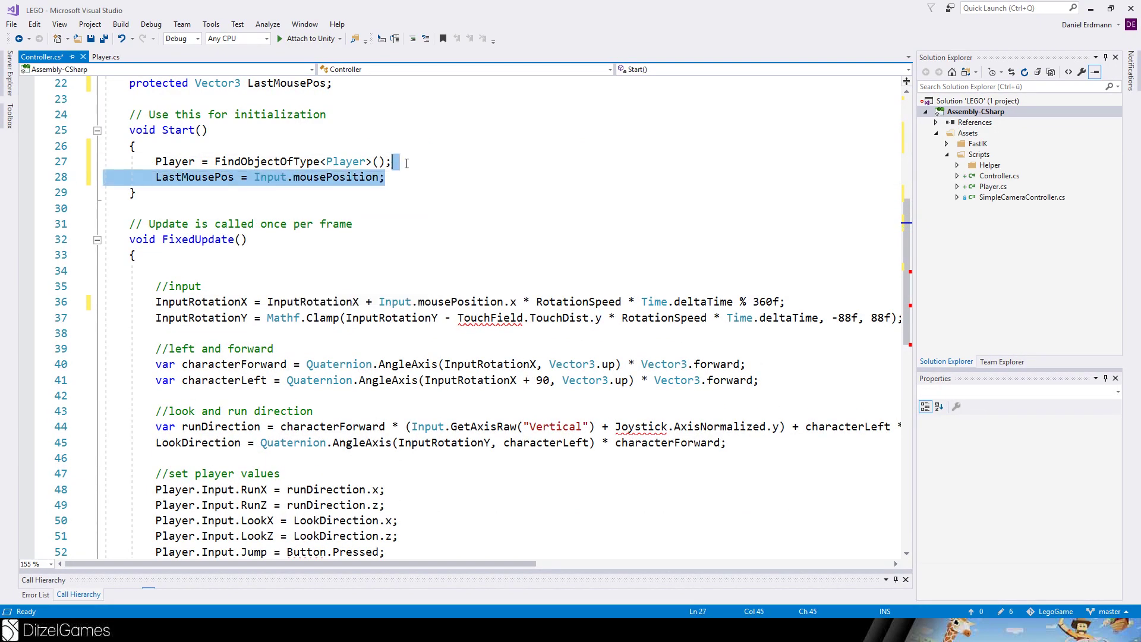
pyautogui.scroll(-8, 408, 173)
pyautogui.click(689, 208)
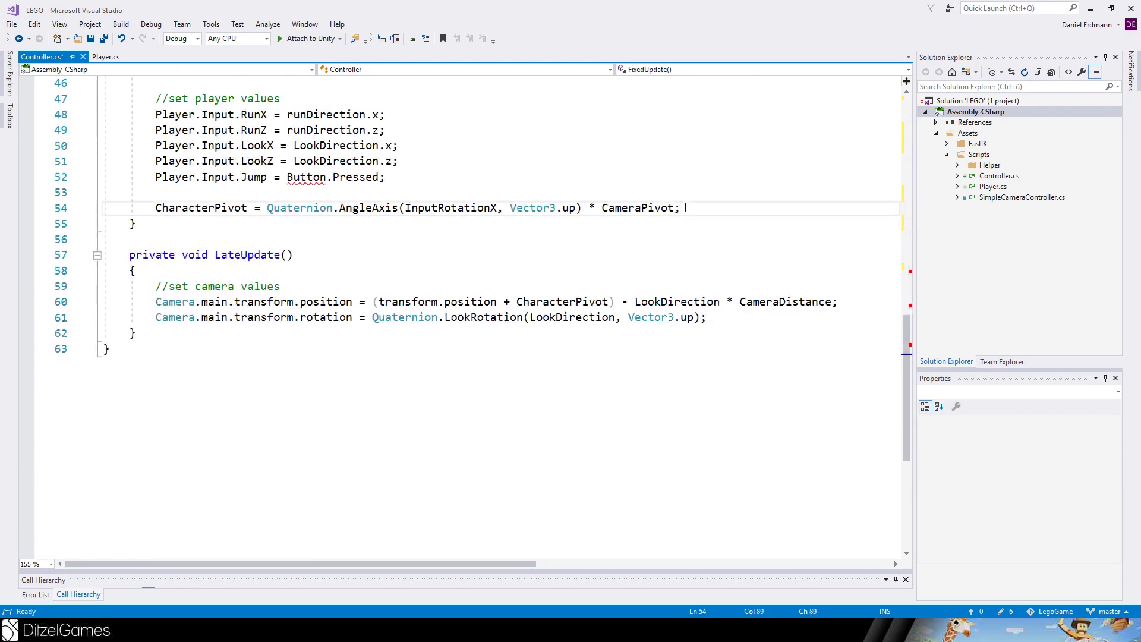
pyautogui.press('Return')
pyautogui.press('Return')
pyautogui.hotkey('ctrl', 'v')
pyautogui.hotkey('ctrl', 's')
# Add var mouseDelta = Input.mousePosition - LastMousePos; at the start of FixedUpdate, above the //input comment.
pyautogui.scroll(9, 294, 249)
pyautogui.click(224, 314)
pyautogui.press('Return')
pyautogui.press('Return')
pyautogui.press('Up')
pyautogui.write('var da')
pyautogui.press('BackSpace')
pyautogui.press('BackSpace')
pyautogui.write('mouseDelta = ')
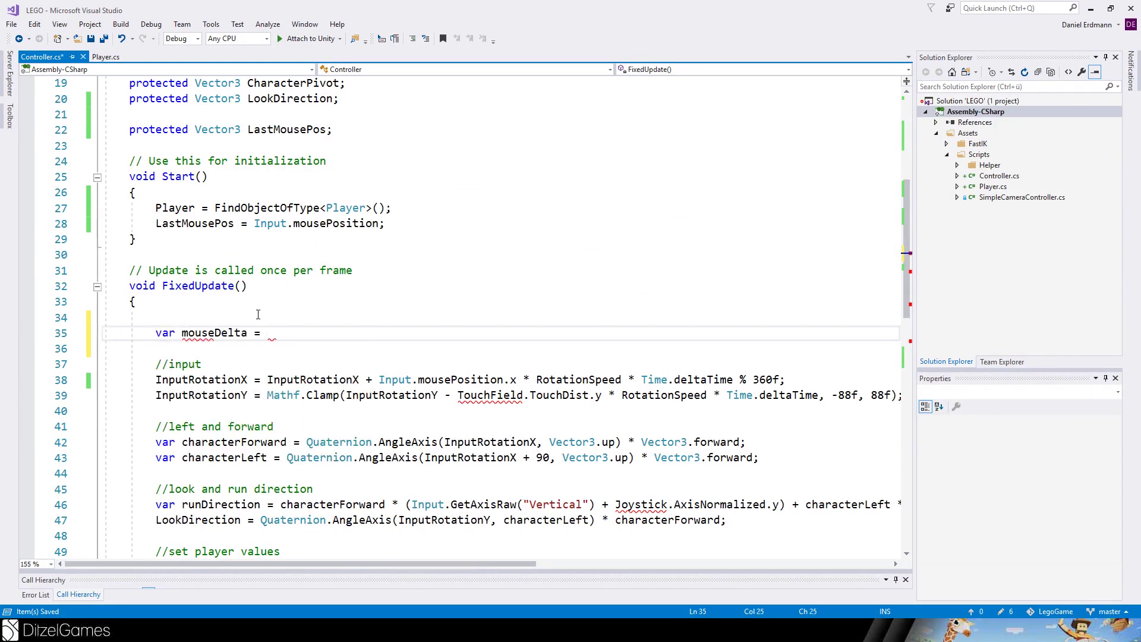
pyautogui.write('Input.o')
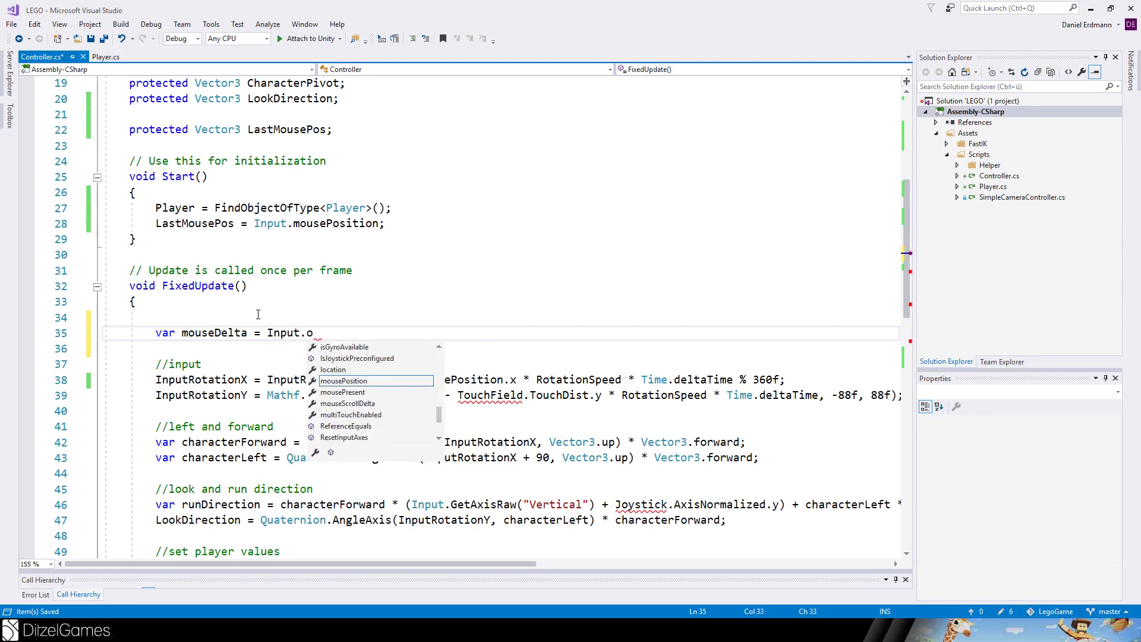
pyautogui.press('BackSpace')
pyautogui.write('mousePosition ')
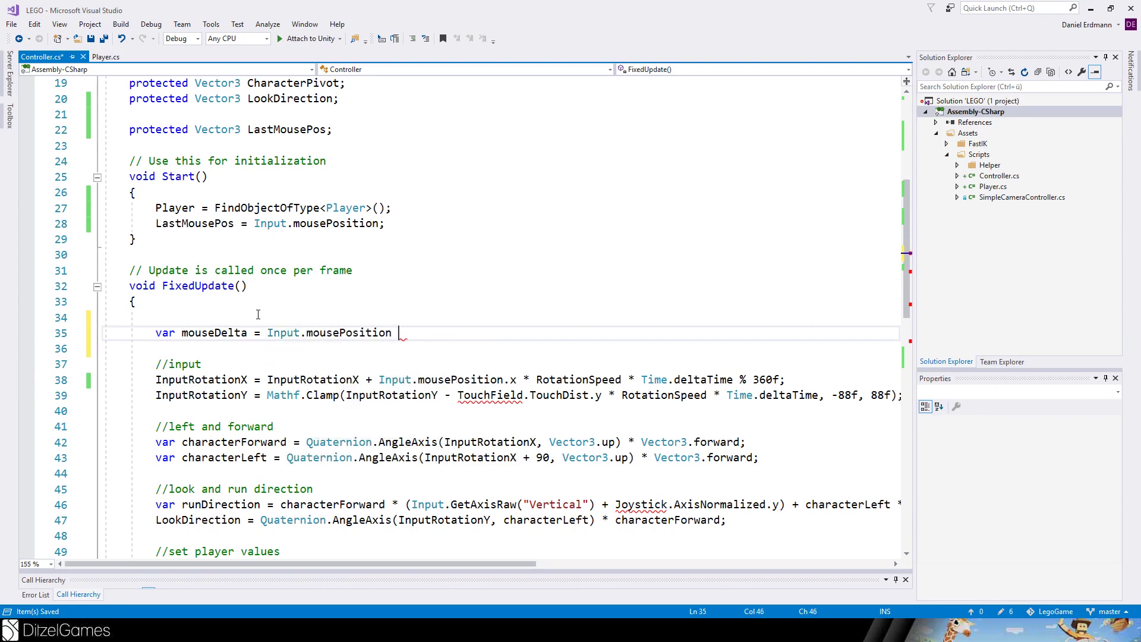
pyautogui.write('- LastMousePos;')
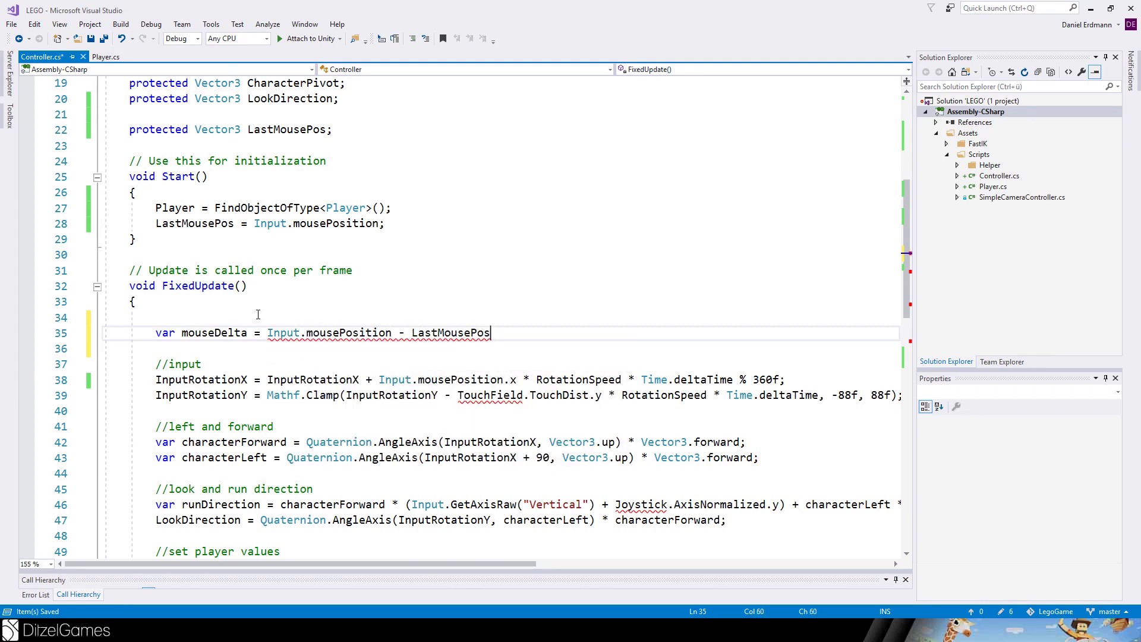
# Use mouseDelta.x in the InputRotationX calculation and mouseDelta.y in the InputRotationY calculation, and save the script.
pyautogui.doubleClick(221, 333)
pyautogui.hotkey('ctrl', 'c')
pyautogui.moveTo(378, 380); pyautogui.dragTo(516, 380)
pyautogui.hotkey('ctrl', 'v')
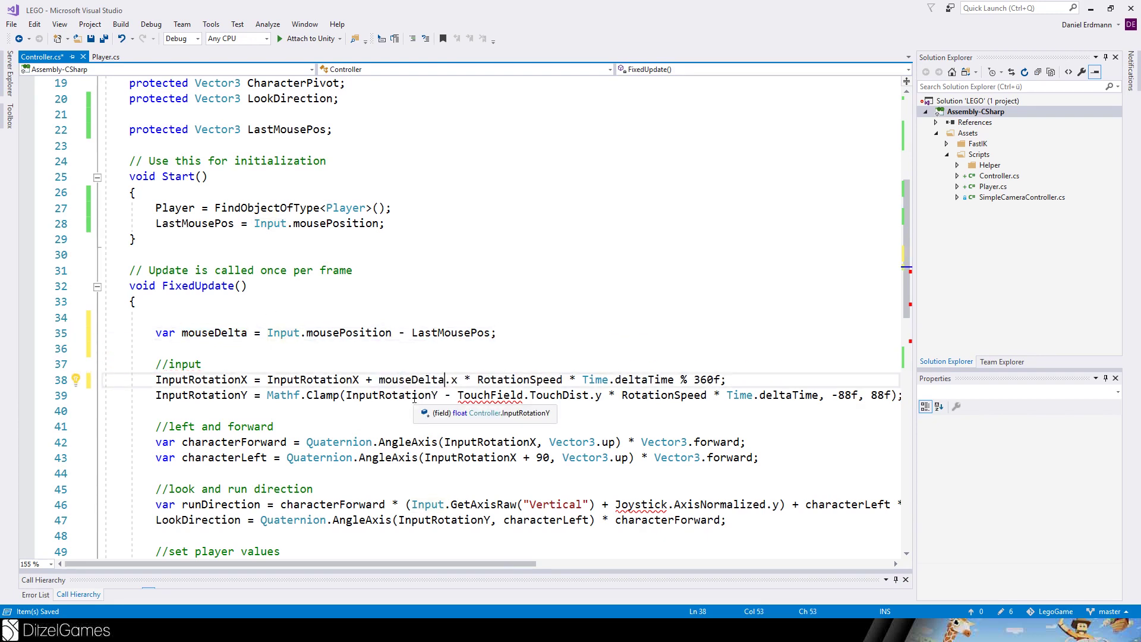
pyautogui.doubleClick(473, 395)
pyautogui.hotkey('ctrl', 'v')
pyautogui.moveTo(458, 395); pyautogui.dragTo(588, 395)
pyautogui.hotkey('ctrl', 'v')
pyautogui.hotkey('ctrl', 's')
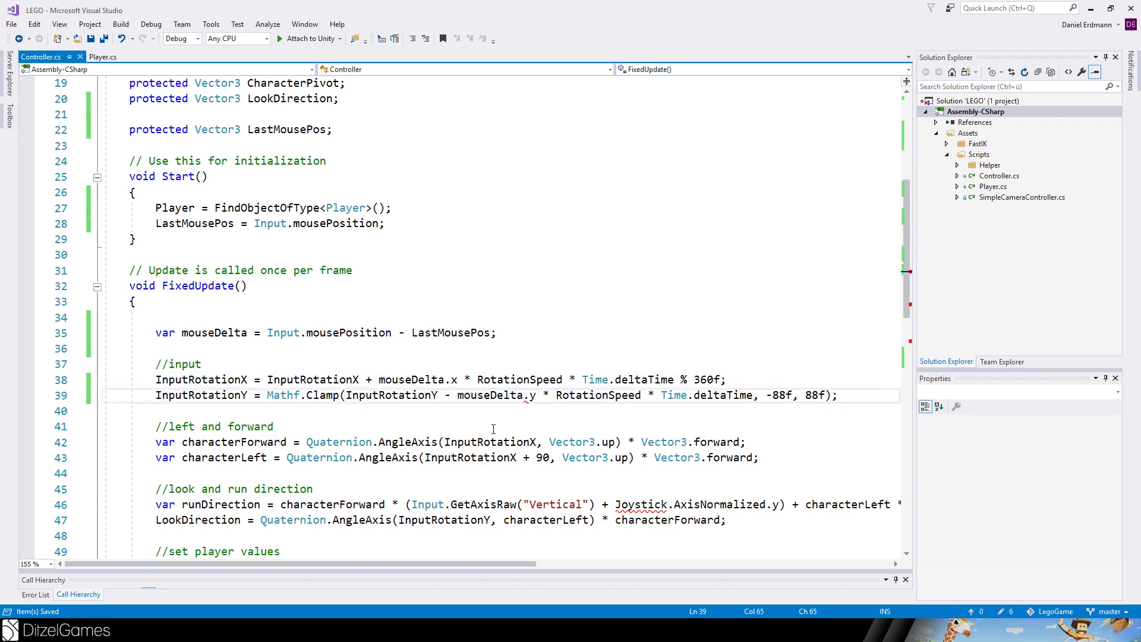
# Examine the clamp limits of InputRotationY and the two mouse rotation lines in FixedUpdate.
pyautogui.click(386, 395)
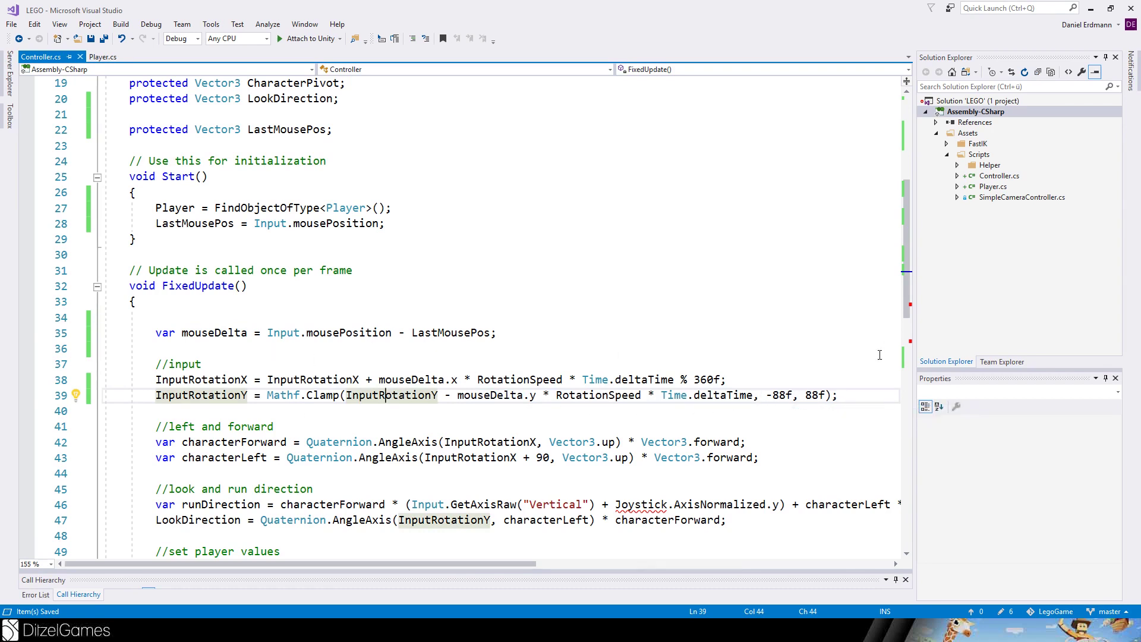
pyautogui.doubleClick(782, 395)
pyautogui.doubleClick(814, 396)
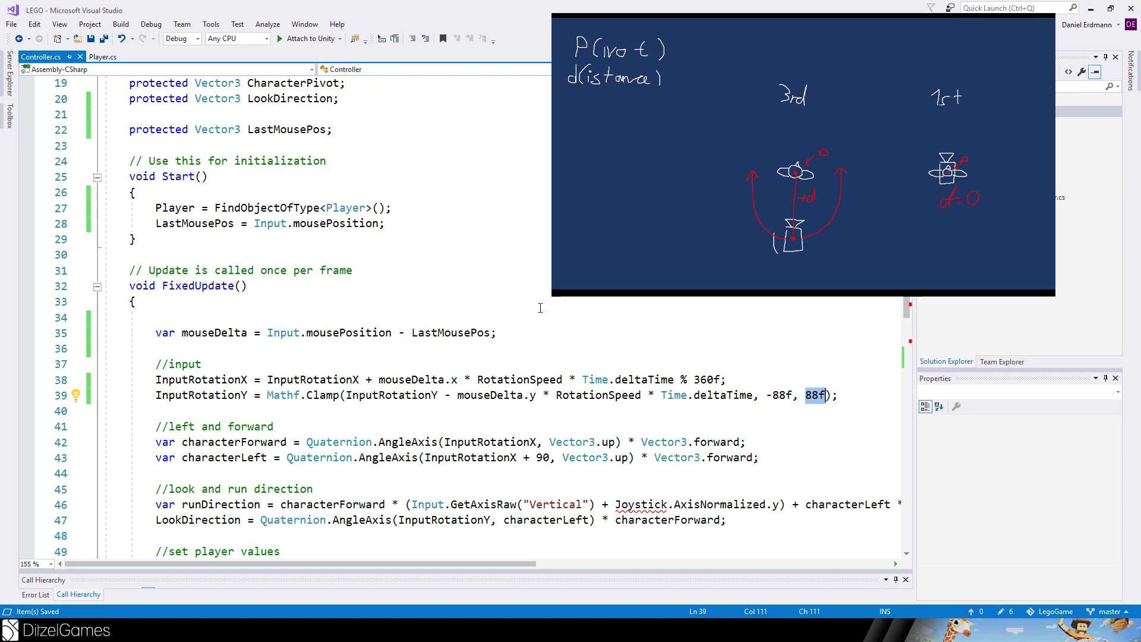
pyautogui.scroll(-4, 508, 249)
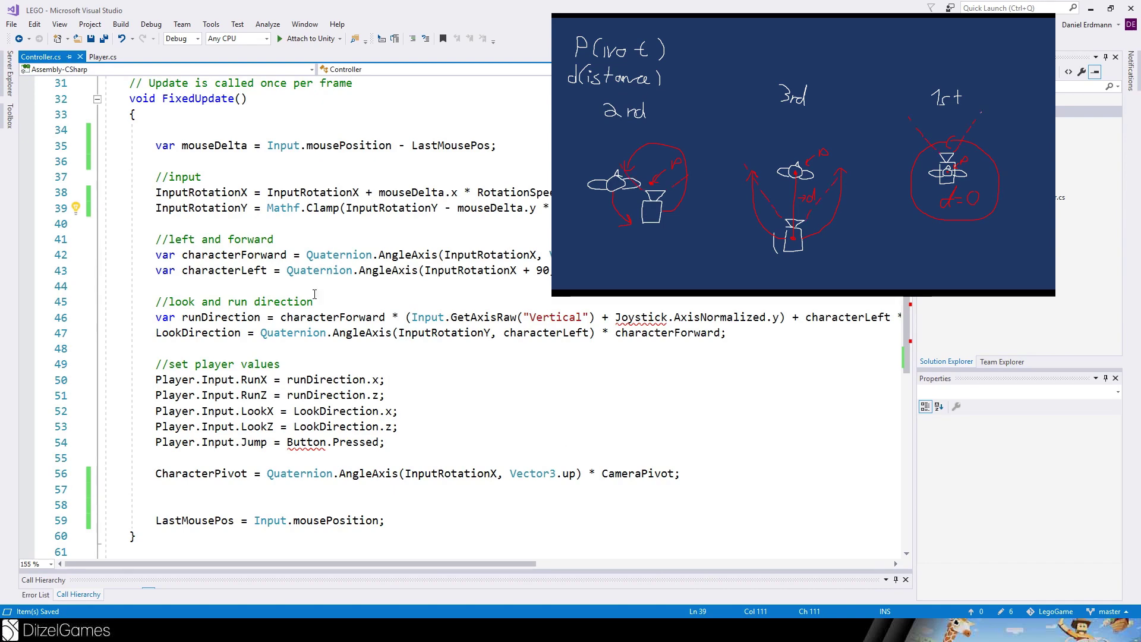
pyautogui.click(196, 192)
pyautogui.click(215, 207)
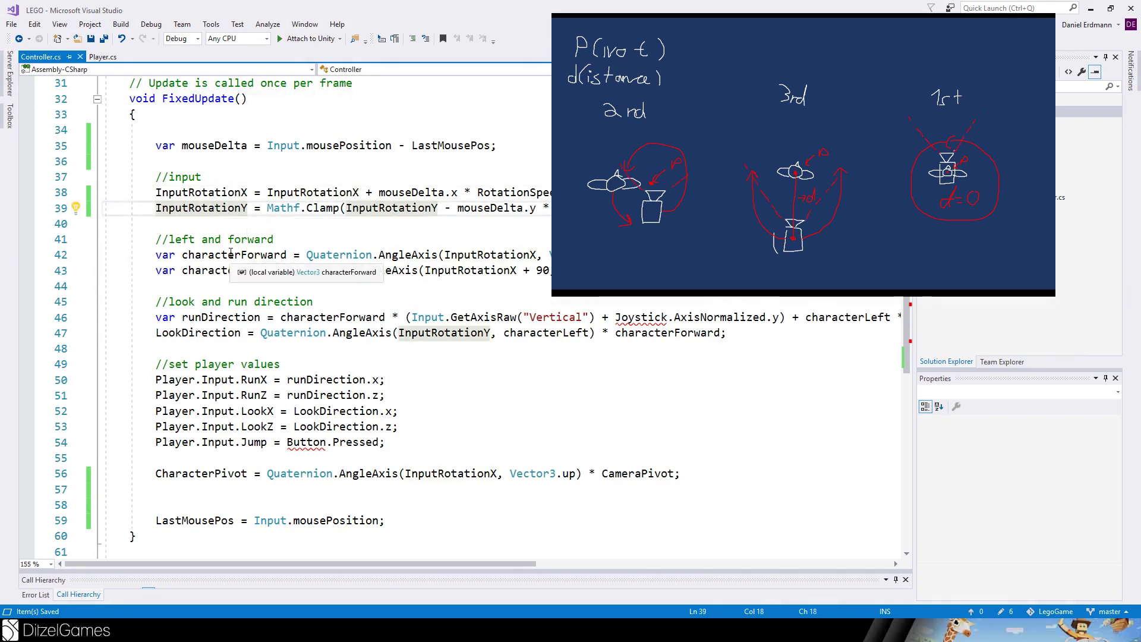
# Examine the characterForward and characterLeft calculations and the vertical axis input in the runDirection line.
pyautogui.doubleClick(231, 254)
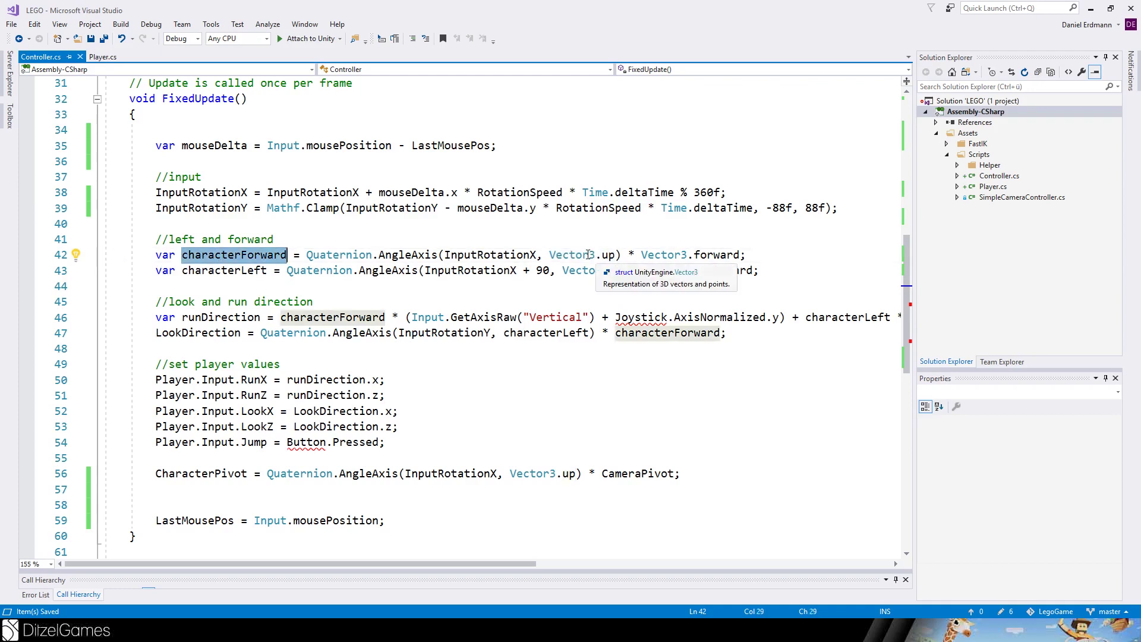
pyautogui.click(612, 254)
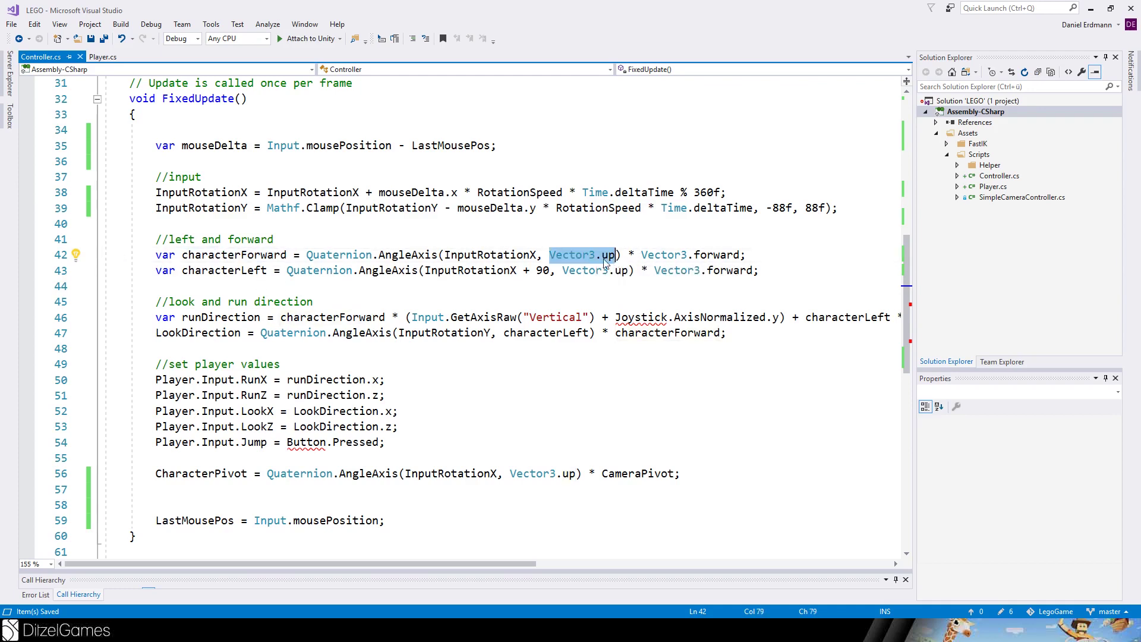
pyautogui.doubleClick(490, 254)
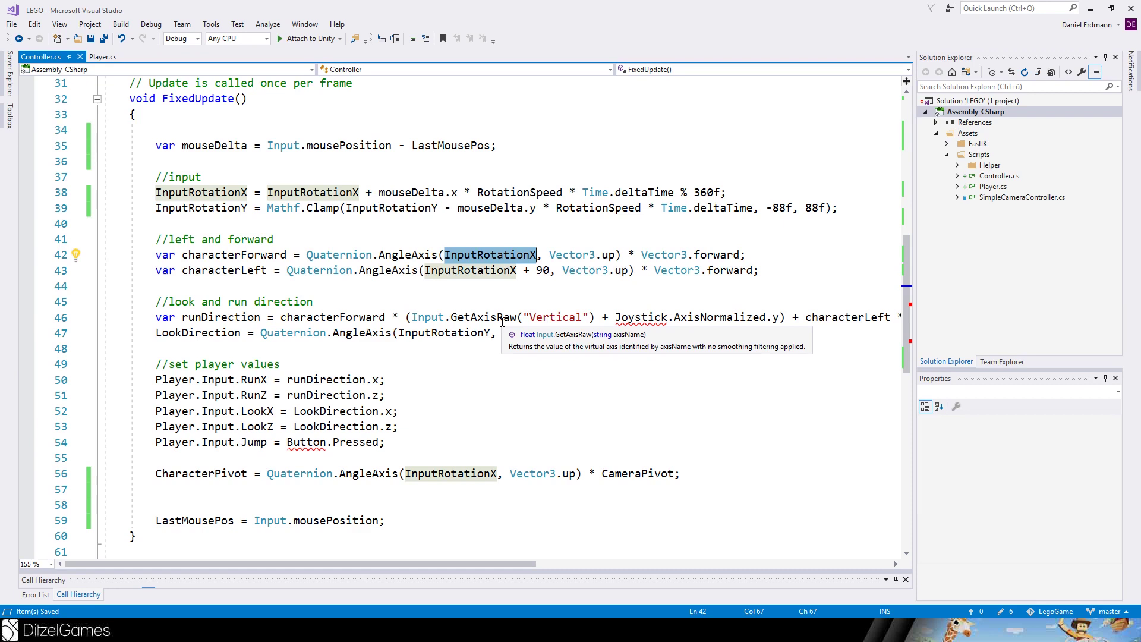
pyautogui.moveTo(425, 270); pyautogui.dragTo(550, 270)
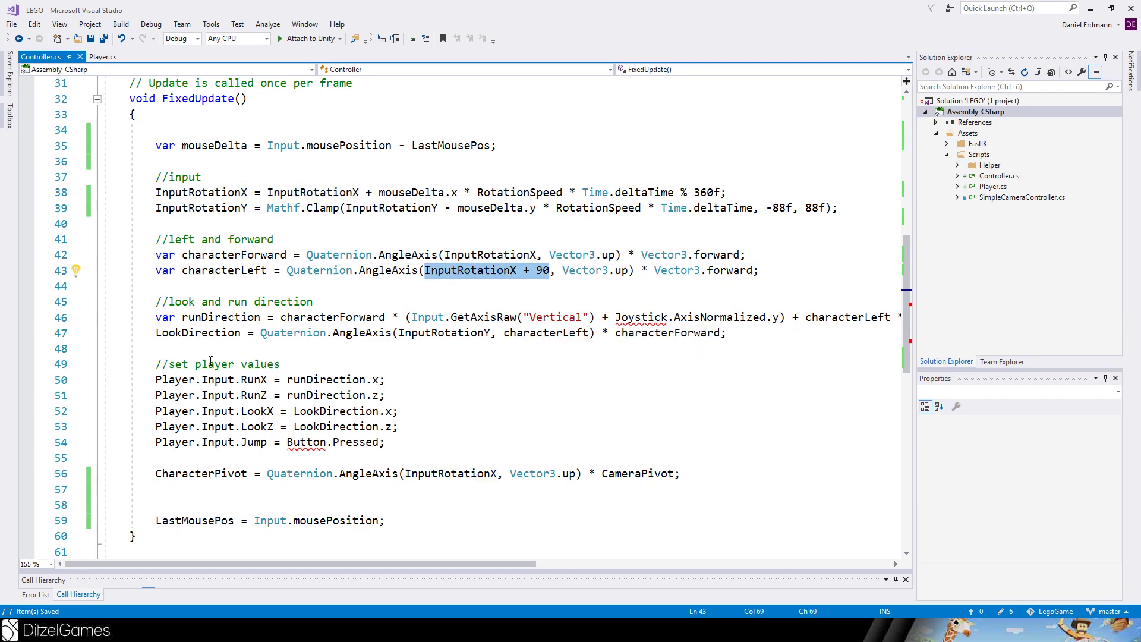
pyautogui.click(221, 316)
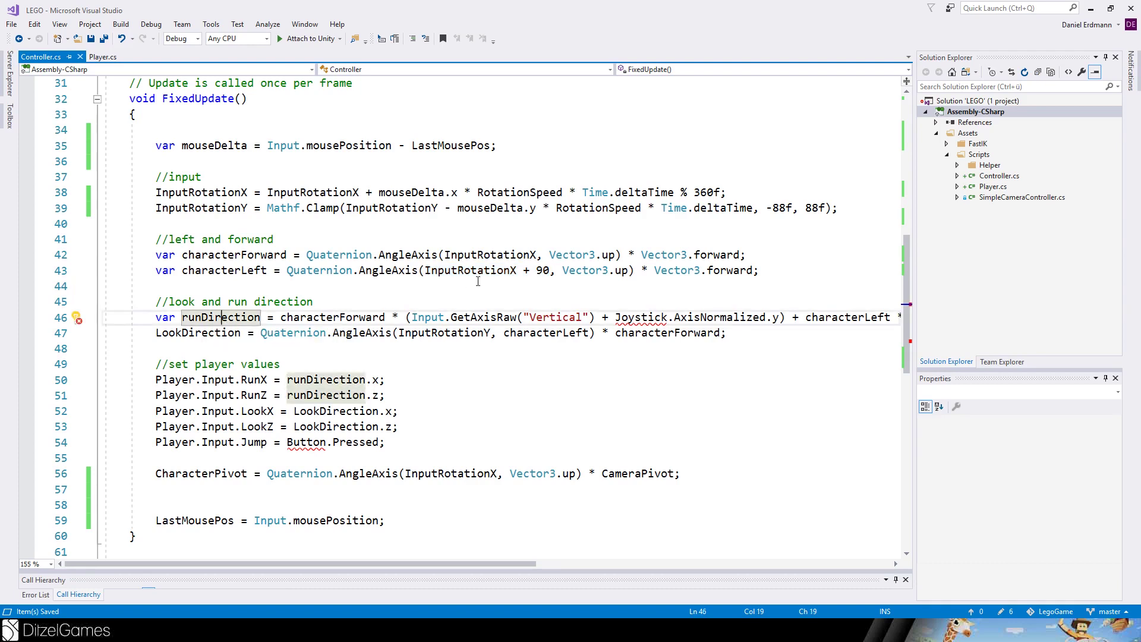
pyautogui.moveTo(412, 317); pyautogui.dragTo(597, 319)
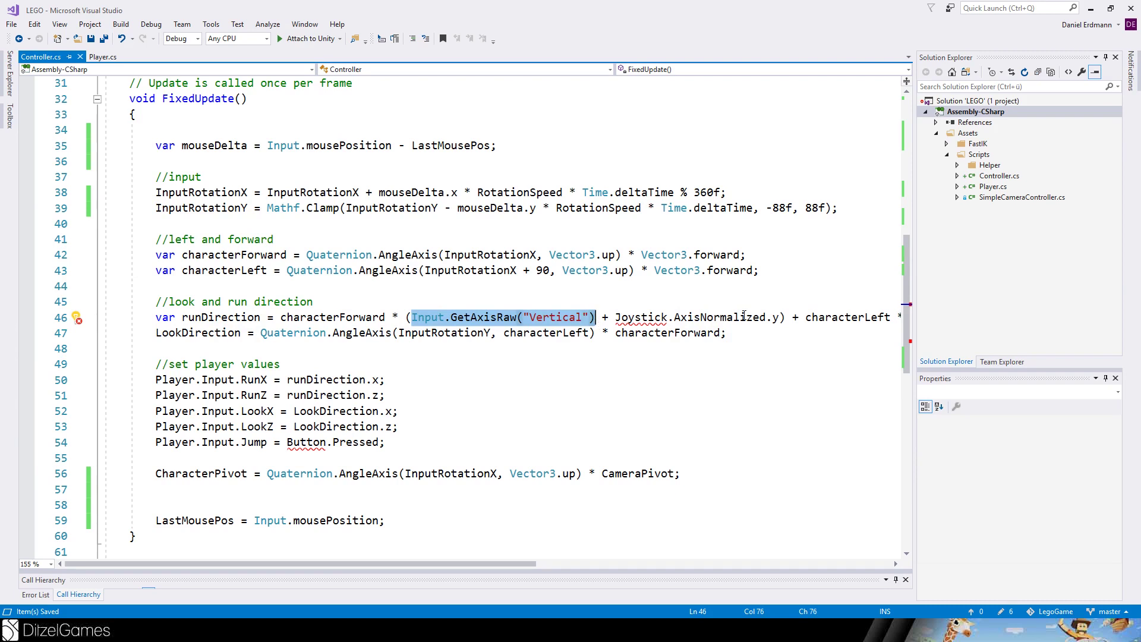
# Remove the joystick terms and the surrounding parentheses from both axis inputs in the runDirection line, leaving only Input.GetAxisRaw for Vertical and Horizontal.
pyautogui.moveTo(784, 318); pyautogui.dragTo(596, 319)
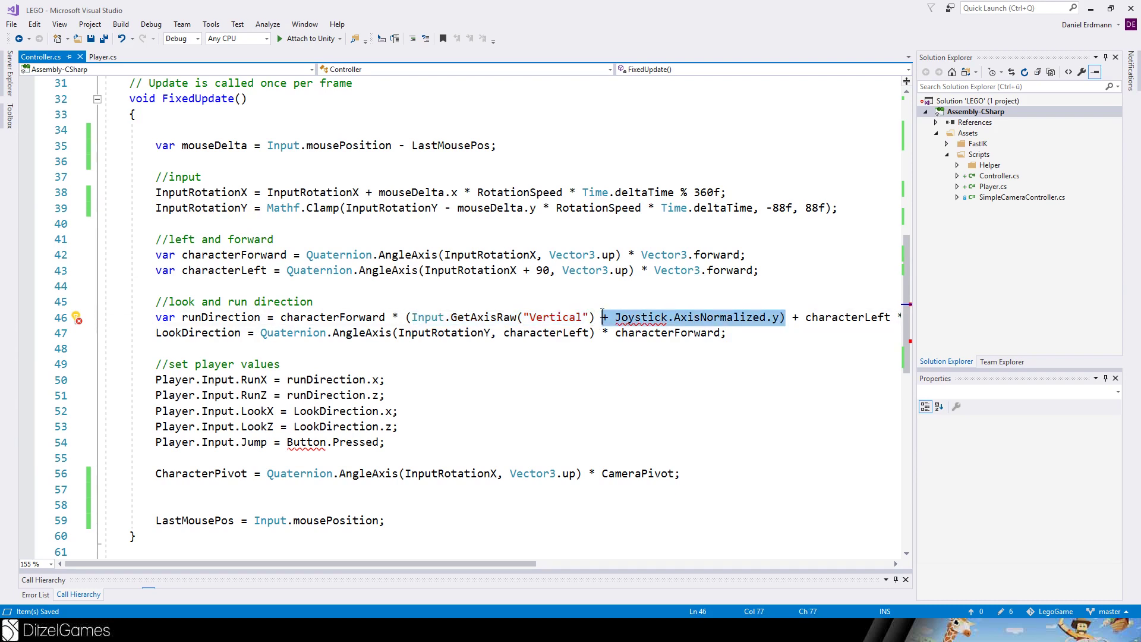
pyautogui.press('Delete')
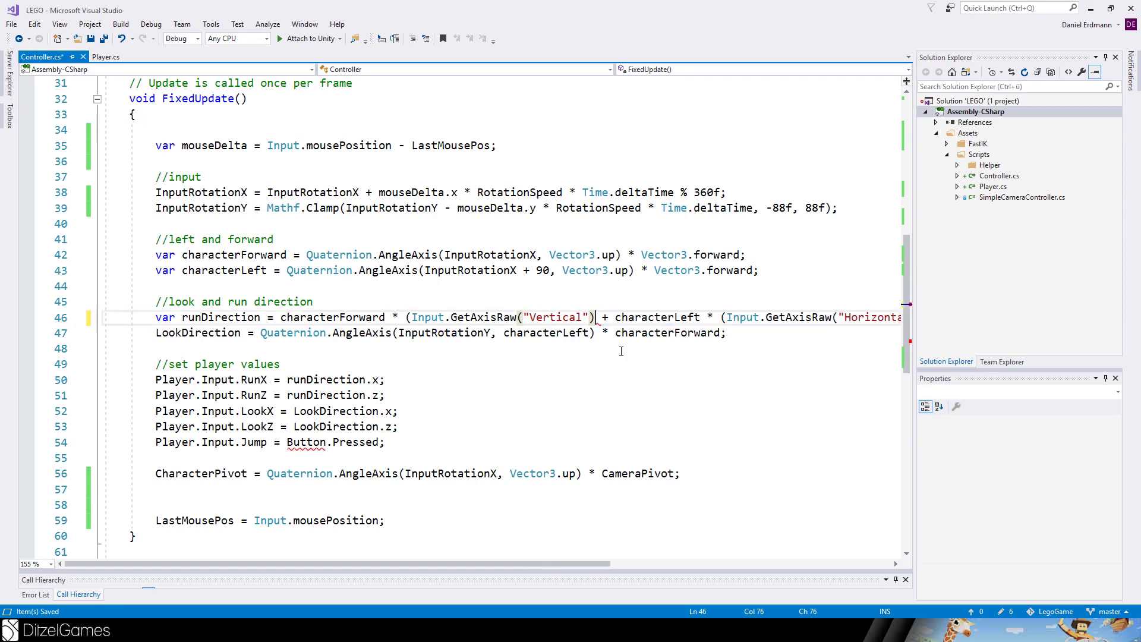
pyautogui.click(411, 318)
pyautogui.press('BackSpace')
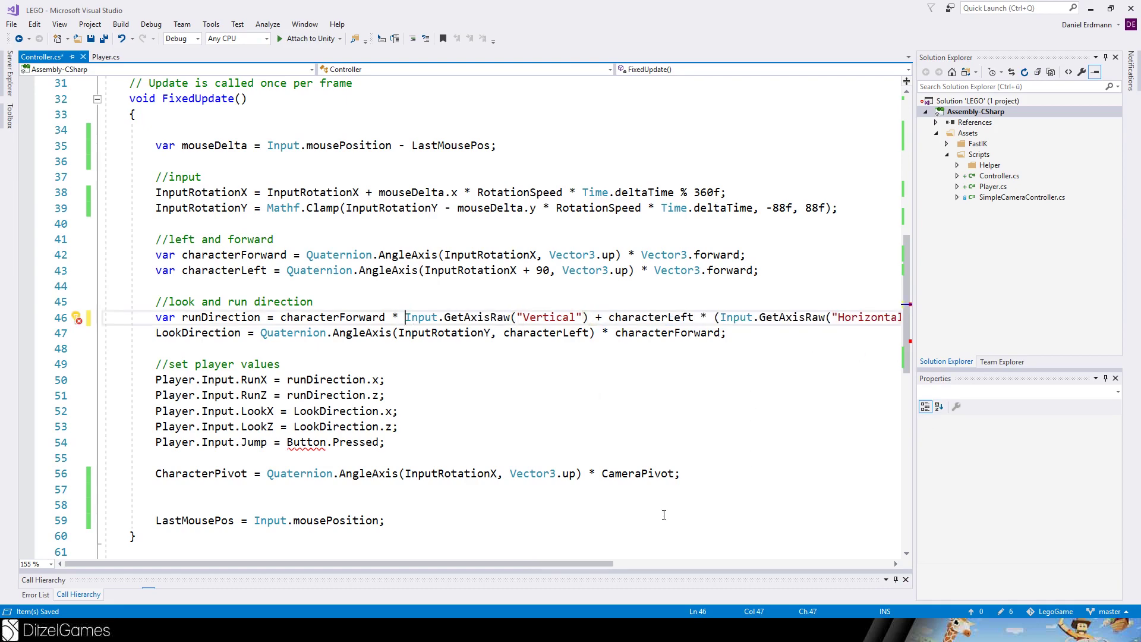
pyautogui.moveTo(594, 563); pyautogui.dragTo(795, 564)
pyautogui.moveTo(819, 318); pyautogui.dragTo(634, 318)
pyautogui.press('BackSpace')
pyautogui.press('BackSpace')
pyautogui.click(430, 318)
pyautogui.press('BackSpace')
pyautogui.moveTo(693, 562); pyautogui.dragTo(473, 564)
# Examine how runDirection combines the forward and left vectors with the axis inputs, and how LookDirection is calculated from InputRotationY.
pyautogui.doubleClick(322, 319)
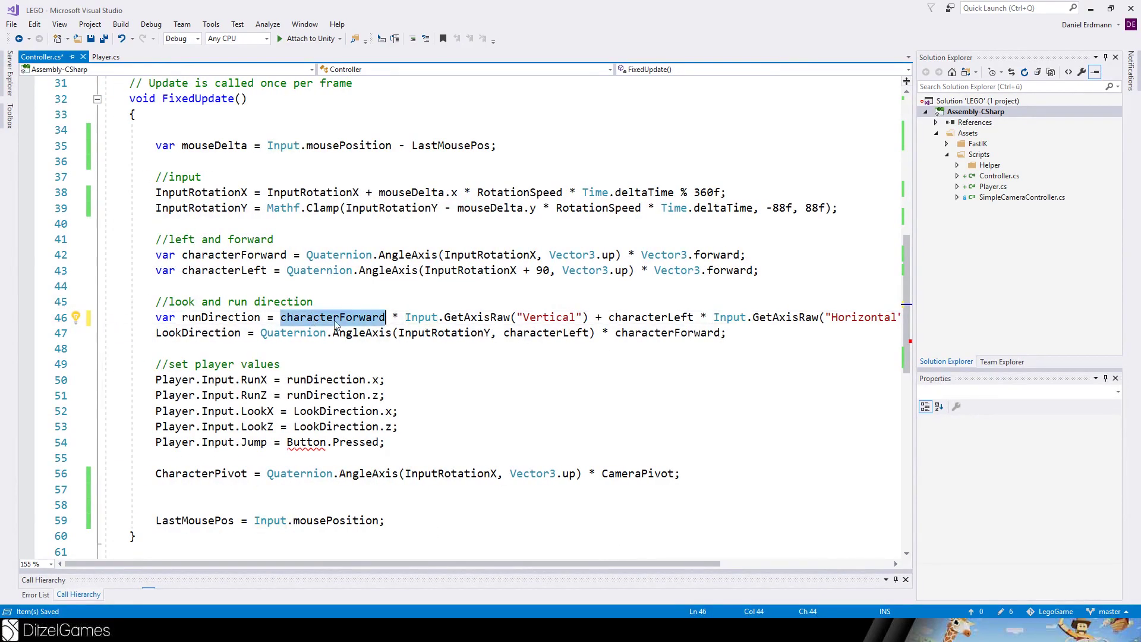
pyautogui.doubleClick(548, 317)
pyautogui.doubleClick(662, 317)
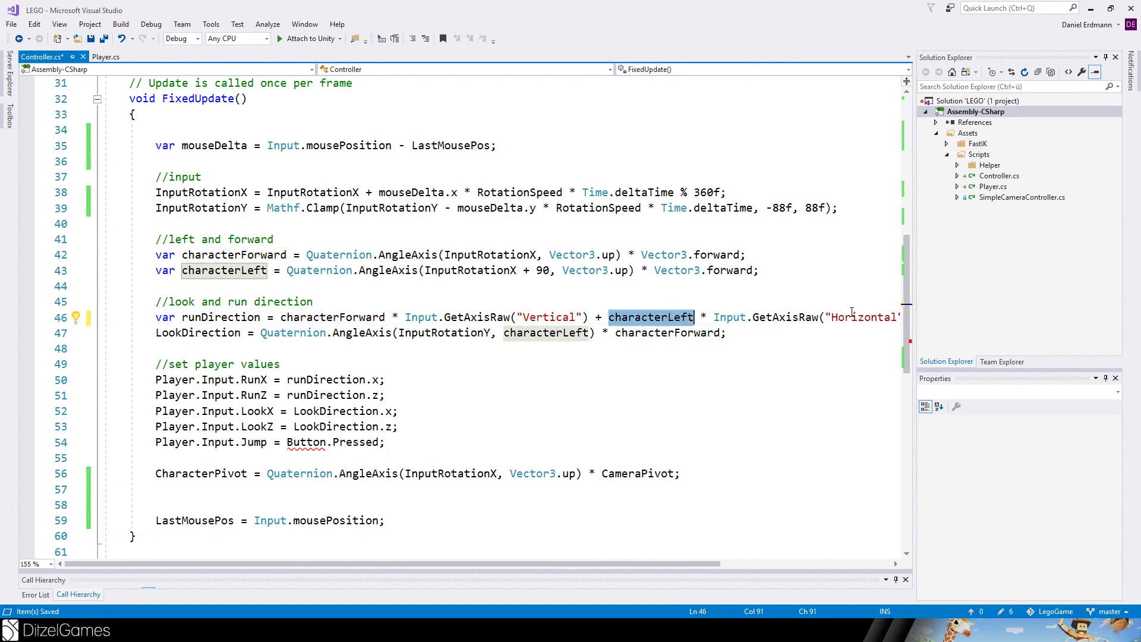
pyautogui.doubleClick(863, 317)
pyautogui.click(229, 315)
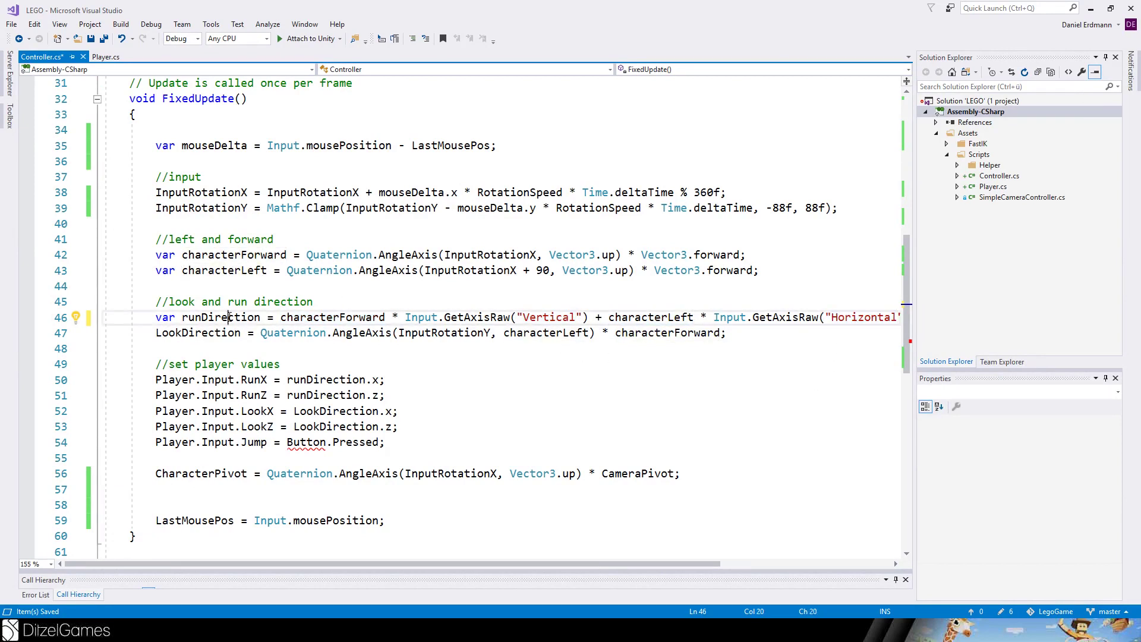
pyautogui.click(201, 333)
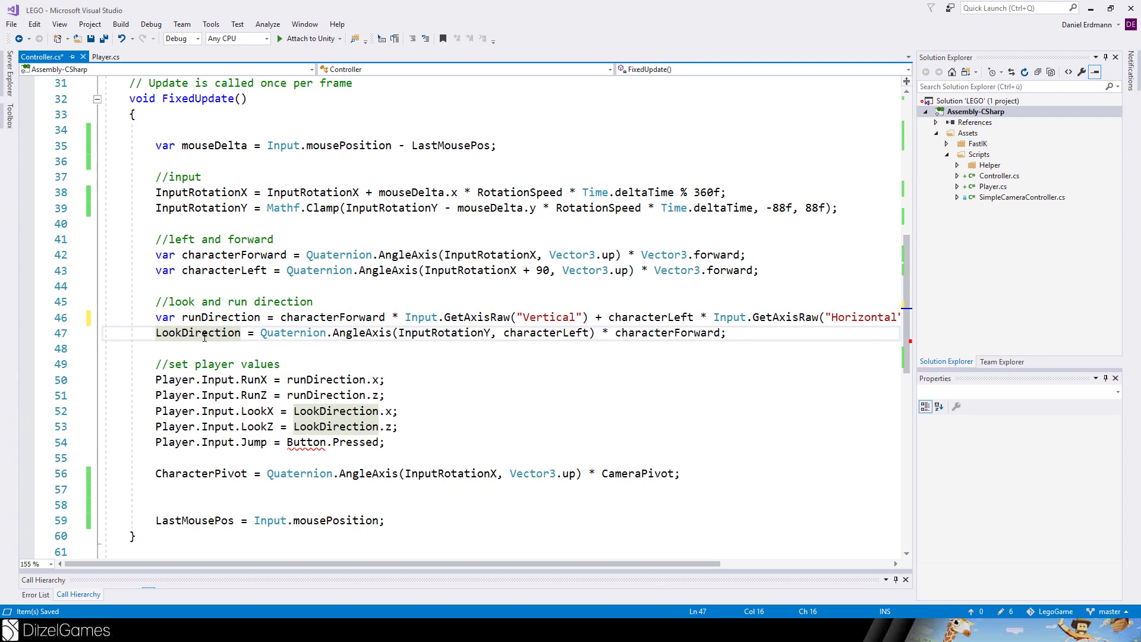
pyautogui.click(437, 333)
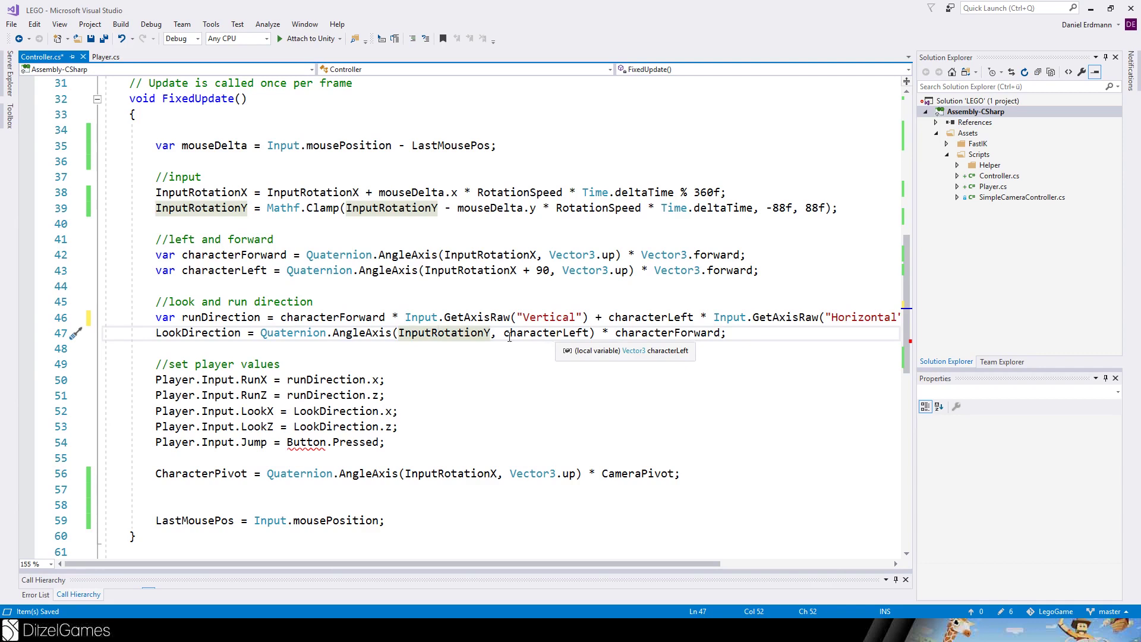
pyautogui.click(562, 333)
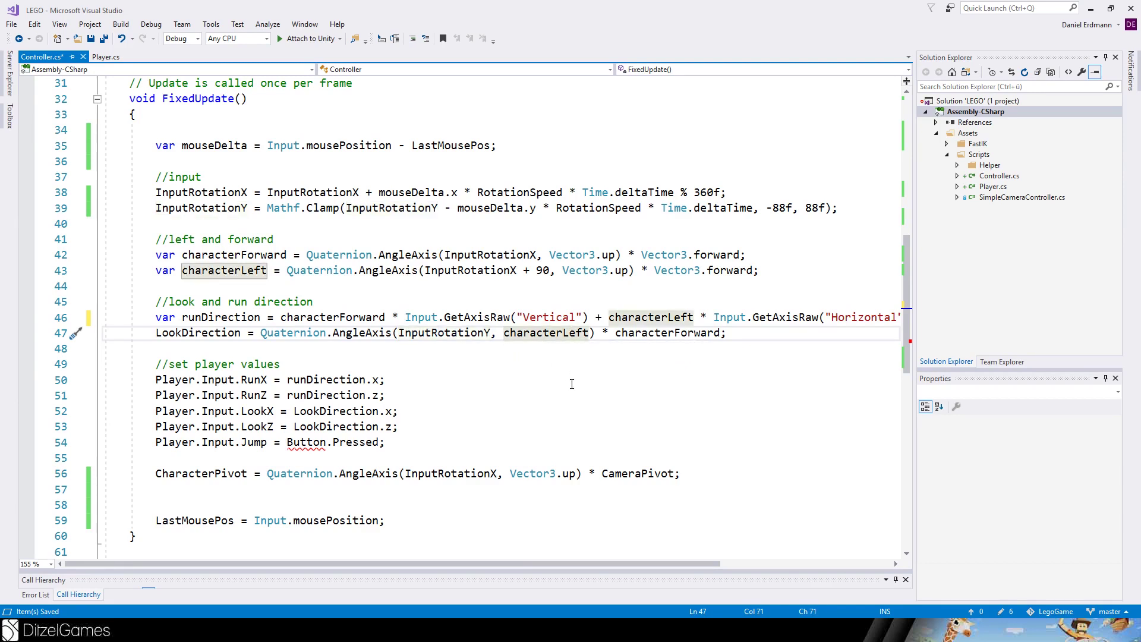
pyautogui.click(661, 334)
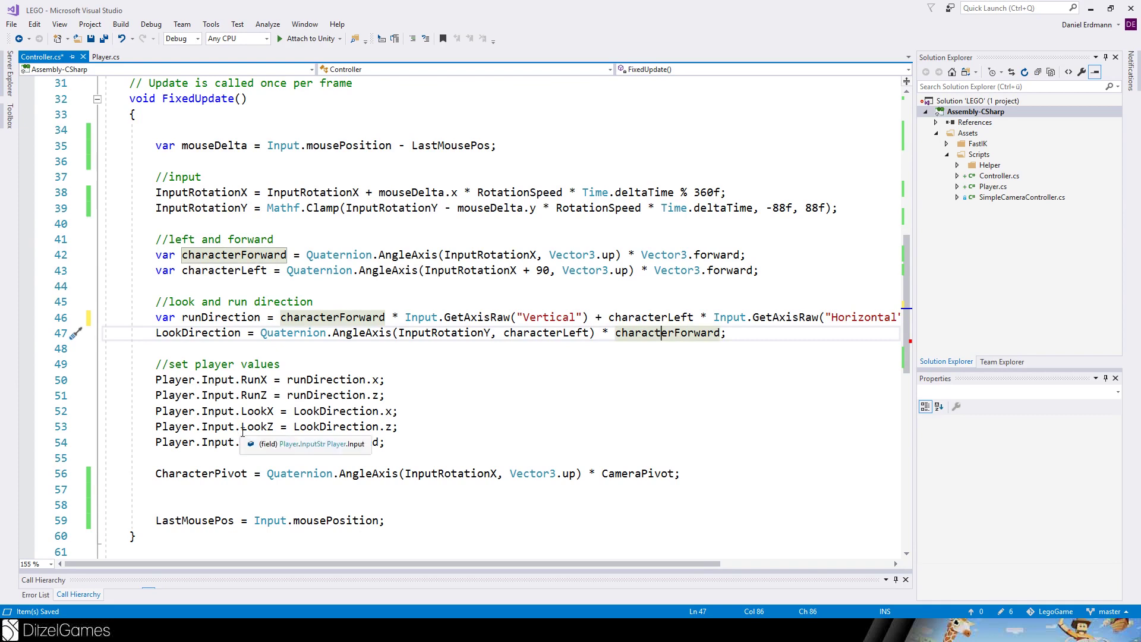
pyautogui.moveTo(405, 317); pyautogui.dragTo(510, 316)
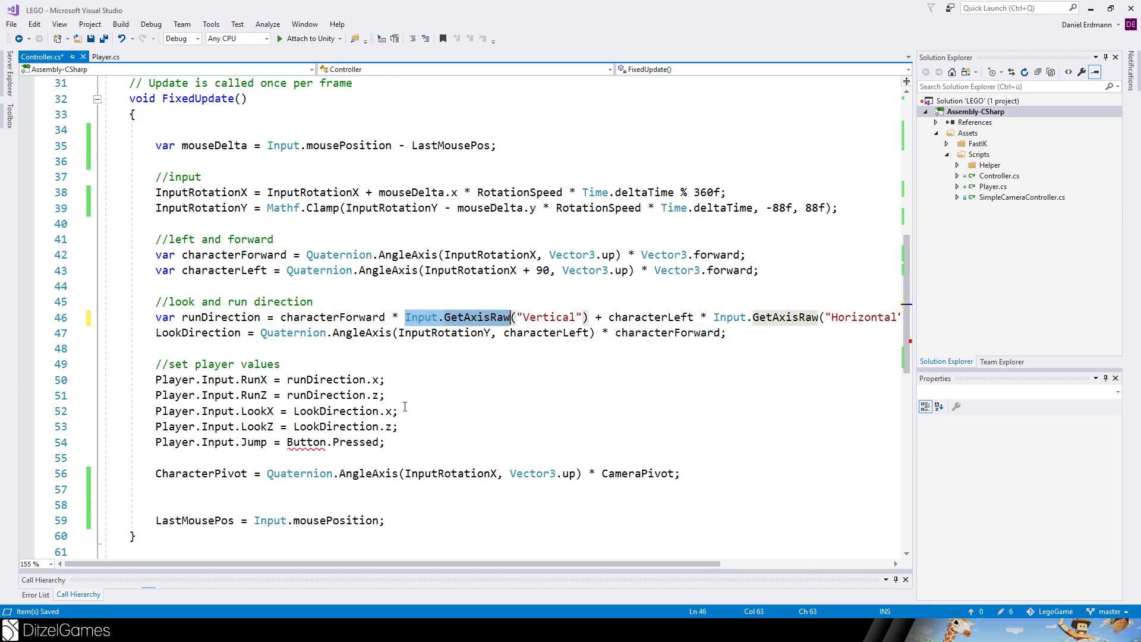
pyautogui.click(416, 318)
# Assign Input.GetKey(KeyCode.Space) to Player.Input.Jump in place of Button.Pressed and save the script.
pyautogui.moveTo(287, 442); pyautogui.dragTo(385, 442)
pyautogui.write('Input.GetKey(KeyCode.Space)')
pyautogui.click(300, 442)
pyautogui.moveTo(287, 442); pyautogui.dragTo(365, 442)
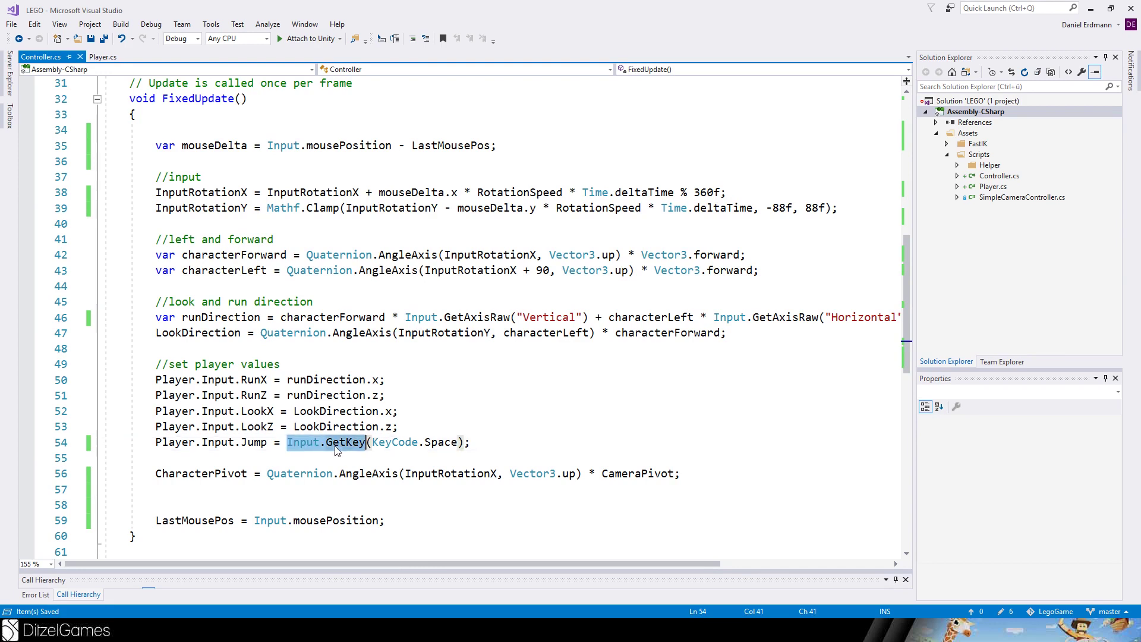
# Review the CharacterPivot calculation, remove the extra blank line above the LastMousePos assignment in FixedUpdate, and save the script.
pyautogui.doubleClick(174, 474)
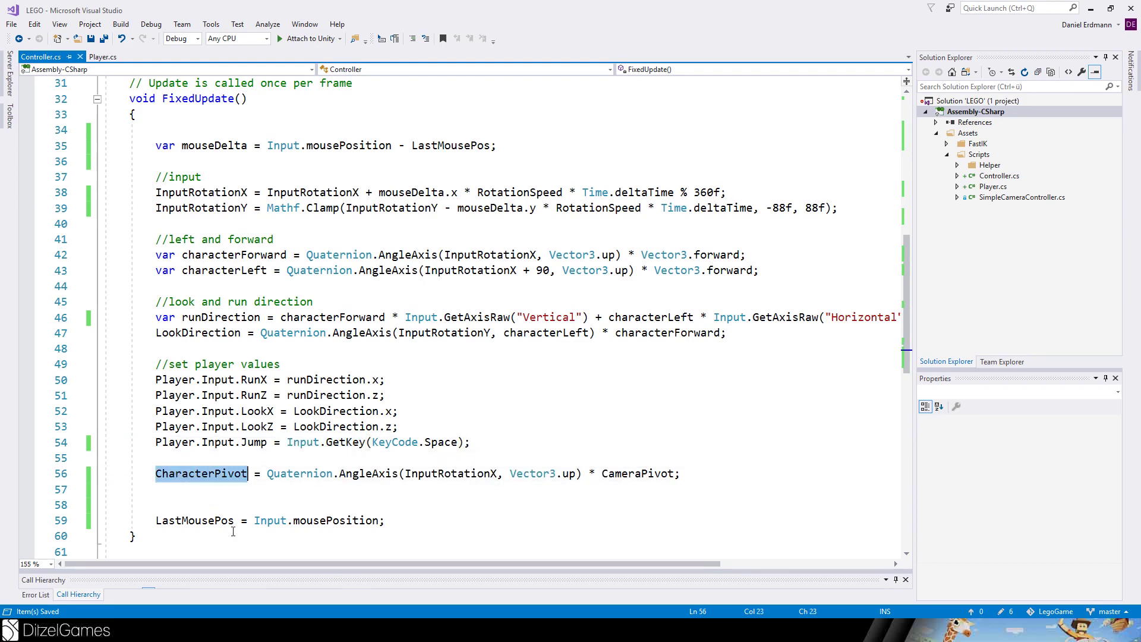
pyautogui.click(431, 474)
pyautogui.doubleClick(635, 473)
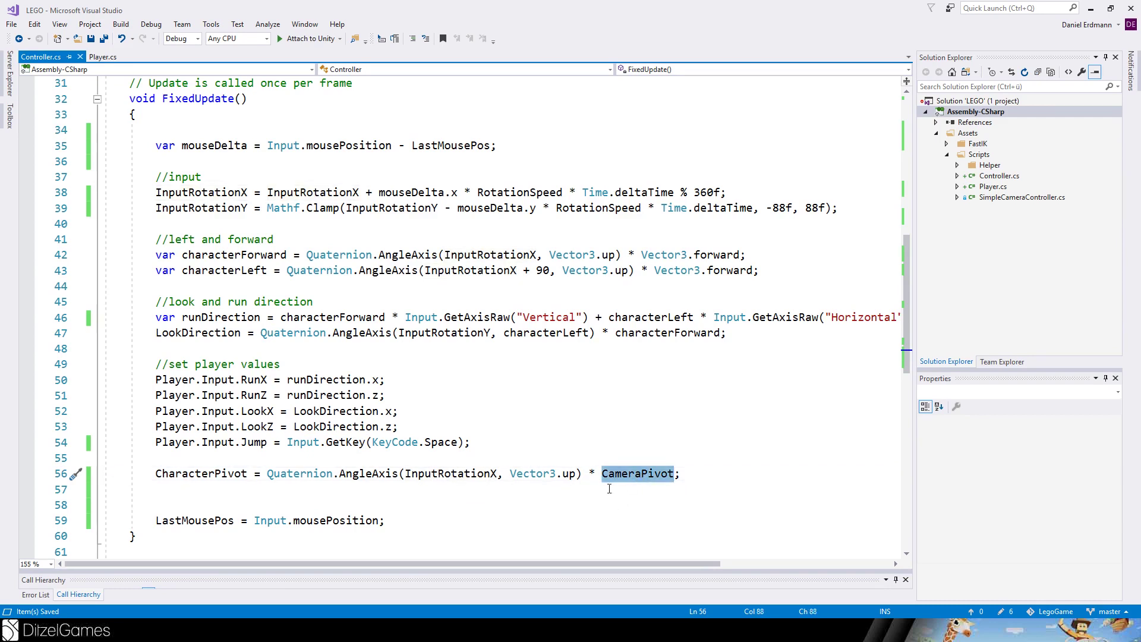
pyautogui.moveTo(268, 473); pyautogui.dragTo(582, 482)
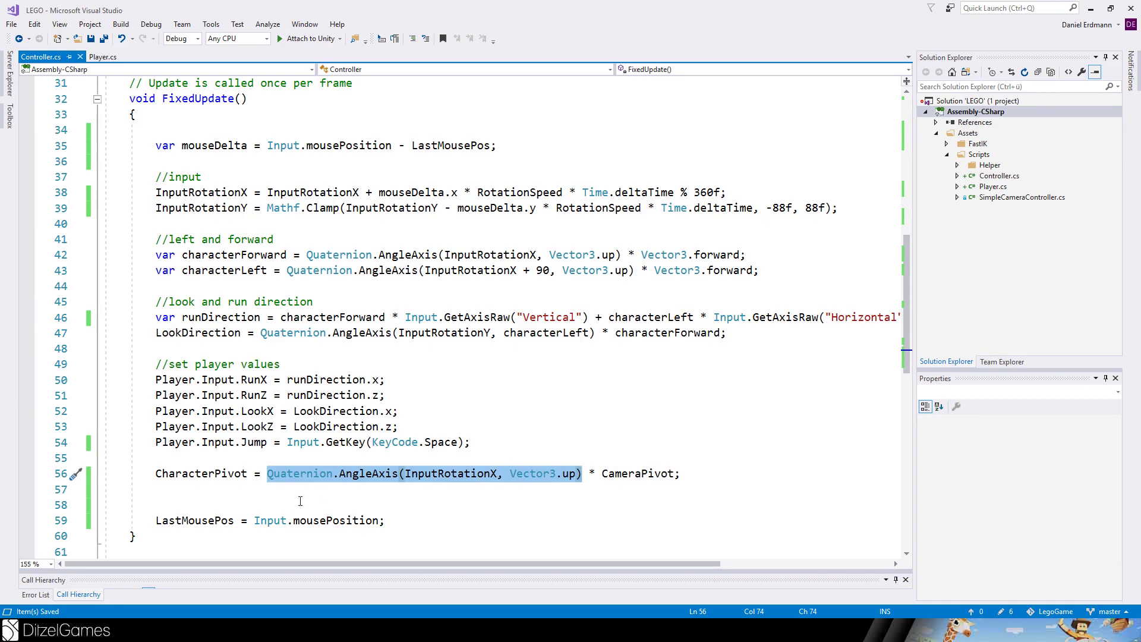
pyautogui.click(172, 523)
pyautogui.click(204, 504)
pyautogui.press('BackSpace')
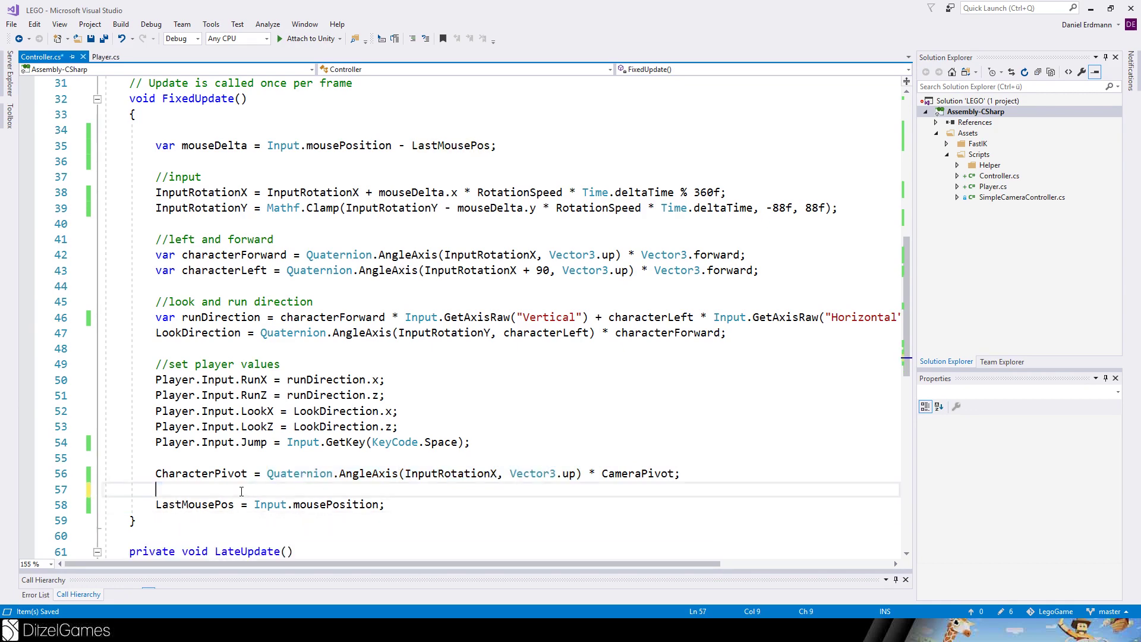
pyautogui.scroll(7, 328, 452)
pyautogui.scroll(-6, 297, 453)
pyautogui.scroll(6, 267, 455)
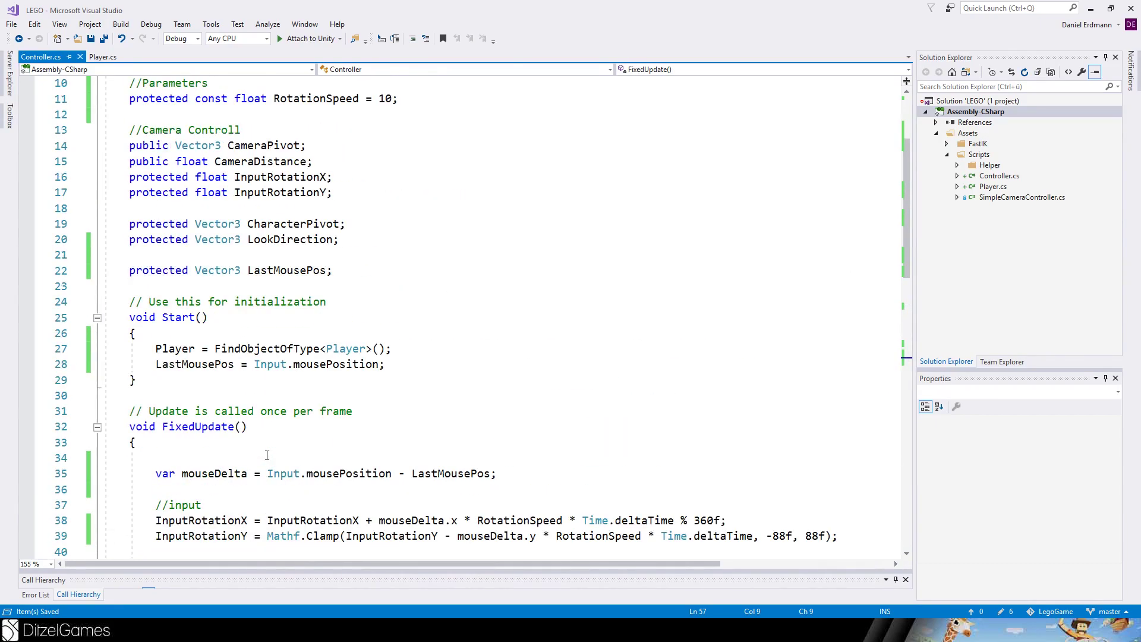
# Switch to Unity and add the Player and Controller scripts as components to the figure object.
pyautogui.hotkey('alt', 'Tab')
pyautogui.click(952, 254)
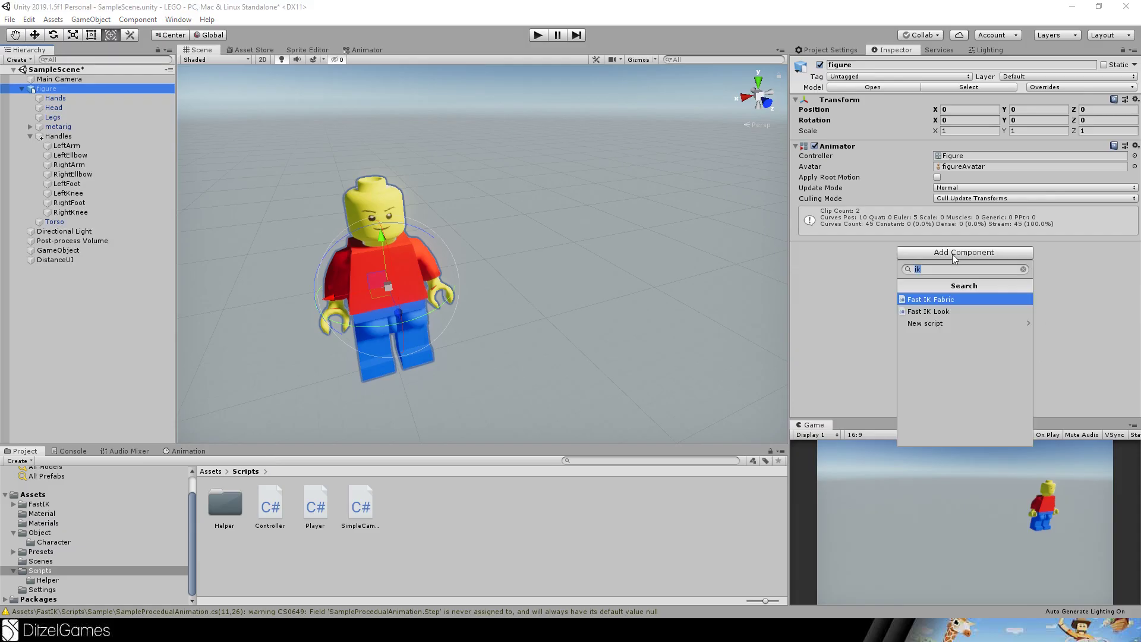
pyautogui.write('play')
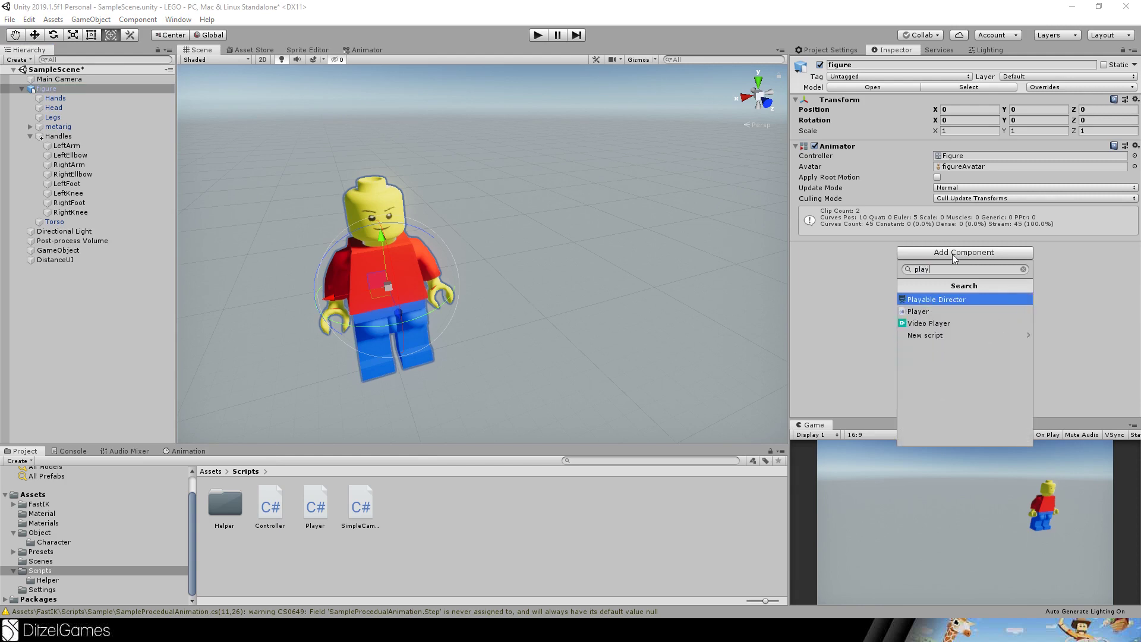
pyautogui.press('Down')
pyautogui.press('Return')
pyautogui.click(953, 279)
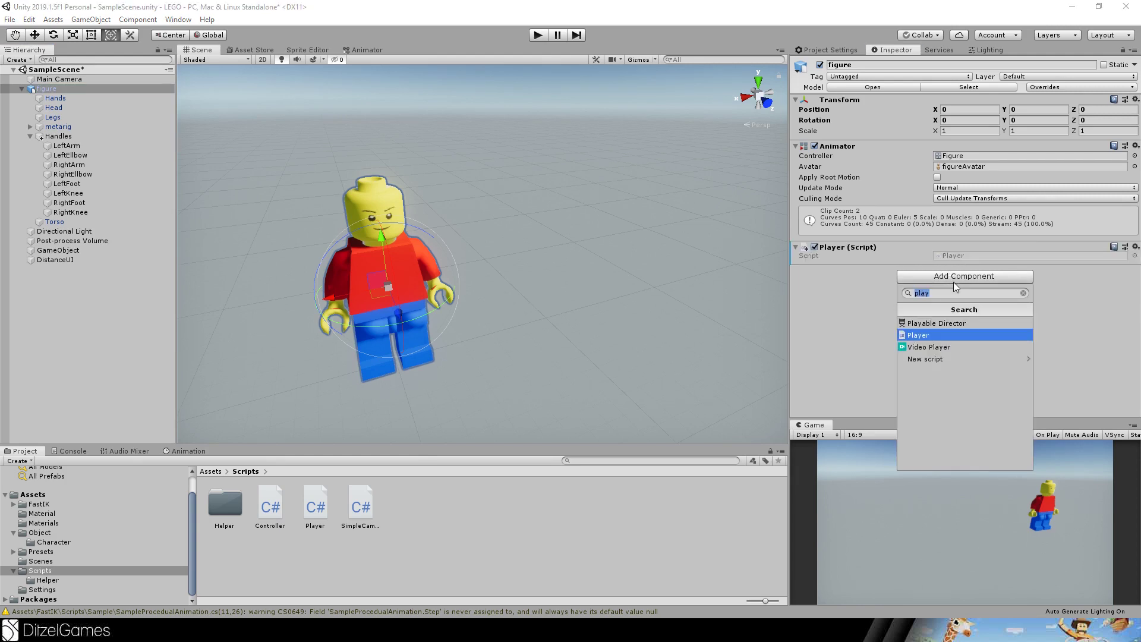
pyautogui.write('contr')
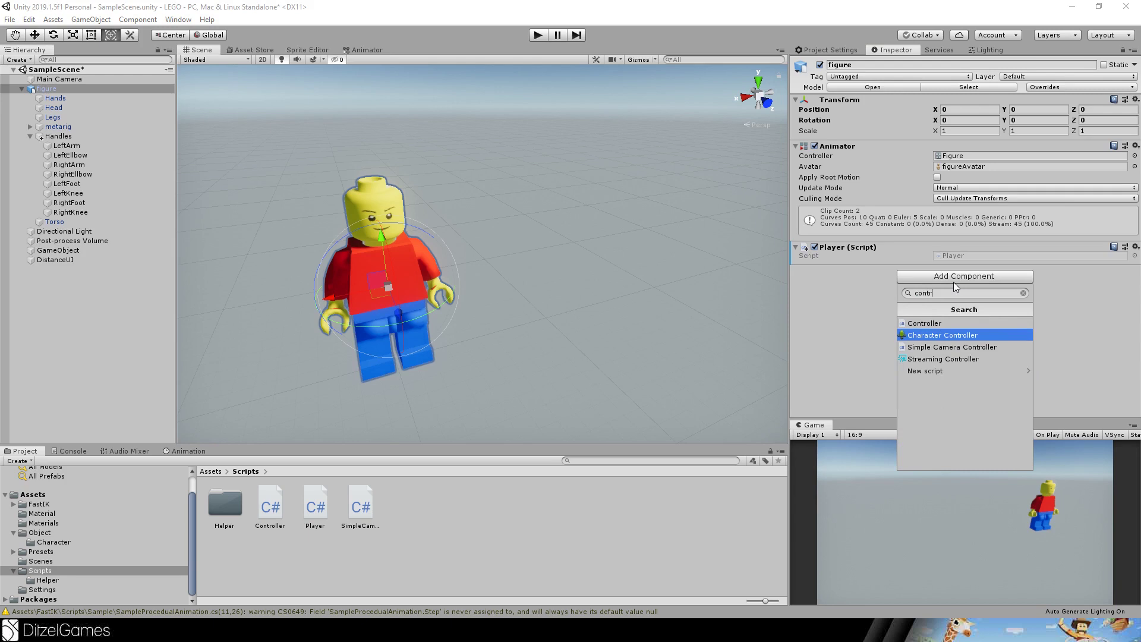
pyautogui.press('Up')
pyautogui.press('Return')
# Add a Rigidbody and a Capsule Collider component to the figure.
pyautogui.click(944, 321)
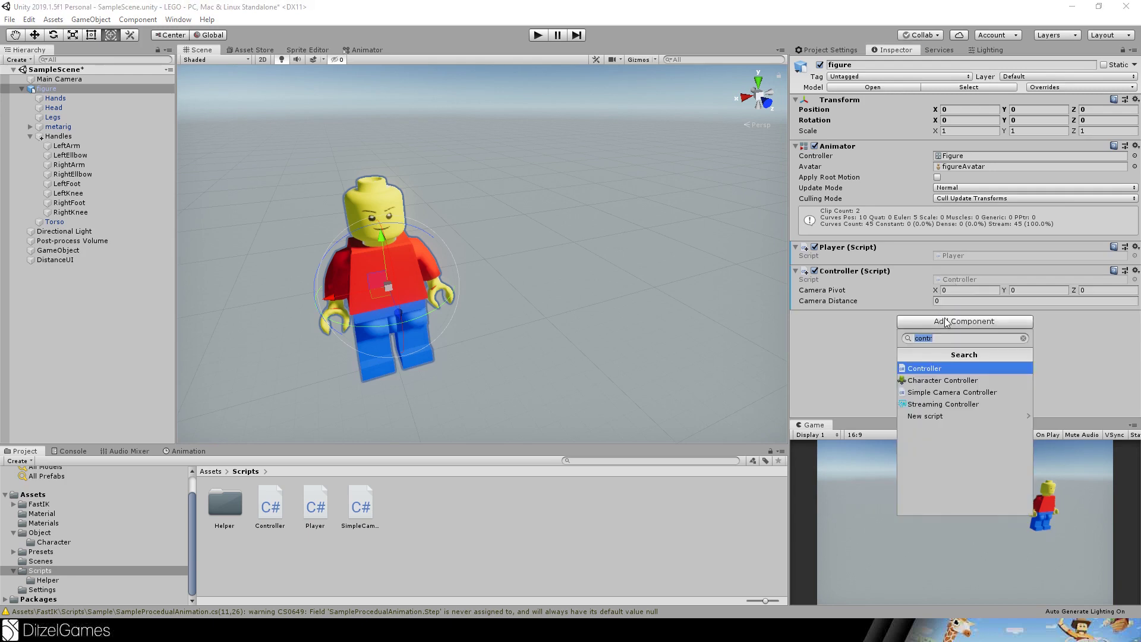
pyautogui.write('rigid')
pyautogui.press('Return')
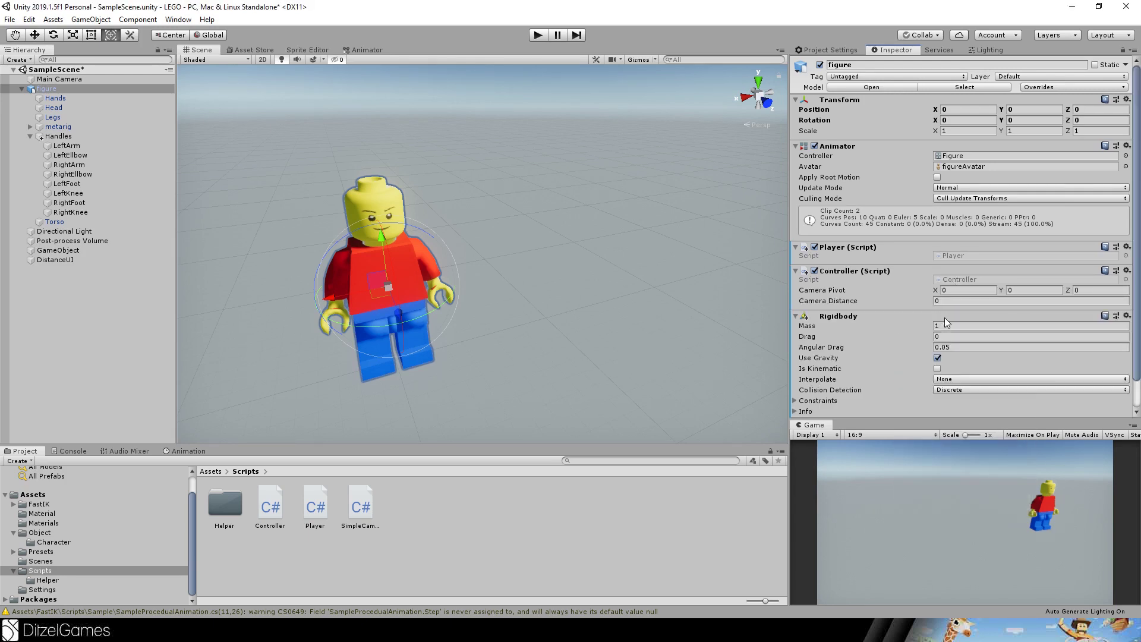
pyautogui.scroll(-2, 943, 317)
pyautogui.click(947, 402)
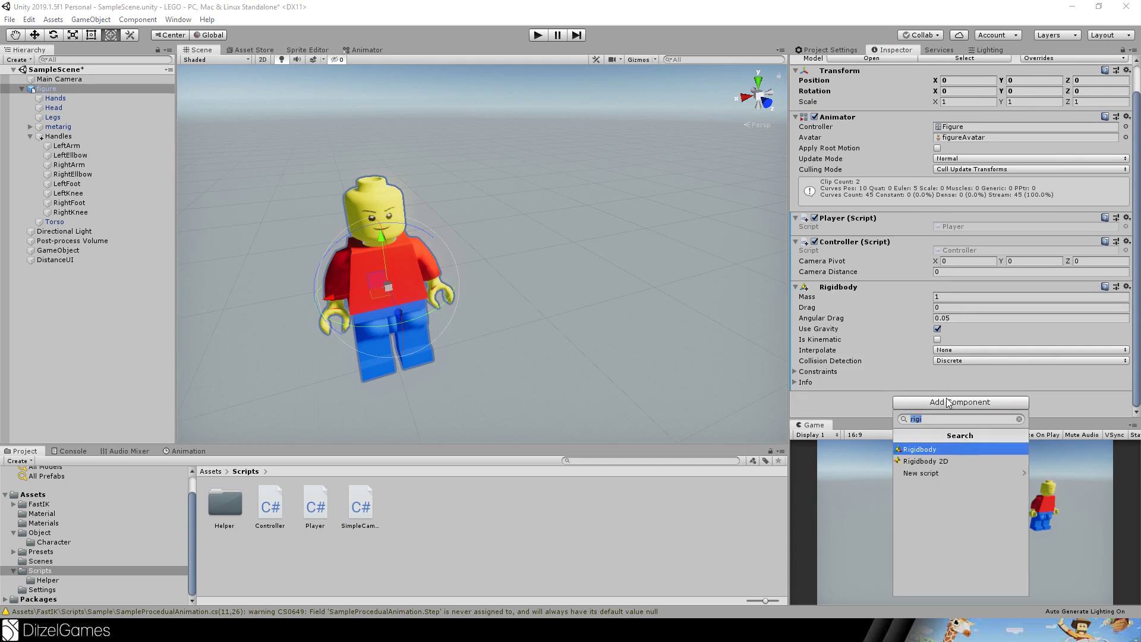
pyautogui.write('capsule')
pyautogui.press('Return')
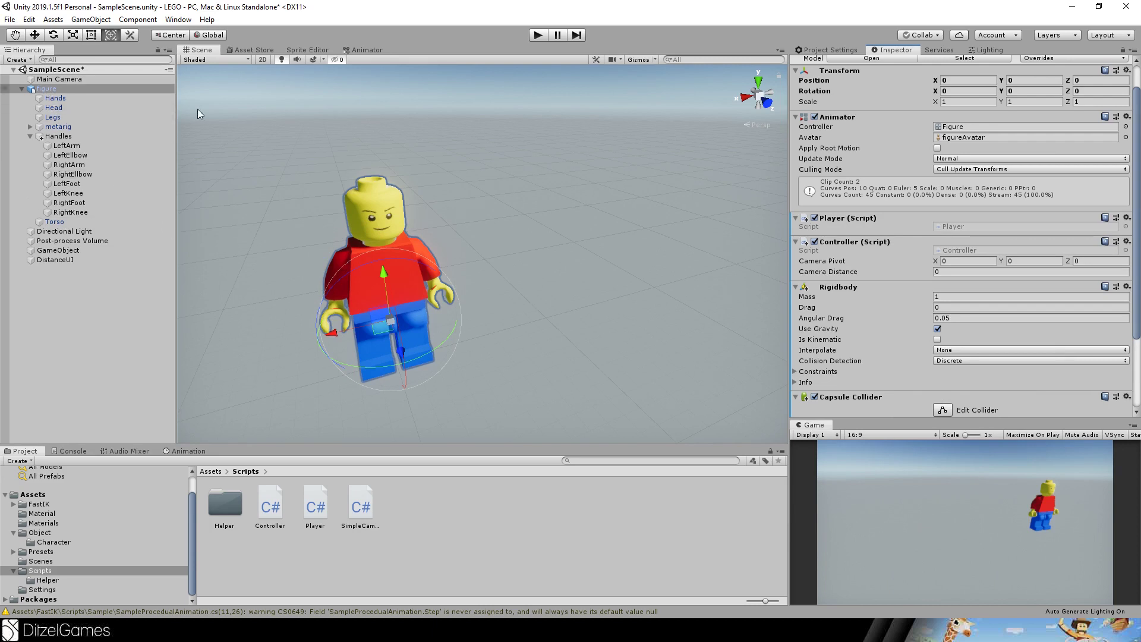
# Reshape the capsule collider around the figure in the front view to a height of about 1 and a radius of about 0.34.
pyautogui.scroll(-3, 927, 244)
pyautogui.click(942, 315)
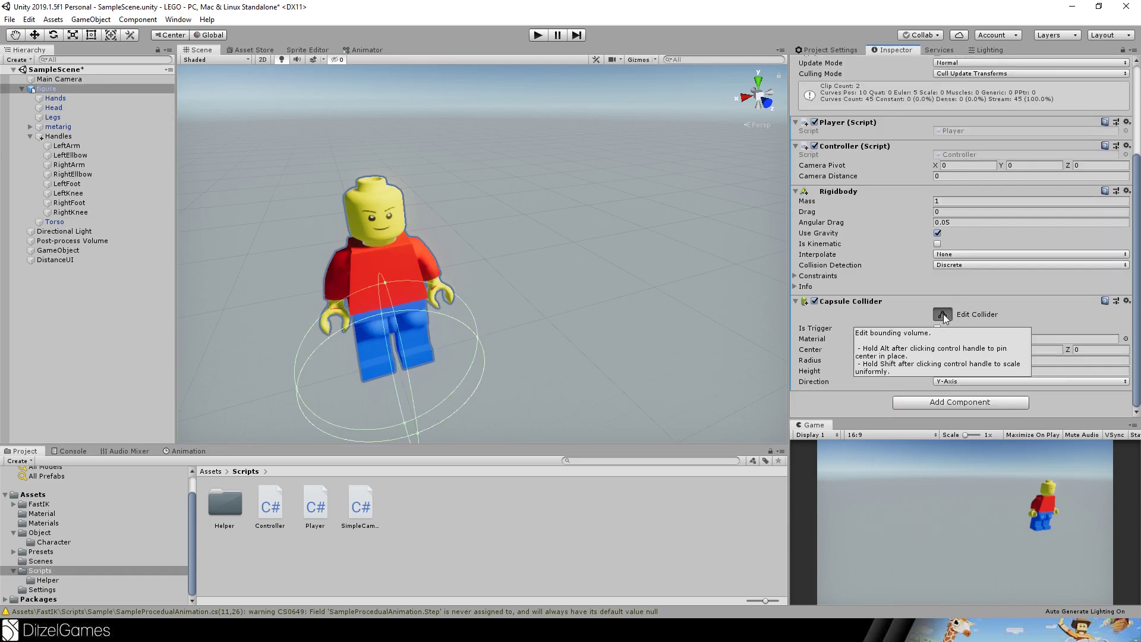
pyautogui.moveTo(385, 288); pyautogui.dragTo(387, 238)
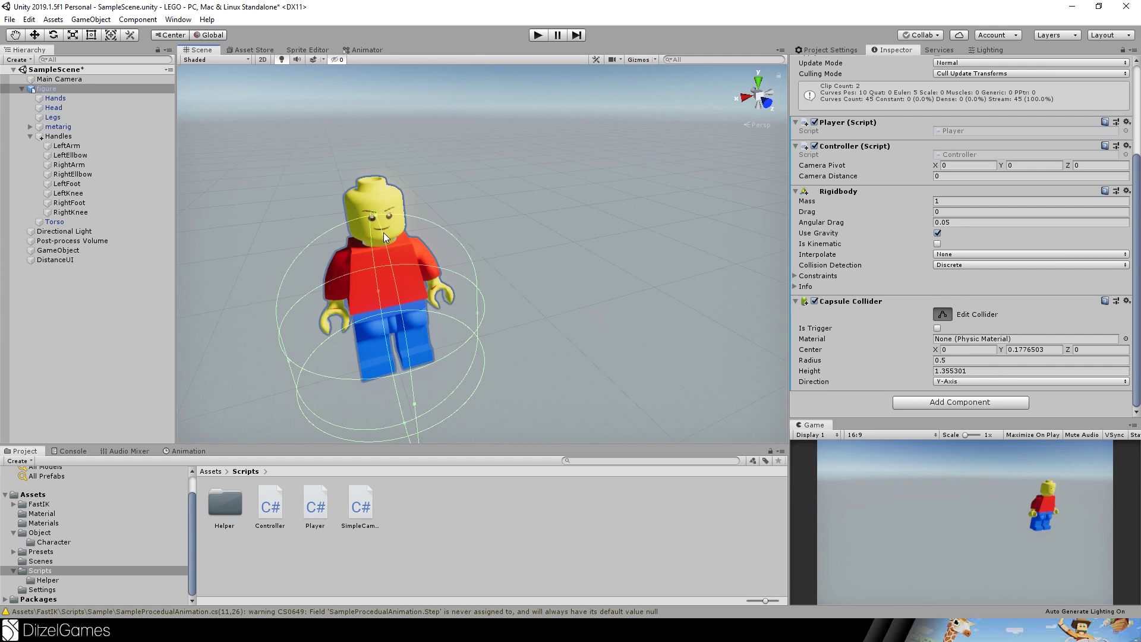
pyautogui.click(765, 102)
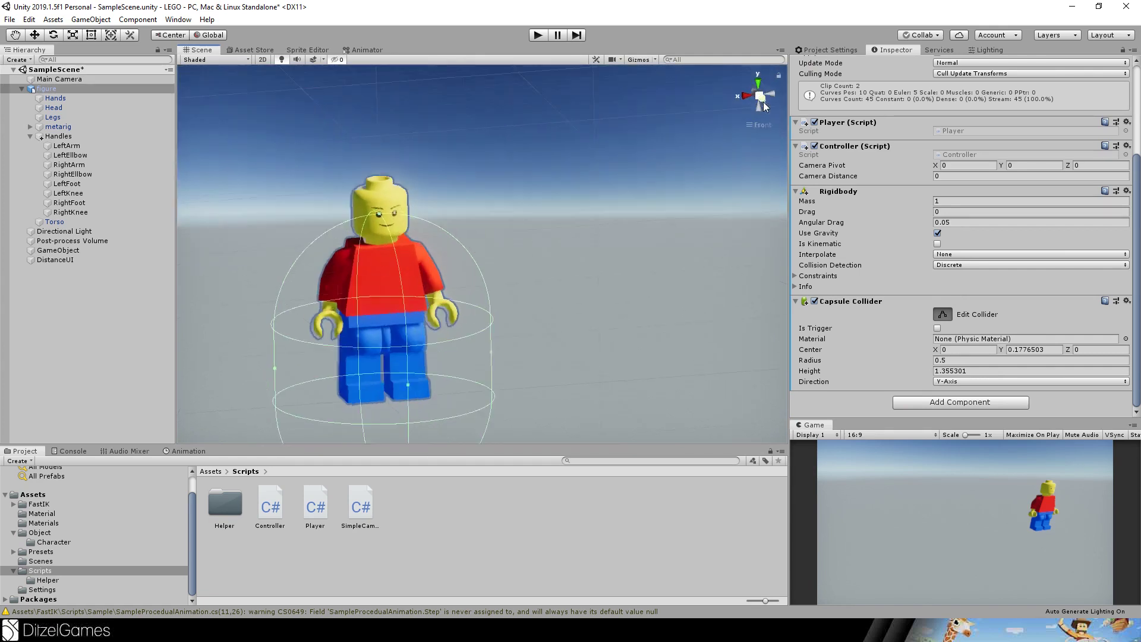
pyautogui.moveTo(420, 441); pyautogui.dragTo(422, 366)
pyautogui.moveTo(497, 308); pyautogui.dragTo(449, 311)
pyautogui.click(349, 309)
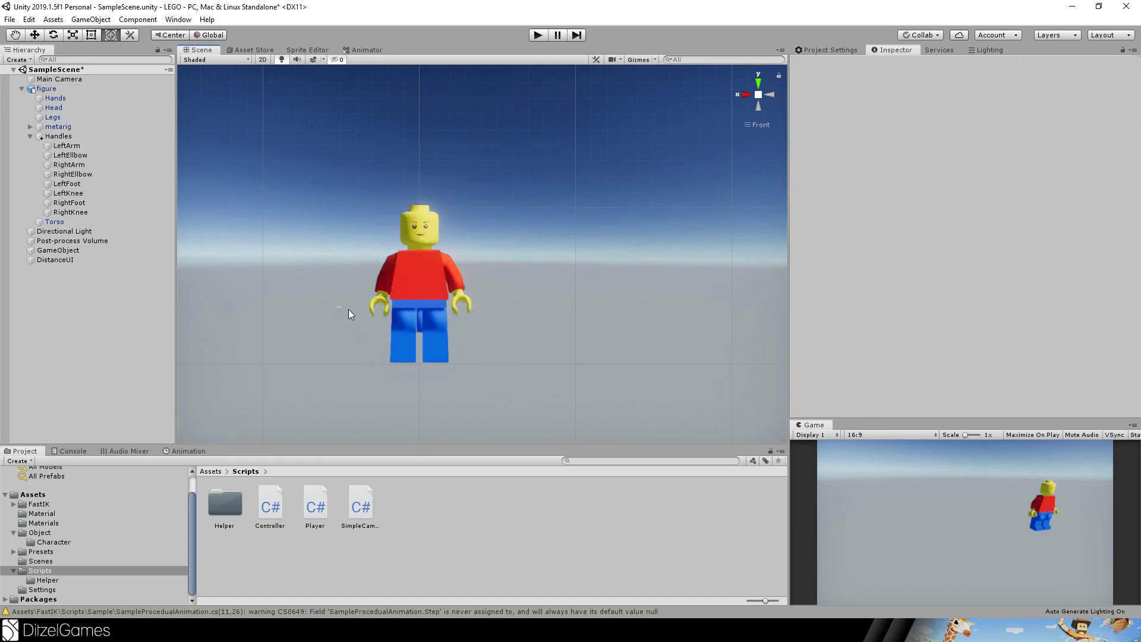
# Pull in the capsule collider's overhanging side so it is centred on the figure with a radius of about 0.18.
pyautogui.click(83, 88)
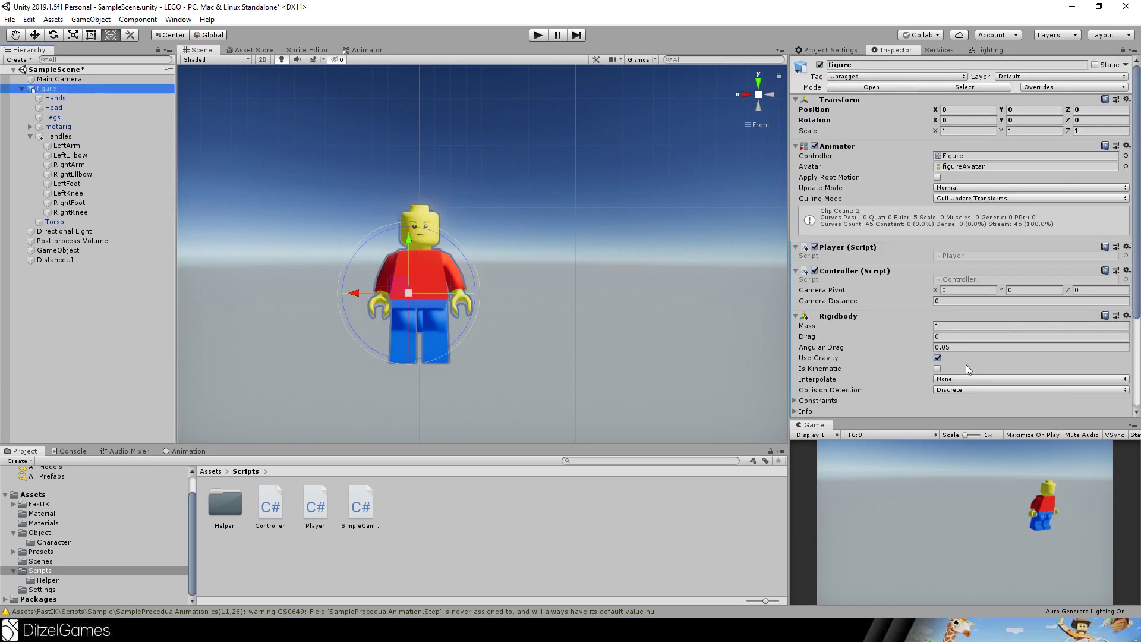
pyautogui.scroll(-5, 957, 361)
pyautogui.click(934, 315)
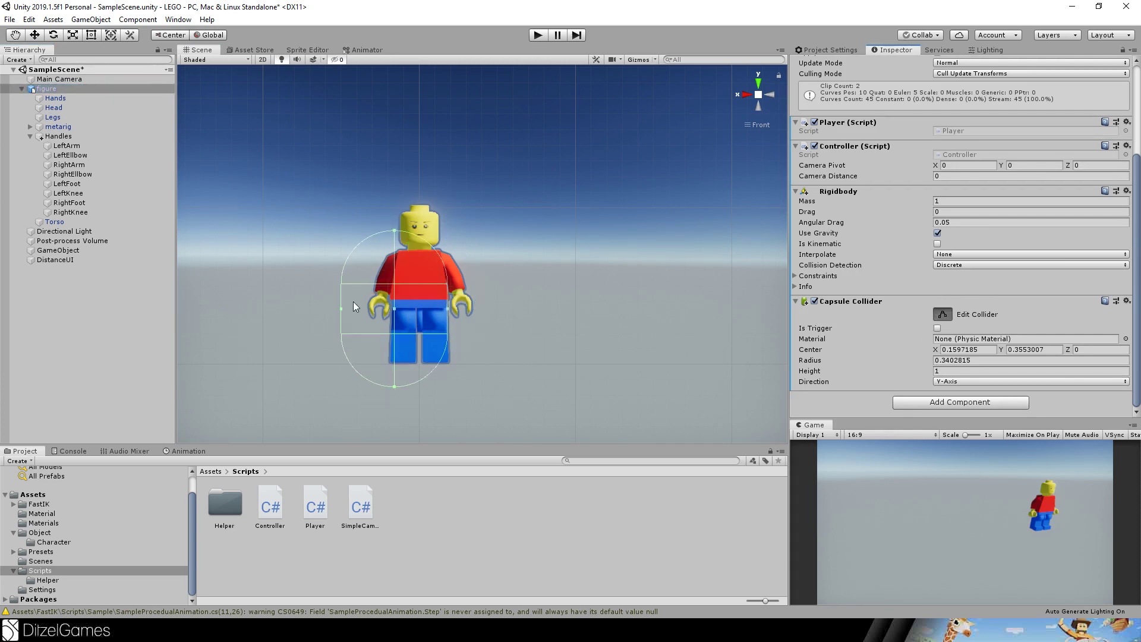
pyautogui.moveTo(341, 308); pyautogui.dragTo(391, 309)
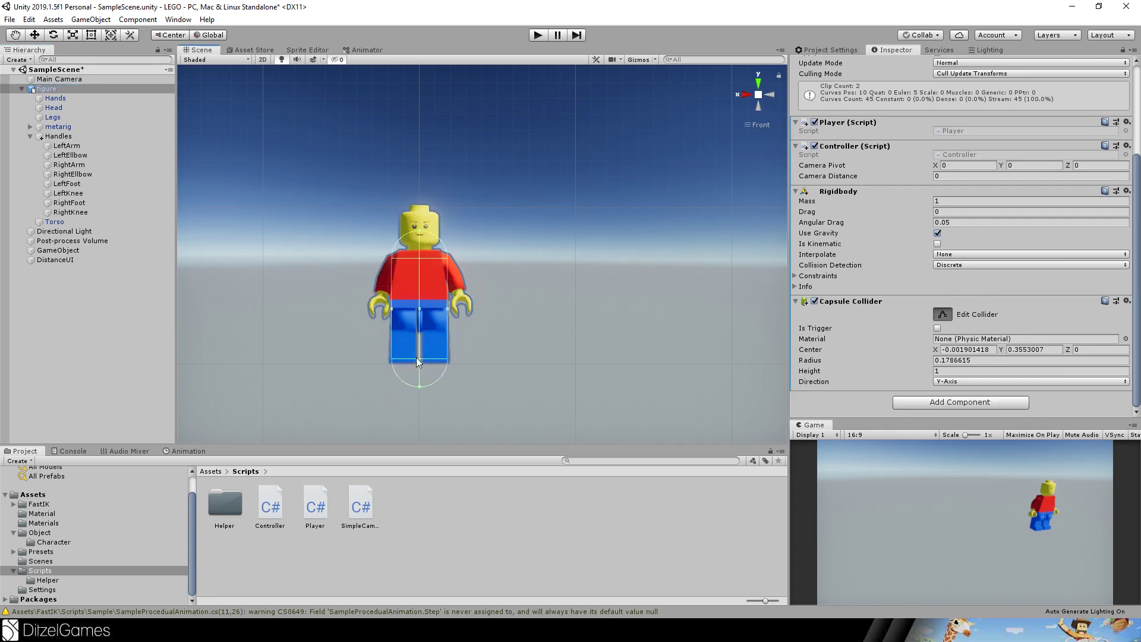
pyautogui.click(419, 387)
# Raise the lower end of the capsule collider to the figure's feet, giving a height of about 0.86.
pyautogui.click(46, 88)
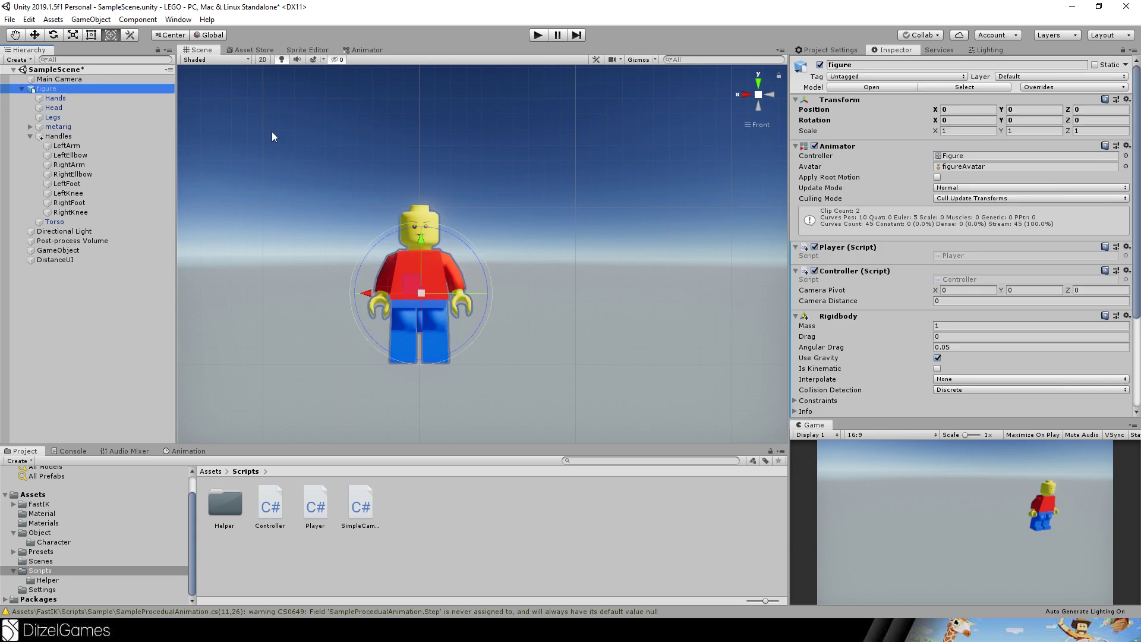
pyautogui.scroll(-5, 899, 343)
pyautogui.click(943, 313)
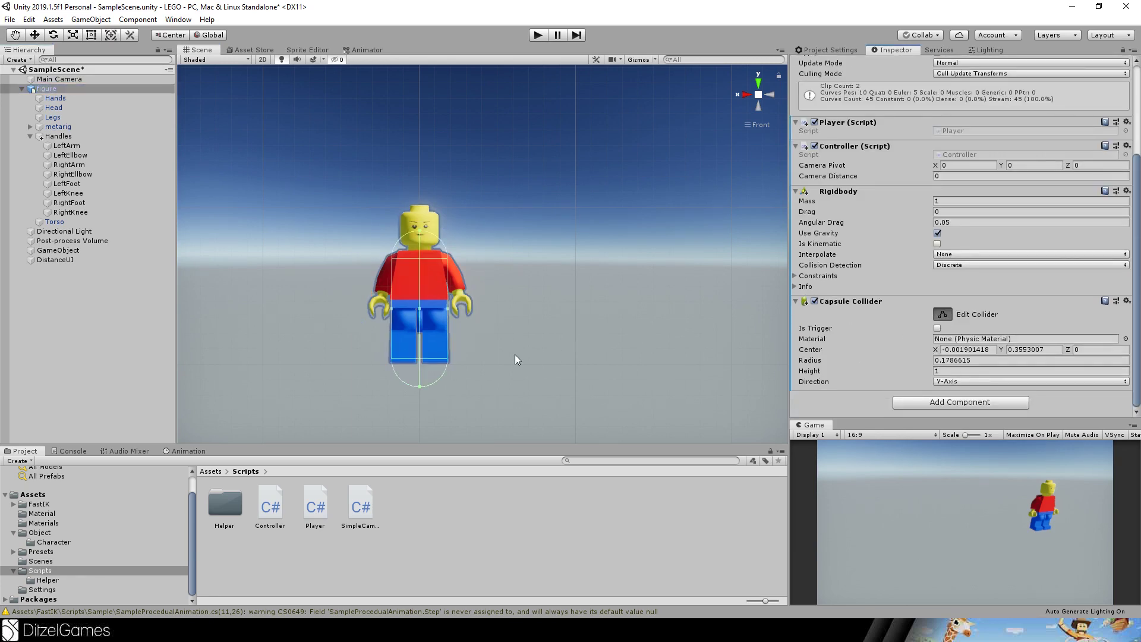
pyautogui.moveTo(420, 383); pyautogui.dragTo(422, 370)
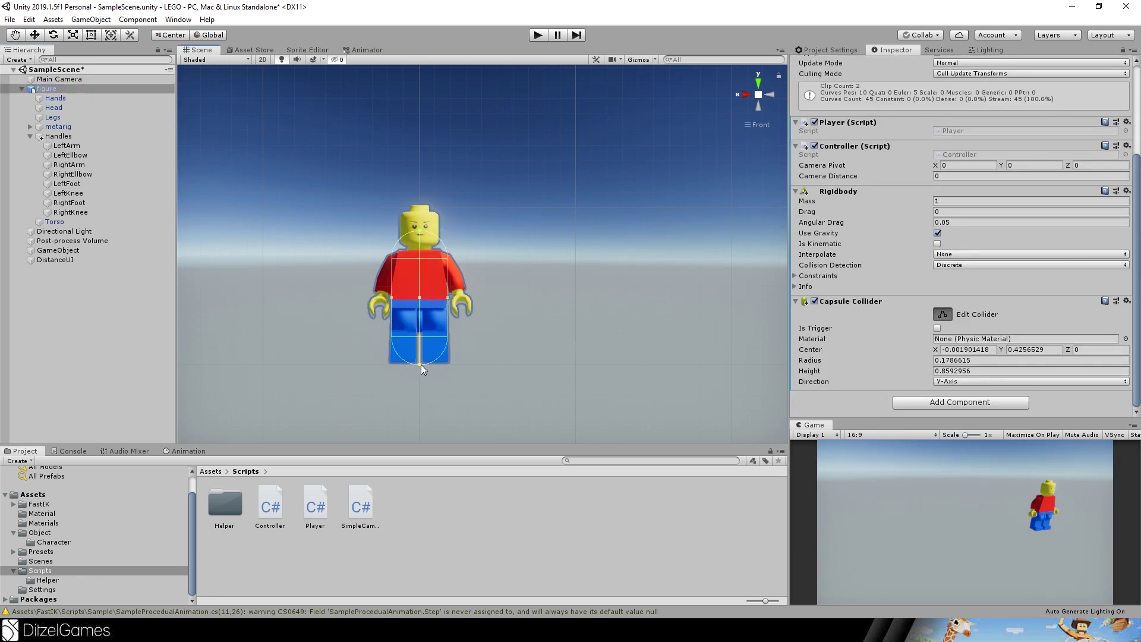
# Extend the capsule collider to the top of the head, giving a height of about 1.02, and freeze the Rigidbody's rotation on X and Z.
pyautogui.moveTo(420, 235); pyautogui.dragTo(420, 207)
pyautogui.click(795, 276)
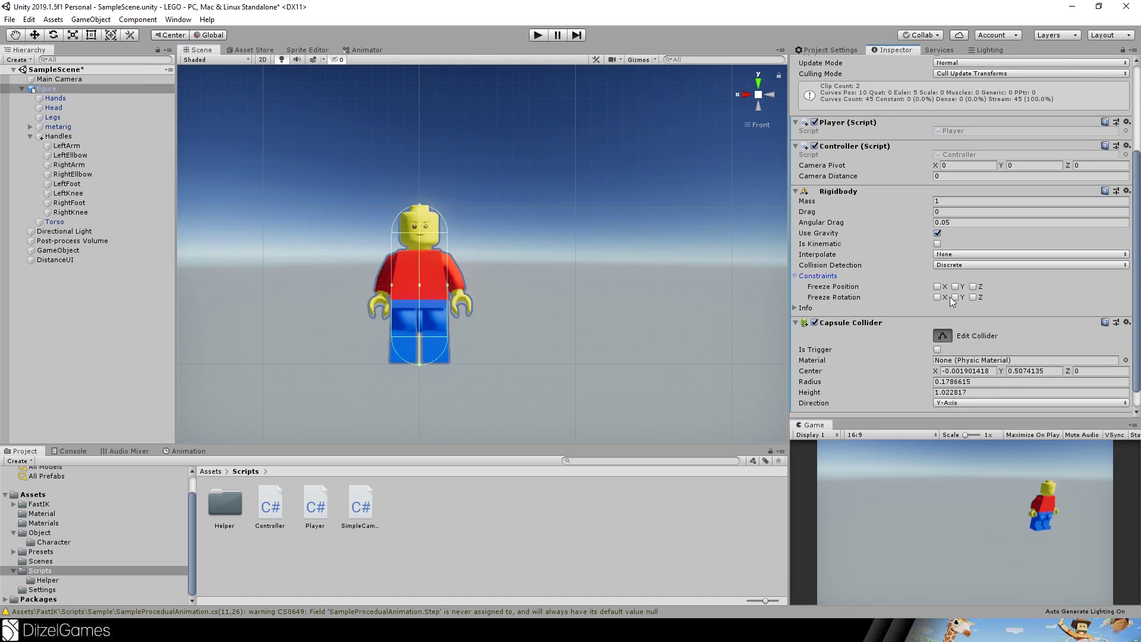
pyautogui.click(939, 297)
pyautogui.scroll(3, 873, 247)
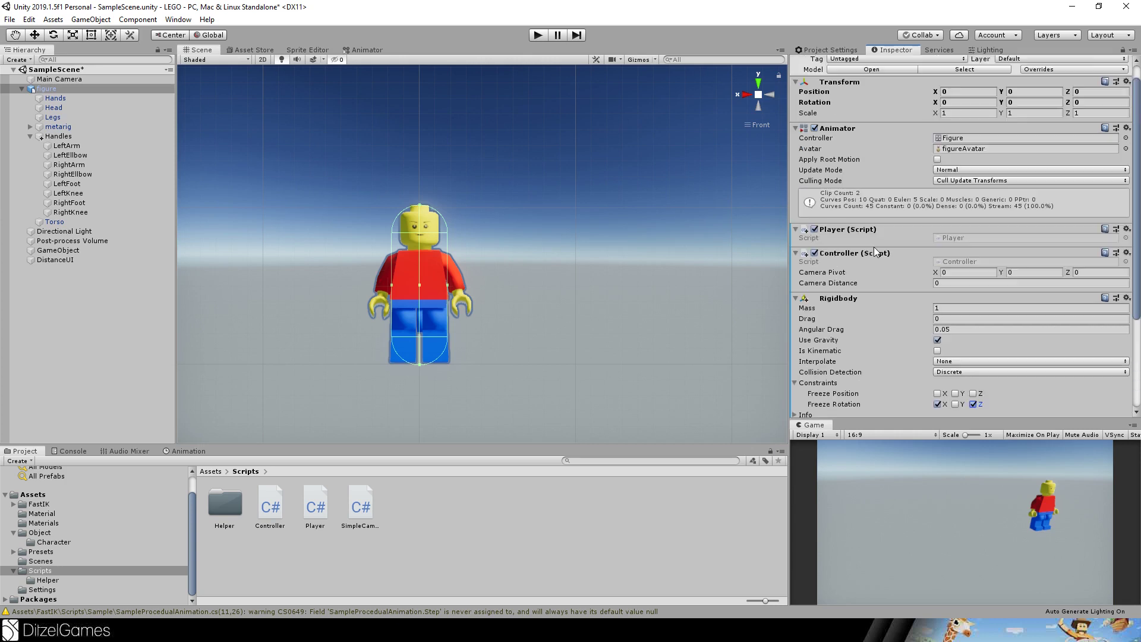
# Set the Rigidbody's drag to 0.01.
pyautogui.click(952, 306)
pyautogui.scroll(-3, 953, 306)
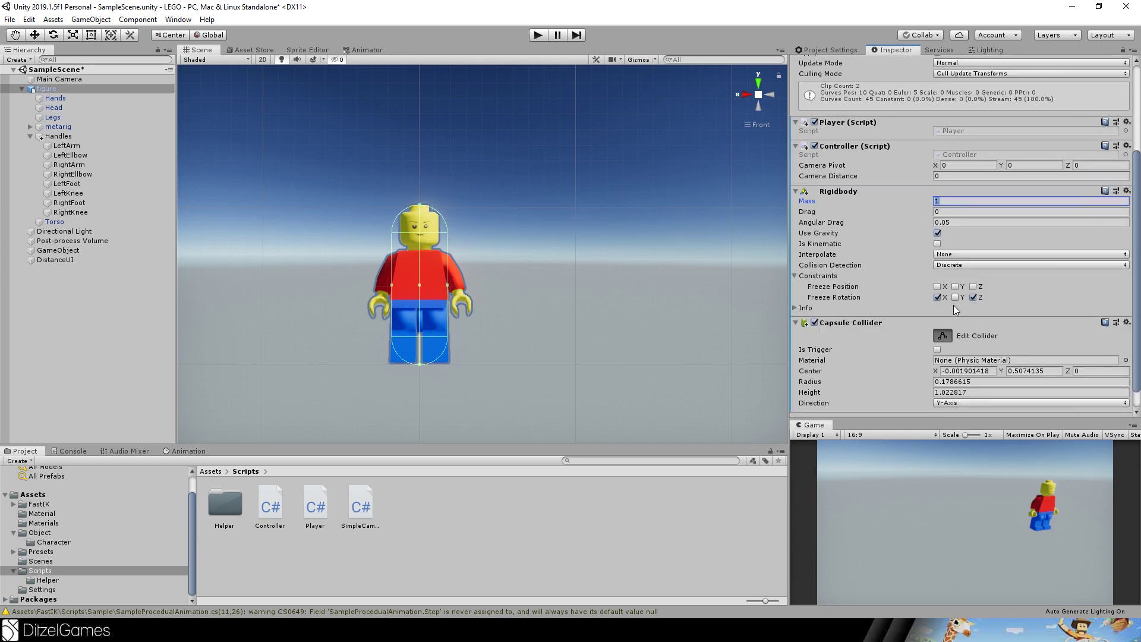
pyautogui.click(948, 211)
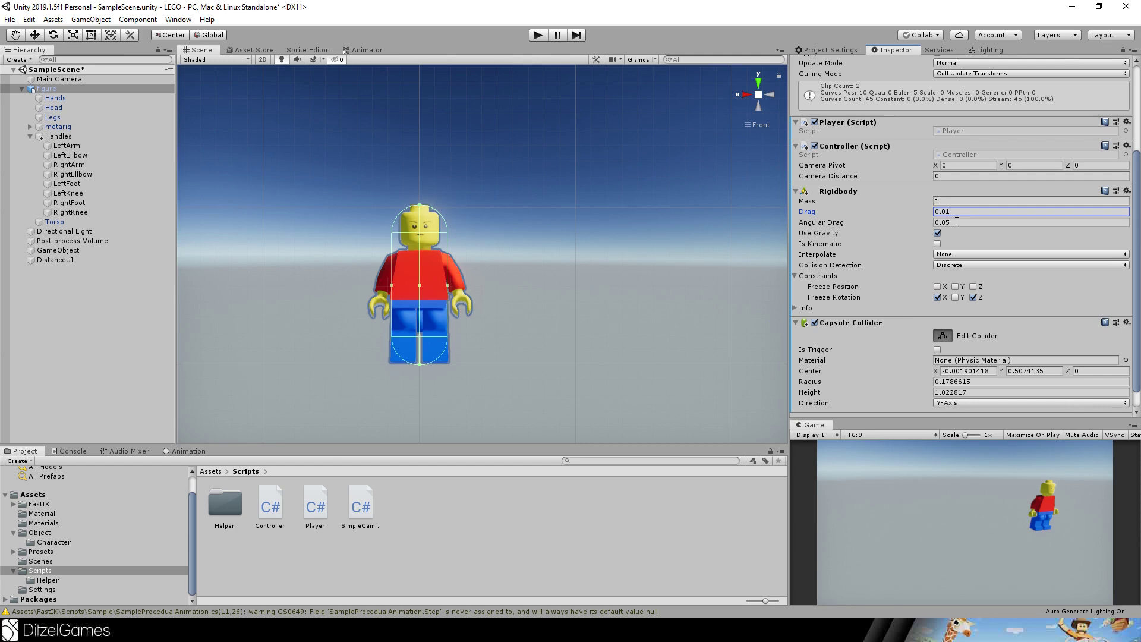
pyautogui.write('0.01')
# Set the figure's Controller script to a camera pivot Y of 0.8 and a camera distance of 10.
pyautogui.scroll(3, 903, 247)
pyautogui.click(955, 268)
pyautogui.click(1036, 272)
pyautogui.click(1108, 272)
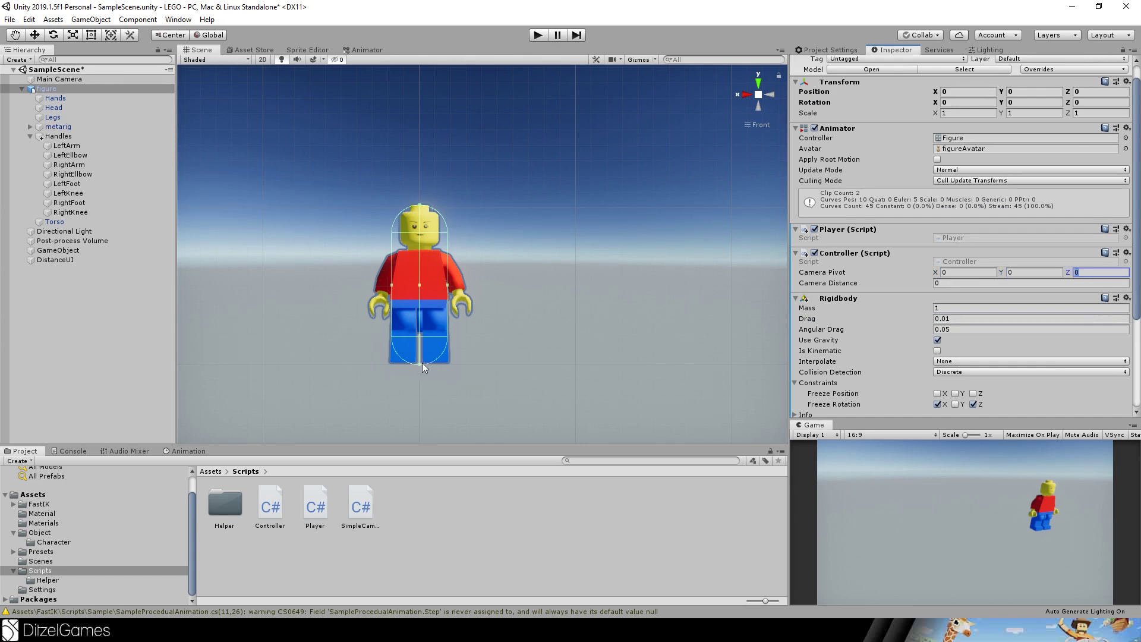
pyautogui.click(54, 108)
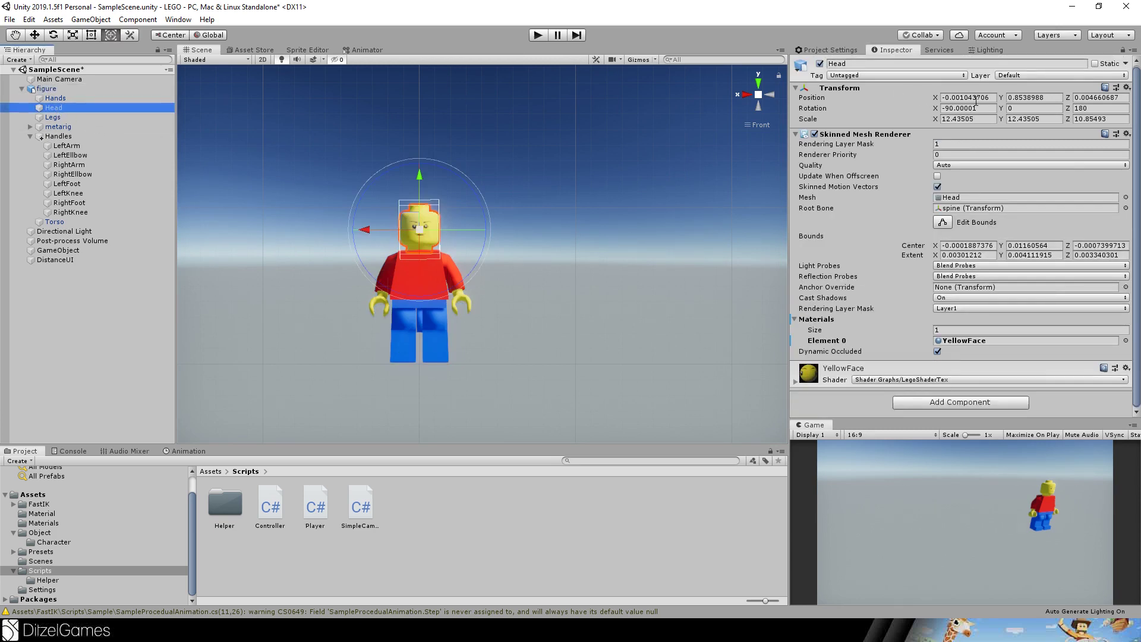
pyautogui.click(45, 89)
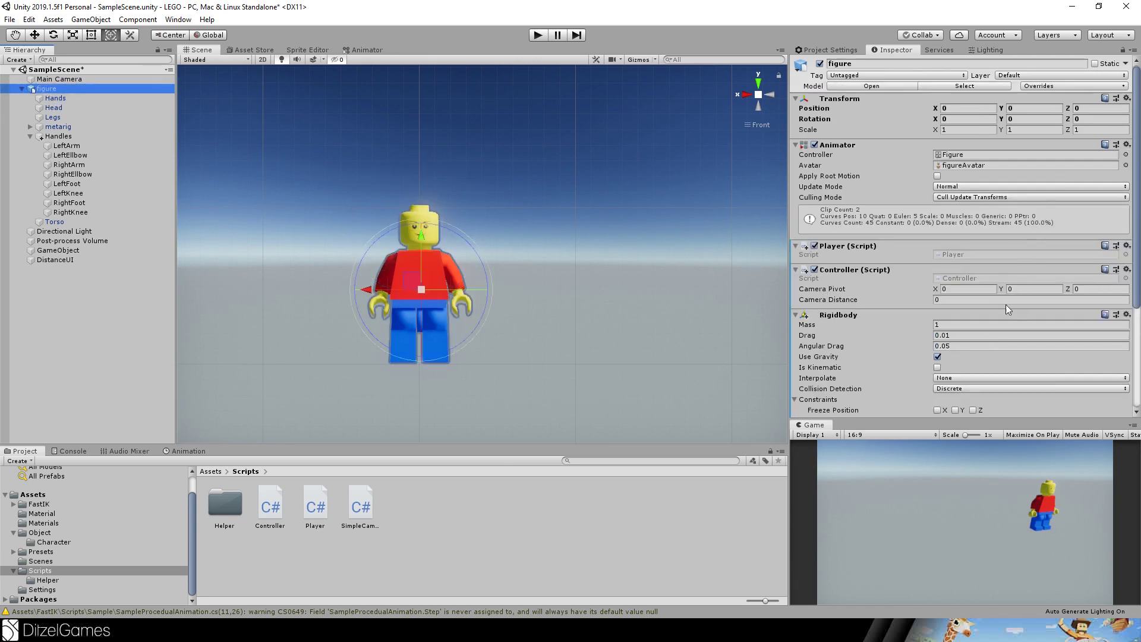
pyautogui.click(1018, 288)
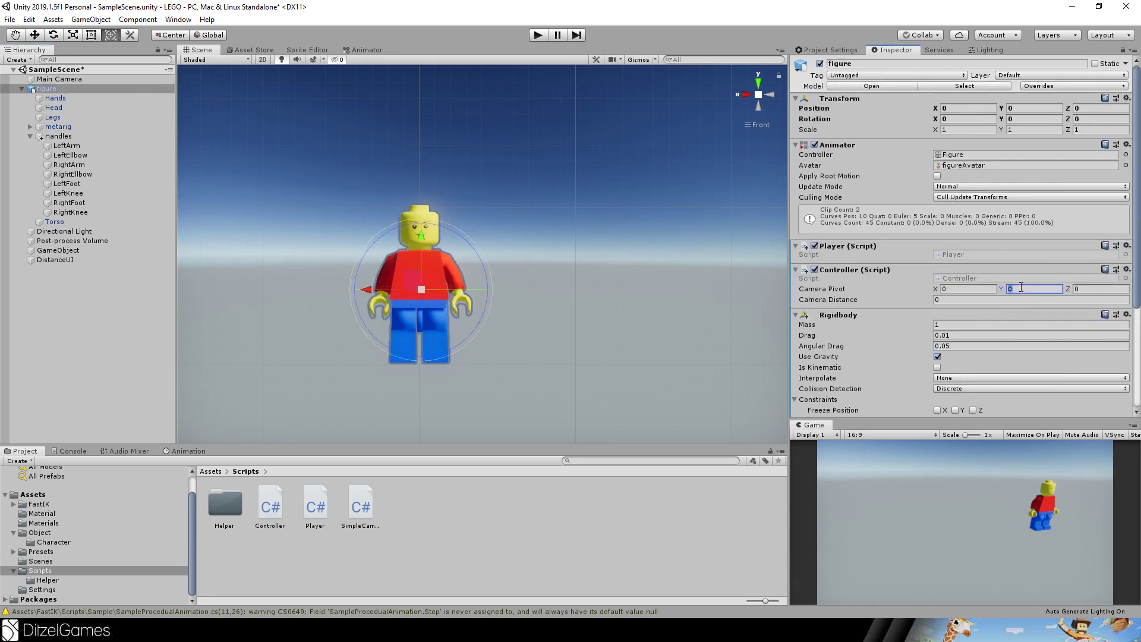
pyautogui.write('0.8')
pyautogui.click(959, 299)
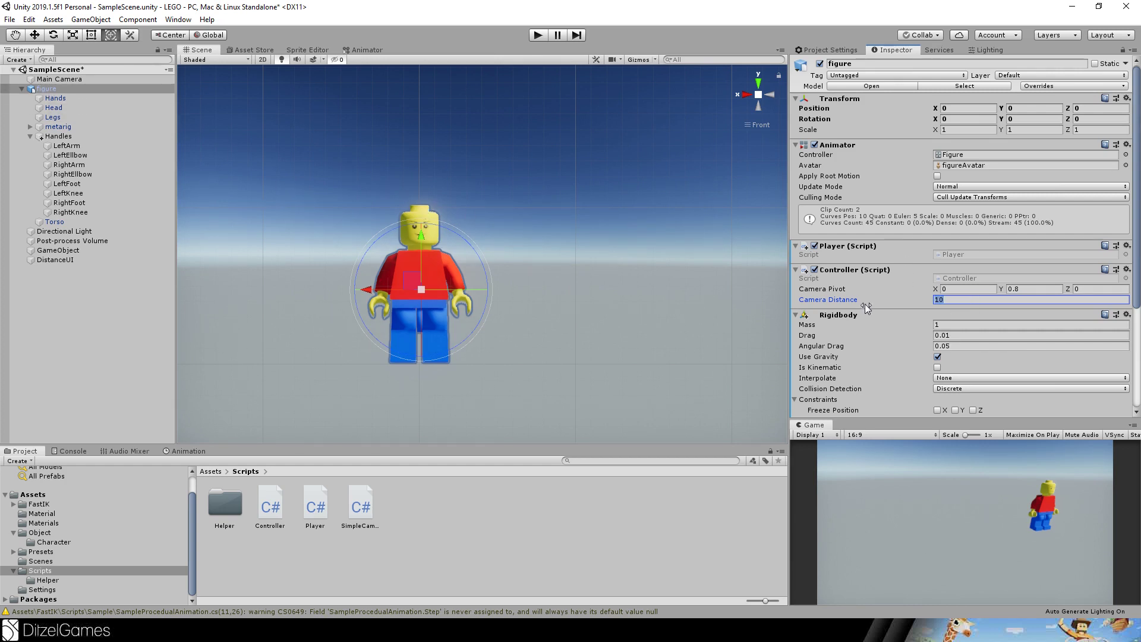
# Add a plane to the scene as the ground under the figure.
pyautogui.rightClick(24, 313)
pyautogui.moveTo(61, 433)
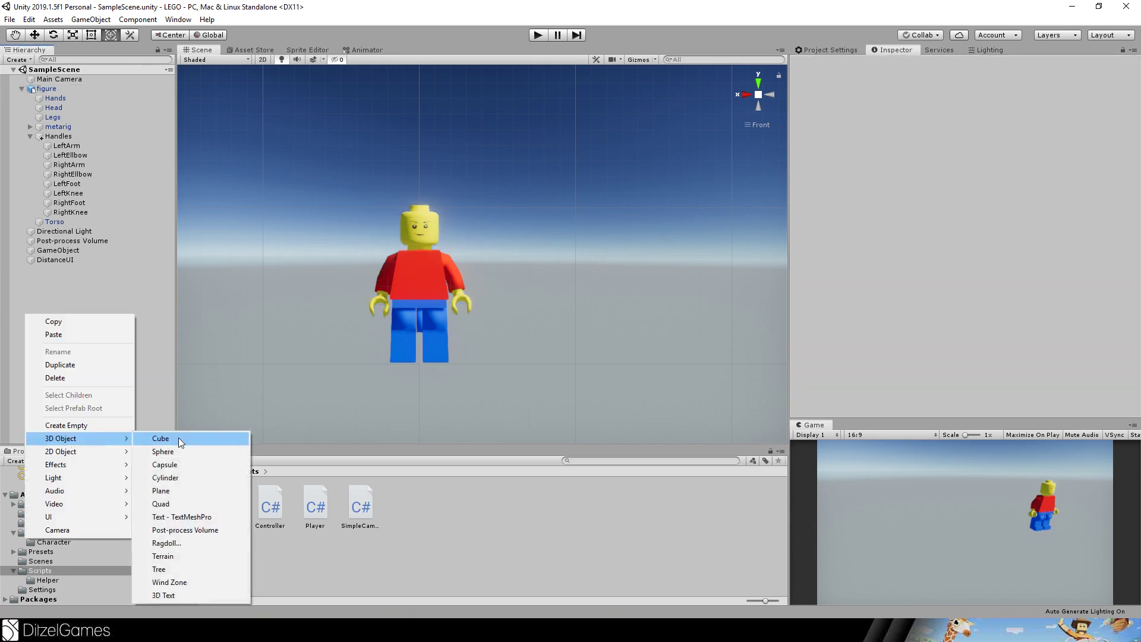
pyautogui.click(190, 489)
# Add a cube beside the figure and scale it to 3.28 in X, 3.13 in Y and 1.06 in Z.
pyautogui.rightClick(62, 295)
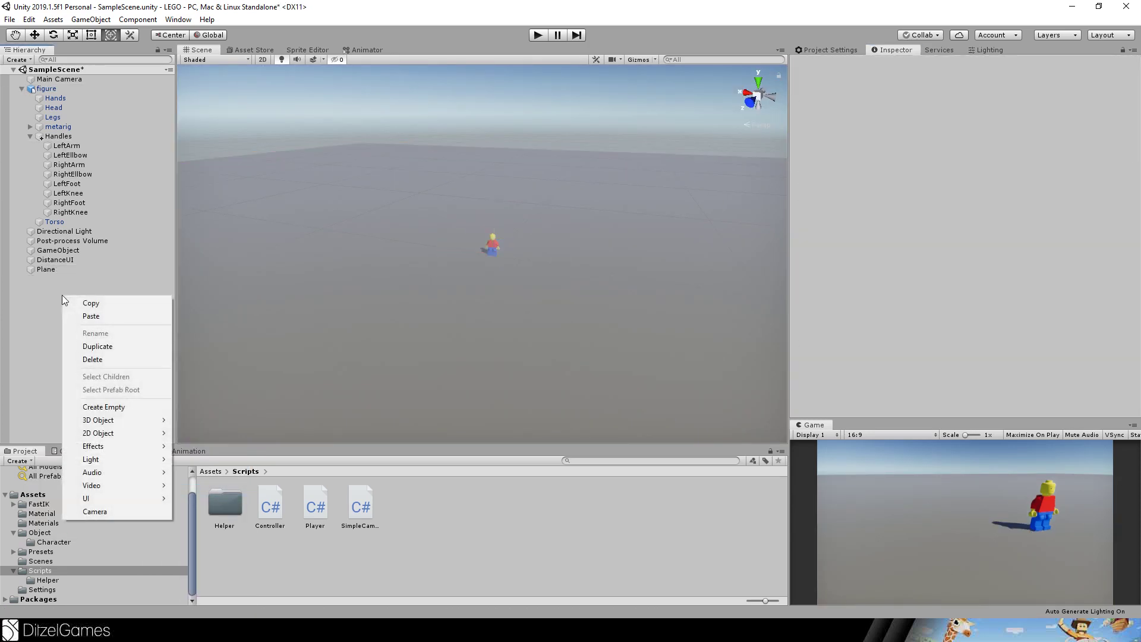
pyautogui.moveTo(159, 425)
pyautogui.click(197, 420)
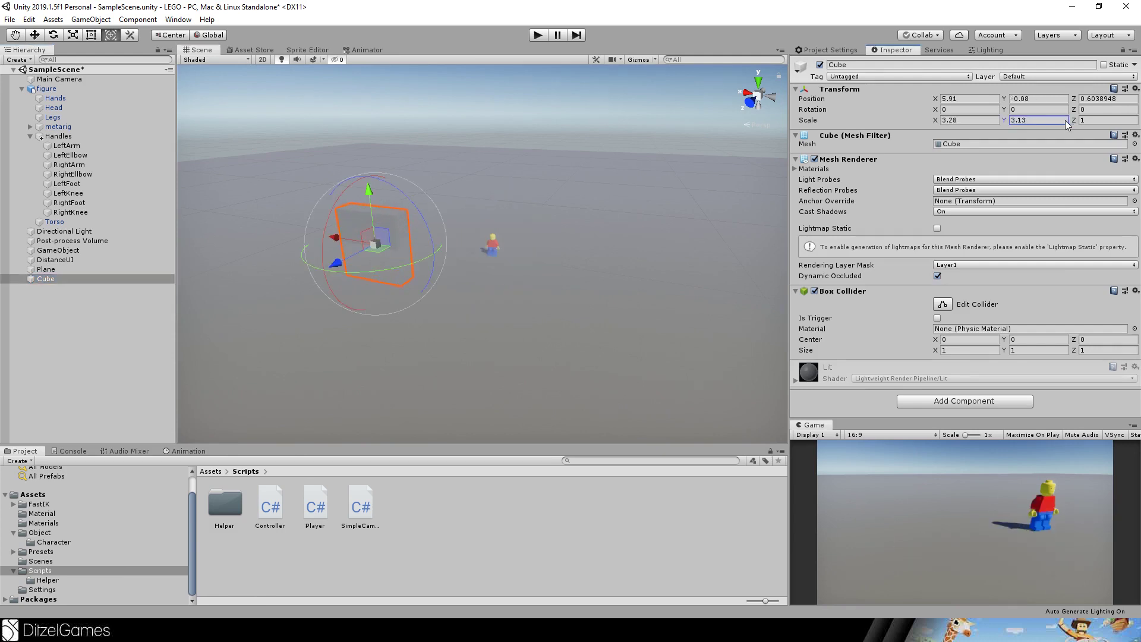
pyautogui.write('1.06')
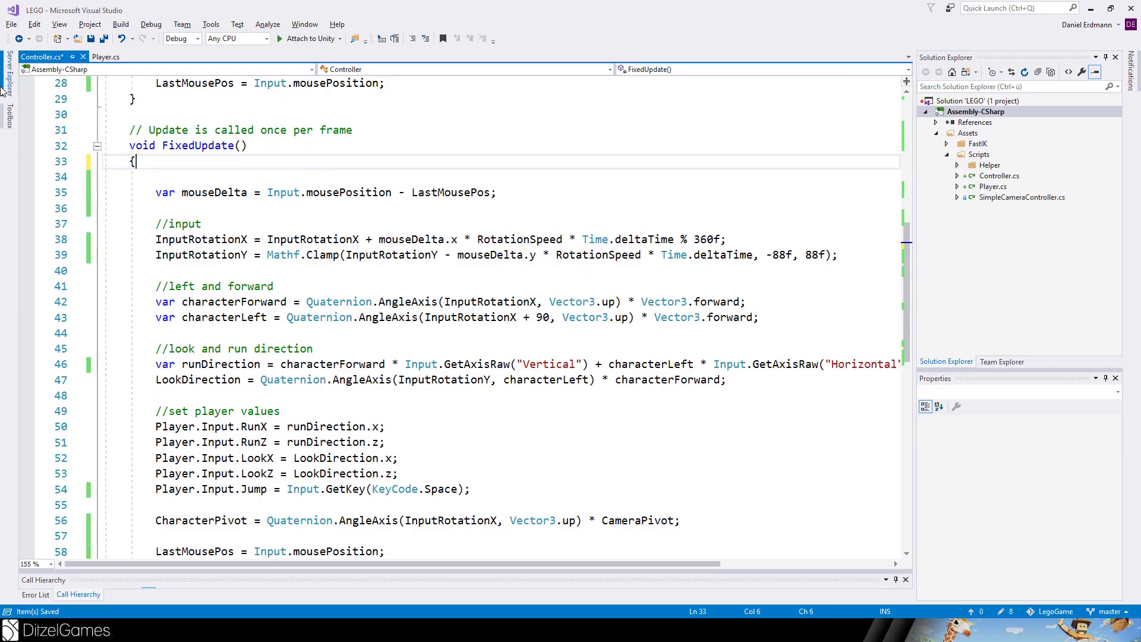
# In Controller.cs in Visual Studio, set Cursor.lockState to CursorLockMode.Locked and Cursor.visible to false at the start of FixedUpdate, and save.
pyautogui.write('Cursor.lockState = CursorLockMode.Locked; Cursor.visible = false;')
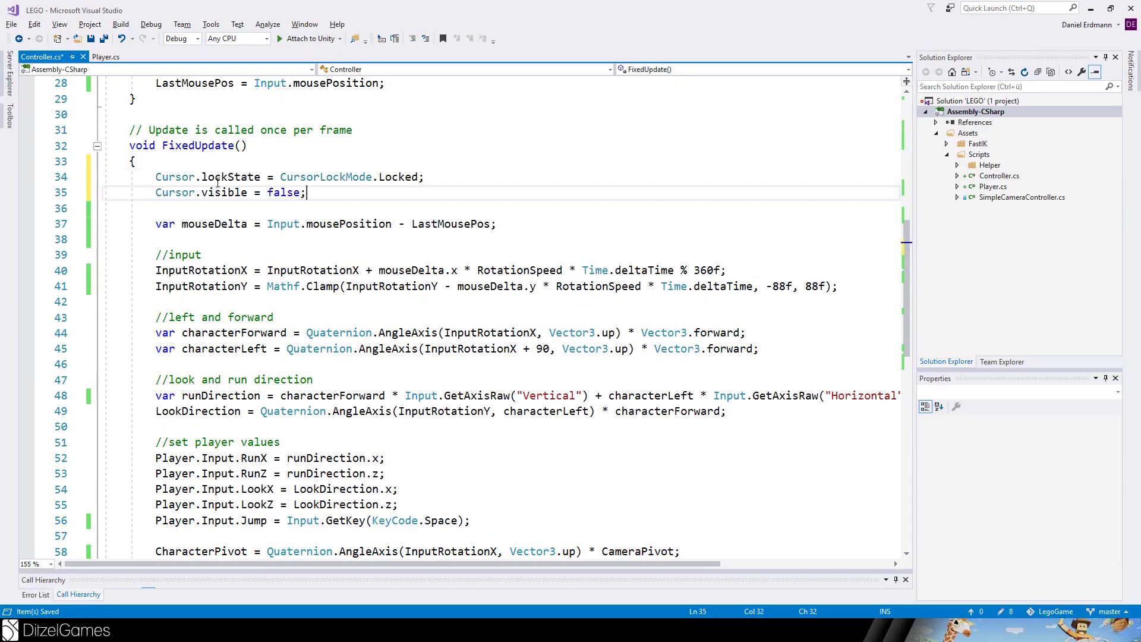
pyautogui.doubleClick(183, 180)
pyautogui.click(176, 195)
pyautogui.moveTo(155, 193); pyautogui.dragTo(276, 192)
pyautogui.hotkey('ctrl', 's')
pyautogui.click(419, 176)
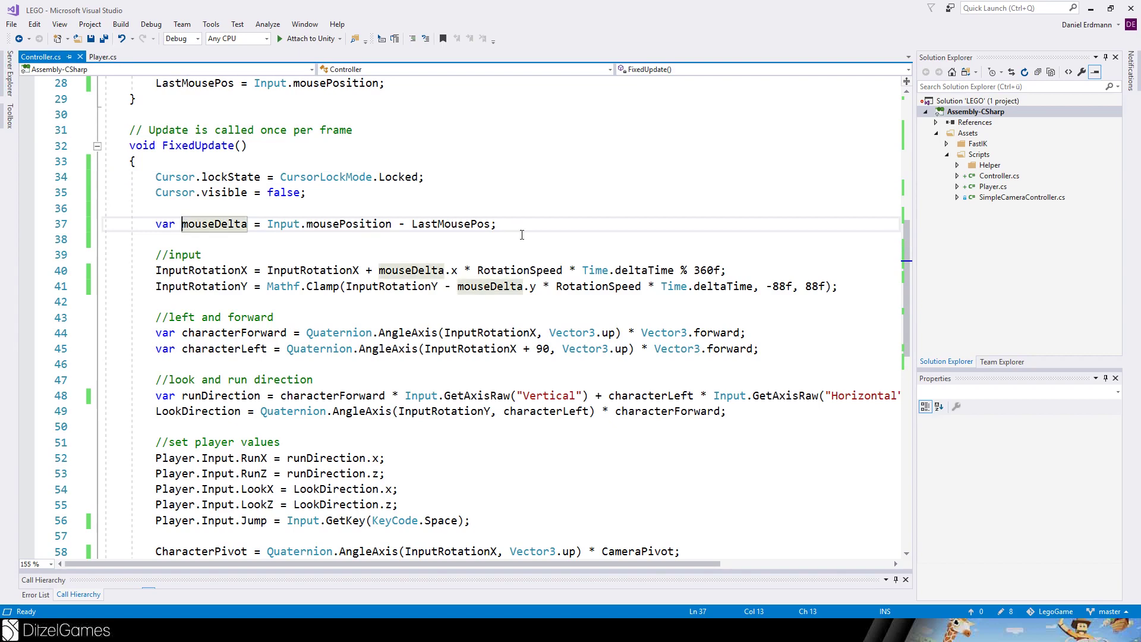
# Delete the mouseDelta declaration and the LastMousePos assignment from FixedUpdate.
pyautogui.tripleClick(182, 226)
pyautogui.press('BackSpace')
pyautogui.press('BackSpace')
pyautogui.scroll(-8, 344, 299)
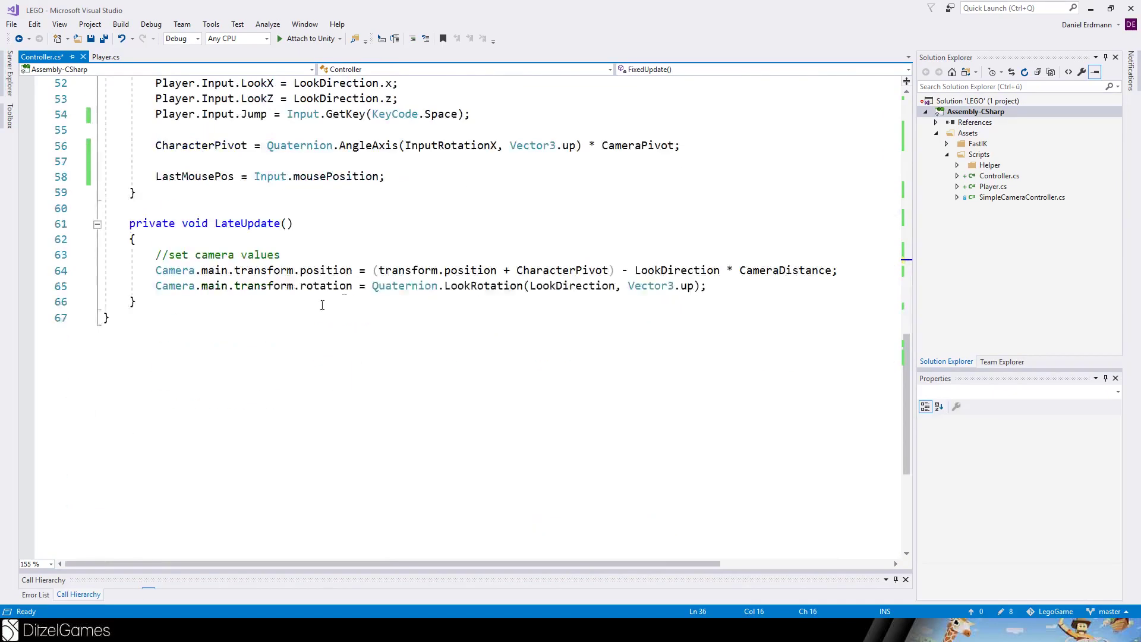
pyautogui.moveTo(386, 176); pyautogui.dragTo(112, 161)
pyautogui.press('BackSpace')
# Replace mouseDelta.x in the InputRotationX calculation with Input.GetAxis("Mouse X").
pyautogui.scroll(8, 426, 217)
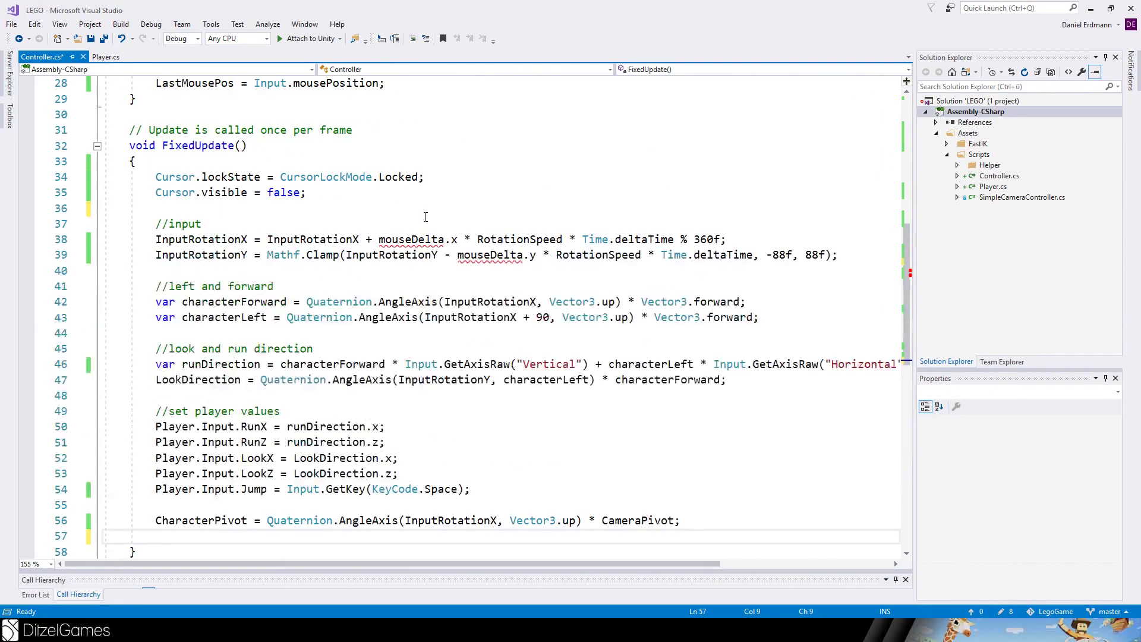
pyautogui.moveTo(451, 240); pyautogui.dragTo(381, 244)
pyautogui.write('Input.geta')
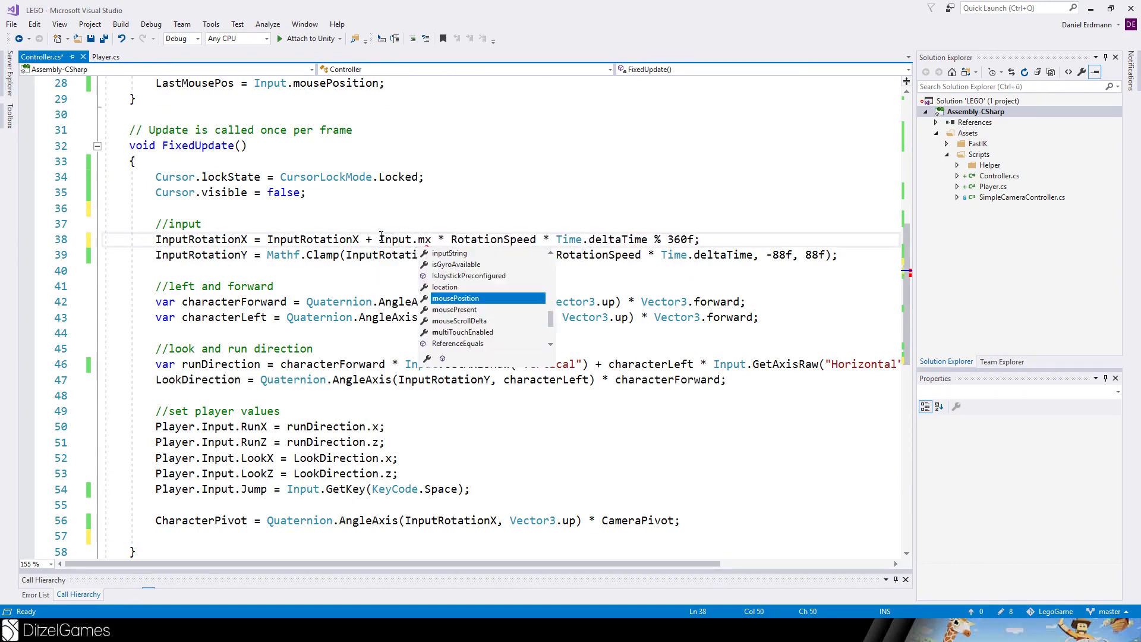
pyautogui.write('("Mouse')
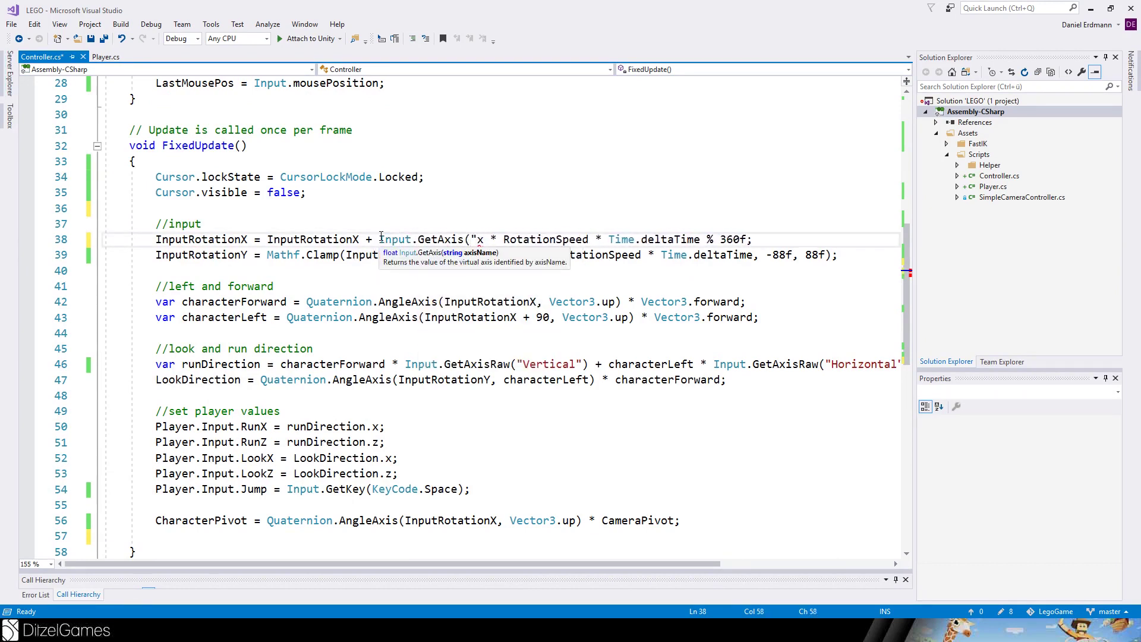
pyautogui.press('Delete')
pyautogui.write('X")')
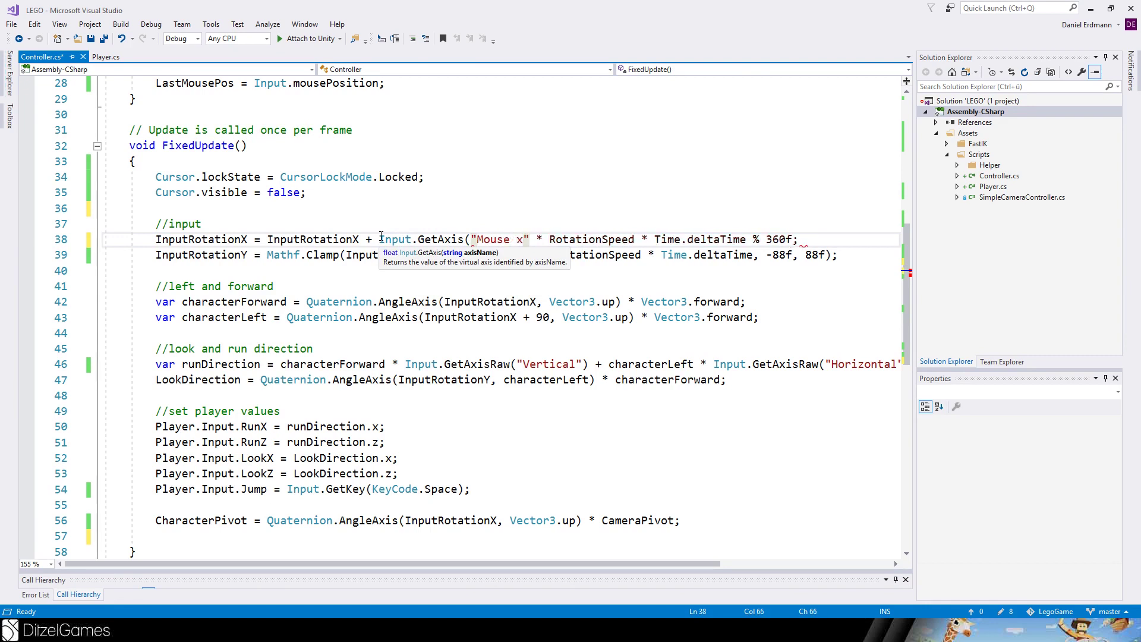
# Replace mouseDelta.y in the InputRotationY calculation with Input.GetAxis("Mouse Y") and save the script.
pyautogui.click(504, 254)
pyautogui.moveTo(457, 255); pyautogui.dragTo(536, 254)
pyautogui.write('Input.GetAxis("Mouse X")')
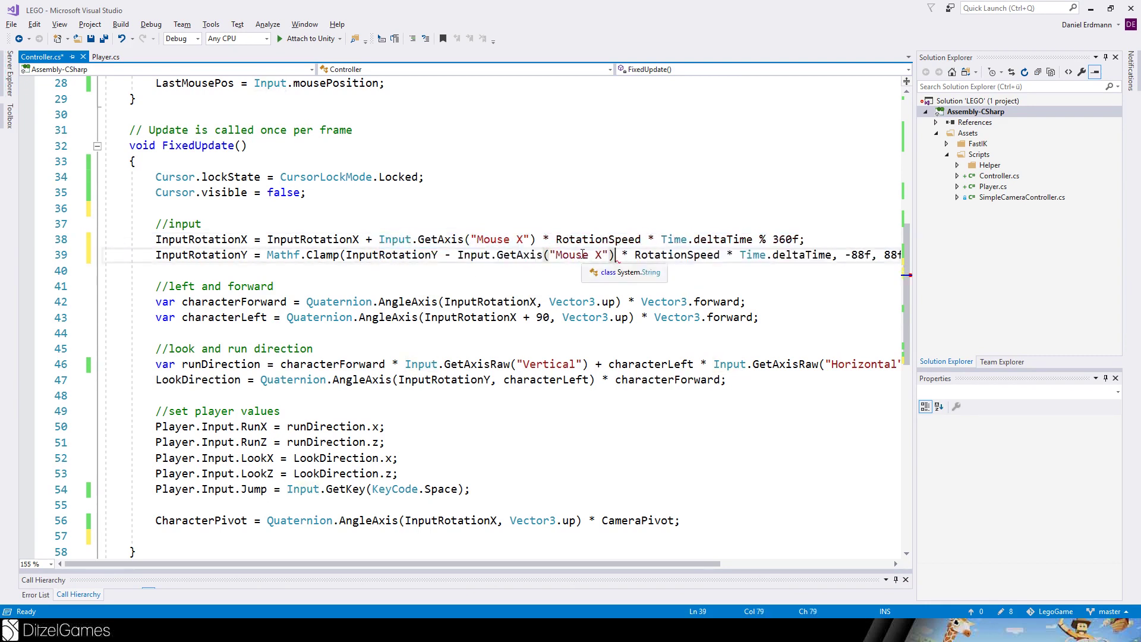
pyautogui.click(597, 254)
pyautogui.press('BackSpace')
pyautogui.write('>')
pyautogui.hotkey('ctrl', 's')
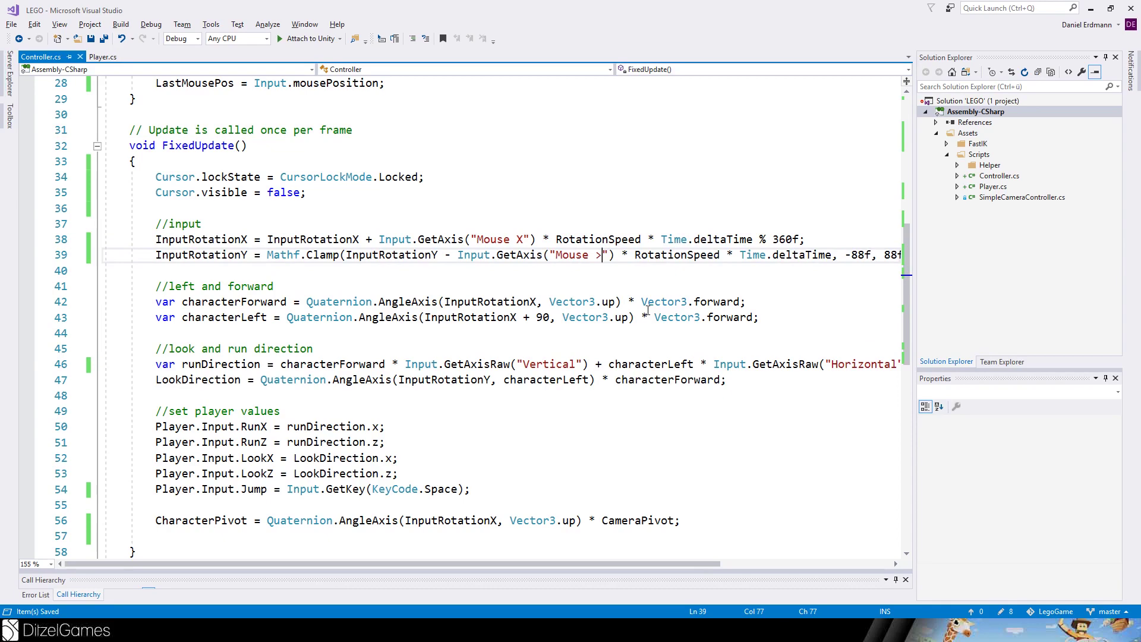
pyautogui.press('BackSpace')
pyautogui.write('Y')
pyautogui.hotkey('ctrl', 's')
# Test running forward in Unity, and increase the RotationSpeed constant in Controller.cs and save it.
pyautogui.hotkey('alt', 'Tab')
pyautogui.press('w')
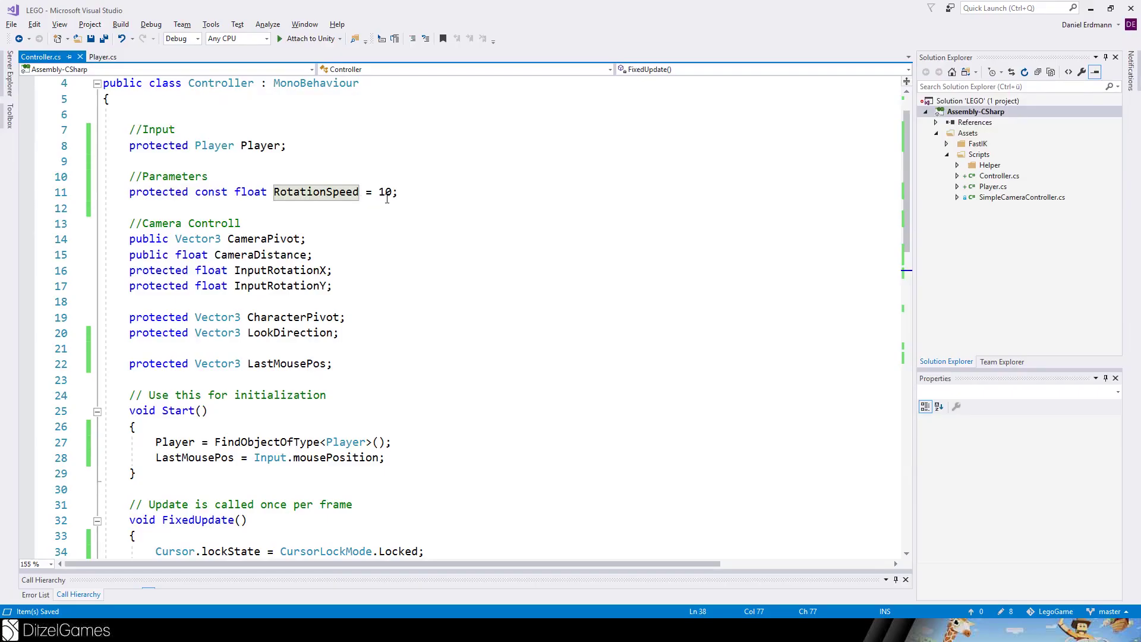
pyautogui.click(387, 197)
pyautogui.write('00;')
pyautogui.hotkey('ctrl', 's')
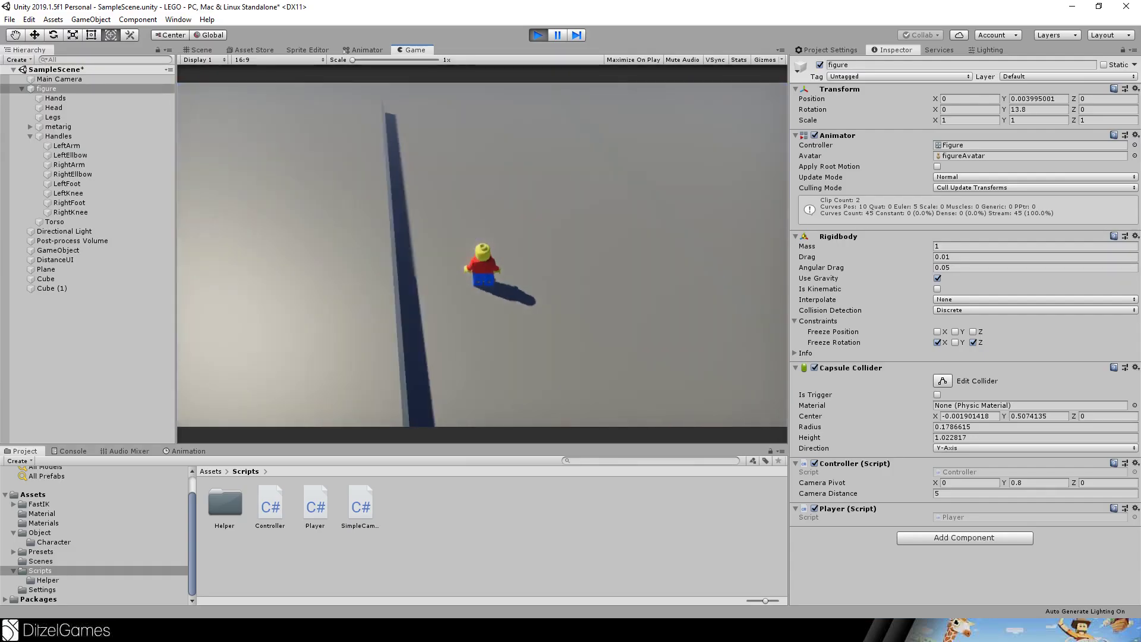
# Test the character's jump while the scene plays in Unity.
pyautogui.press('space')
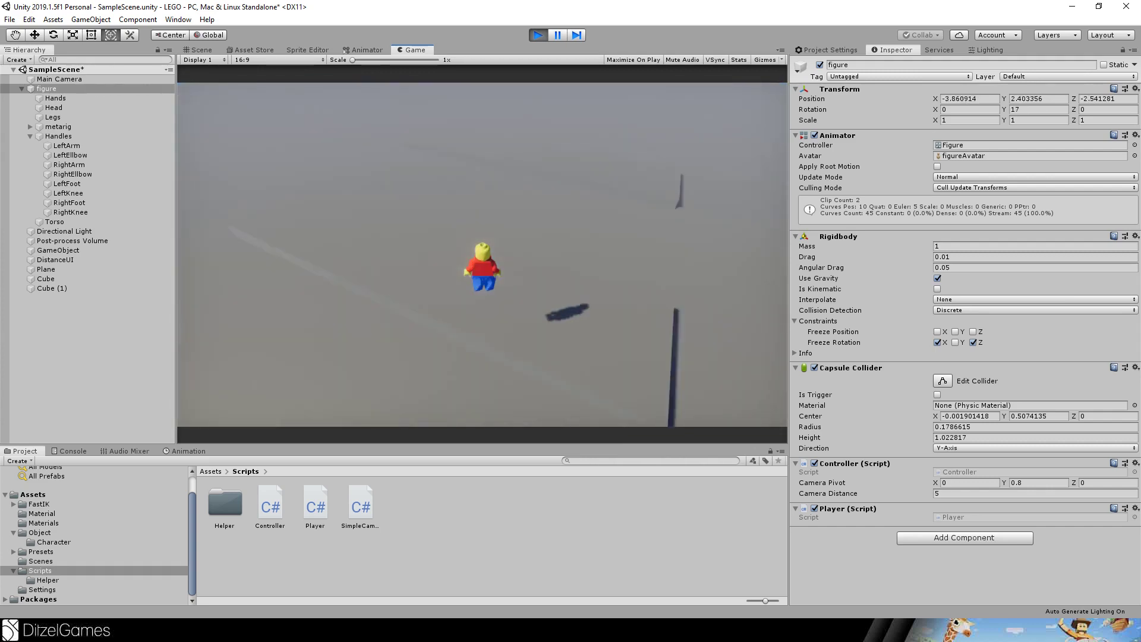
pyautogui.press('space')
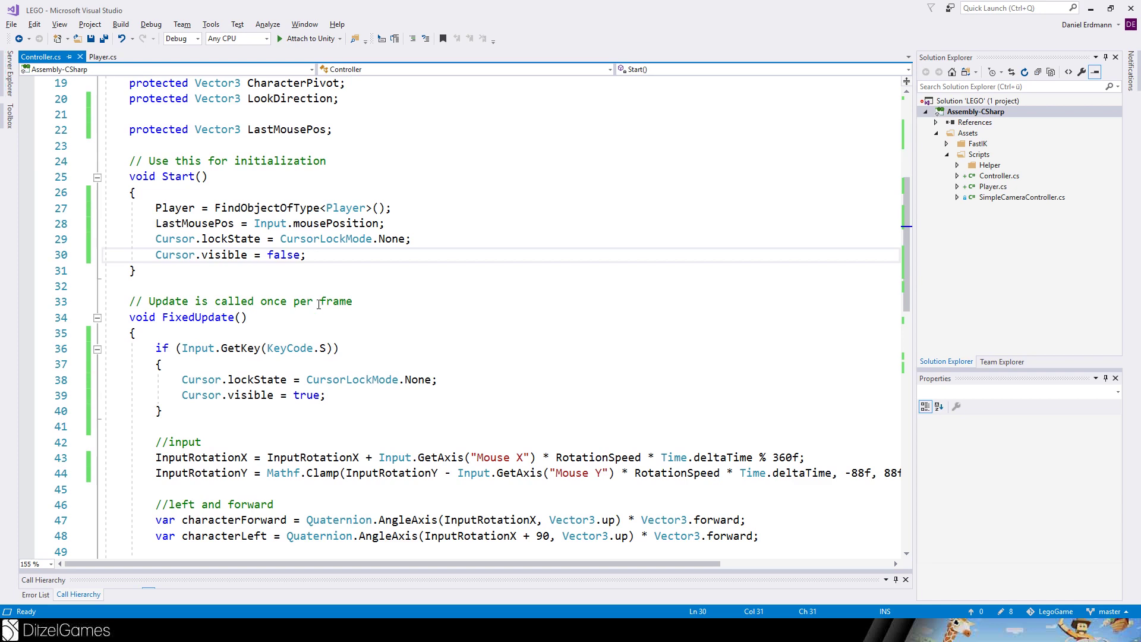
# Change the key that releases and shows the cursor in FixedUpdate of Controller.cs to KeyCode.Q and save.
pyautogui.moveTo(309, 257); pyautogui.dragTo(439, 237)
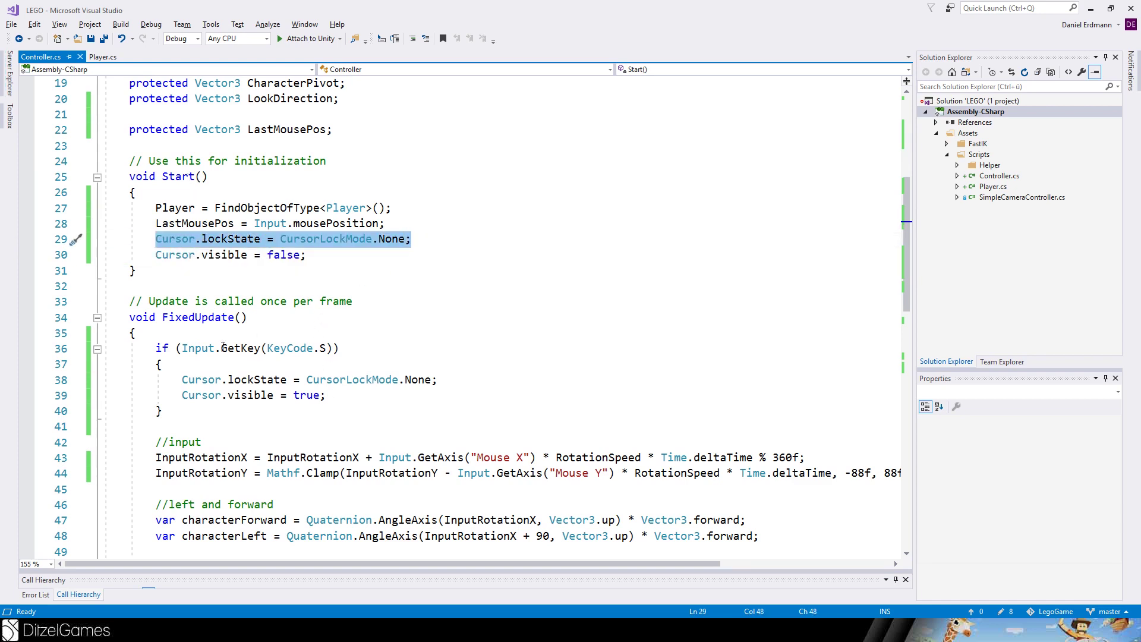
pyautogui.click(320, 348)
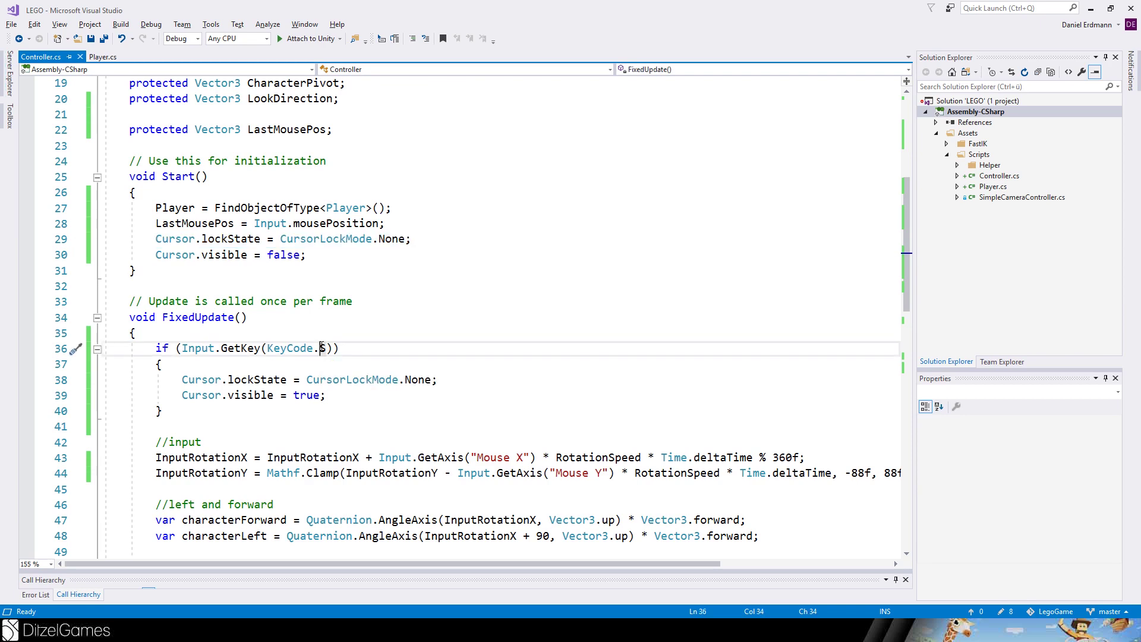
pyautogui.press('Delete')
pyautogui.write('Q')
pyautogui.hotkey('ctrl', 's')
# Add the comment "//scroll to zoom" below the cursor-release block in FixedUpdate.
pyautogui.click(280, 394)
pyautogui.scroll(-2, 302, 317)
pyautogui.click(242, 314)
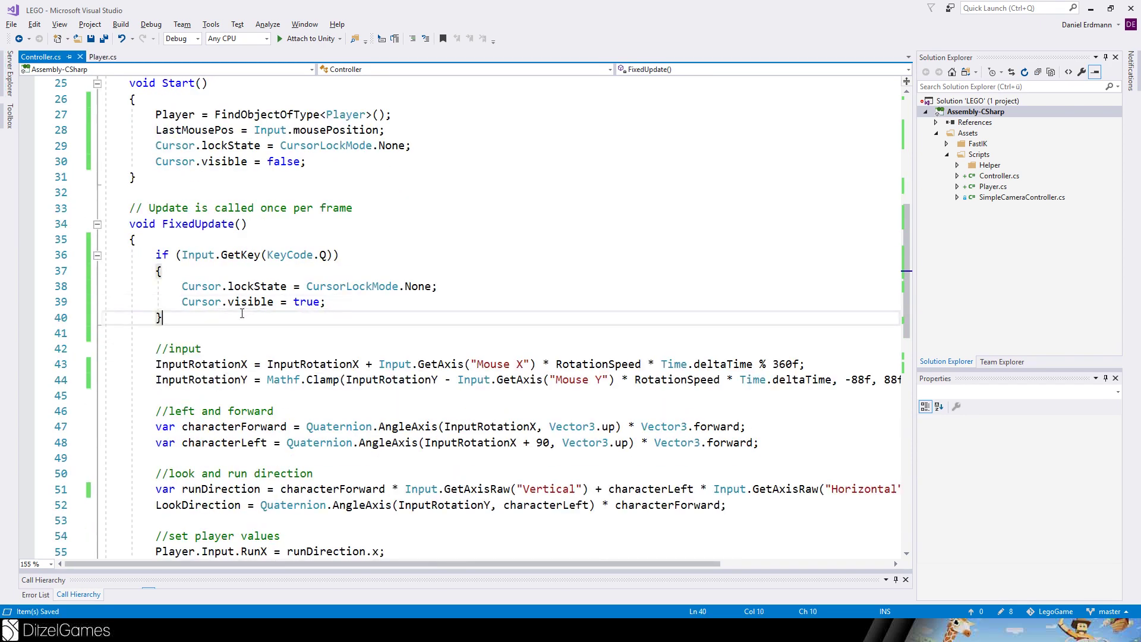
pyautogui.press('Return')
pyautogui.press('Return')
pyautogui.write('/7sc')
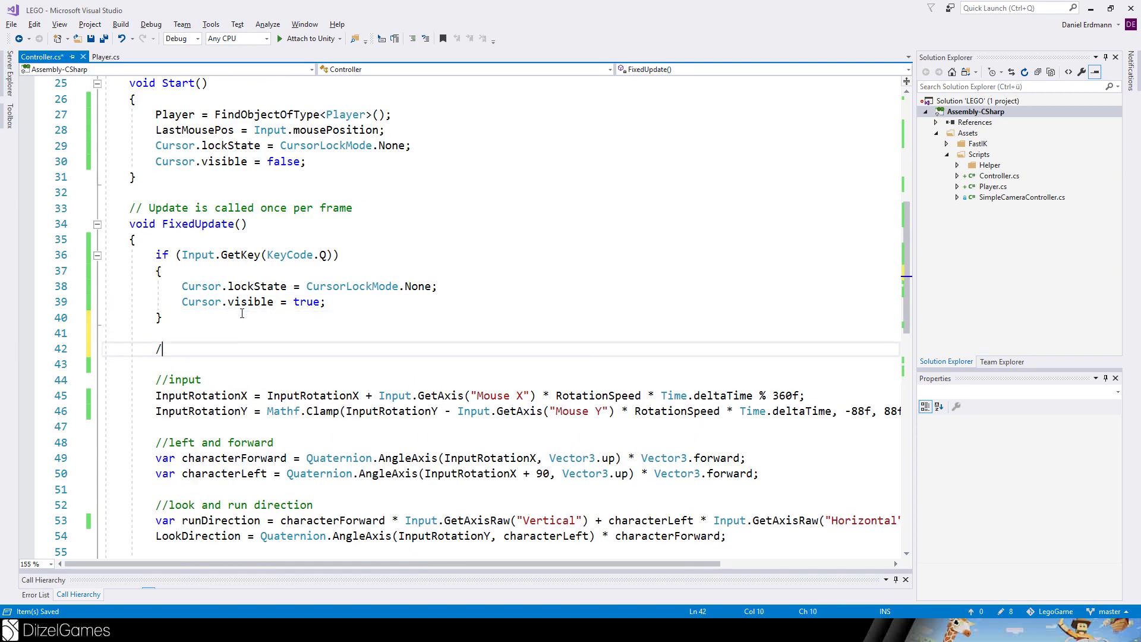
pyautogui.press('BackSpace')
pyautogui.write('/scroll to zoom')
pyautogui.press('Return')
# Add the line CameraDistance += Input.mouseScrollDelta.y; under the zoom comment and save the script.
pyautogui.scroll(-1, 238, 315)
pyautogui.write('CameraDistance')
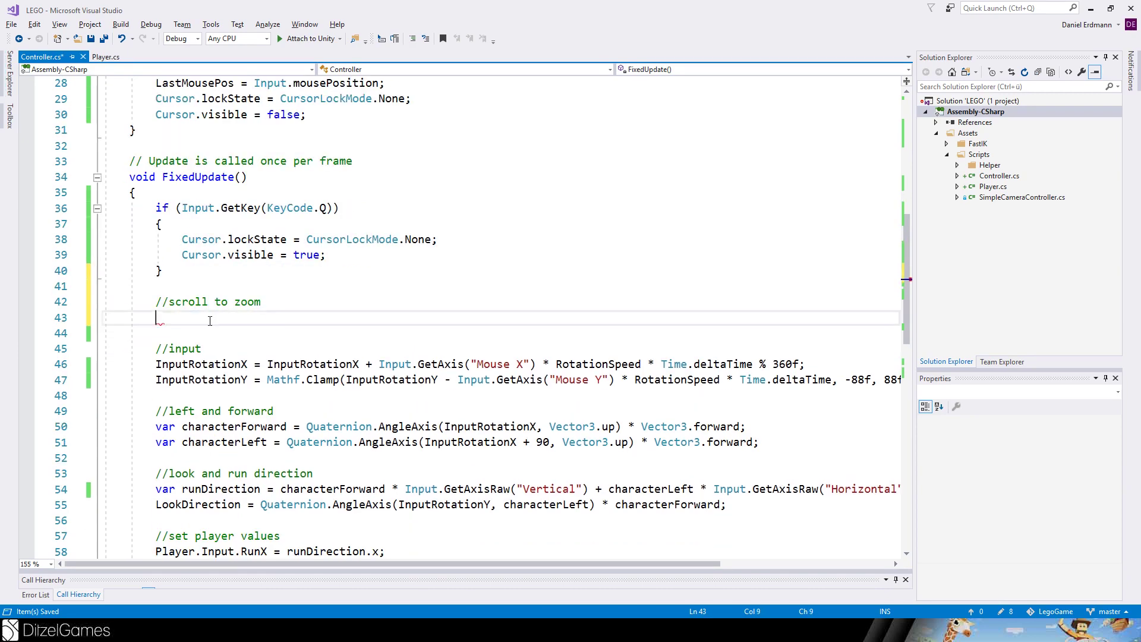
pyautogui.write(' += Input.scr')
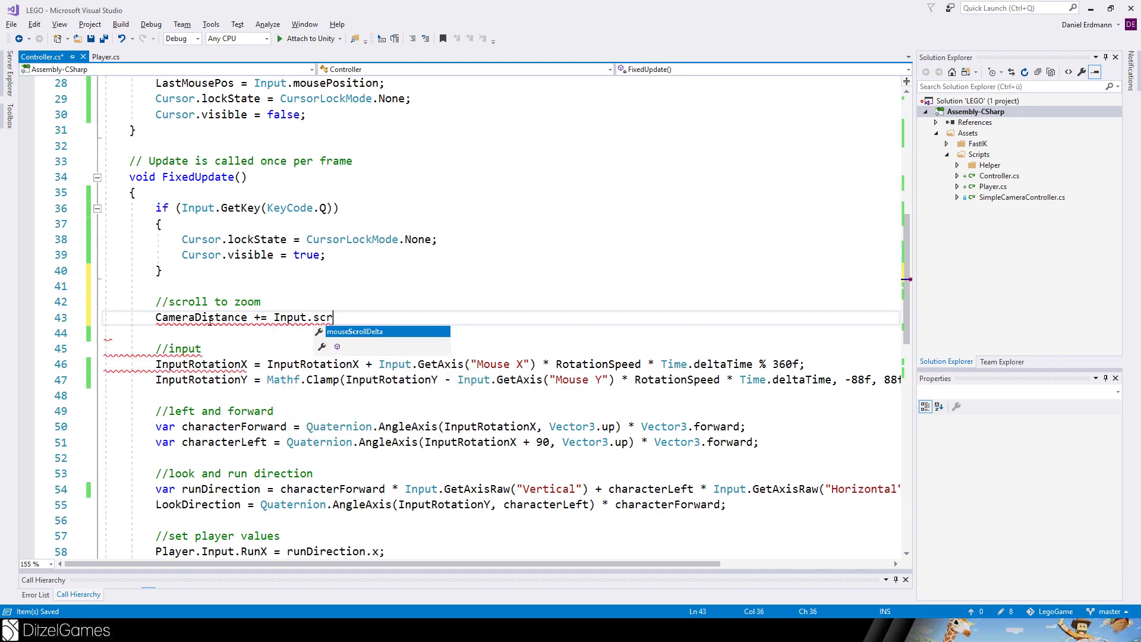
pyautogui.press('Tab')
pyautogui.write('.y')
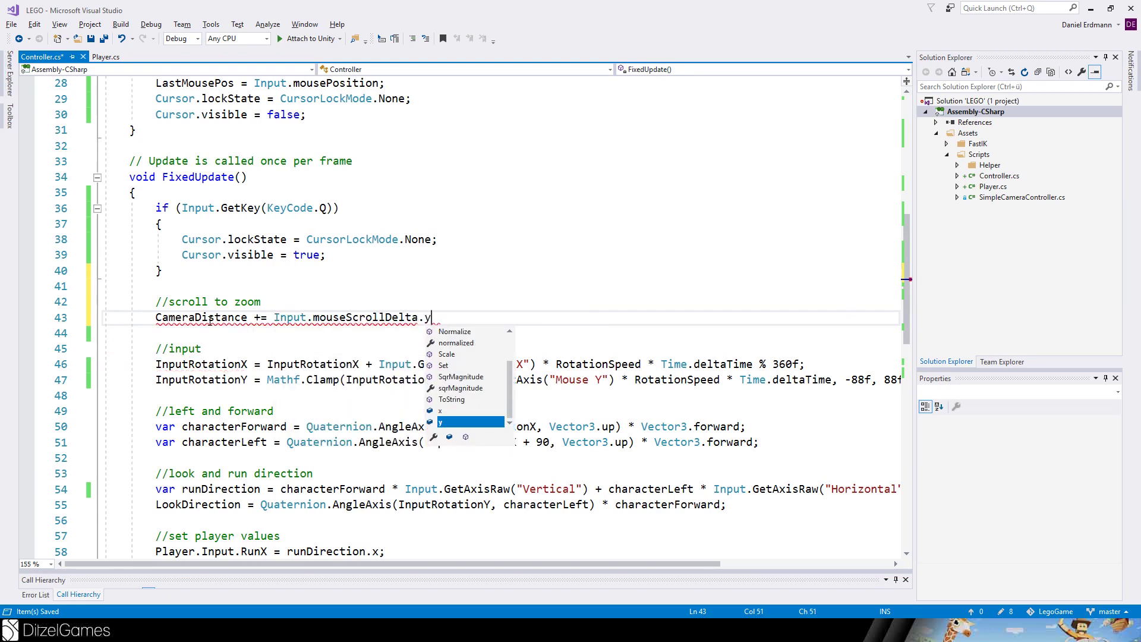
pyautogui.press('Escape')
pyautogui.write(';')
pyautogui.click(209, 321)
pyautogui.hotkey('ctrl', 's')
# Rewrite the zoom line to assign CameraDistance = Mathf.Clamp( with CameraDistance + Input.mouseScrollDelta.y as the clamped value.
pyautogui.doubleClick(260, 318)
pyautogui.write('= Mathf.cl(')
pyautogui.press('Delete')
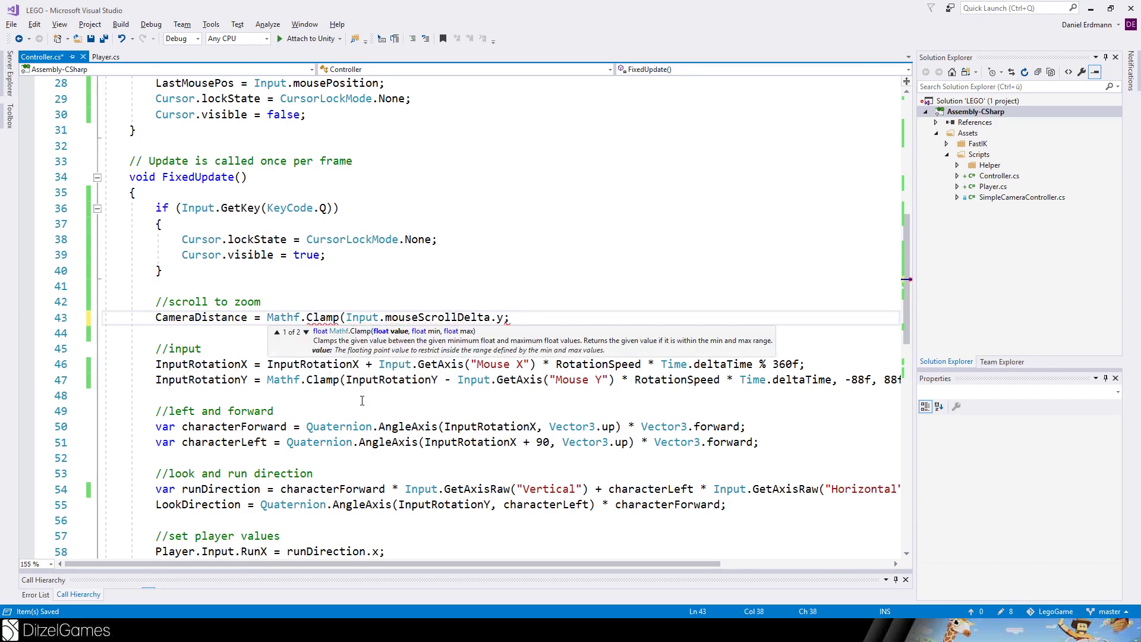
pyautogui.press('End')
pyautogui.doubleClick(235, 323)
pyautogui.hotkey('ctrl', 'c')
pyautogui.click(347, 317)
pyautogui.hotkey('ctrl', 'v')
pyautogui.write('+')
pyautogui.press('End')
pyautogui.press('Left')
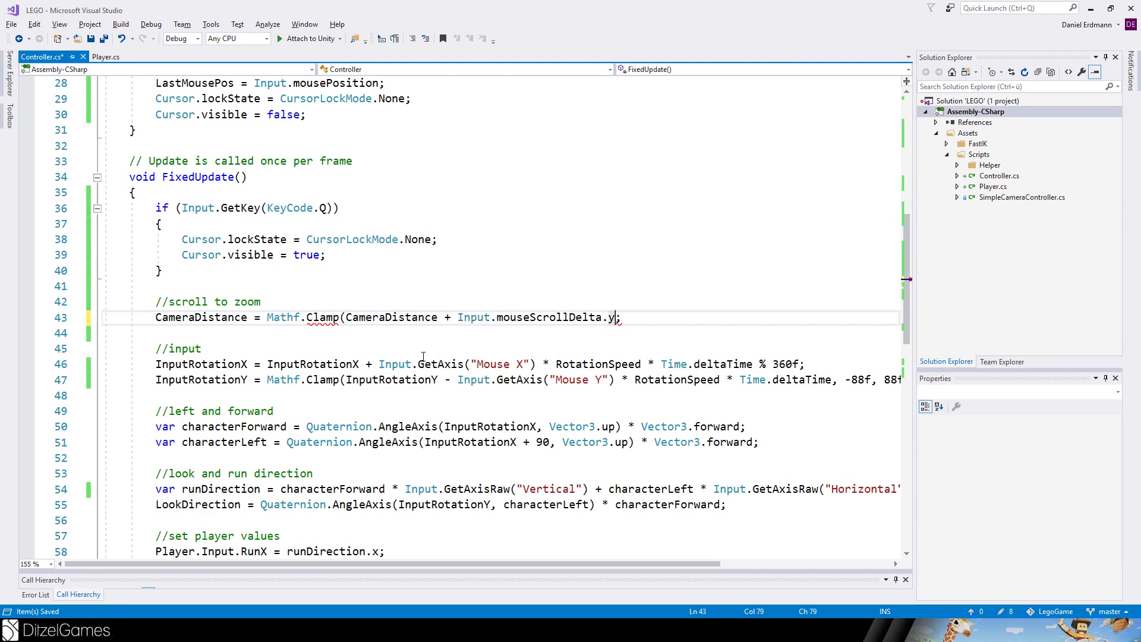
# Complete the camera distance clamp with a minimum of 0 and a maximum of 10, and save the script.
pyautogui.write(', 0, ')
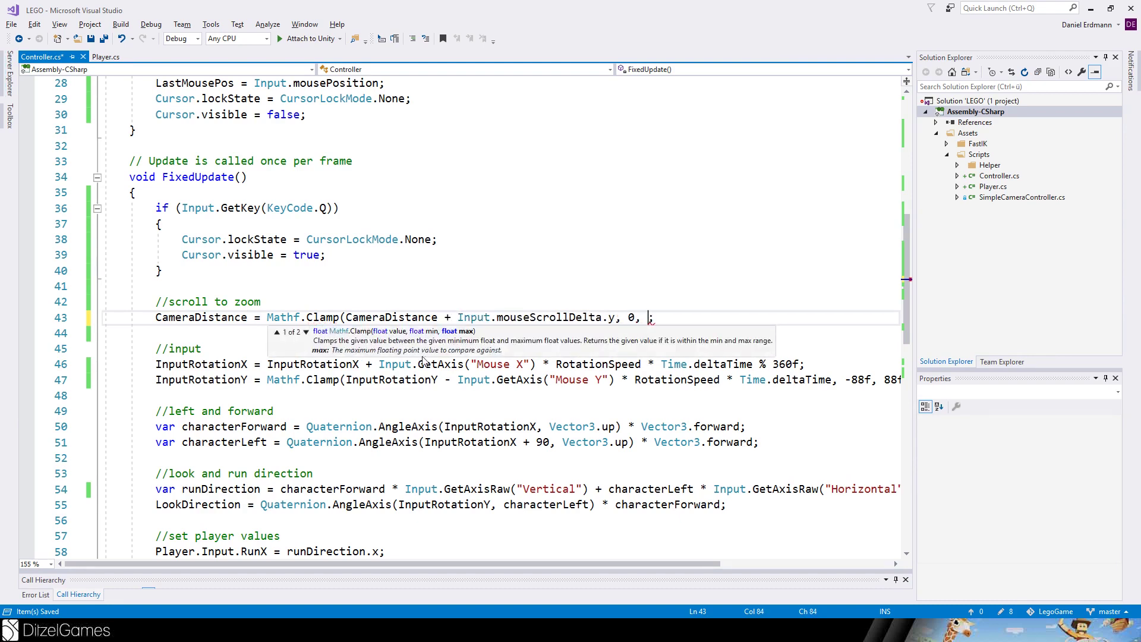
pyautogui.write('10)')
pyautogui.hotkey('ctrl', 's')
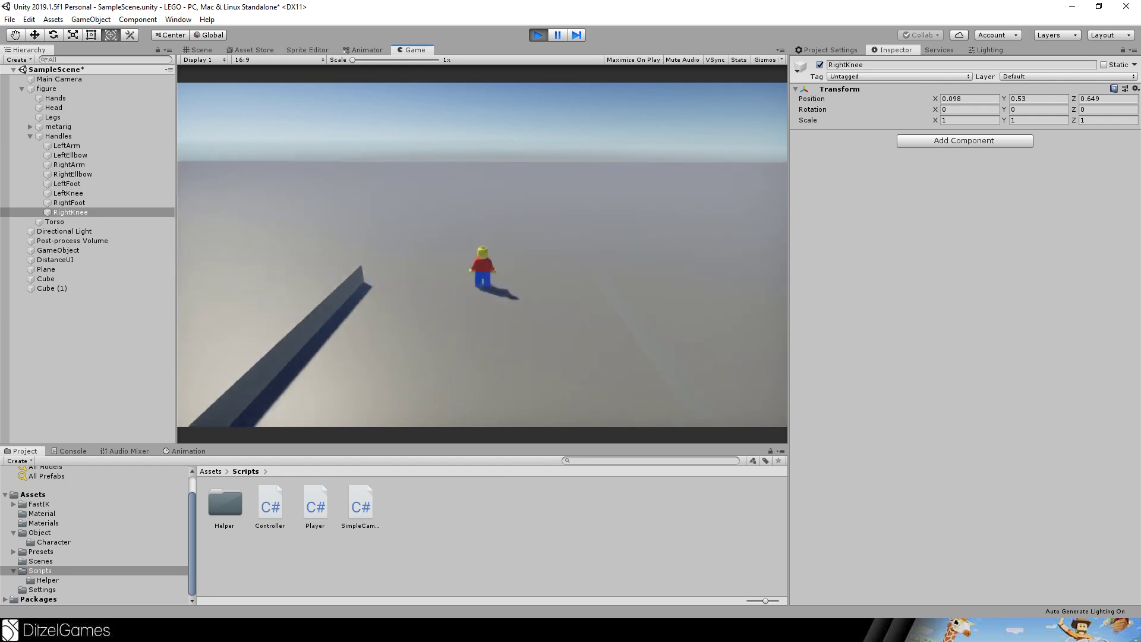
# Test zooming the camera in and out with the scroll wheel and running forward while the Unity scene plays.
pyautogui.scroll(5, 482, 254)
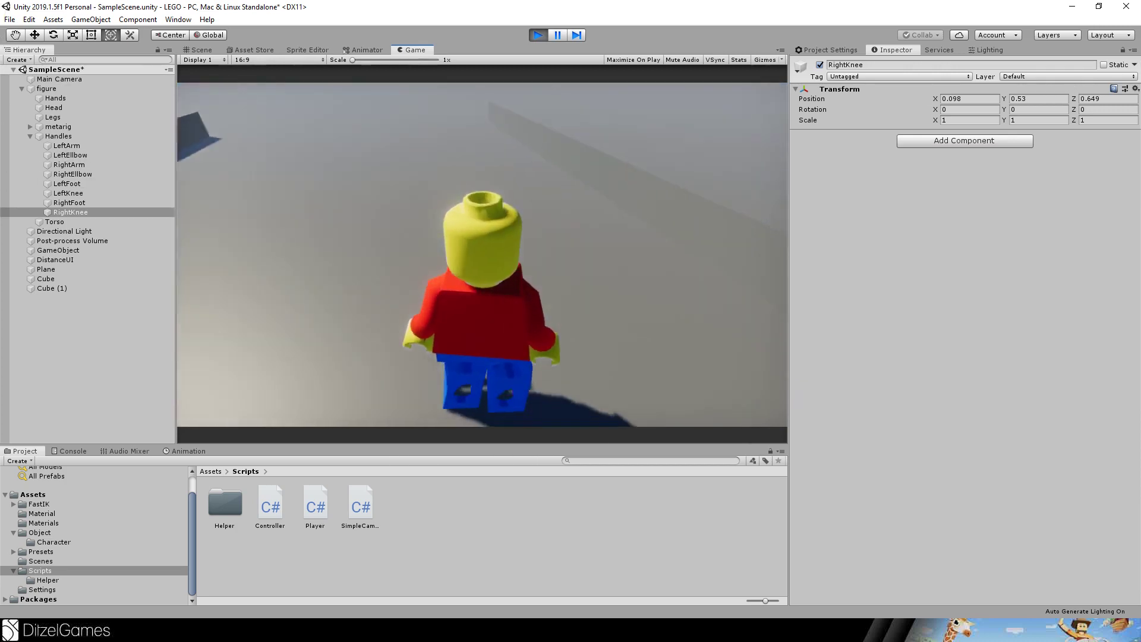
pyautogui.scroll(4, 104, 48)
pyautogui.scroll(-10, 105, 47)
pyautogui.scroll(5, 104, 47)
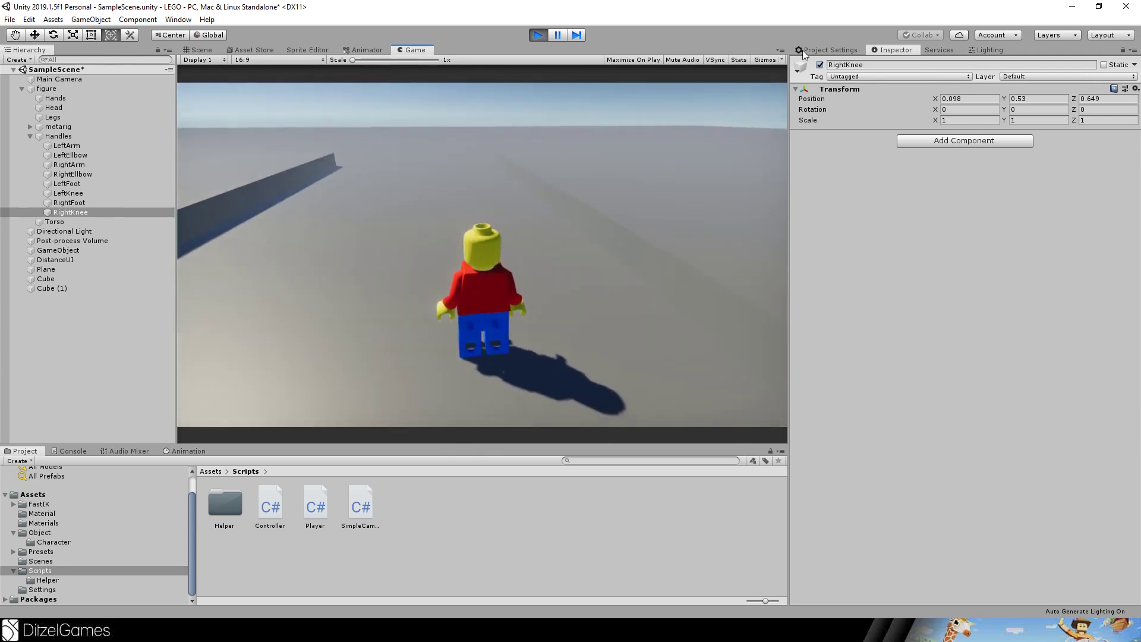
pyautogui.scroll(-5, 708, 35)
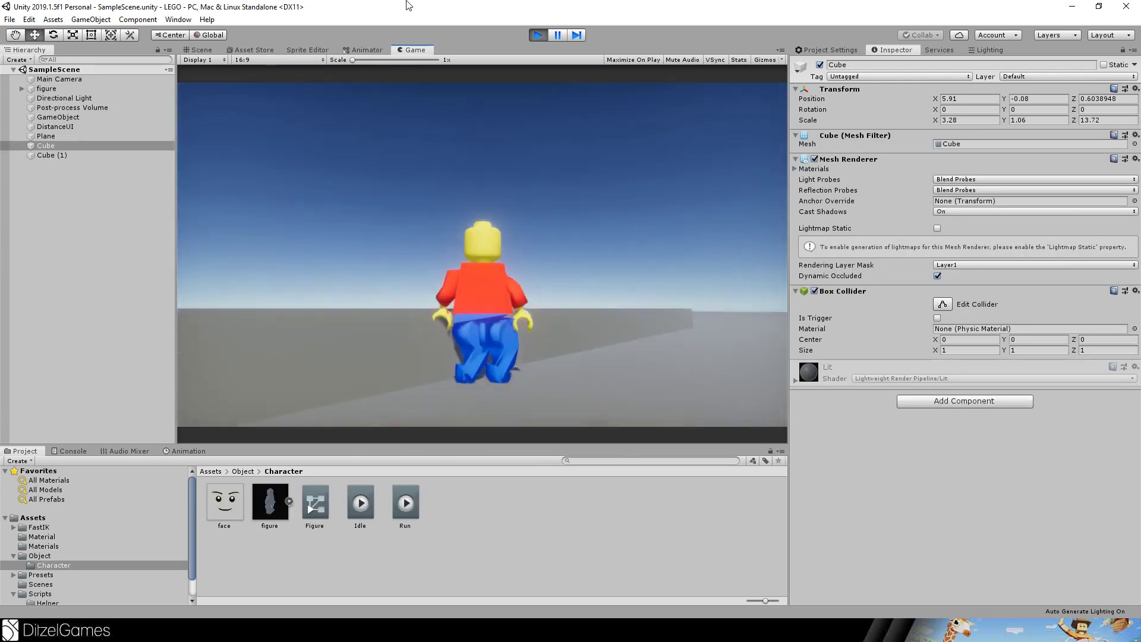
pyautogui.press('w')
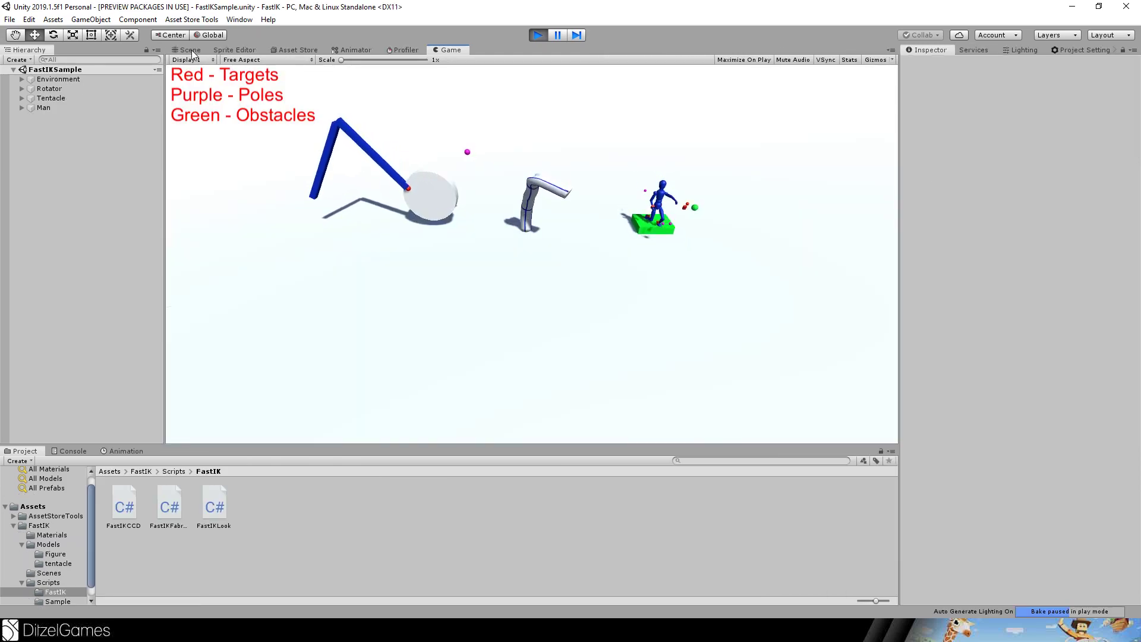
# Inspect the tentacle object inside the Tentacle group of the running FastIKSample scene.
pyautogui.click(191, 50)
pyautogui.moveTo(519, 250); pyautogui.dragTo(638, 267, button='right')
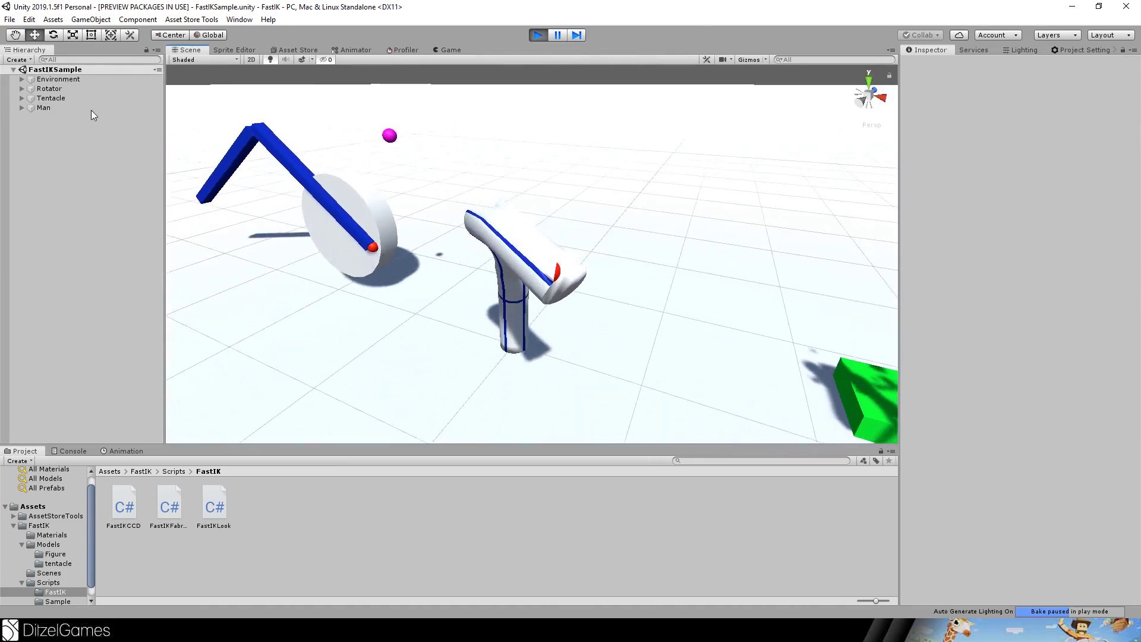
pyautogui.click(53, 98)
pyautogui.press('Right')
pyautogui.click(57, 107)
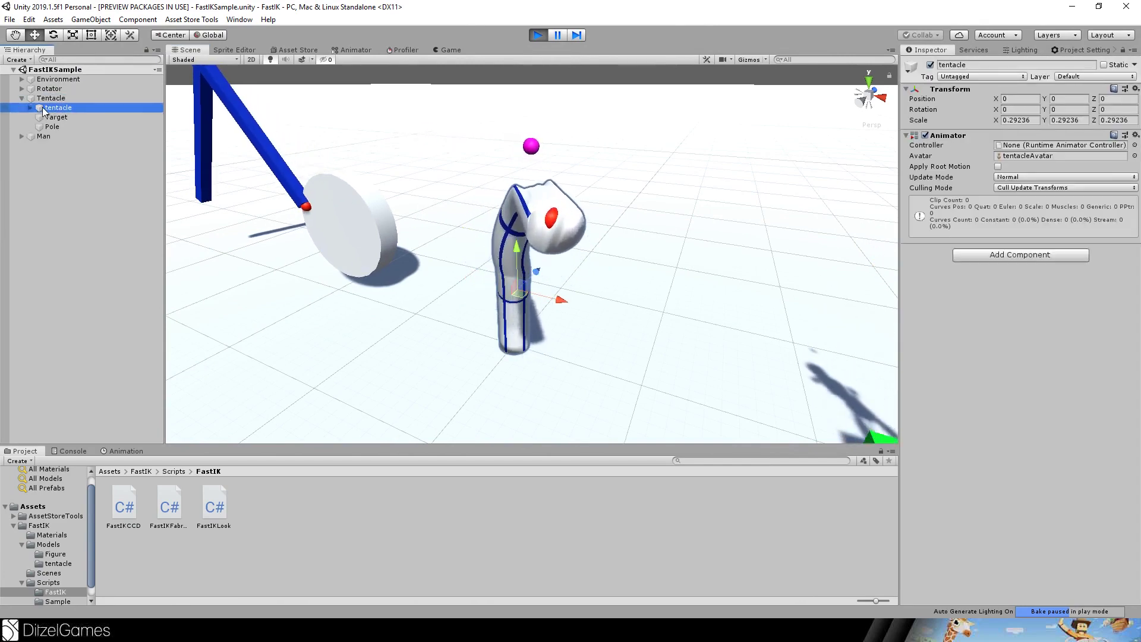
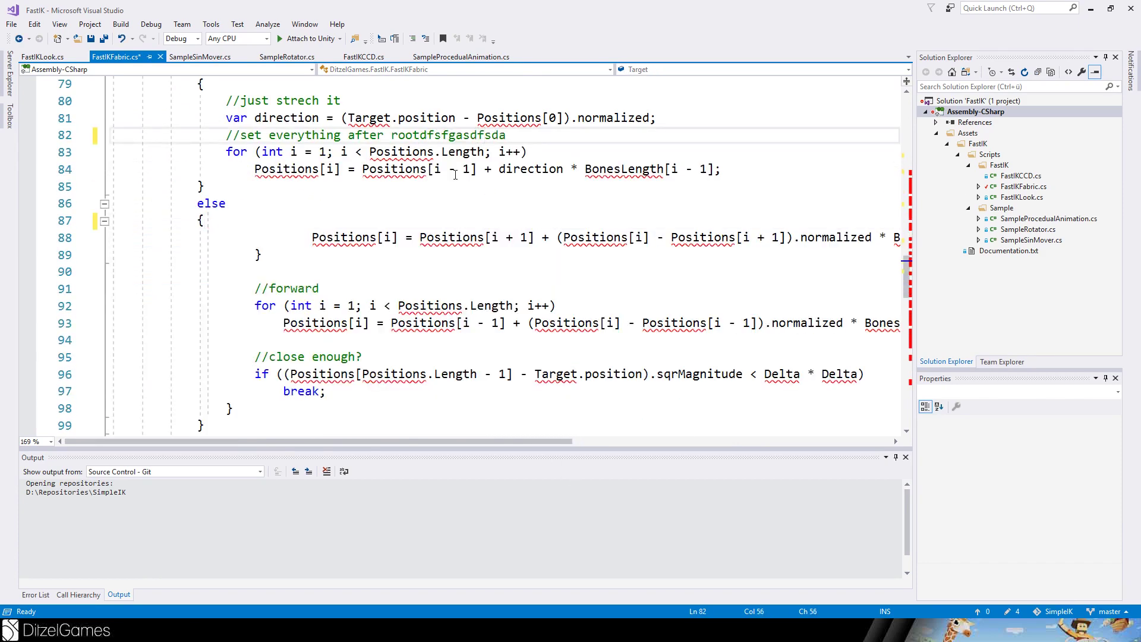
pyautogui.press('Return')
pyautogui.write('fdasfd asf dasfd asd jdfasfdfasa')
pyautogui.scroll(-3, 455, 178)
pyautogui.write('s')
pyautogui.click(455, 186)
pyautogui.write('dfdasfdasf dasf asd f dasf das fdasfdas')
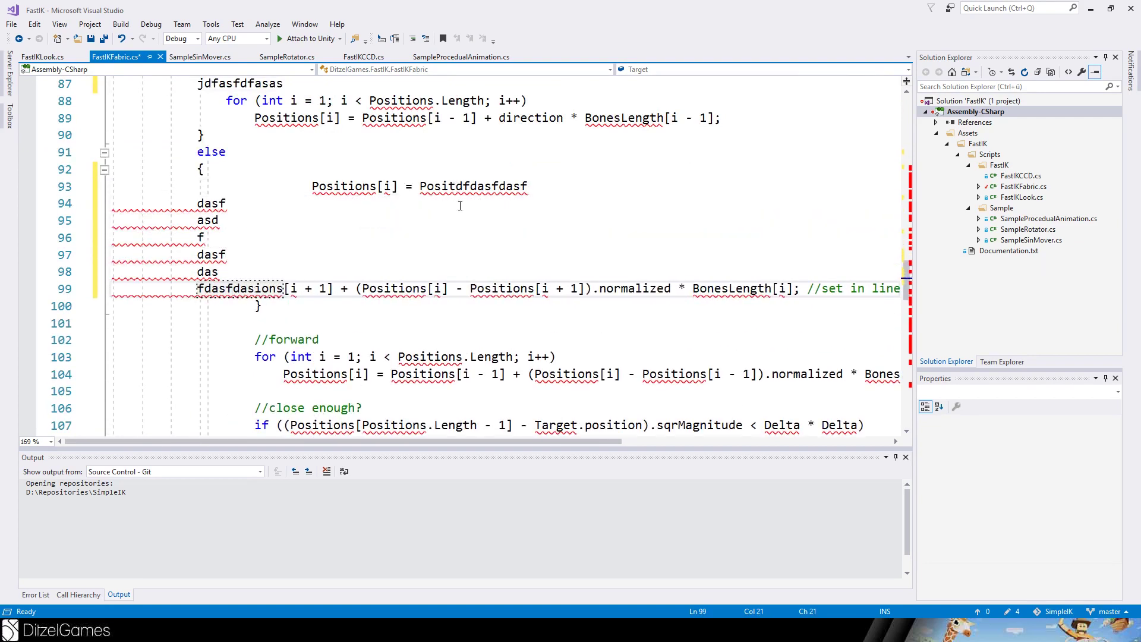
# Replace the entire contents of FastIKFabric.cs with the copied code.
pyautogui.hotkey('ctrl', 'a')
pyautogui.hotkey('ctrl', 'v')
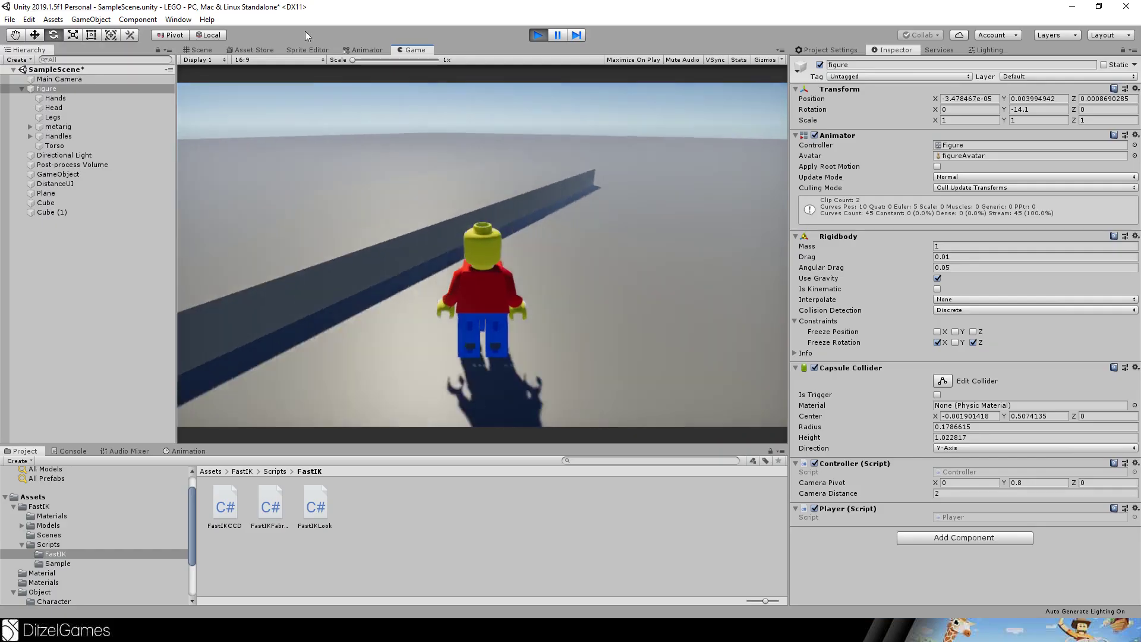
# Test running the LEGO character backward and forward in the playing SampleScene in Unity.
pyautogui.press('s')
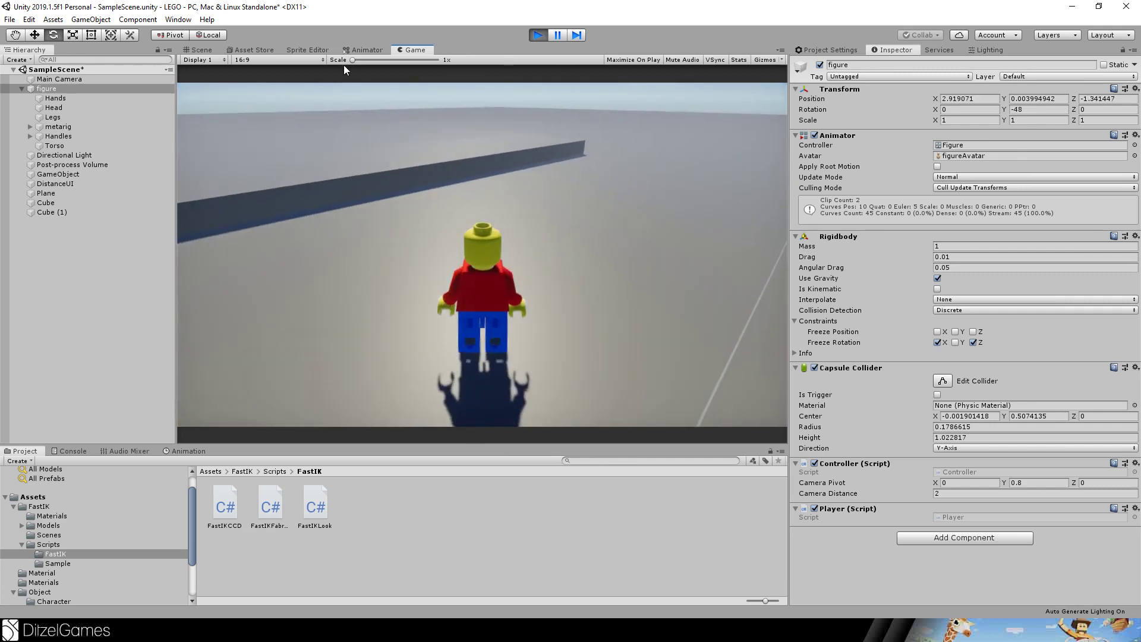
pyautogui.press('w')
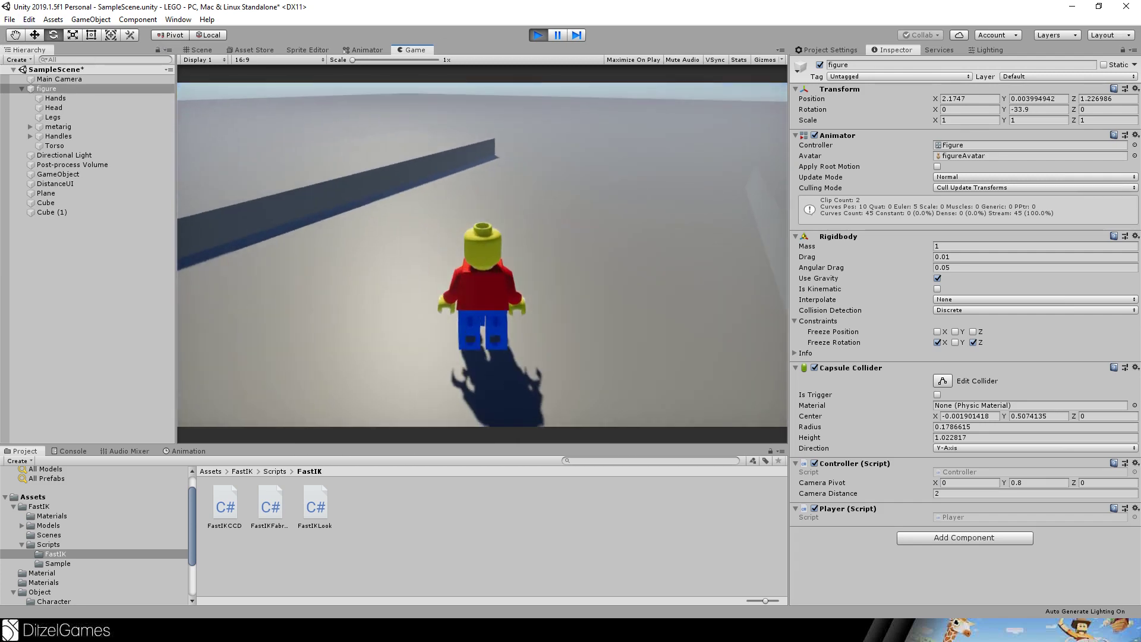
pyautogui.press('w')
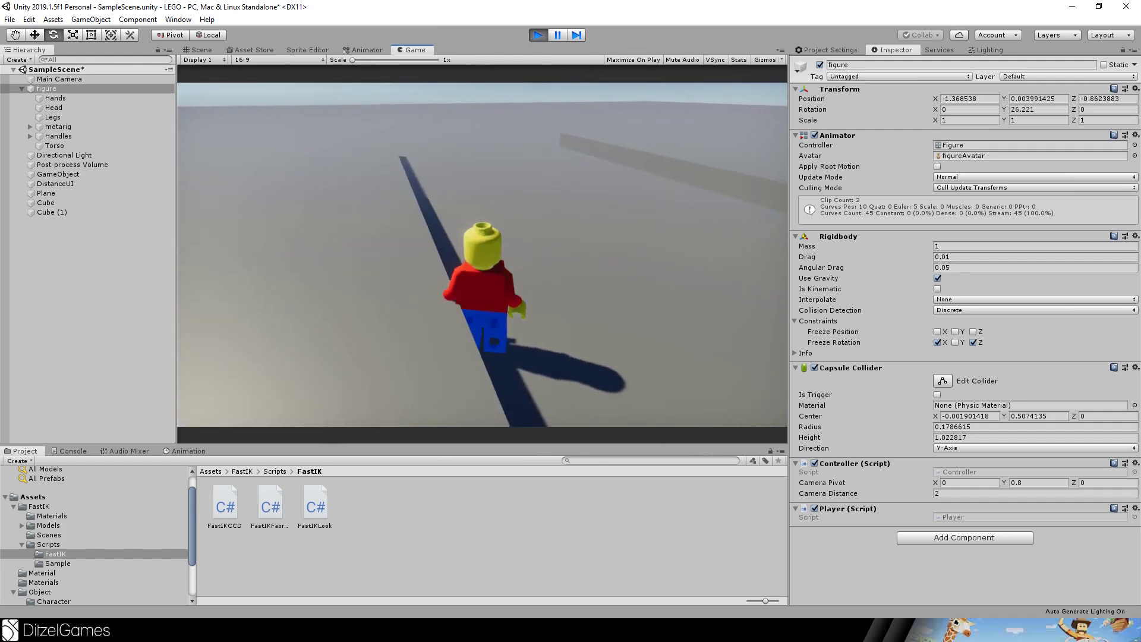
pyautogui.press('w')
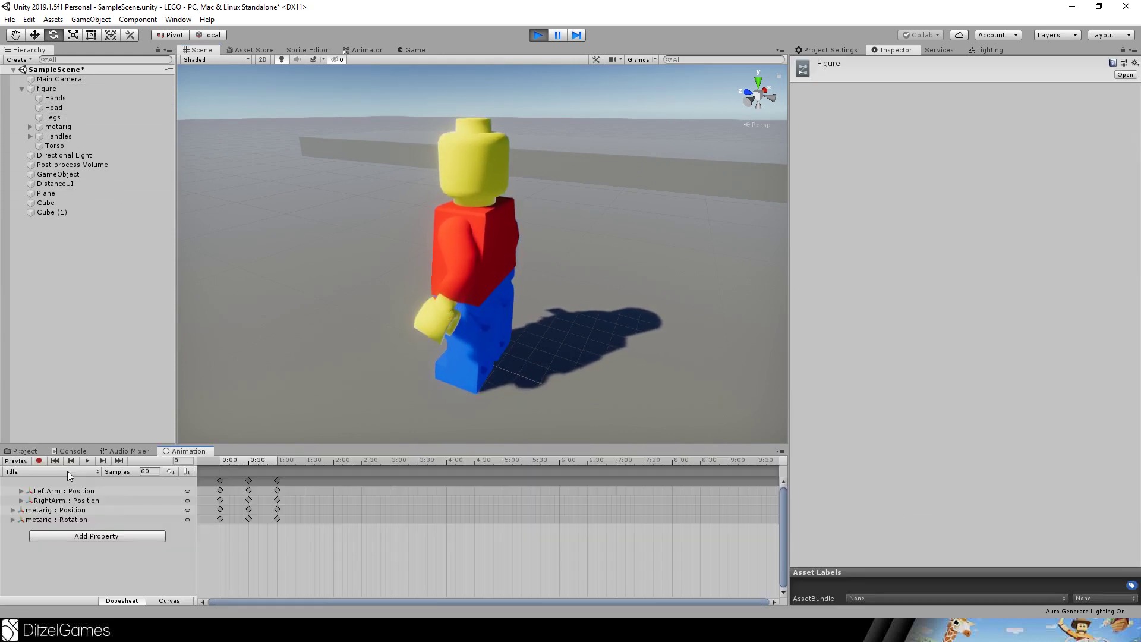
# Create a new animation clip for the figure named RunSidewards in the Character folder.
pyautogui.click(67, 471)
pyautogui.click(59, 518)
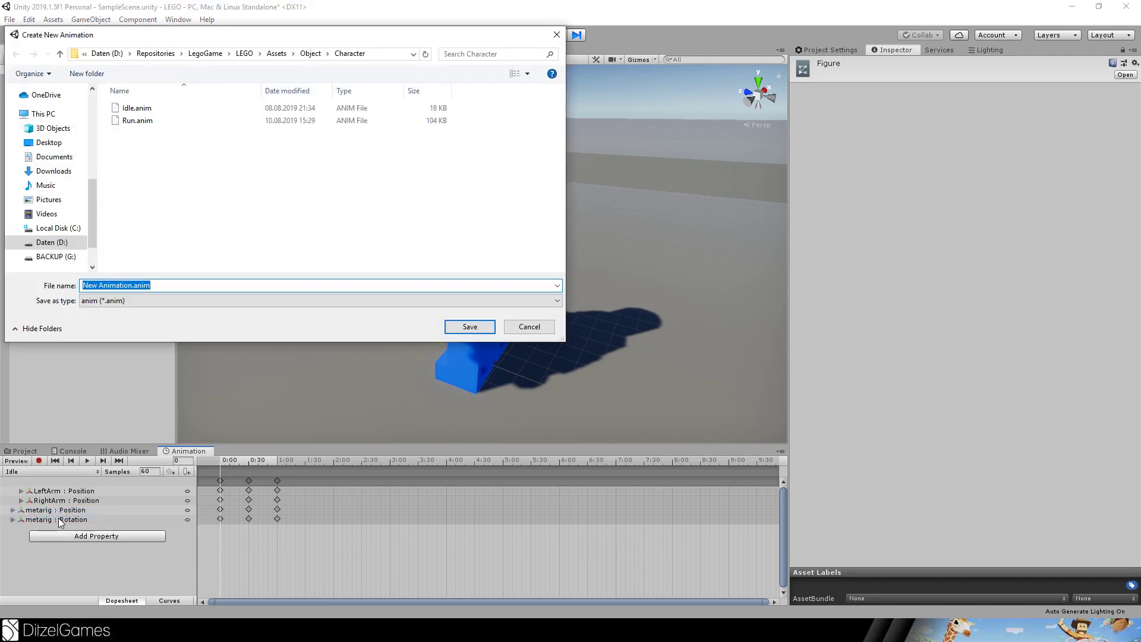
pyautogui.write('Run')
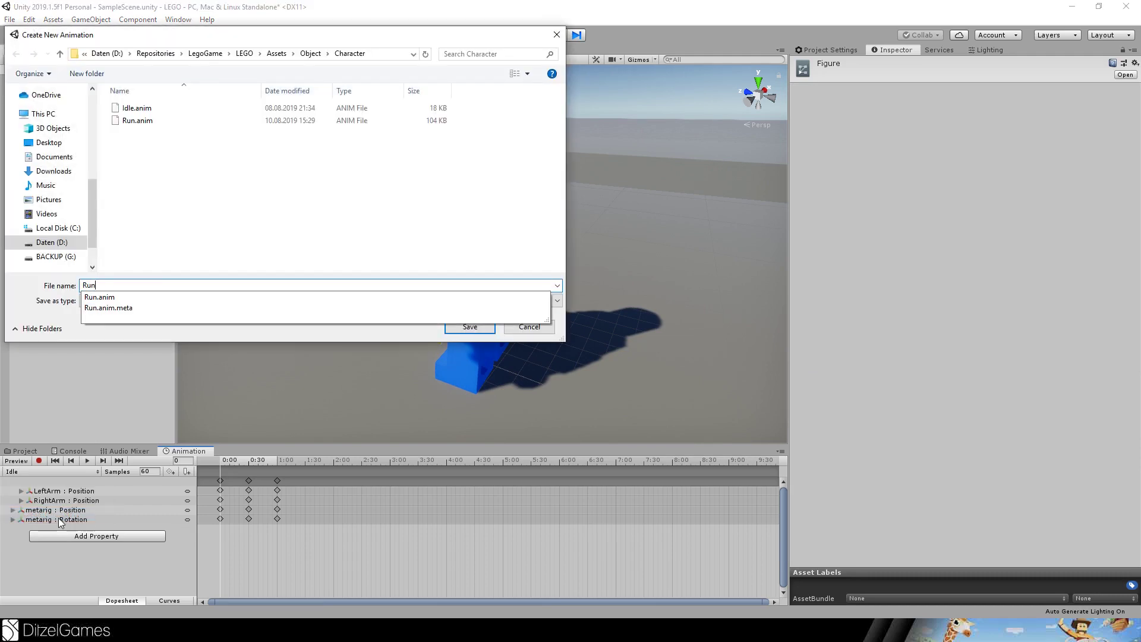
pyautogui.write('Sidewards')
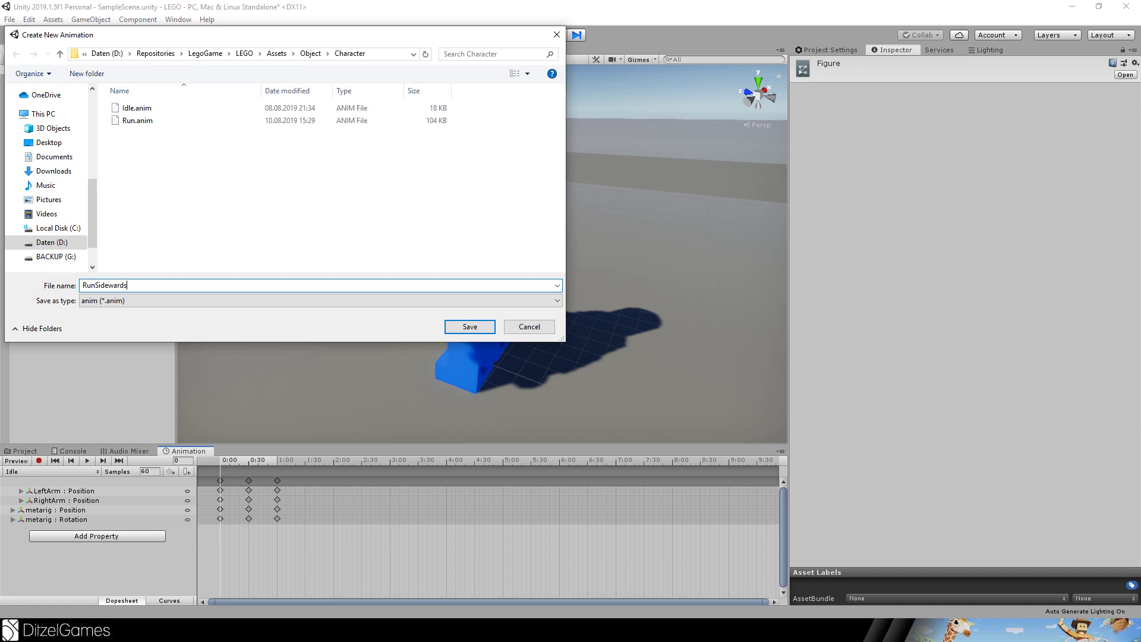
pyautogui.press('Return')
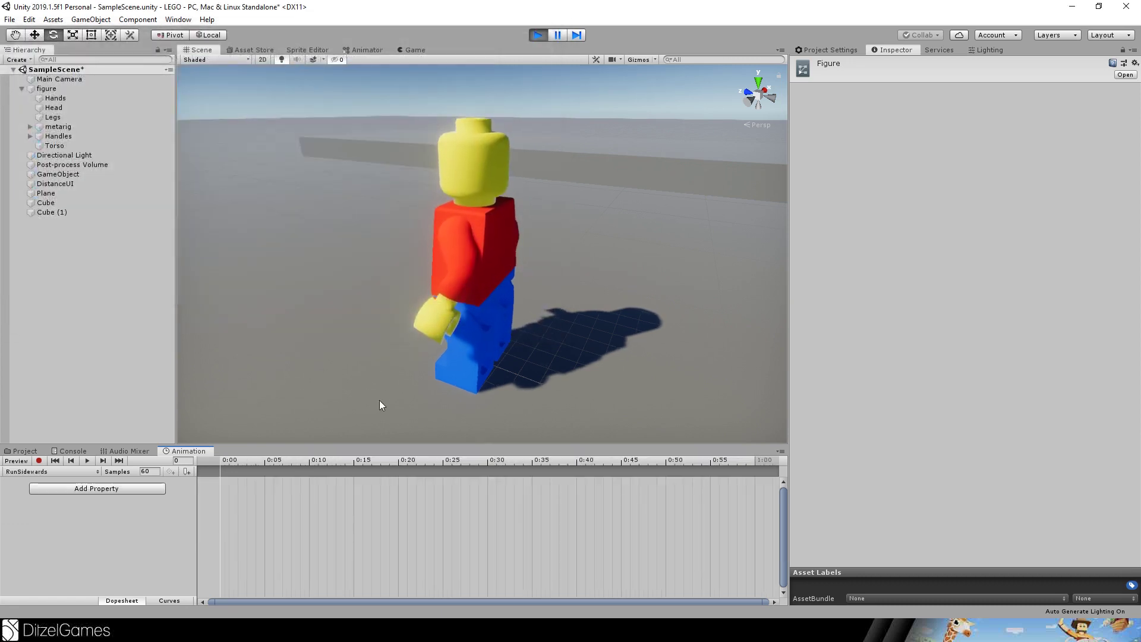
# Record a metarig rotation key at 0:00 of the figure's RunSidewards clip with Z rotation -45.
pyautogui.click(59, 79)
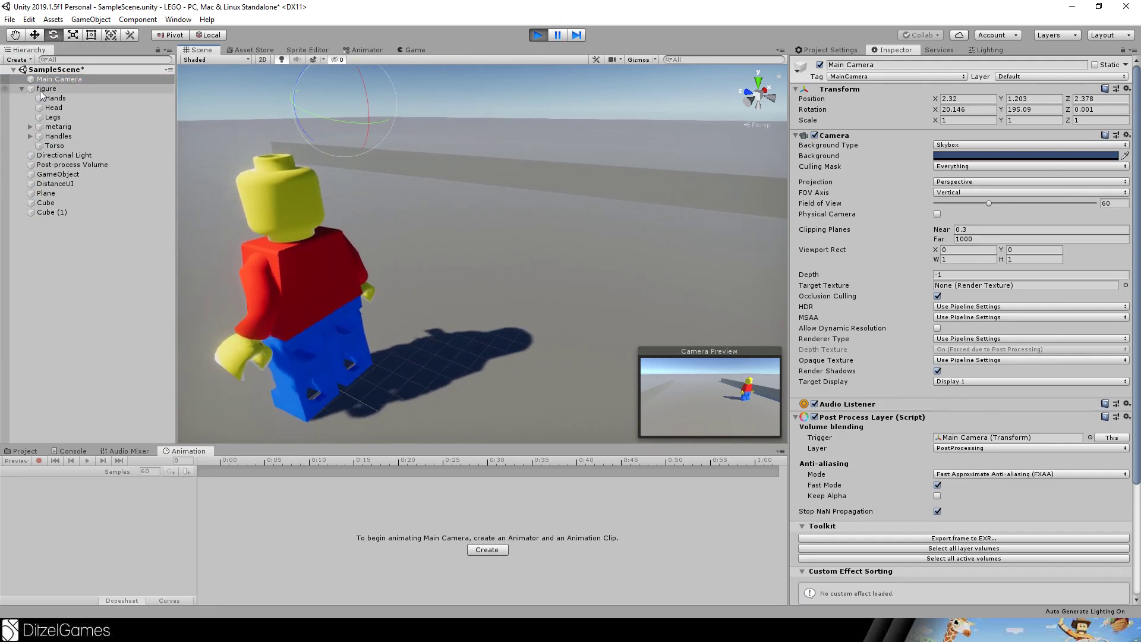
pyautogui.click(40, 89)
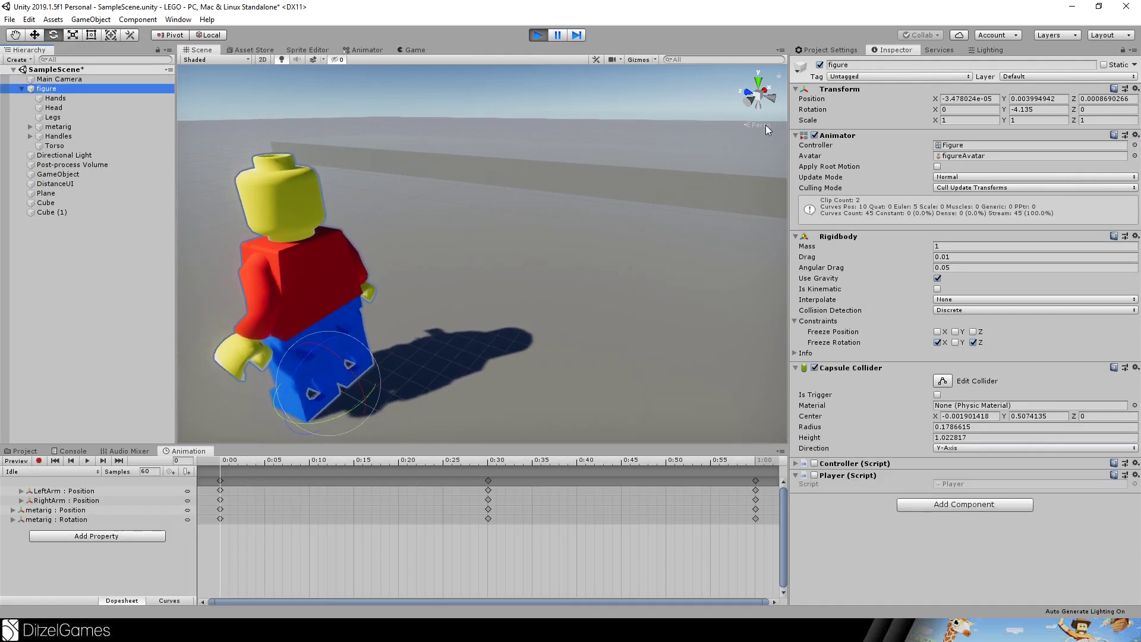
pyautogui.click(770, 99)
pyautogui.press('f')
pyautogui.scroll(1, 579, 186)
pyautogui.scroll(6, 580, 186)
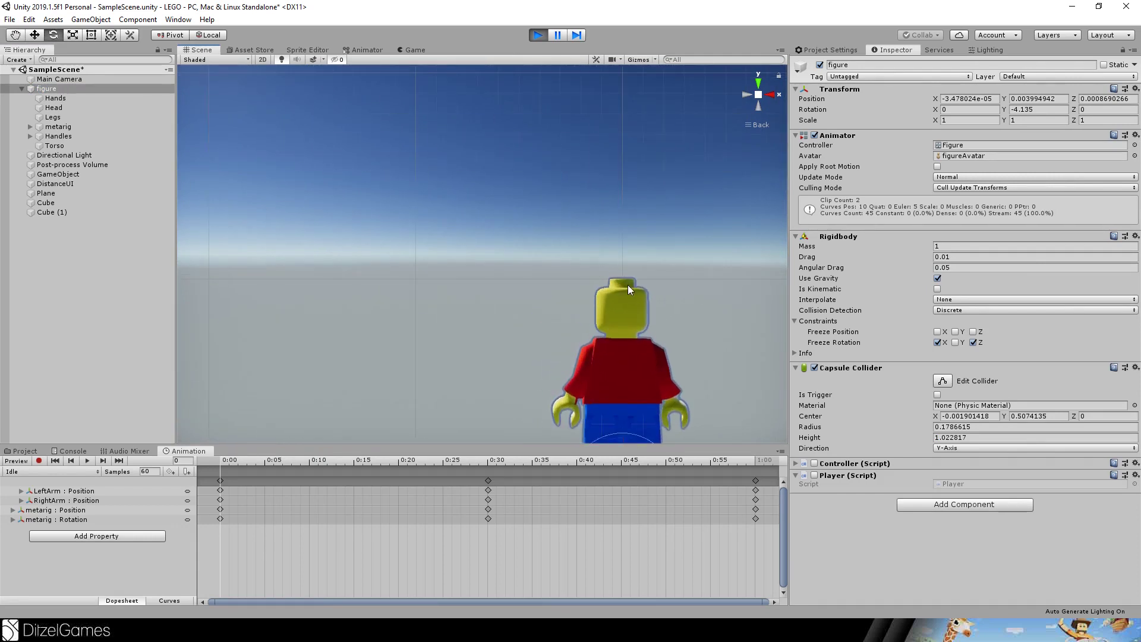
pyautogui.press('f')
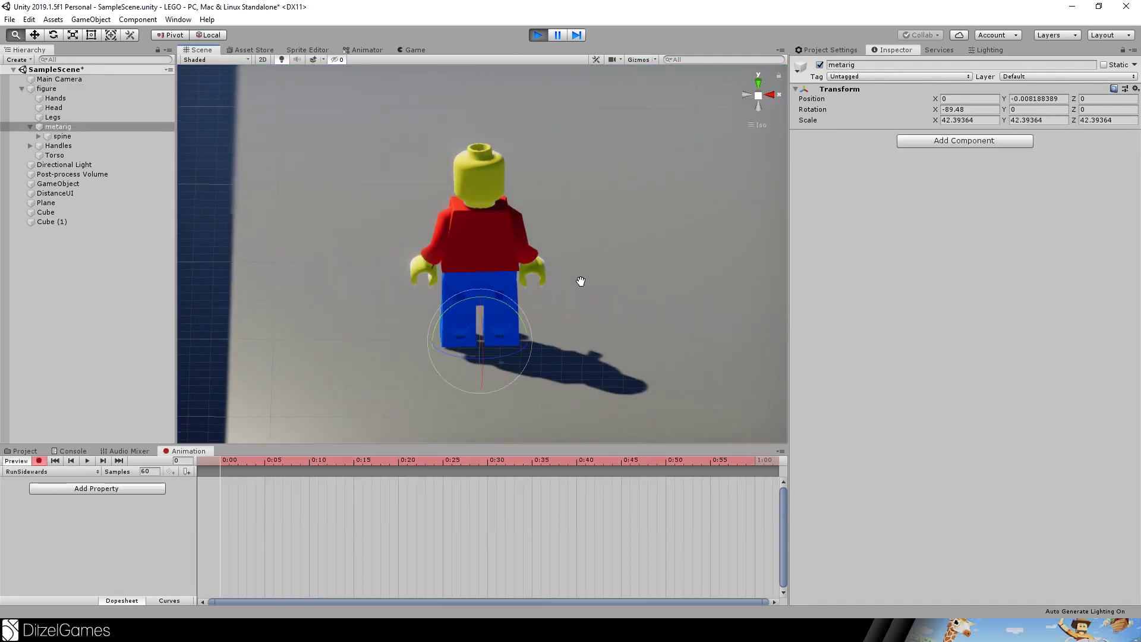
pyautogui.moveTo(462, 326); pyautogui.dragTo(515, 339)
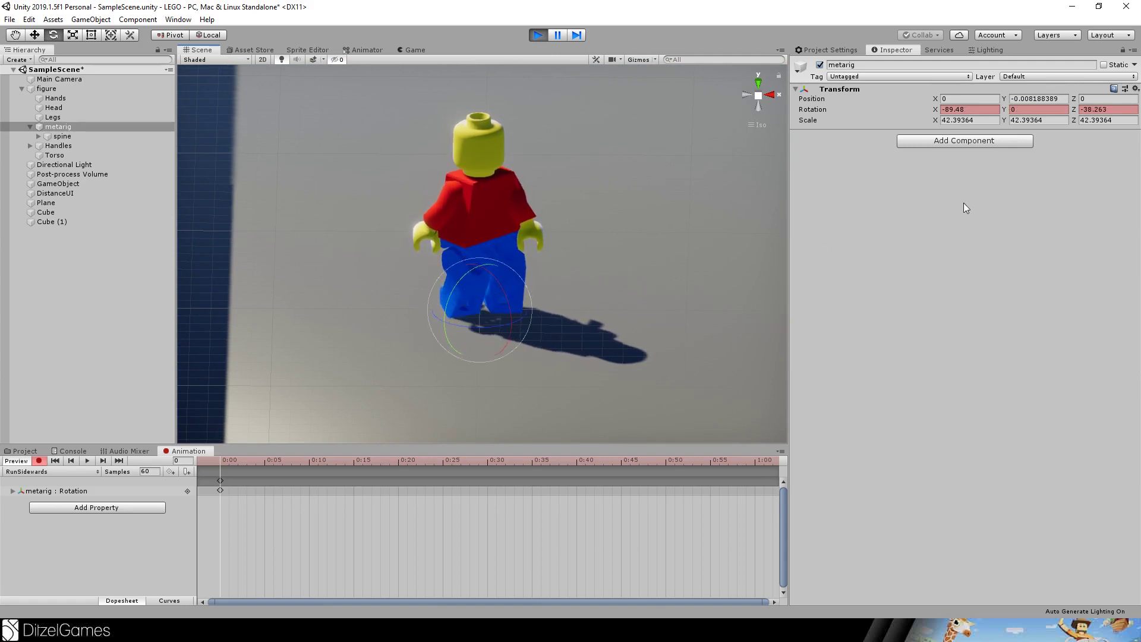
pyautogui.write('-45')
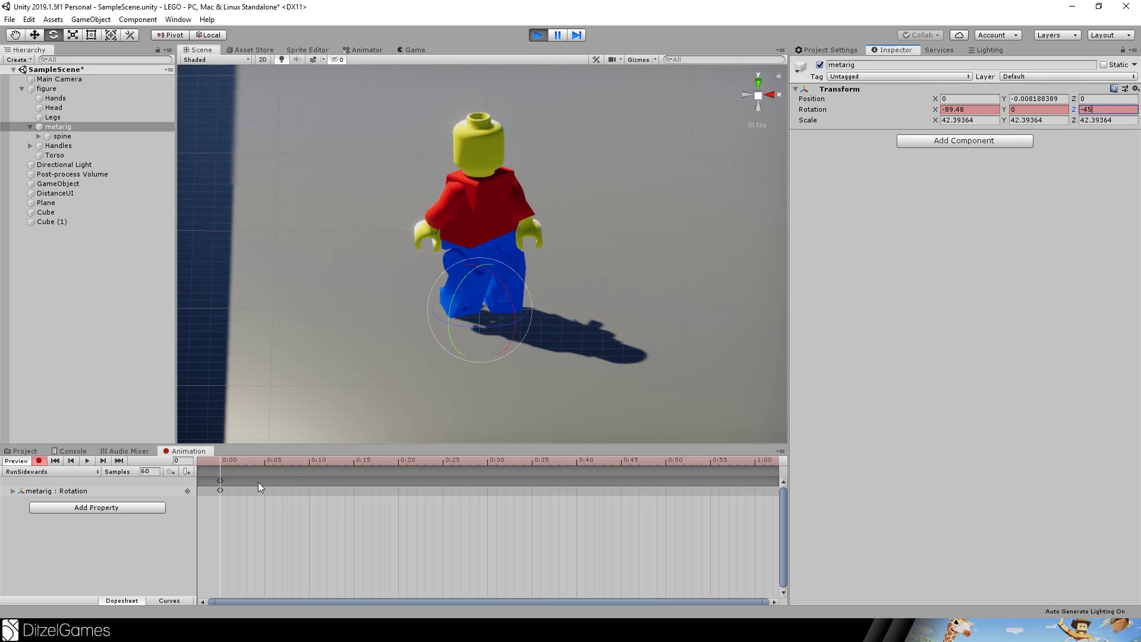
# Key the LeftFoot handle at 0:00 with Y rotation -90 and a moved position of about Z -0.166.
pyautogui.click(30, 145)
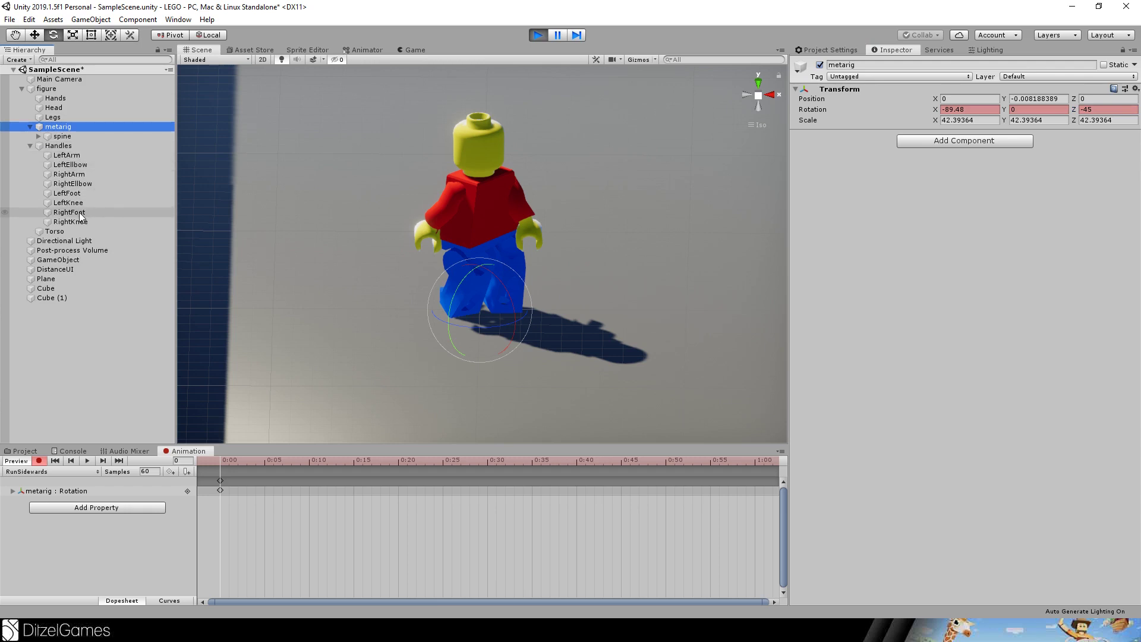
pyautogui.click(80, 212)
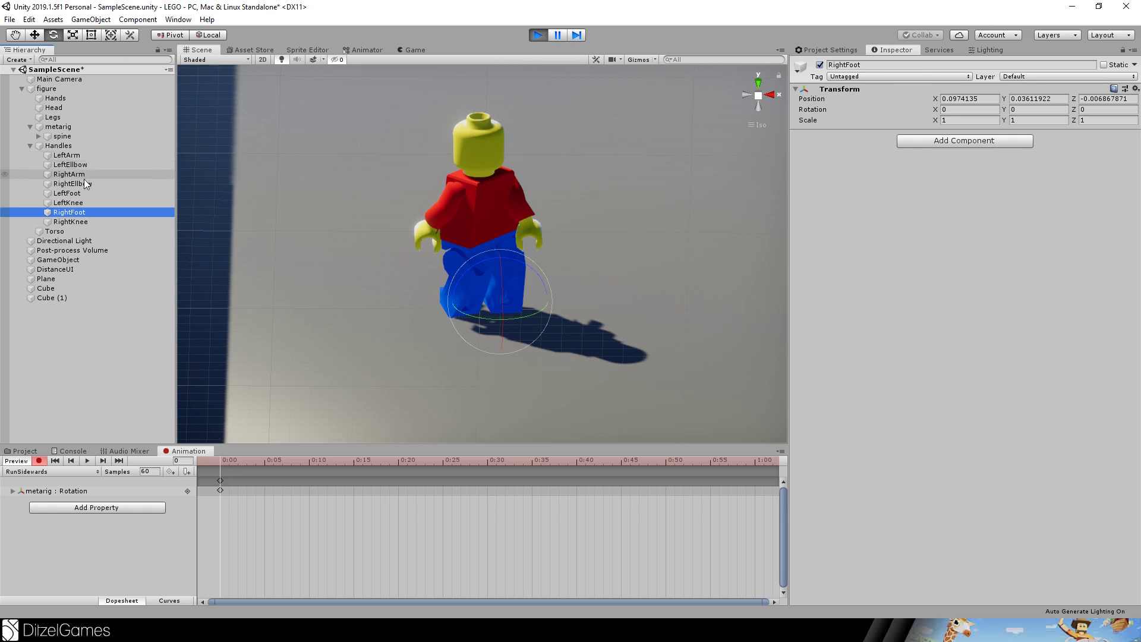
pyautogui.click(77, 193)
pyautogui.click(1056, 110)
pyautogui.write('-')
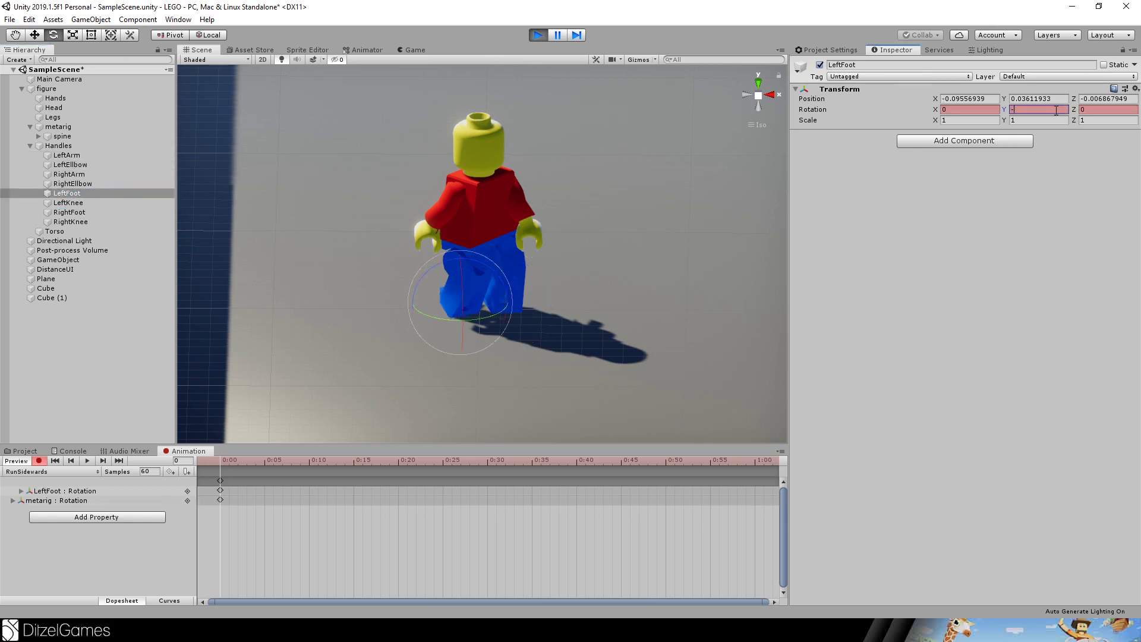
pyautogui.click(35, 35)
pyautogui.moveTo(458, 294); pyautogui.dragTo(464, 307)
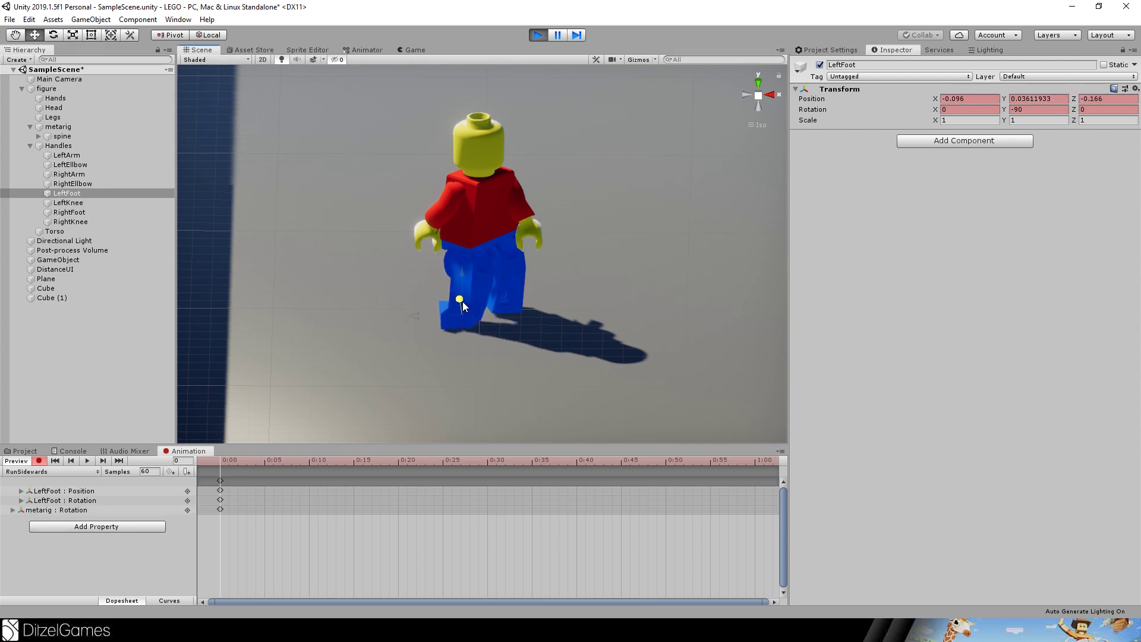
# Key the RightFoot handle's Y rotation at -90 at 0:00 of the RunSidewards clip.
pyautogui.click(505, 304)
pyautogui.click(758, 107)
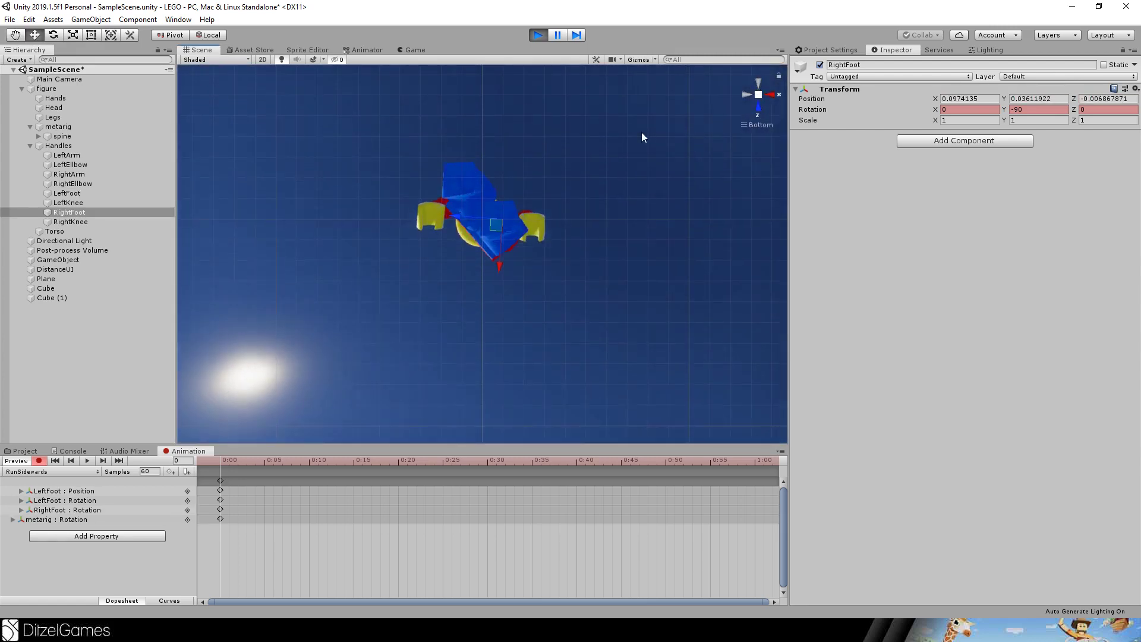
pyautogui.click(759, 105)
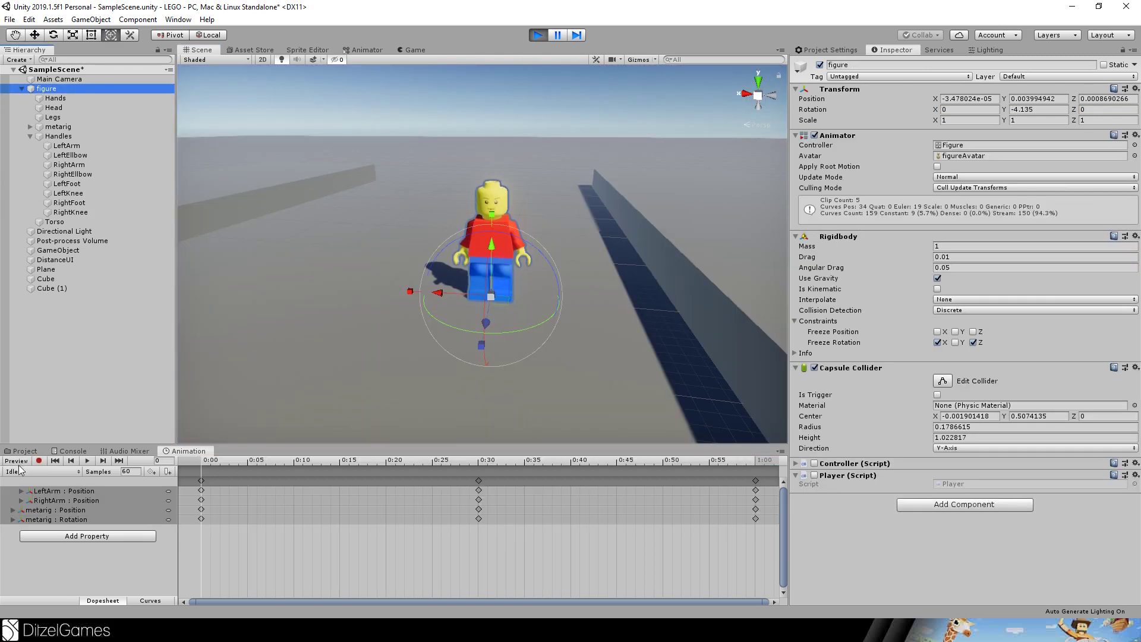
# Preview the figure's Run animation clip by playing it back.
pyautogui.click(17, 461)
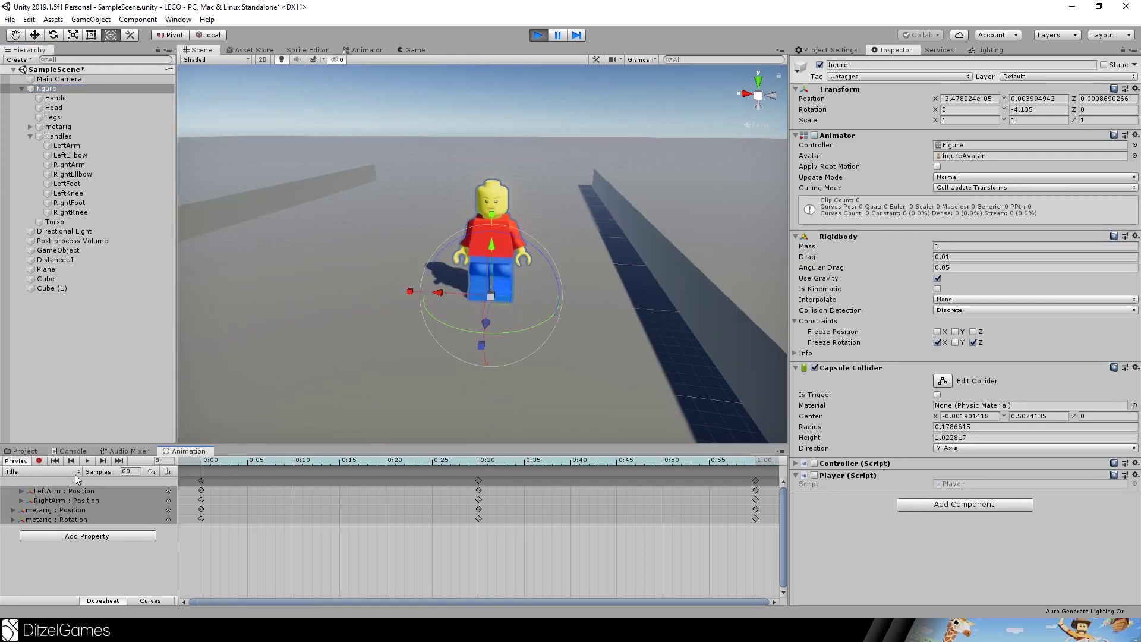
pyautogui.click(42, 471)
pyautogui.click(21, 490)
pyautogui.click(87, 461)
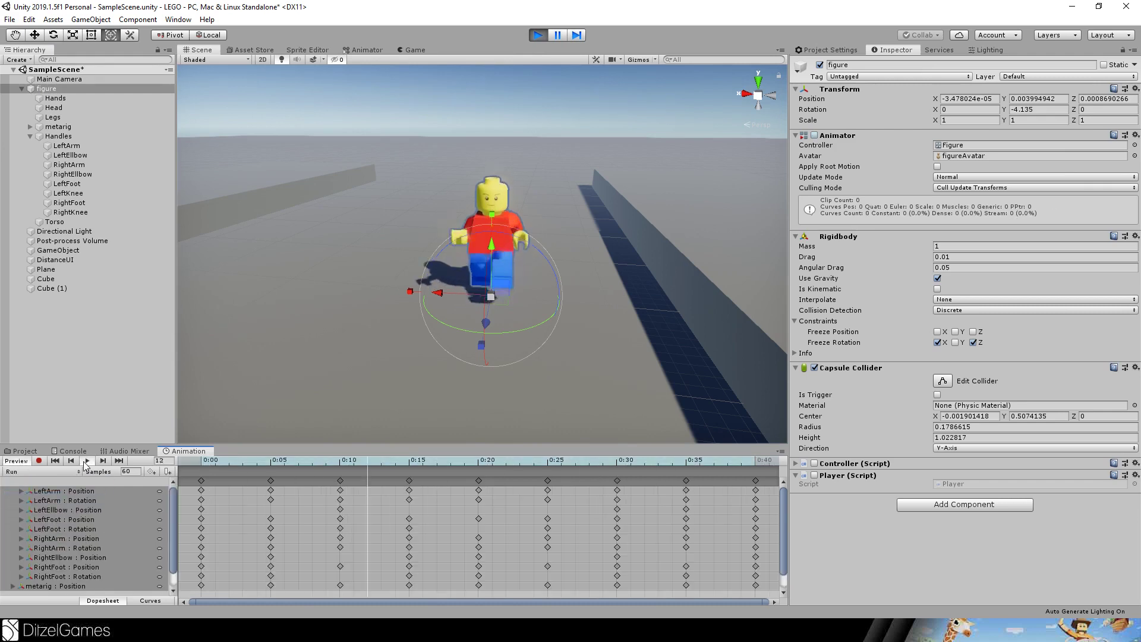
# Preview the figure's RunLeftwards and RunRightwards animation clips by playing each one back.
pyautogui.click(45, 472)
pyautogui.click(45, 510)
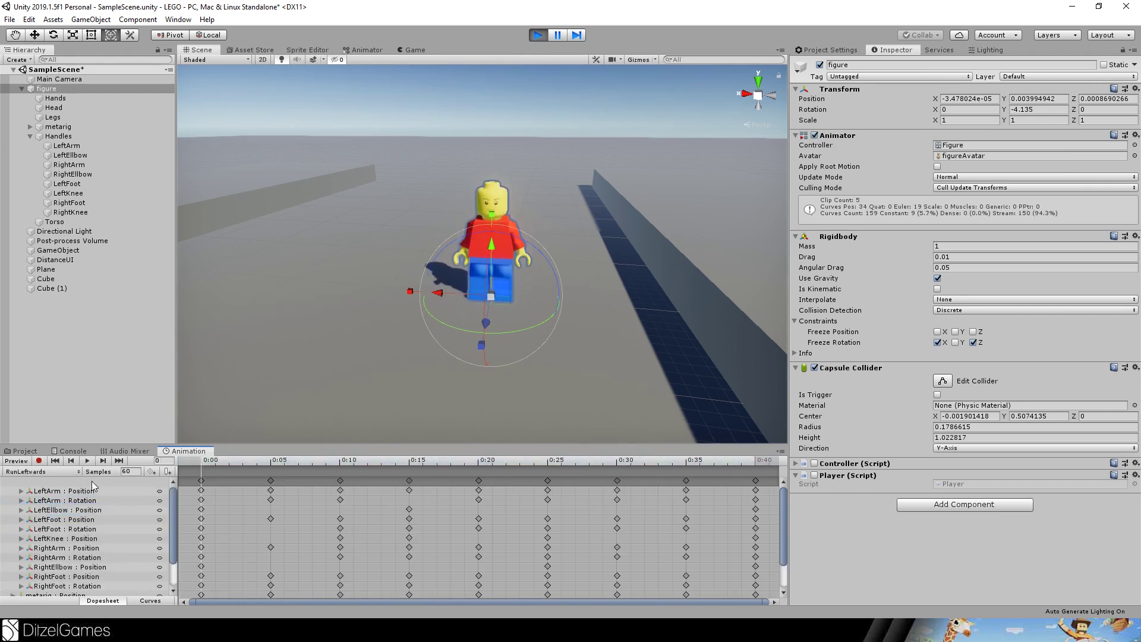
pyautogui.click(87, 461)
pyautogui.click(46, 473)
pyautogui.click(47, 523)
pyautogui.click(87, 461)
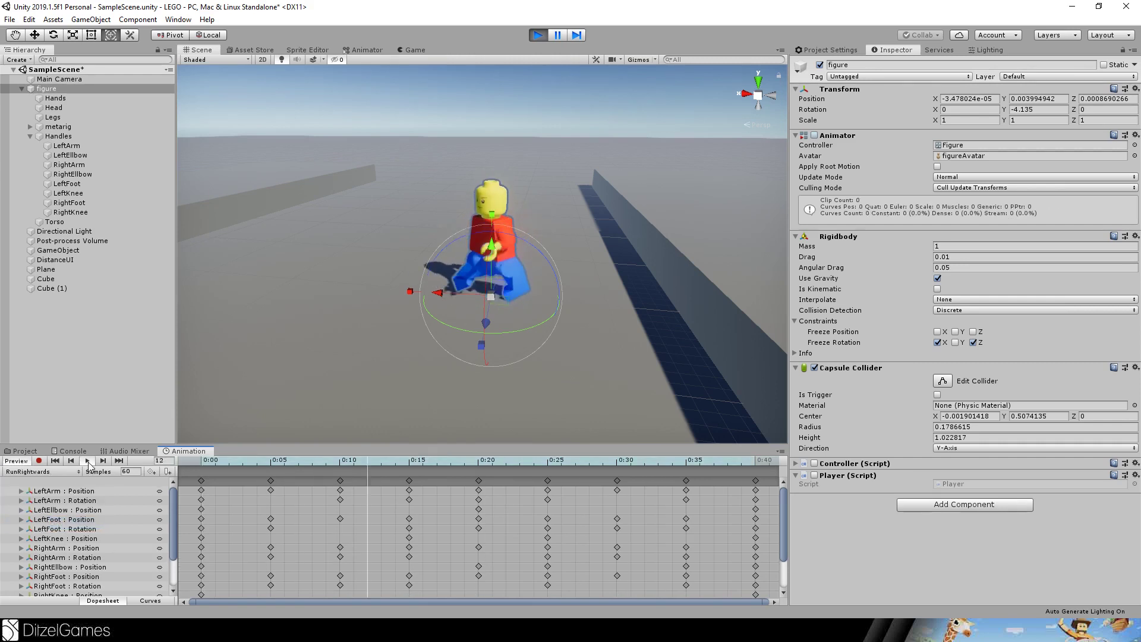
pyautogui.click(87, 461)
# Set the Cycle Offset to 1 on the Run, RunLeftwards and RunRightwards clips in the Character folder.
pyautogui.click(24, 451)
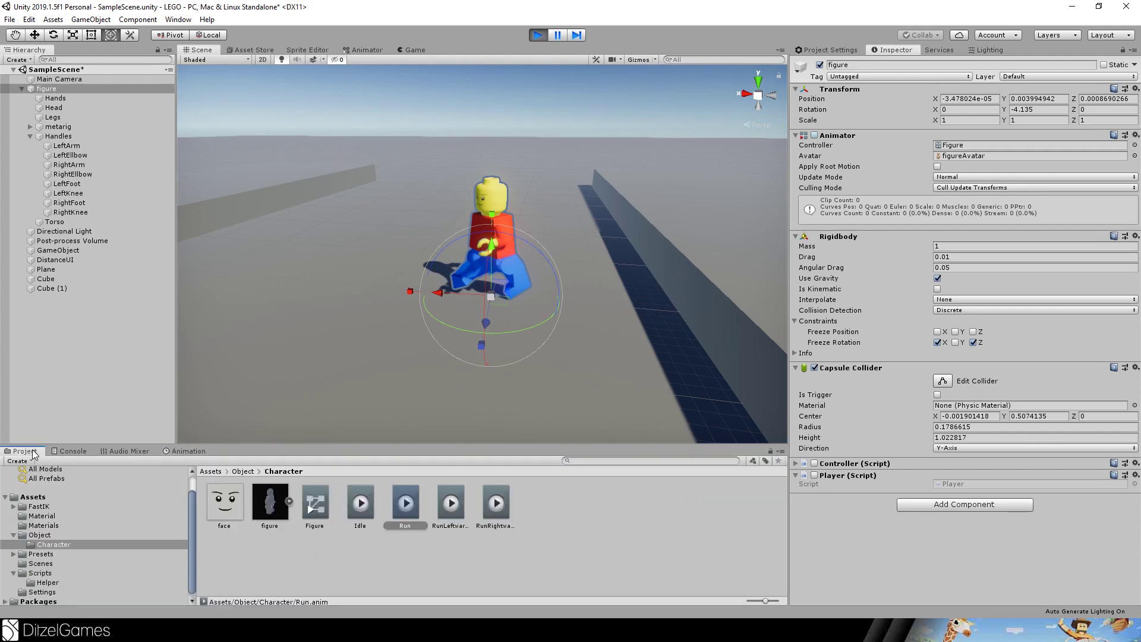
pyautogui.click(324, 504)
pyautogui.click(355, 504)
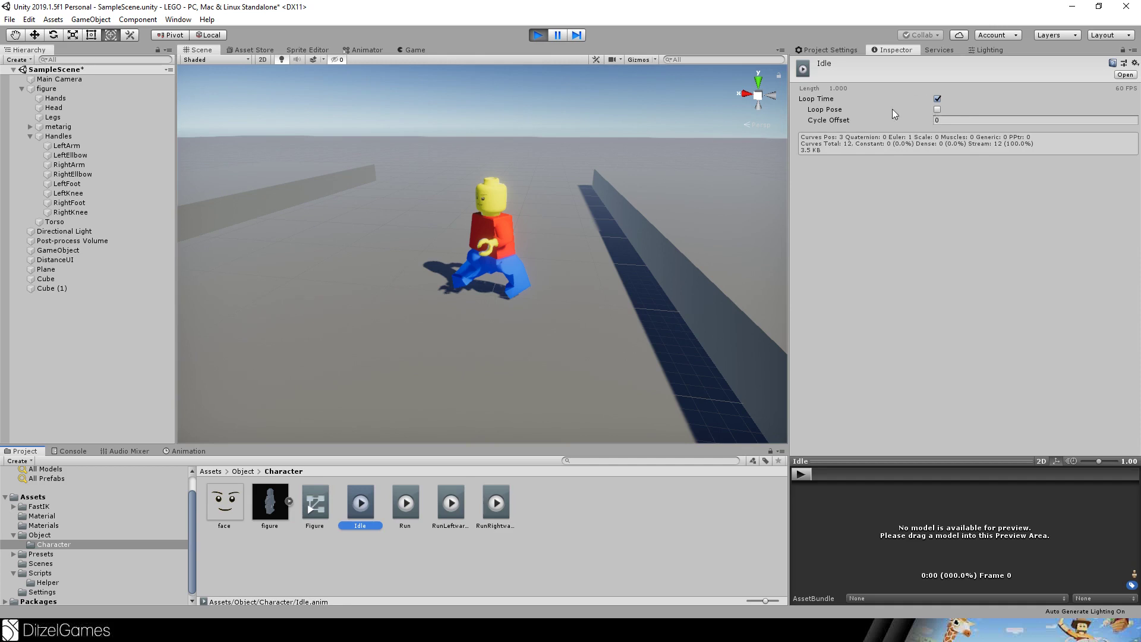
pyautogui.click(414, 499)
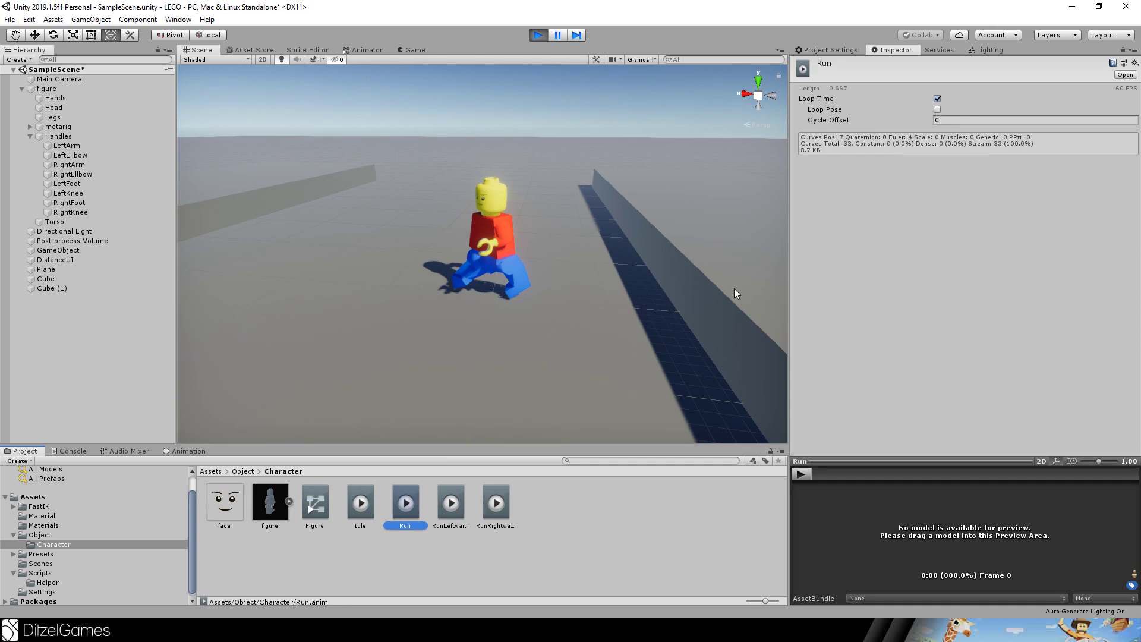
pyautogui.click(486, 499)
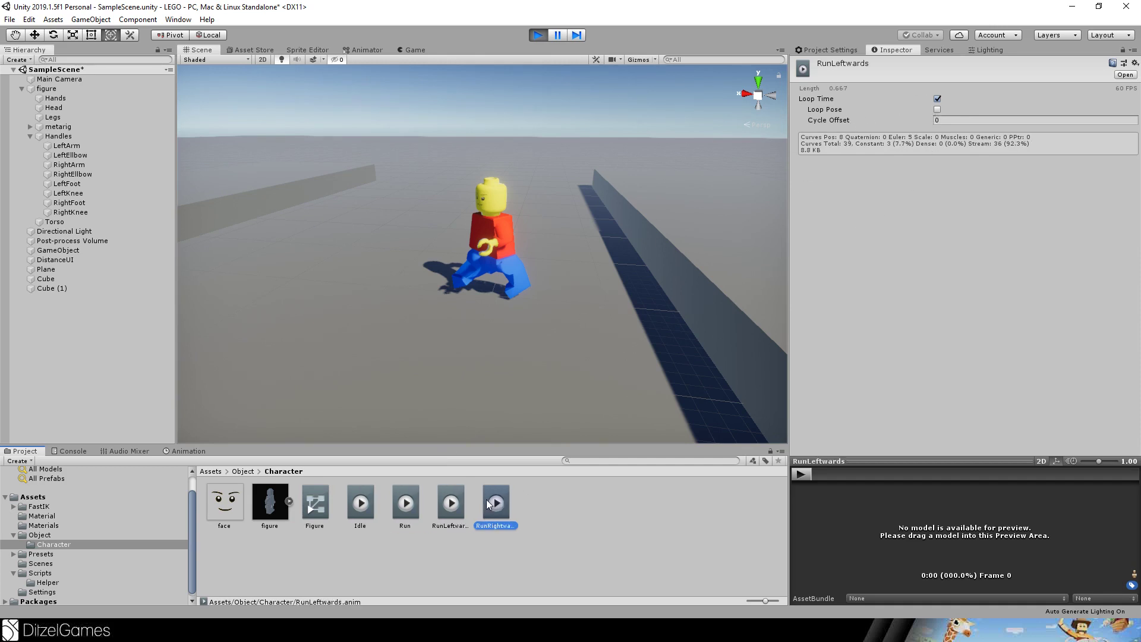
pyautogui.click(398, 505)
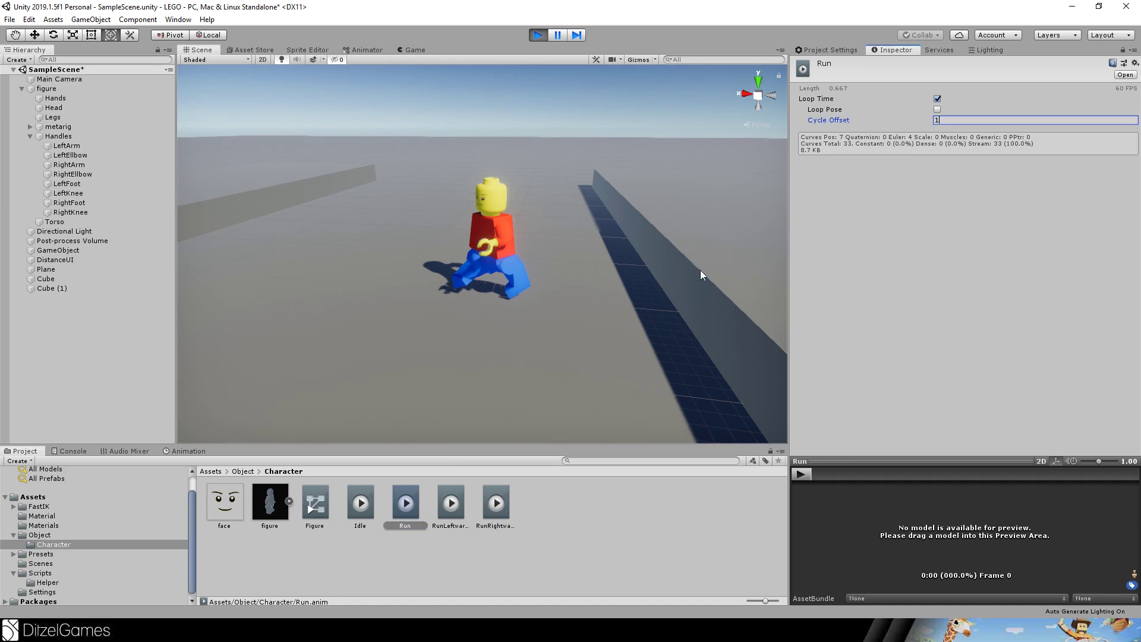
pyautogui.click(446, 502)
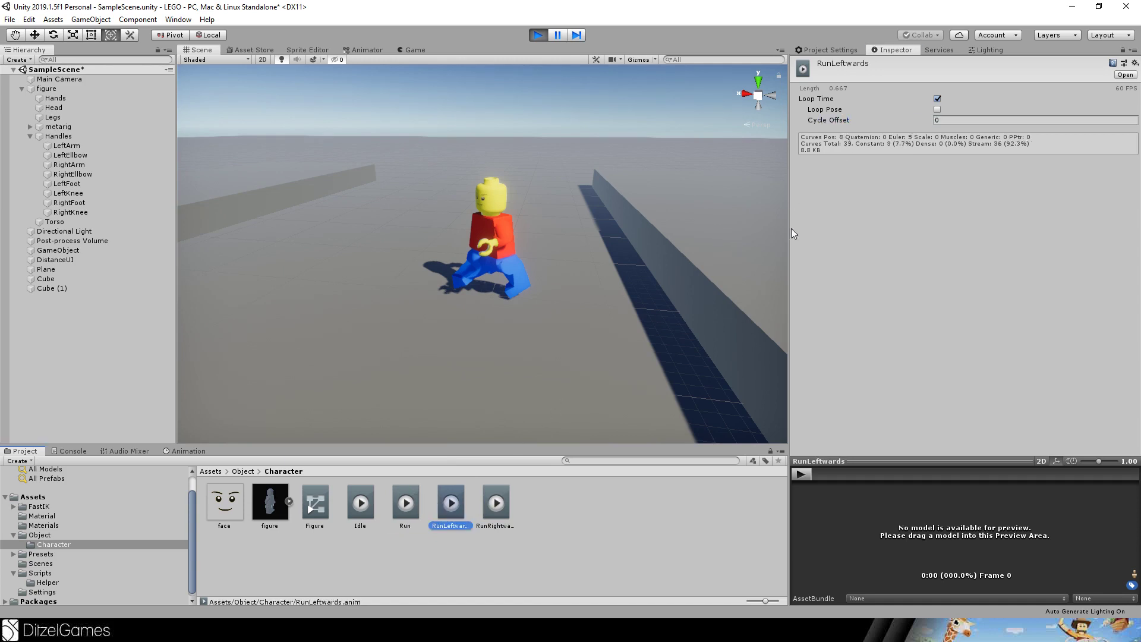
pyautogui.click(947, 119)
pyautogui.write('1')
pyautogui.click(496, 504)
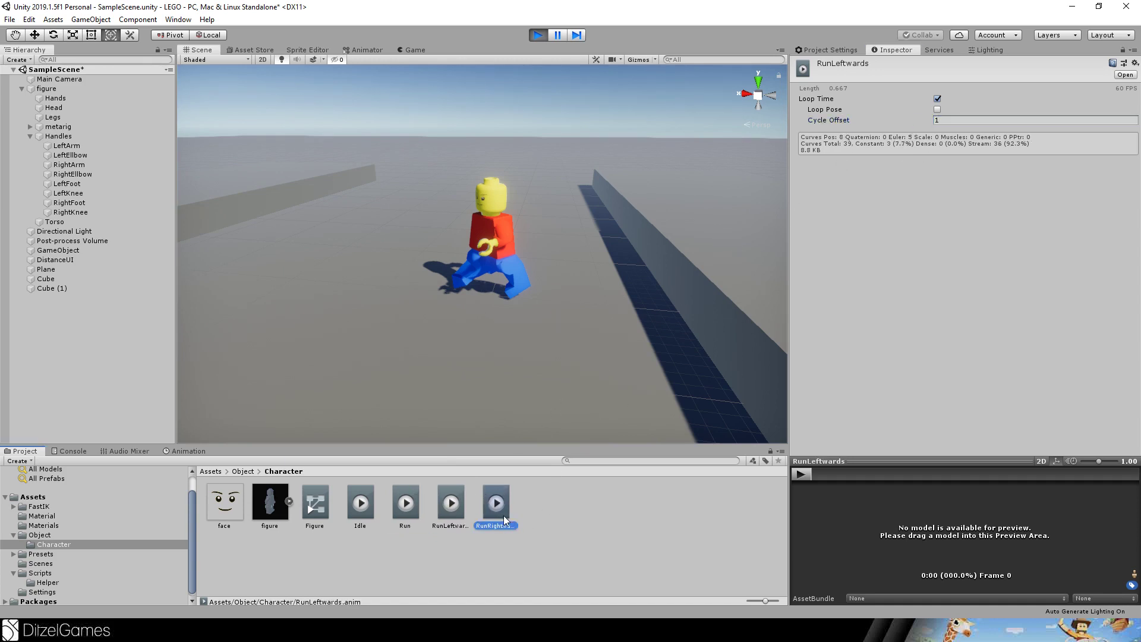
pyautogui.click(886, 120)
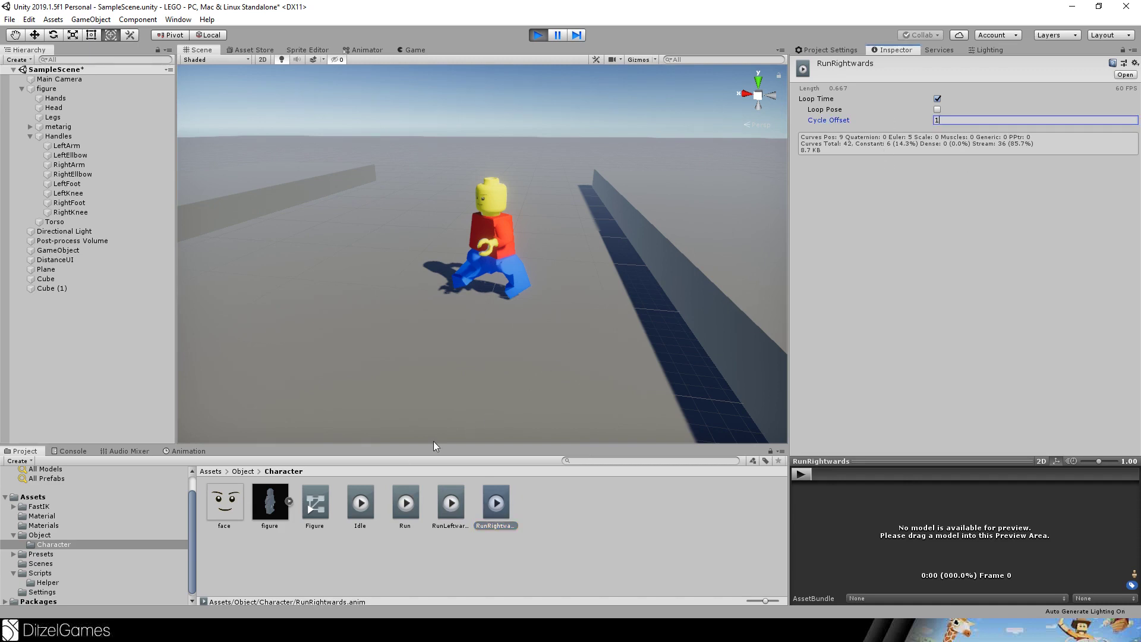
# Open the Figure animator controller and create a state from a new blend tree, placed above the Idle state.
pyautogui.doubleClick(316, 506)
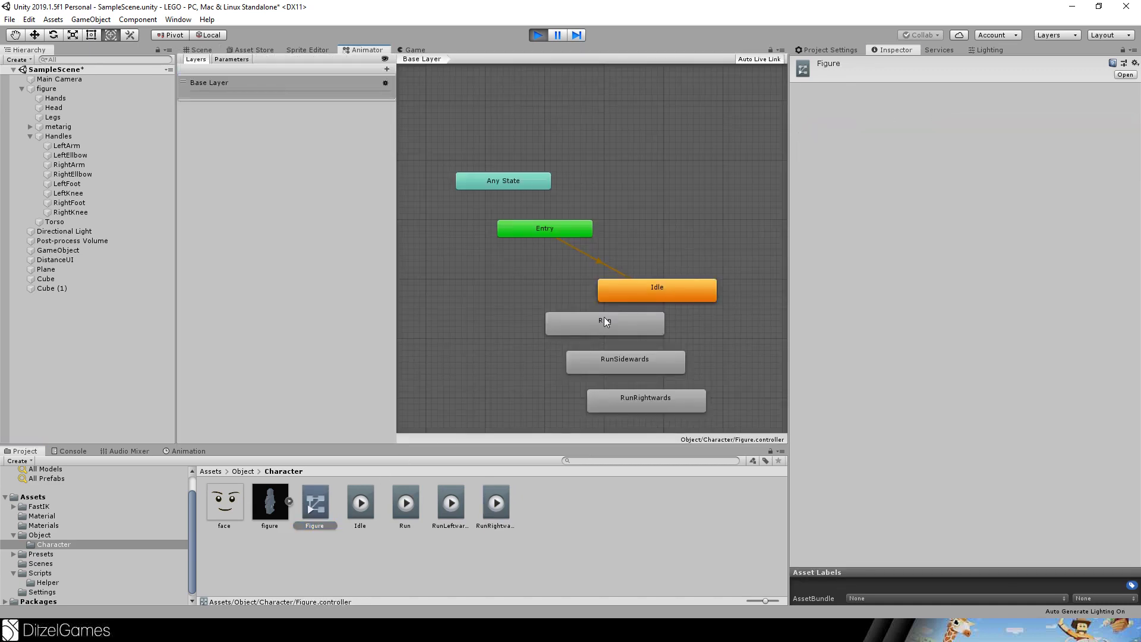
pyautogui.rightClick(580, 234)
pyautogui.click(628, 172)
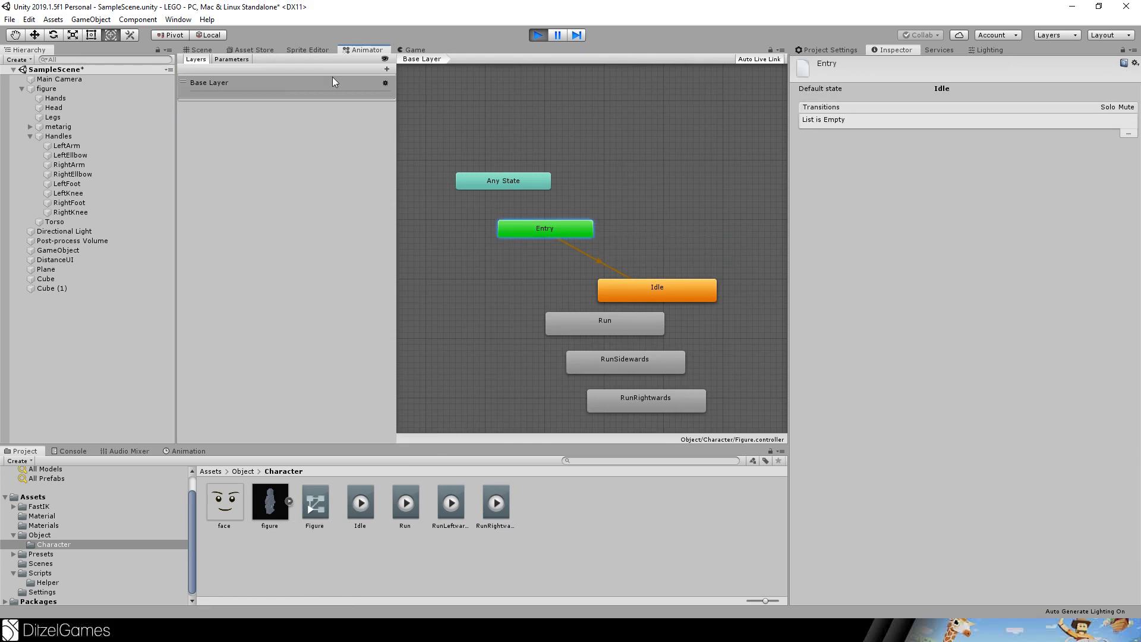
pyautogui.rightClick(493, 141)
pyautogui.moveTo(501, 144)
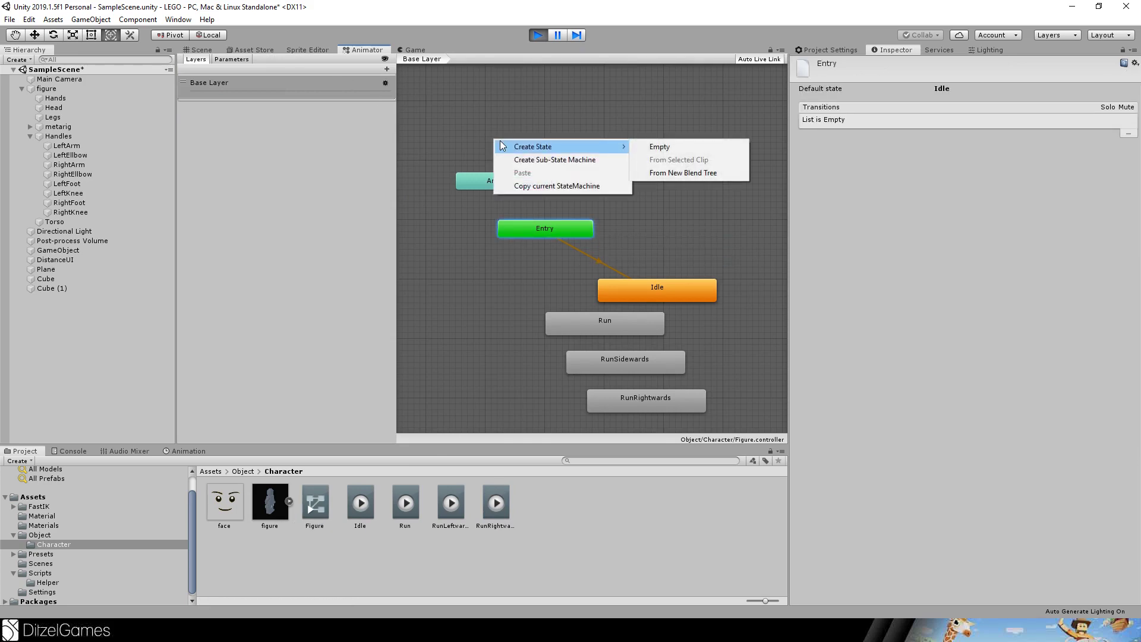
pyautogui.click(682, 172)
pyautogui.moveTo(564, 155); pyautogui.dragTo(636, 173)
# Make the Blend Tree the state machine's default state.
pyautogui.rightClick(569, 229)
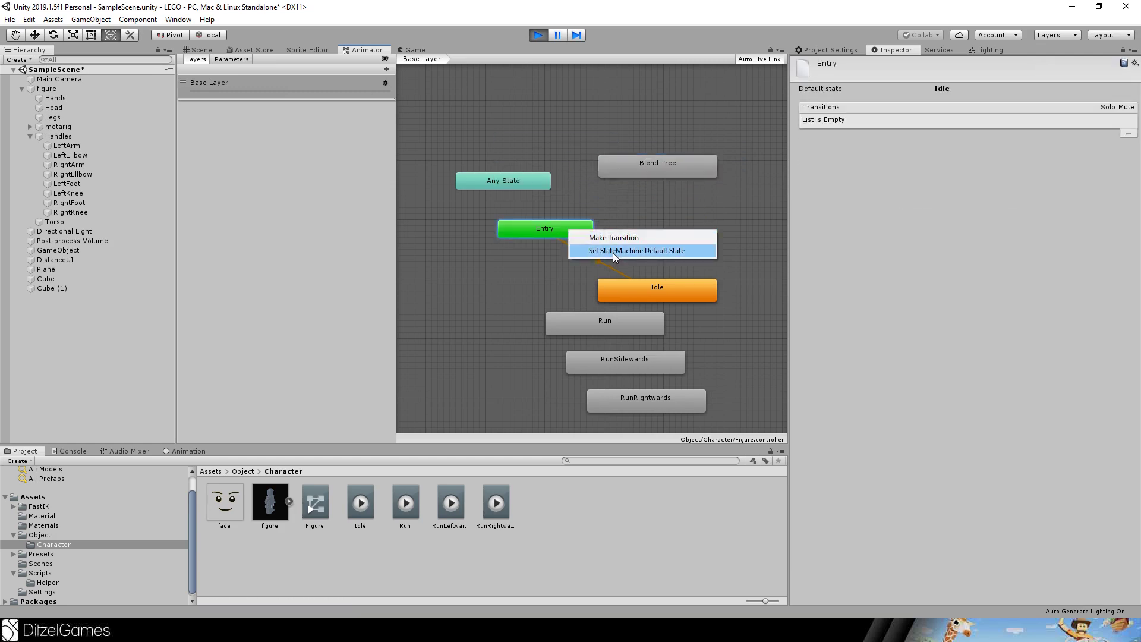
pyautogui.click(611, 252)
pyautogui.click(643, 166)
# Delete the Idle, Run, RunSidewards and RunRightwards states from the base layer.
pyautogui.click(659, 286)
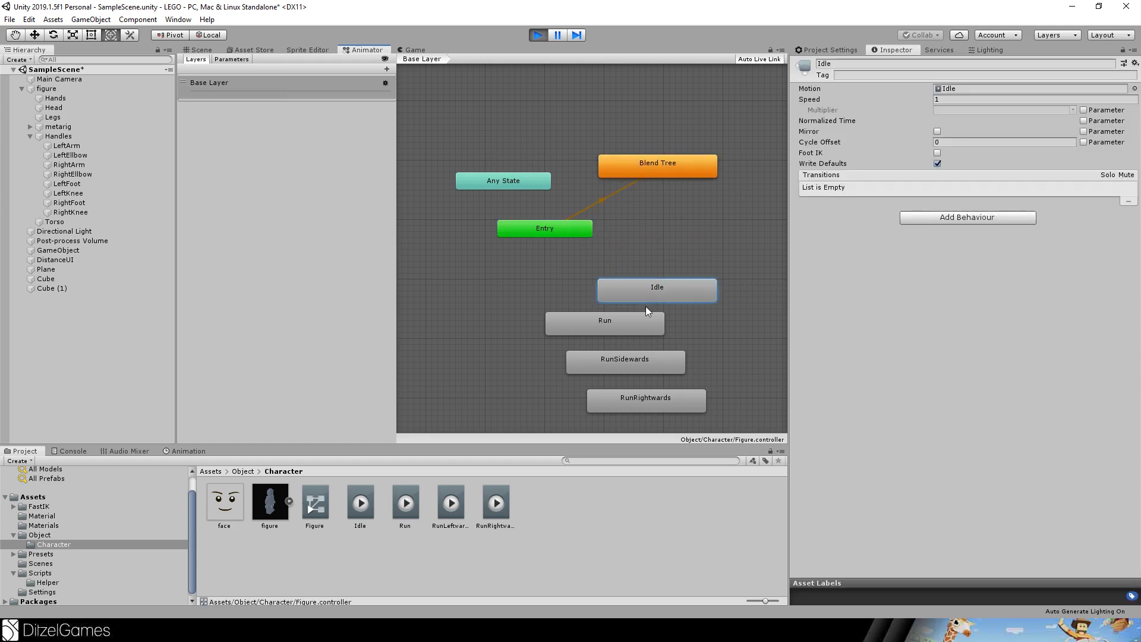
pyautogui.keyDown('ctrl'); pyautogui.click(631, 322); pyautogui.keyUp('ctrl')
pyautogui.keyDown('ctrl'); pyautogui.click(633, 354); pyautogui.keyUp('ctrl')
pyautogui.keyDown('ctrl'); pyautogui.click(647, 390); pyautogui.keyUp('ctrl')
pyautogui.press('Delete')
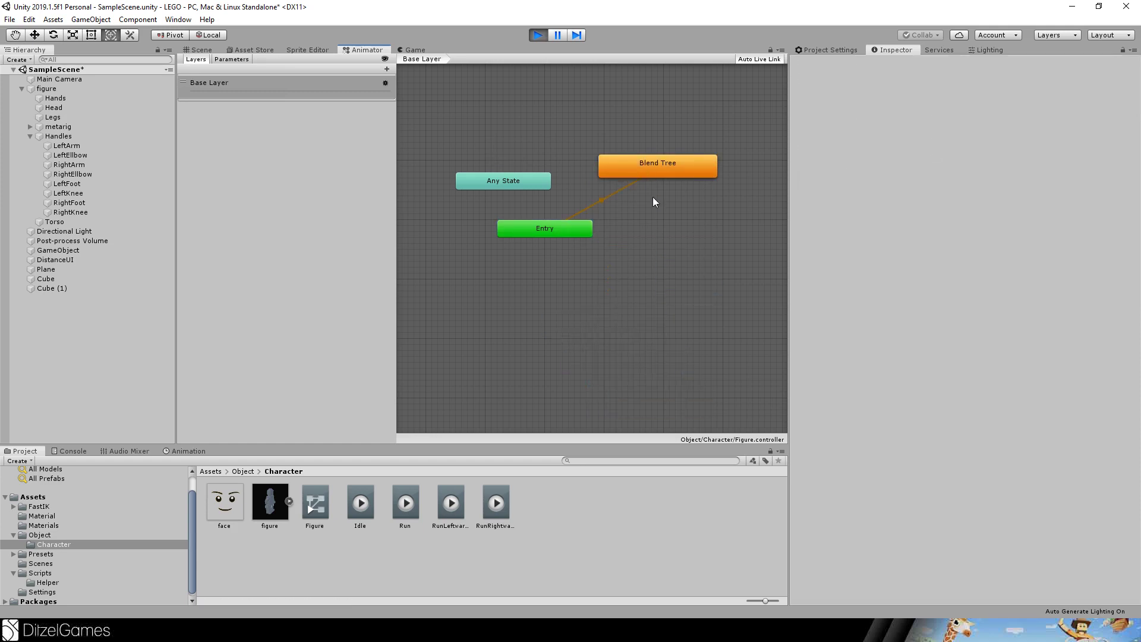
# Open the Blend Tree, name its existing float parameter Speed and add a second float parameter named Side.
pyautogui.doubleClick(654, 166)
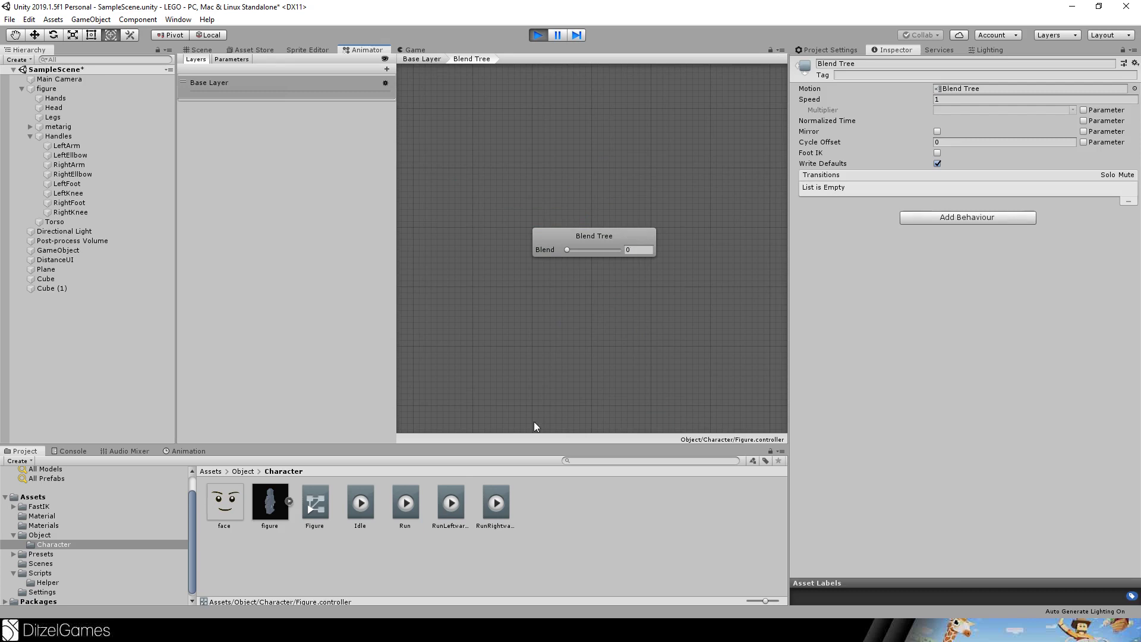
pyautogui.keyDown('ctrl'); pyautogui.click(450, 503); pyautogui.keyUp('ctrl')
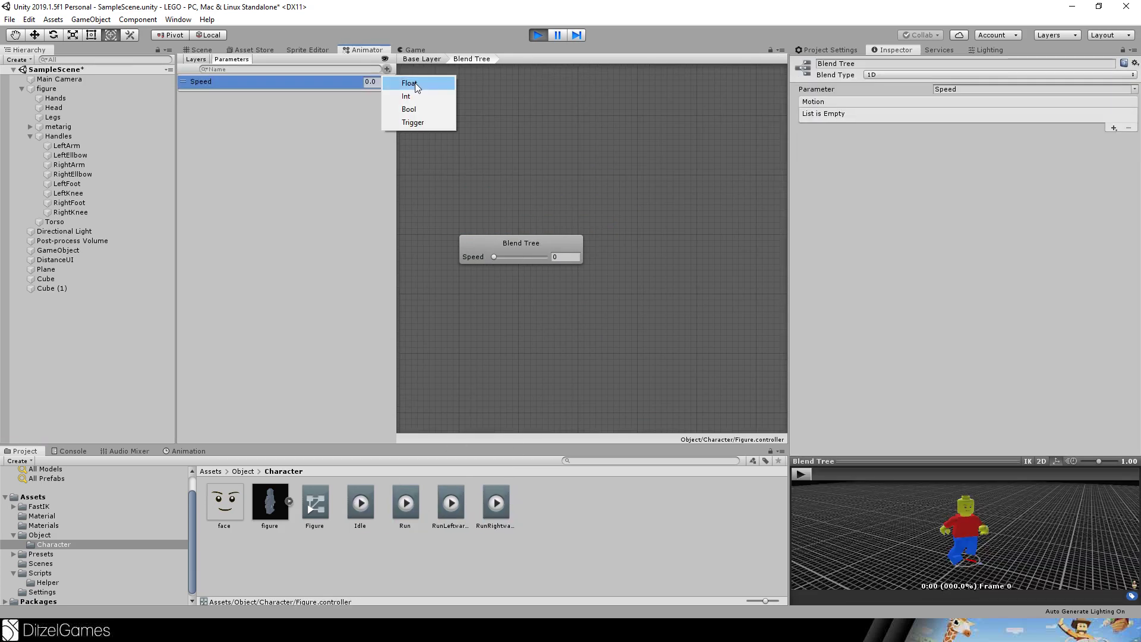
pyautogui.click(414, 83)
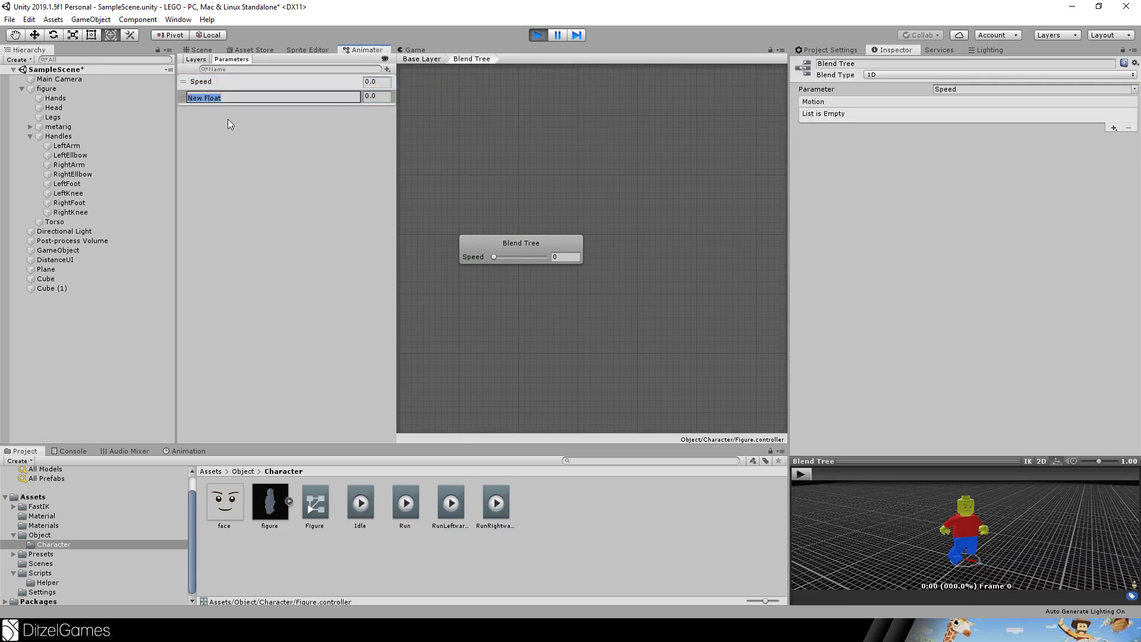
pyautogui.write('Left')
pyautogui.press('BackSpace')
pyautogui.press('BackSpace')
pyautogui.press('BackSpace')
pyautogui.press('BackSpace')
pyautogui.write('Side')
pyautogui.press('Return')
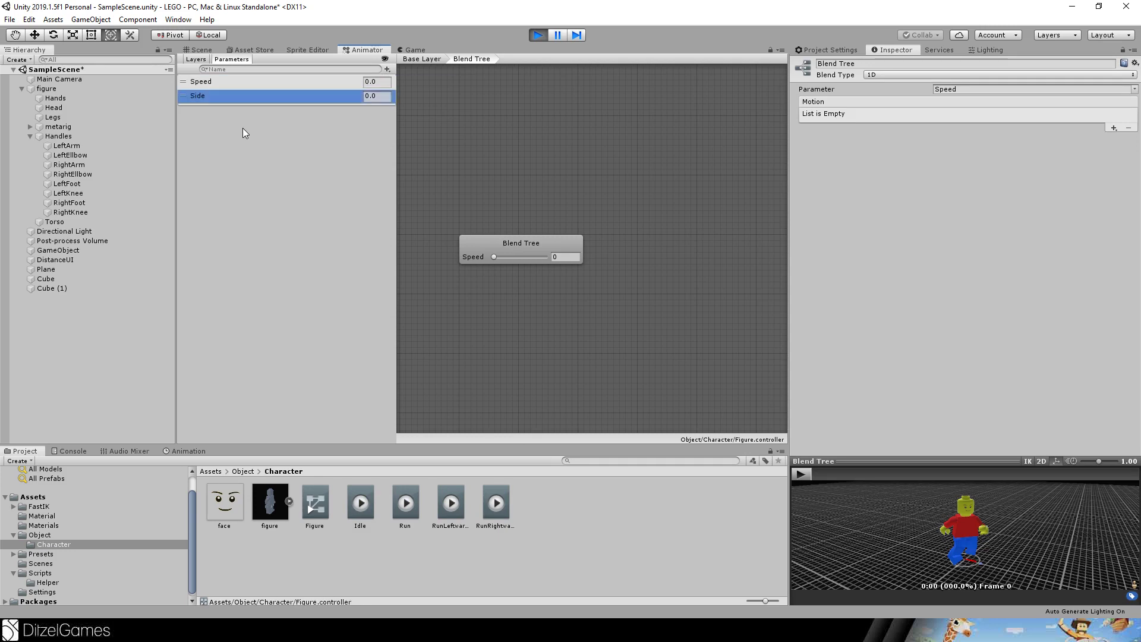
pyautogui.doubleClick(202, 81)
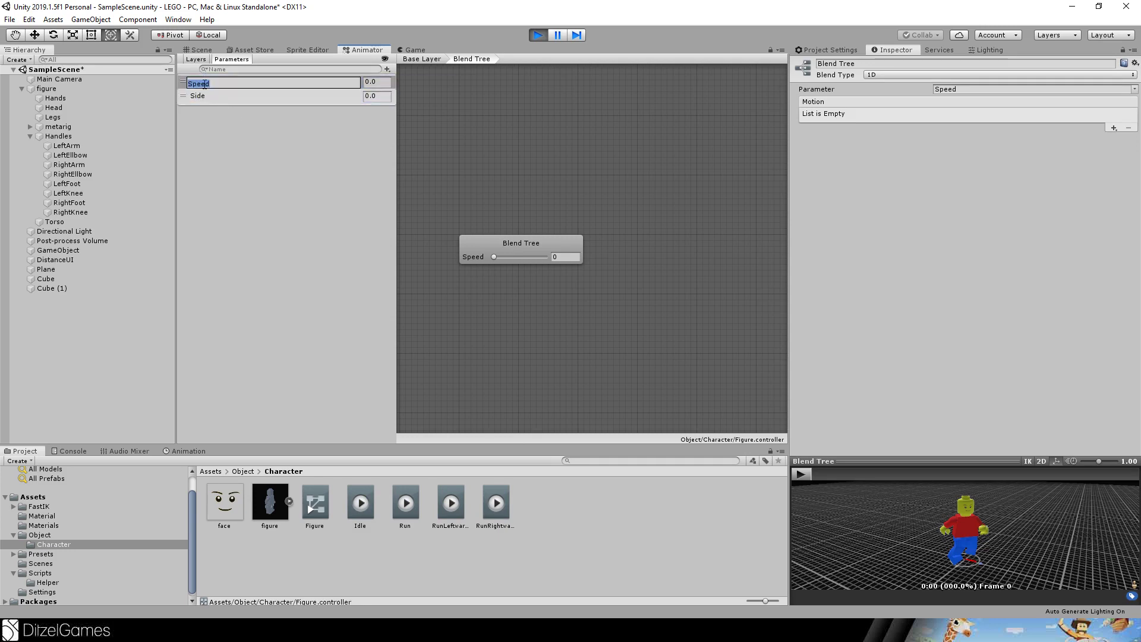
pyautogui.click(205, 95)
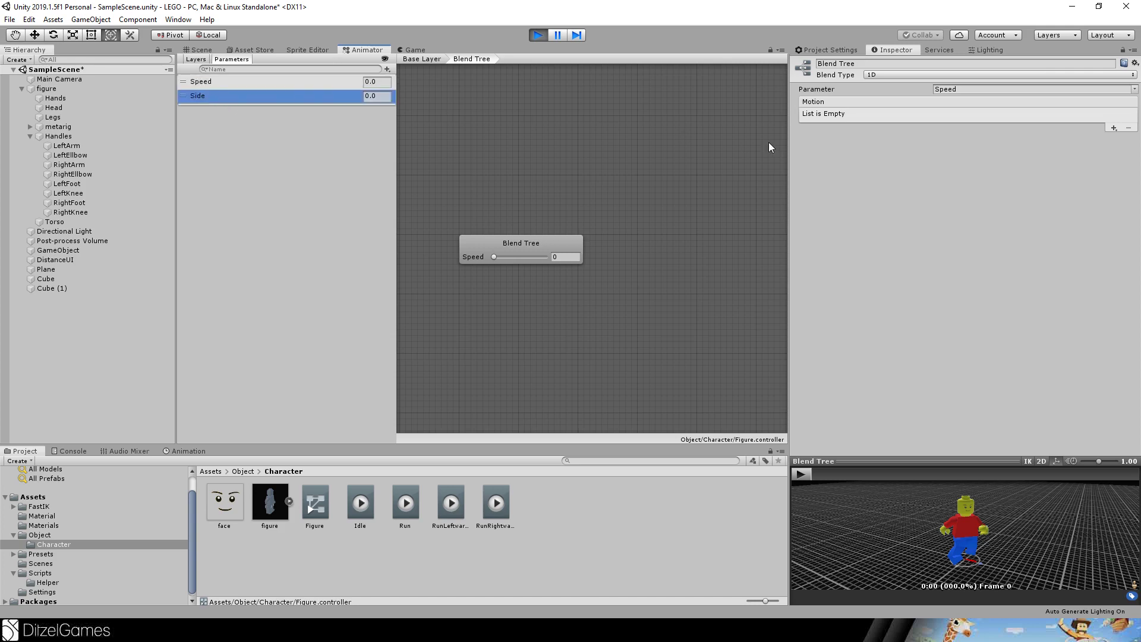
# Change the Blend Tree's blend type to 2D Simple Directional and use Side as its second parameter.
pyautogui.click(910, 75)
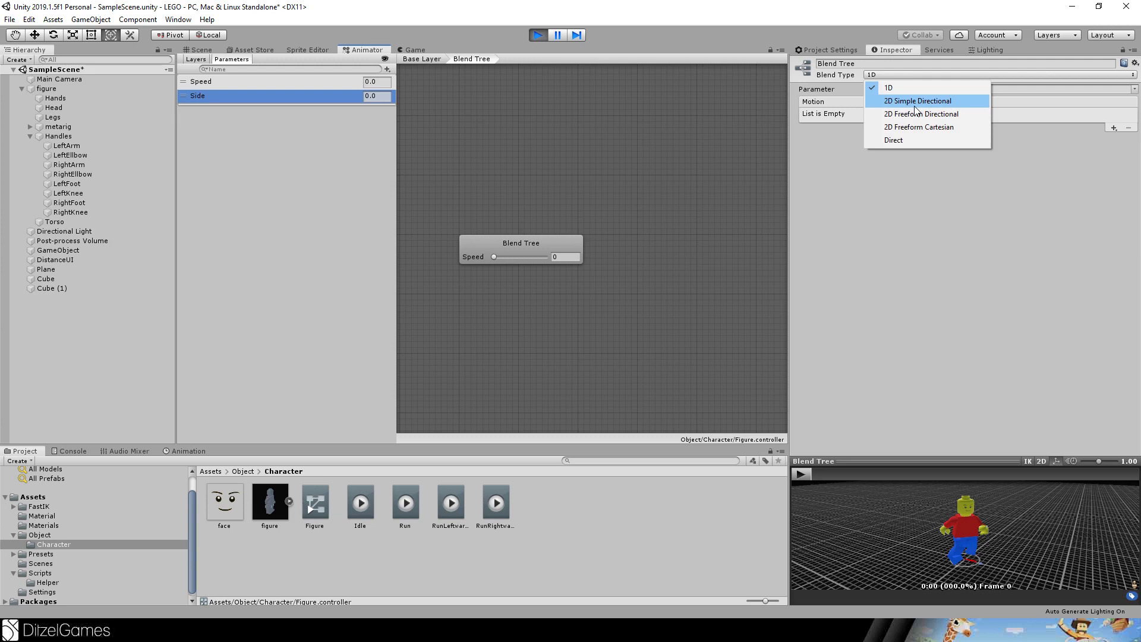
pyautogui.click(945, 102)
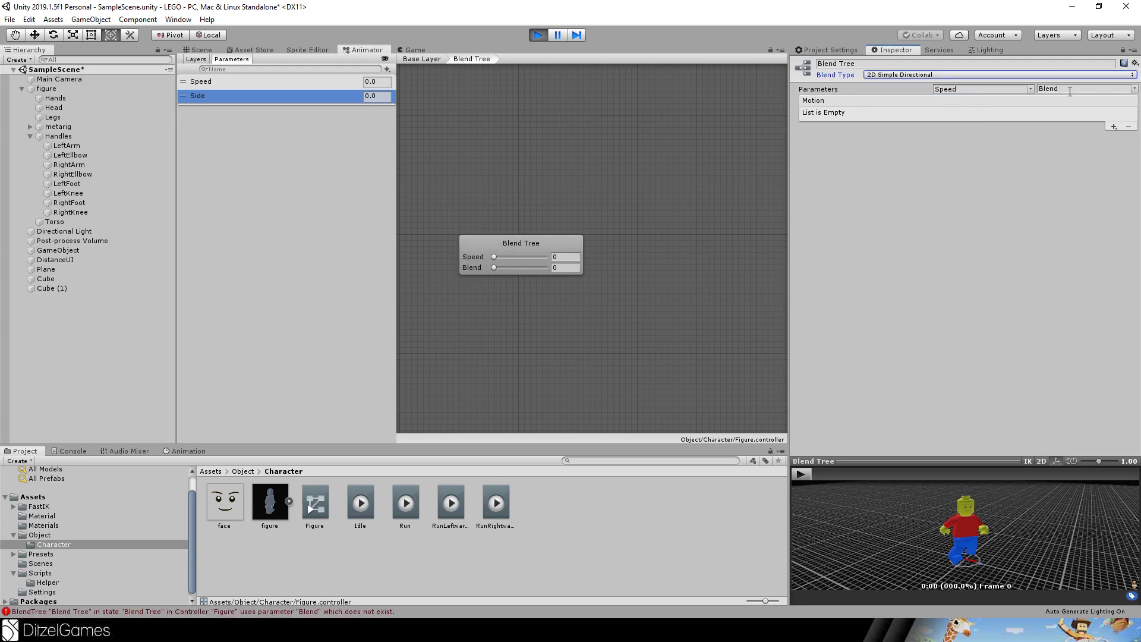
pyautogui.click(1135, 88)
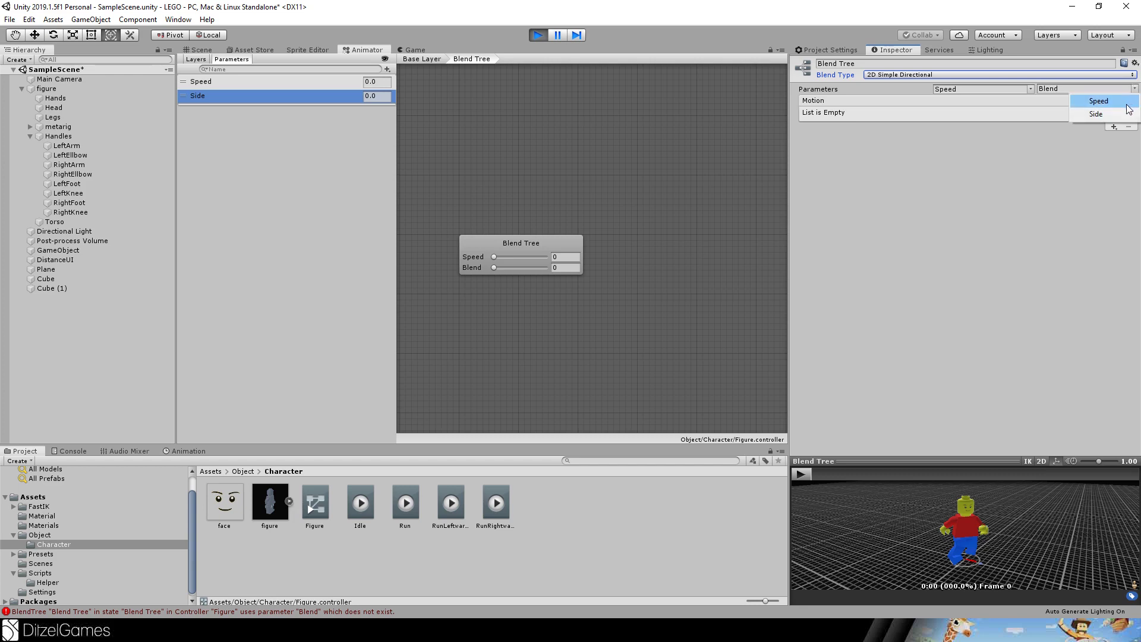
pyautogui.click(1111, 112)
# Add a motion field to the Blend Tree and assign the Idle clip to it.
pyautogui.click(1114, 127)
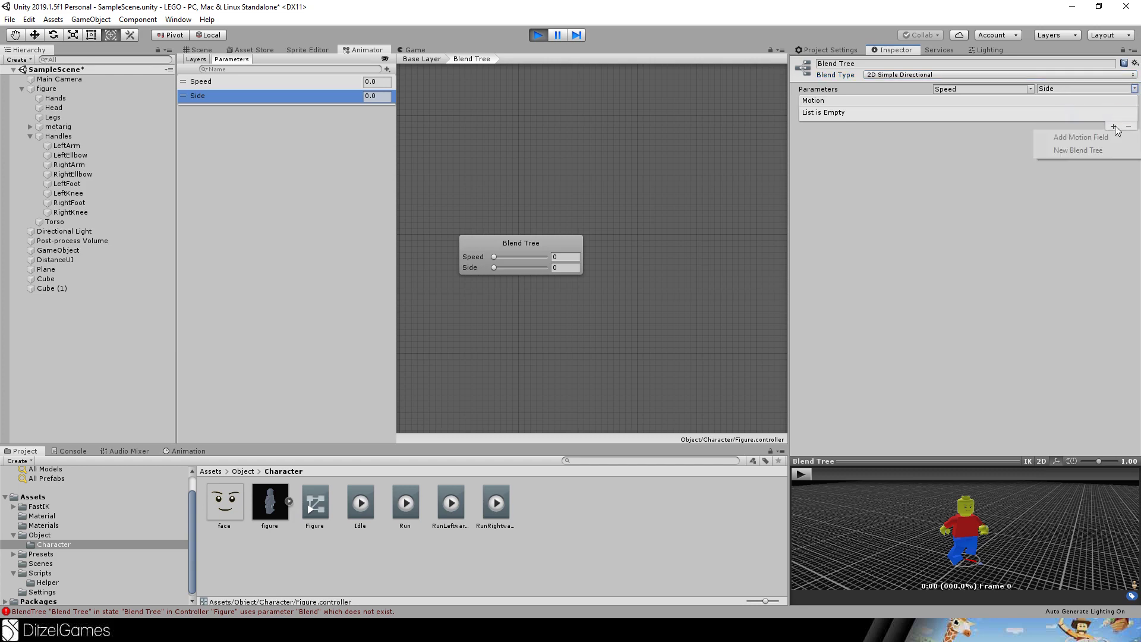
pyautogui.click(1113, 139)
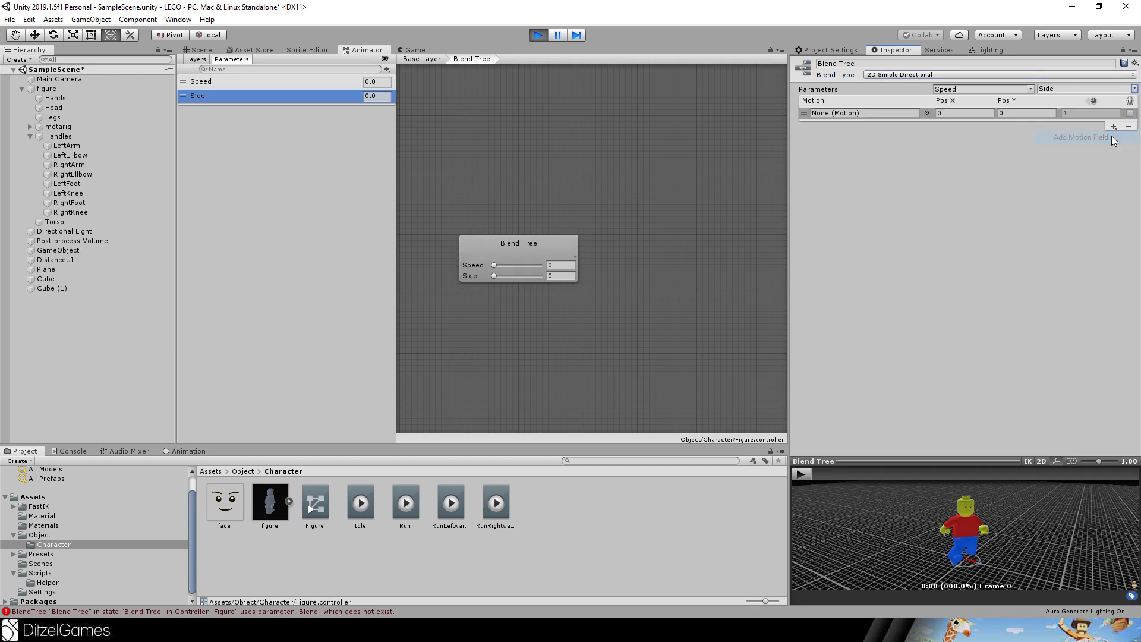
pyautogui.moveTo(470, 441); pyautogui.dragTo(826, 114)
pyautogui.click(1113, 127)
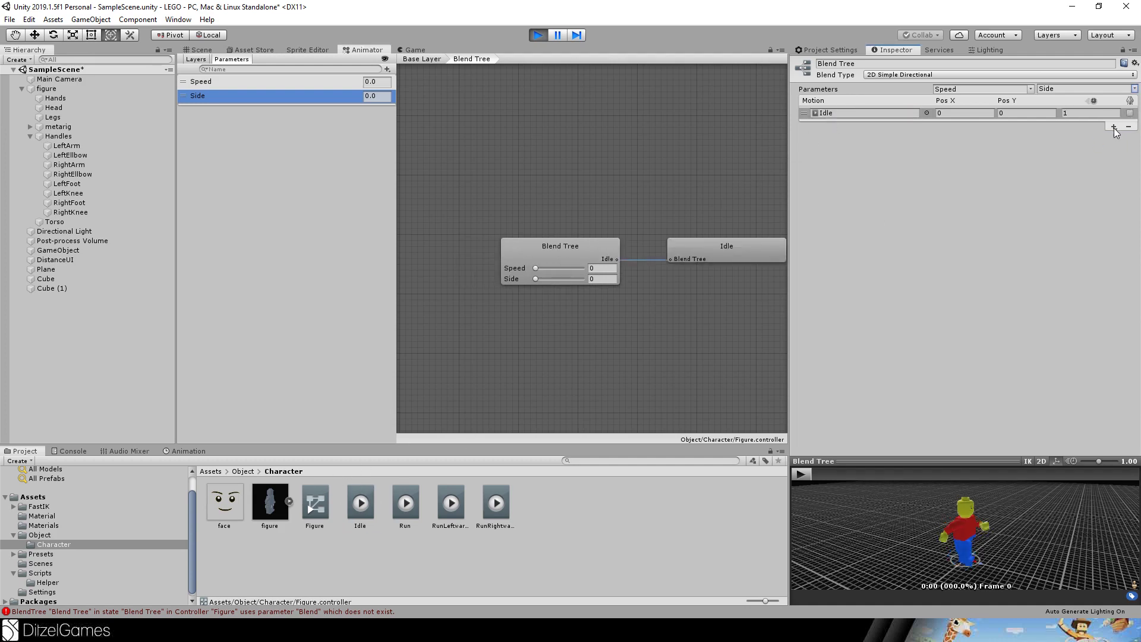
pyautogui.click(1109, 146)
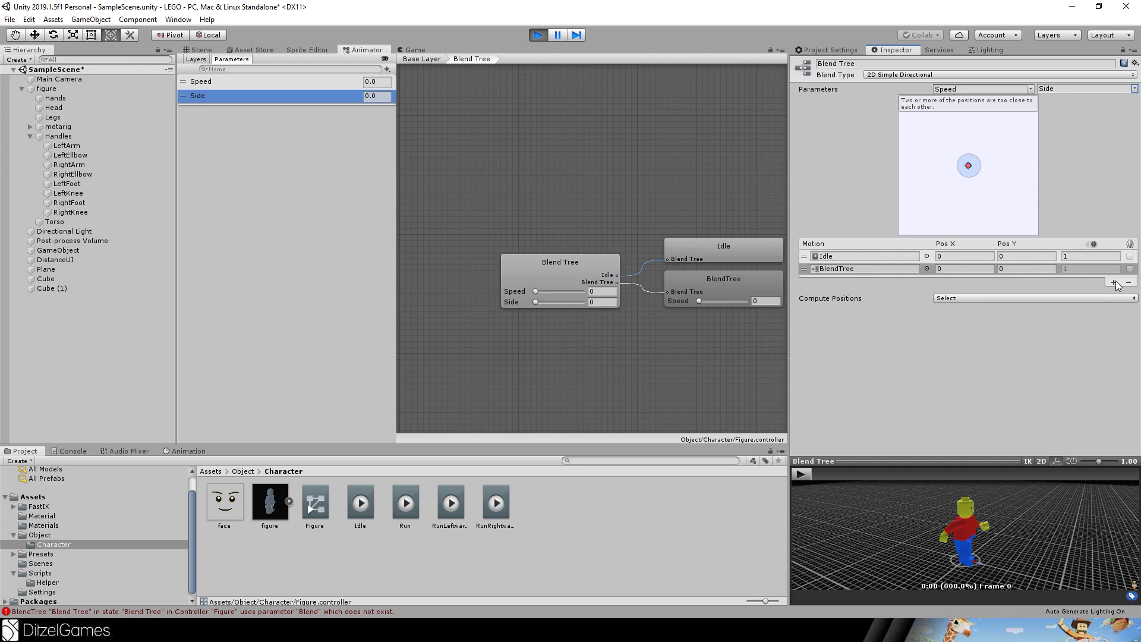
pyautogui.hotkey('ctrl', 'z')
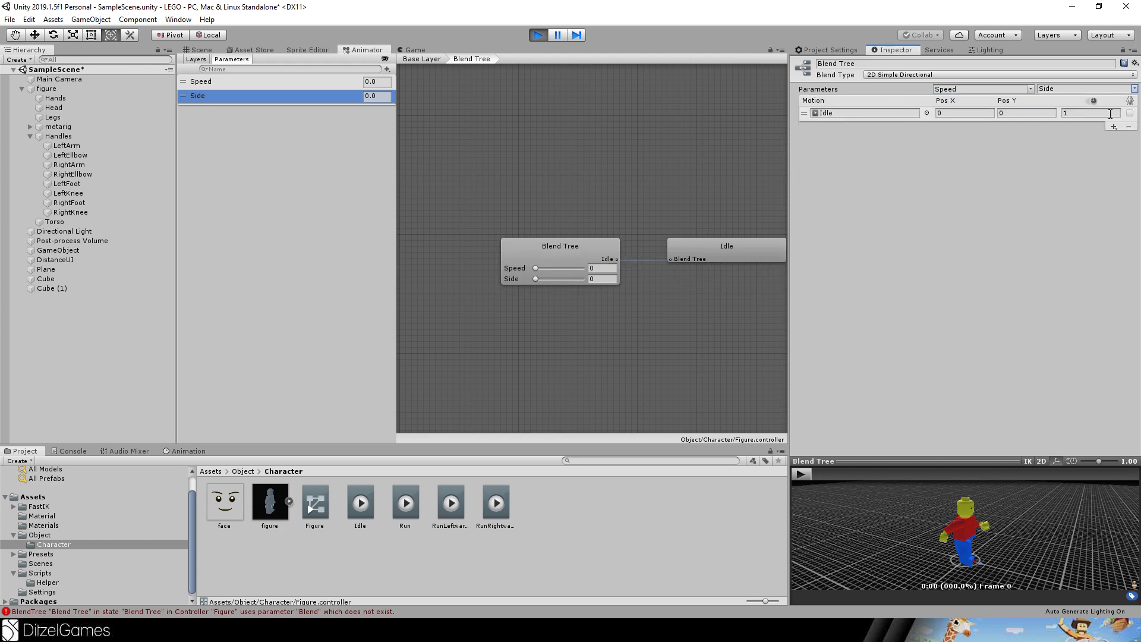
# Add four more motion fields and assign Run to the first two, RunLeftwards to the third and RunRightwards to the fourth.
pyautogui.click(1113, 126)
pyautogui.click(1080, 137)
pyautogui.click(1114, 293)
pyautogui.click(1081, 305)
pyautogui.moveTo(406, 503); pyautogui.dragTo(860, 269)
pyautogui.moveTo(412, 502); pyautogui.dragTo(857, 286)
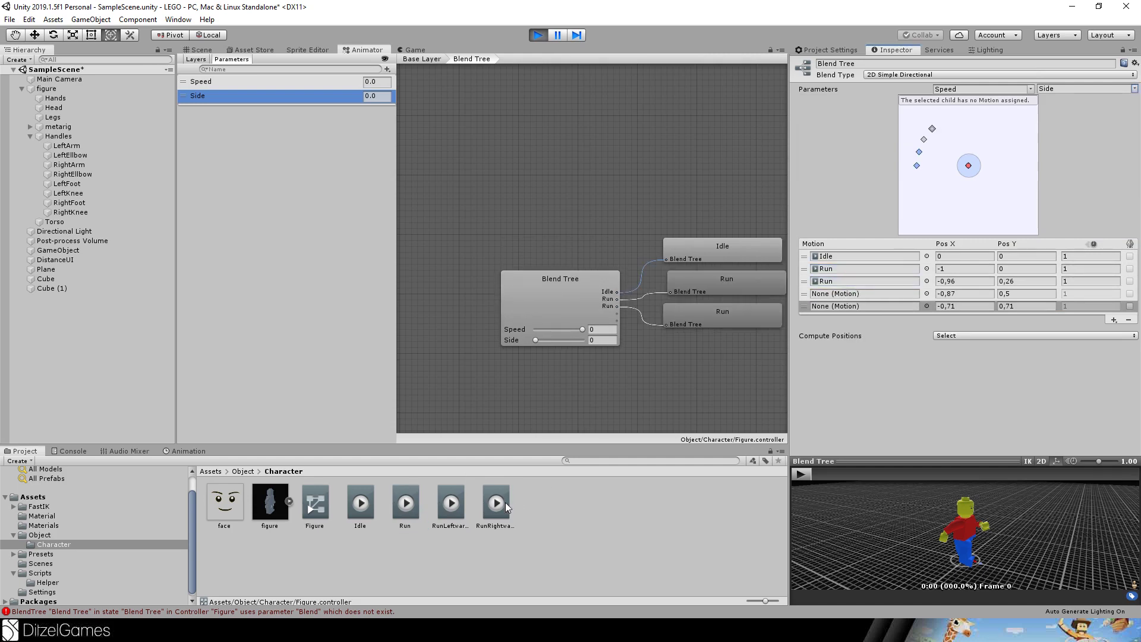
pyautogui.moveTo(454, 500); pyautogui.dragTo(844, 294)
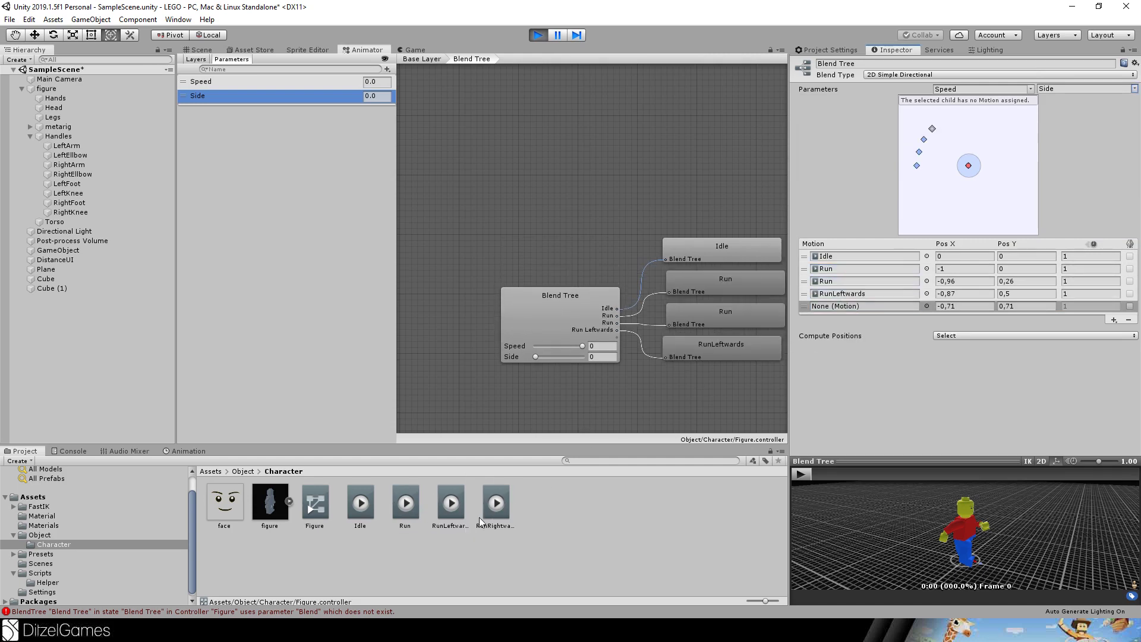
pyautogui.moveTo(496, 503); pyautogui.dragTo(856, 306)
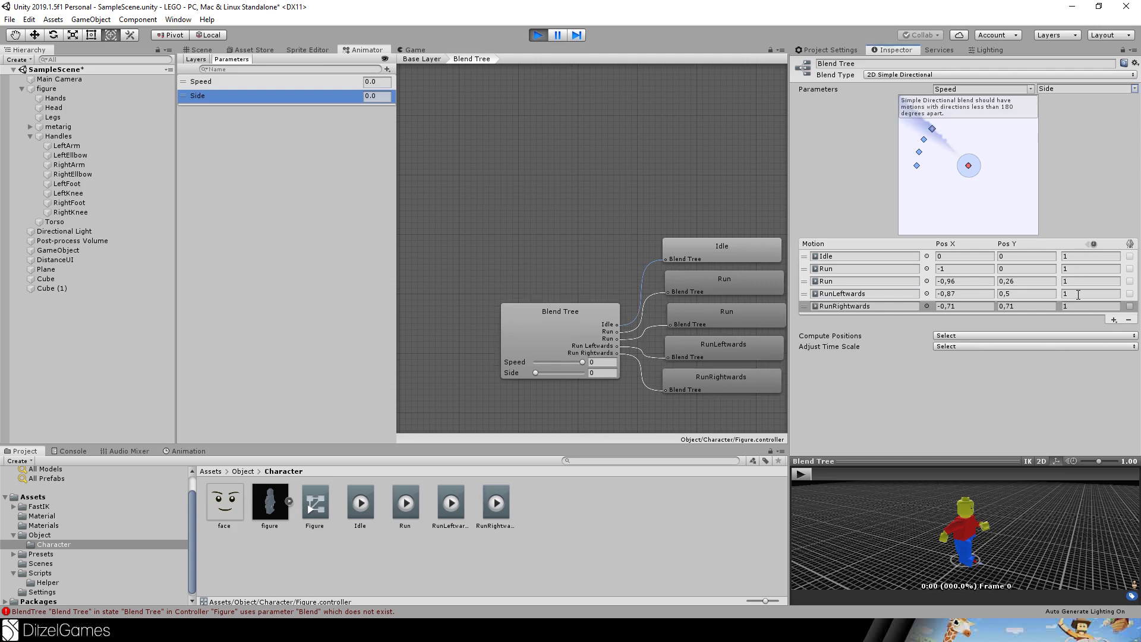
# Set the second Run motion's playback speed to -1.
pyautogui.click(1078, 284)
pyautogui.write('-1')
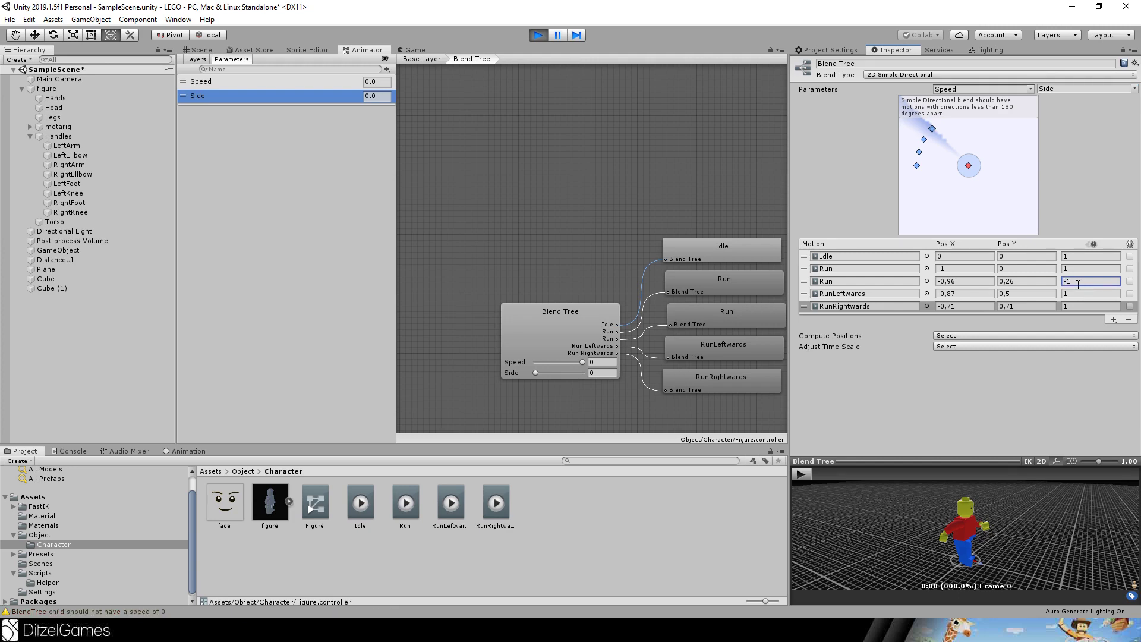
pyautogui.press('Return')
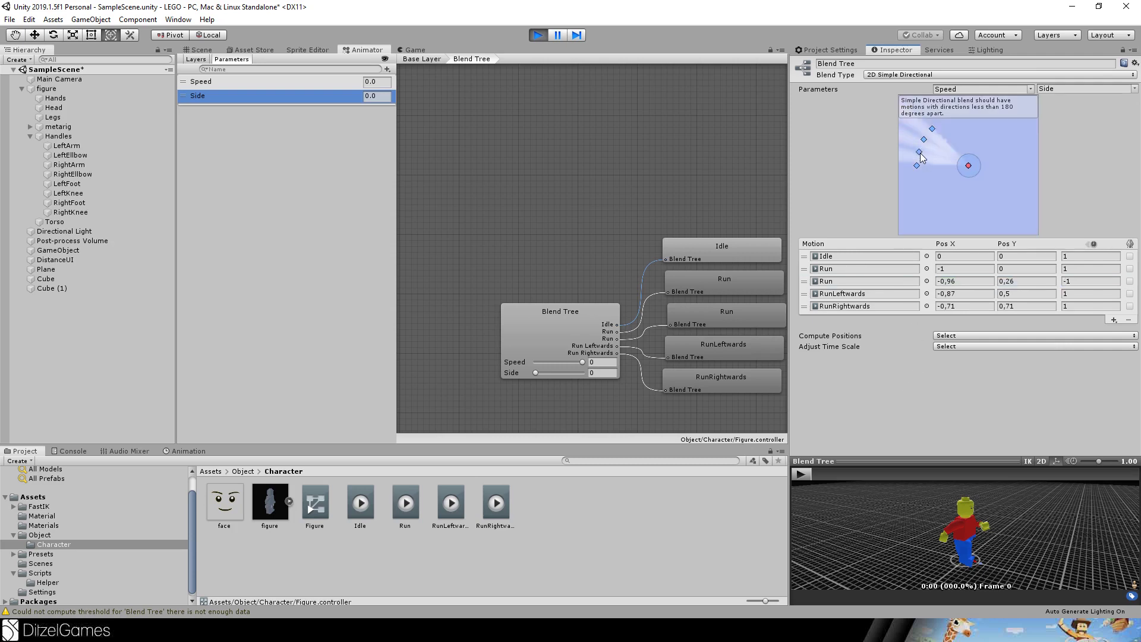
# Spread the motion points apart in the 2D blend graph and reset Idle's position to 0, 0.
pyautogui.moveTo(919, 153); pyautogui.dragTo(1002, 187)
pyautogui.moveTo(978, 146)
pyautogui.mouseDown()
pyautogui.moveTo(993, 134)
pyautogui.moveTo(987, 150)
pyautogui.moveTo(975, 141)
pyautogui.moveTo(982, 128)
pyautogui.moveTo(964, 172)
pyautogui.moveTo(985, 135)
pyautogui.moveTo(971, 164)
pyautogui.mouseUp()
pyautogui.click(966, 261)
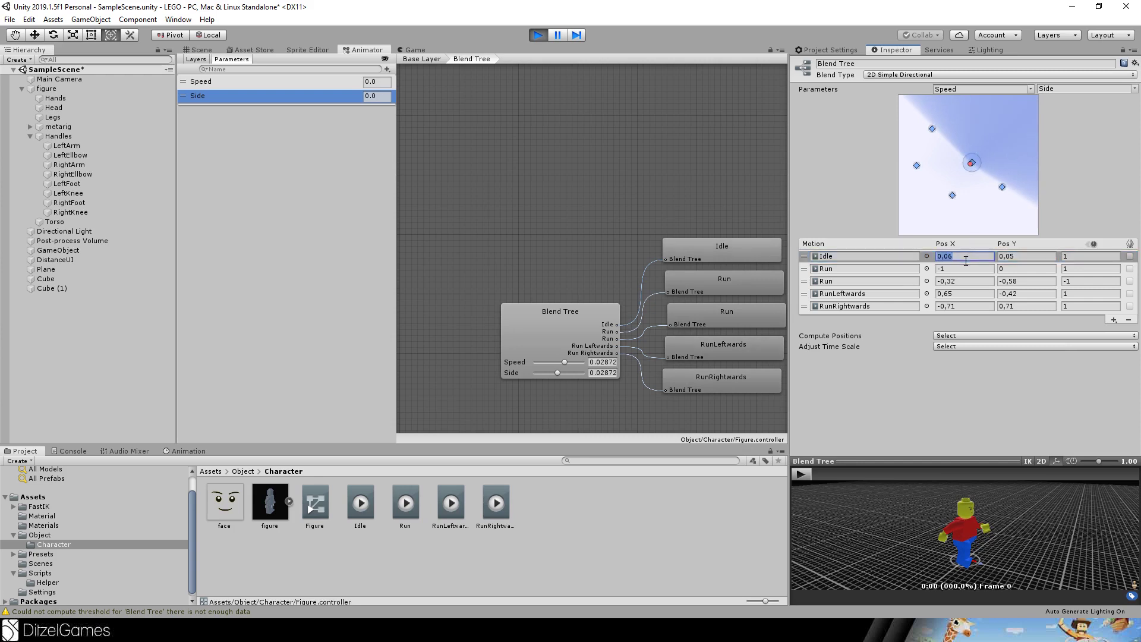
pyautogui.write('0')
pyautogui.press('Tab')
pyautogui.write('0')
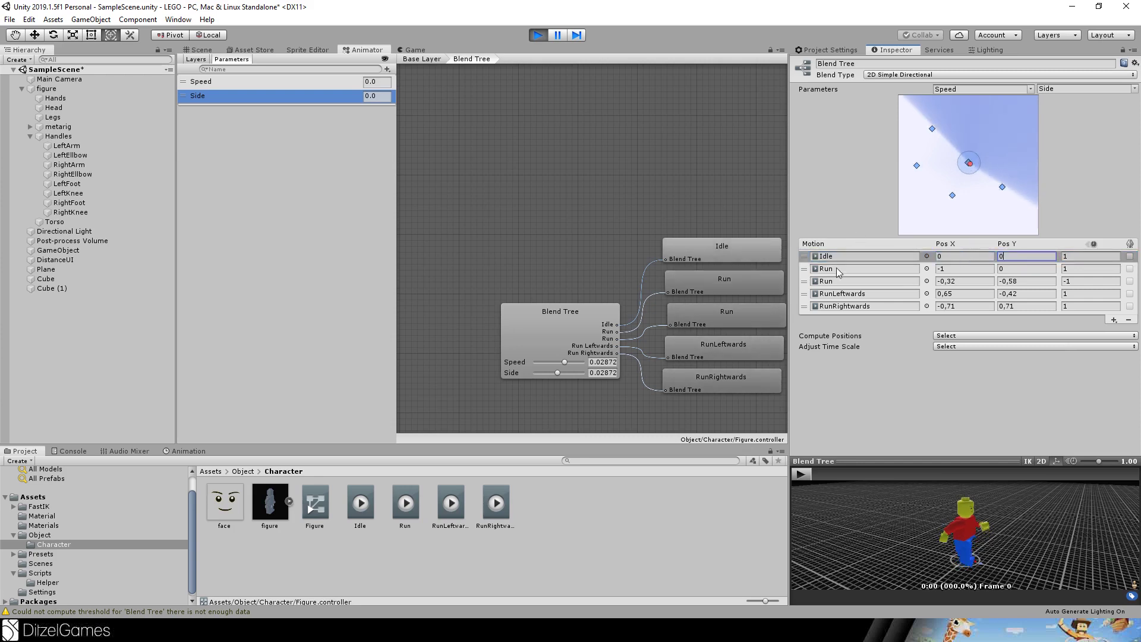
# Arrange the motion points roughly as a cross around Idle, with the Runs above and below and the sideways runs beside it.
pyautogui.moveTo(1001, 187); pyautogui.dragTo(1010, 164)
pyautogui.click(918, 167)
pyautogui.moveTo(951, 195)
pyautogui.mouseDown()
pyautogui.moveTo(961, 189)
pyautogui.moveTo(966, 208)
pyautogui.mouseUp()
pyautogui.moveTo(966, 128); pyautogui.dragTo(964, 141)
# Swap the Blend Tree parameters so Side comes first and Speed second.
pyautogui.click(1031, 89)
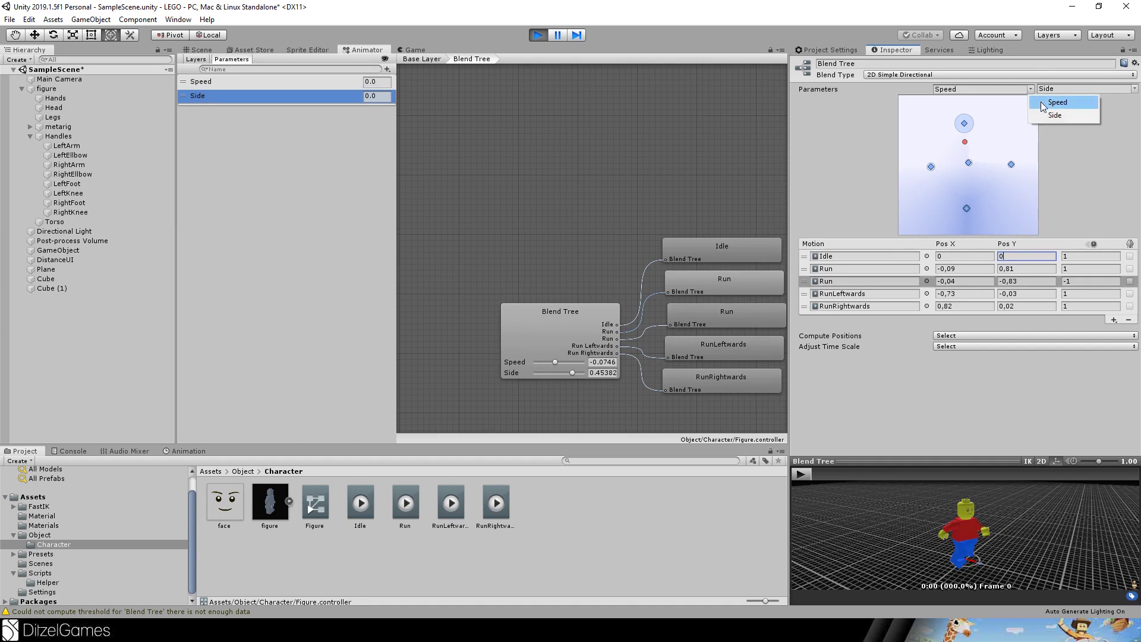
pyautogui.click(1044, 114)
pyautogui.click(1133, 89)
pyautogui.click(1117, 101)
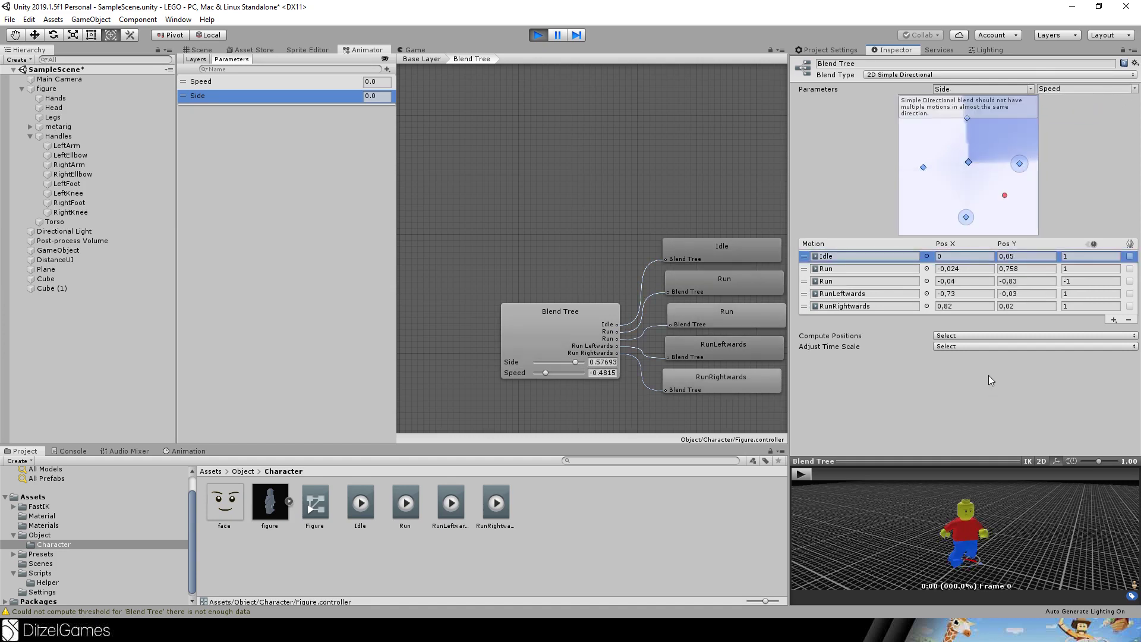
# Set Idle's position to 0, 0 and the first Run motion's position to 0, 1.
pyautogui.click(959, 256)
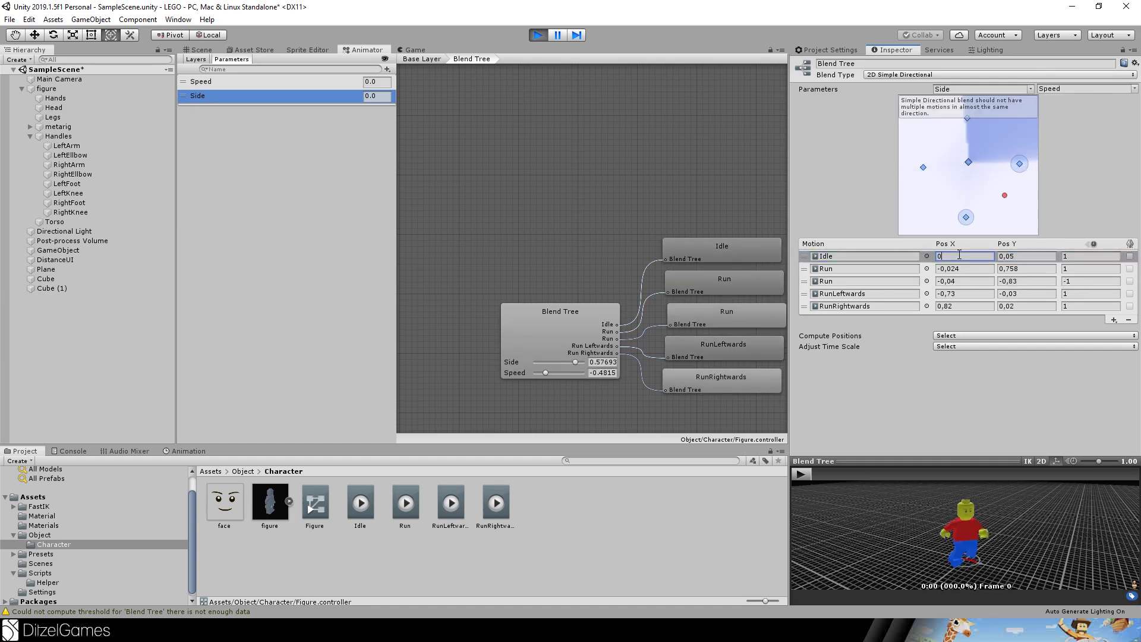
pyautogui.press('Tab')
pyautogui.write('0')
pyautogui.press('Tab')
pyautogui.press('Tab')
pyautogui.press('Tab')
pyautogui.write('0')
pyautogui.press('Tab')
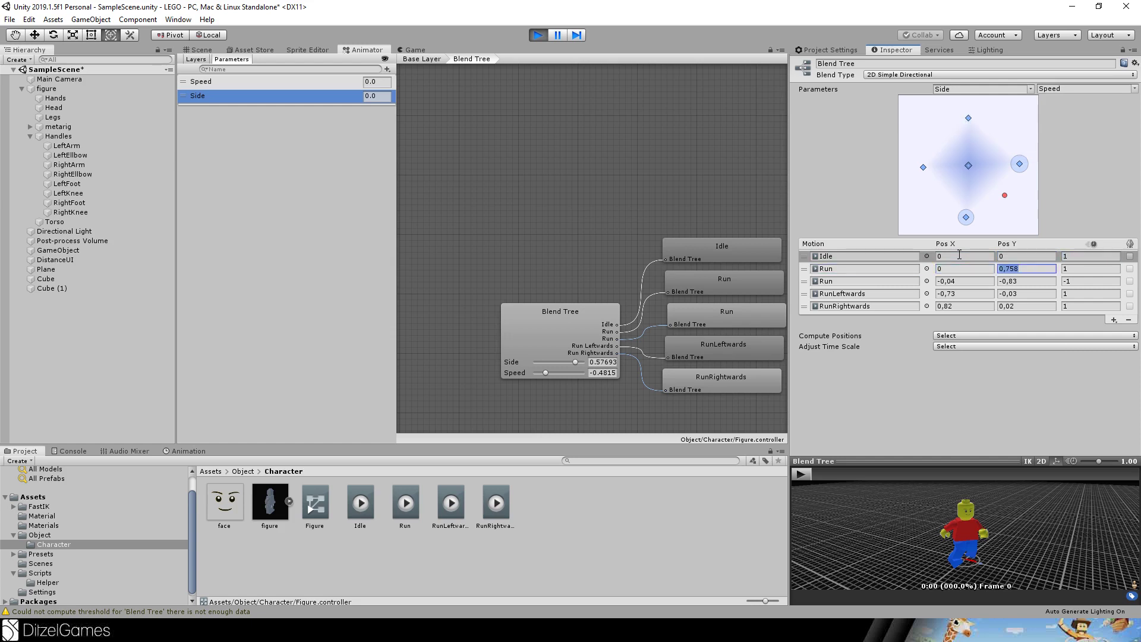
pyautogui.write('1')
# Set the second Run motion's position to 0, -1.
pyautogui.press('Tab')
pyautogui.press('Tab')
pyautogui.press('Tab')
pyautogui.write('0')
pyautogui.press('Tab')
pyautogui.write('-1')
# Set RunLeftwards' position to -1, 0 and RunRightwards' position to 1, 0.
pyautogui.press('Tab')
pyautogui.press('Tab')
pyautogui.press('Tab')
pyautogui.write('-1')
pyautogui.press('Tab')
pyautogui.write('0')
pyautogui.press('Tab')
pyautogui.press('Tab')
pyautogui.press('Tab')
pyautogui.write('1')
pyautogui.press('Tab')
pyautogui.write('0')
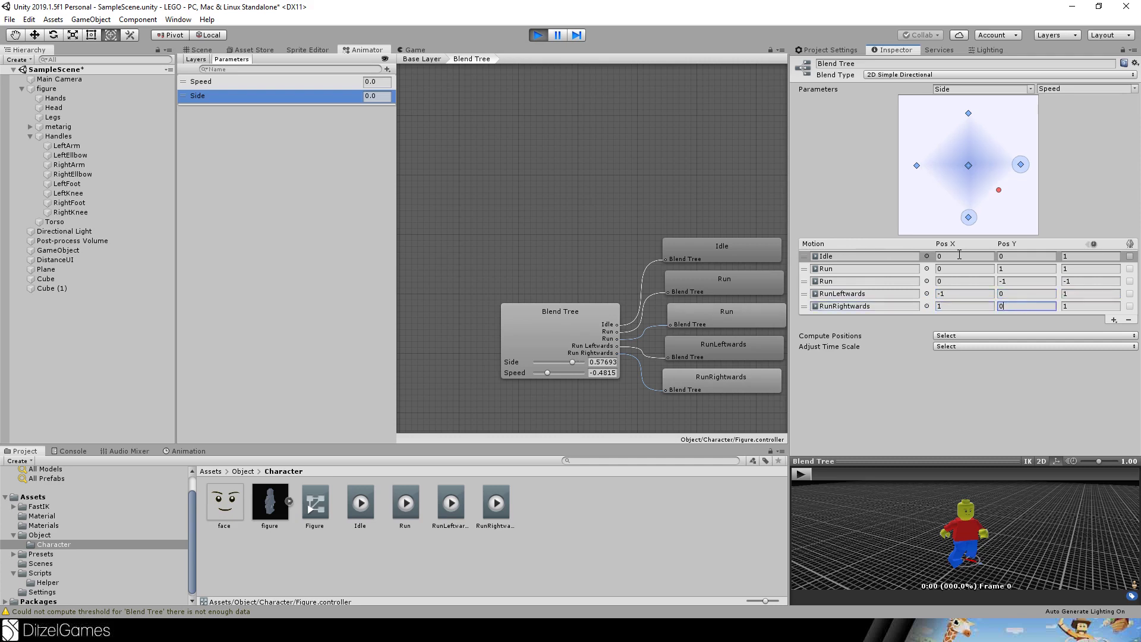
# Preview the blended animations by moving the sample point beside Idle and towards the backward Run.
pyautogui.moveTo(1006, 182); pyautogui.dragTo(980, 169)
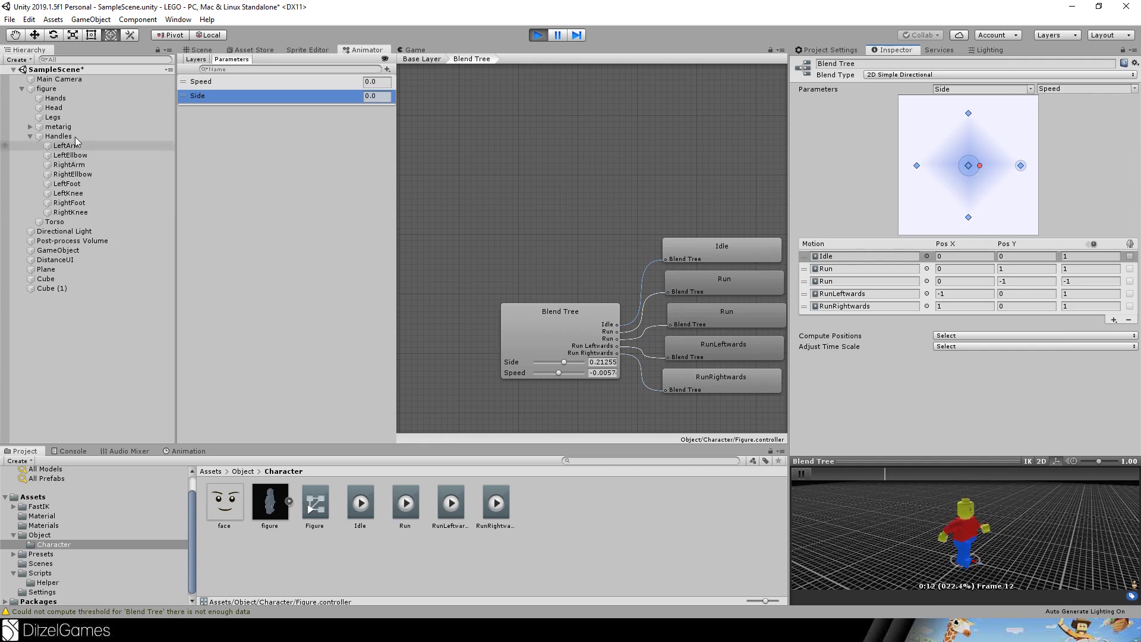
pyautogui.click(998, 197)
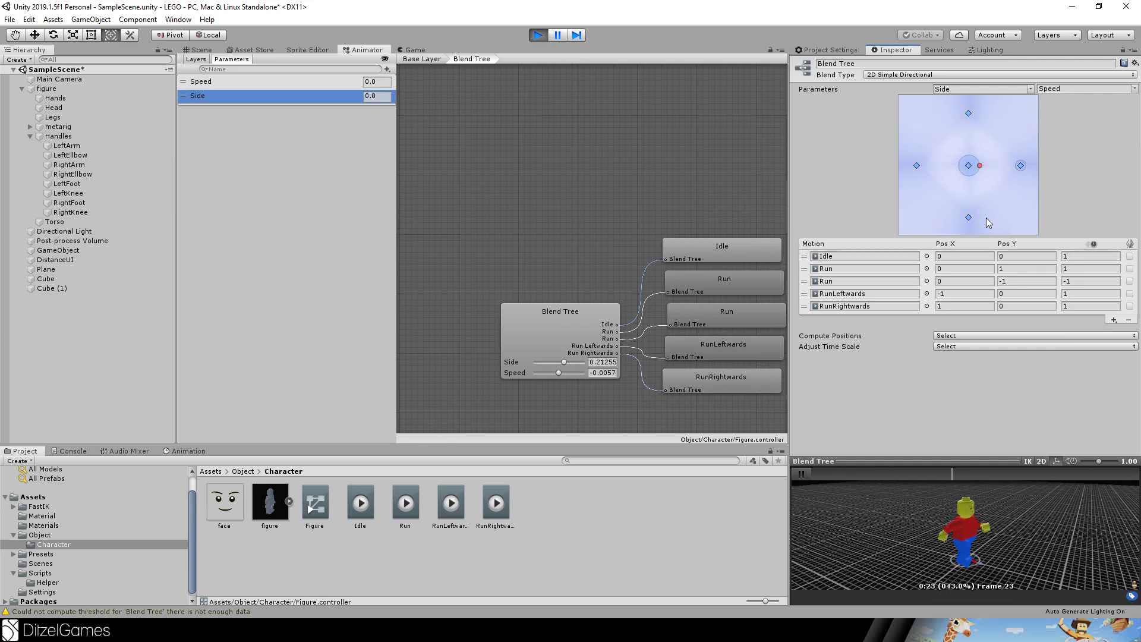
pyautogui.moveTo(979, 166); pyautogui.dragTo(971, 190)
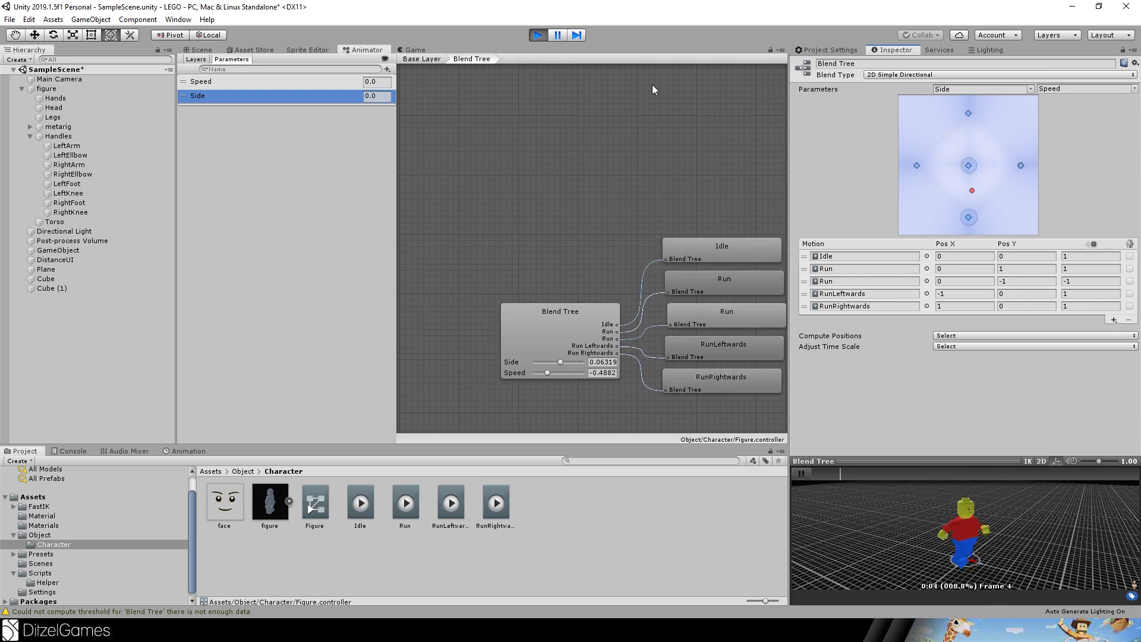
# Stop Play mode and add a new script named PlayerAnimation to the figure object.
pyautogui.click(538, 35)
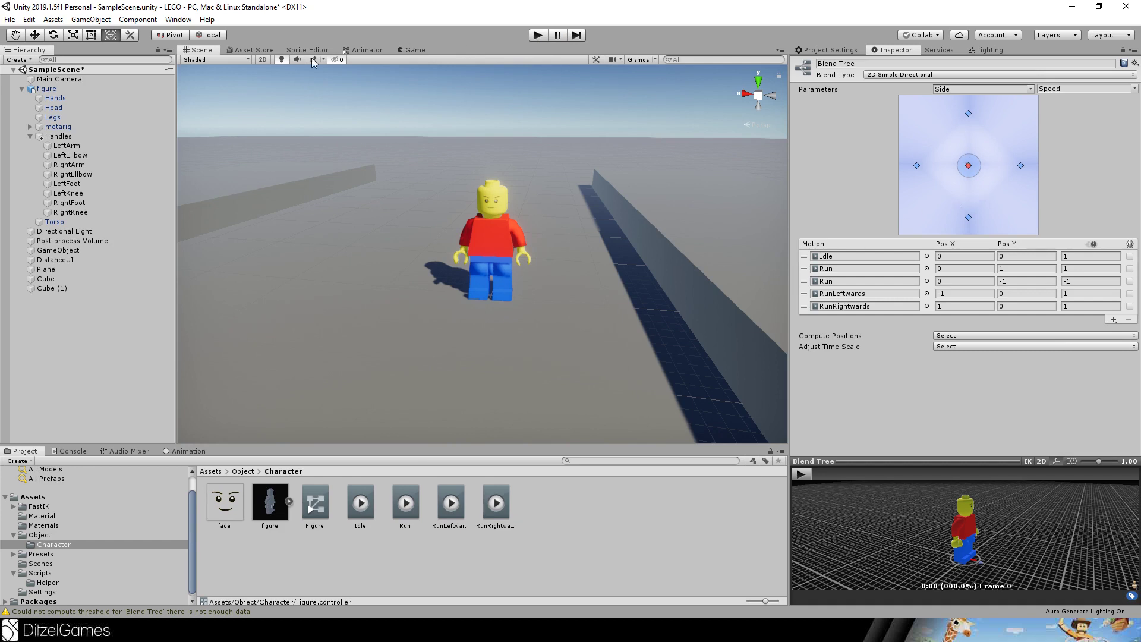
pyautogui.click(364, 49)
pyautogui.click(673, 211)
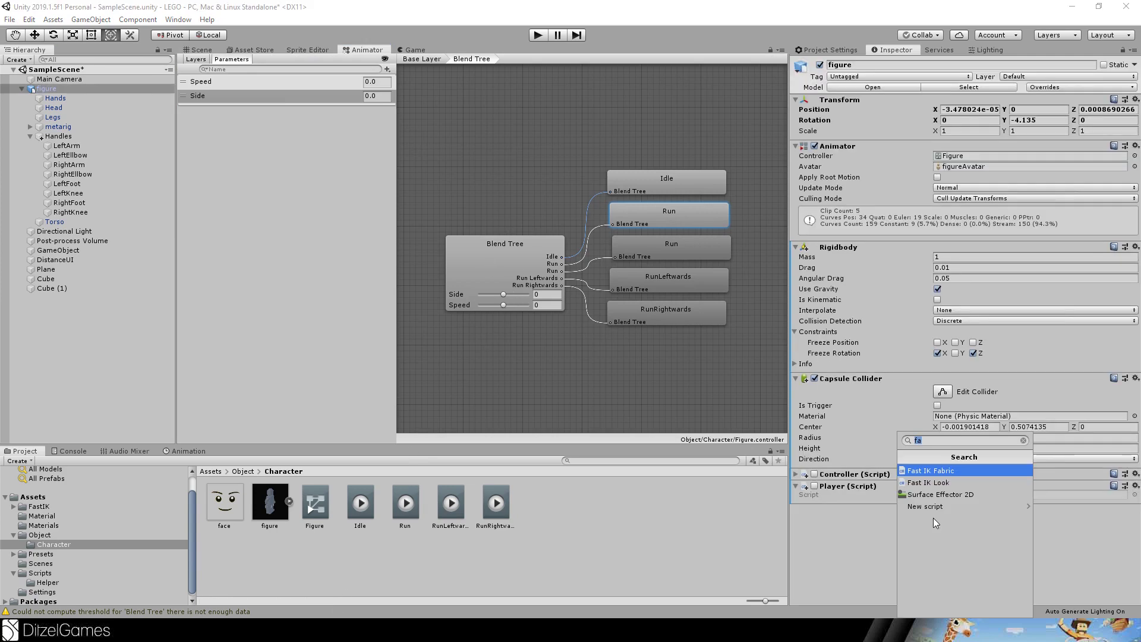
pyautogui.write('PlayerAnimation')
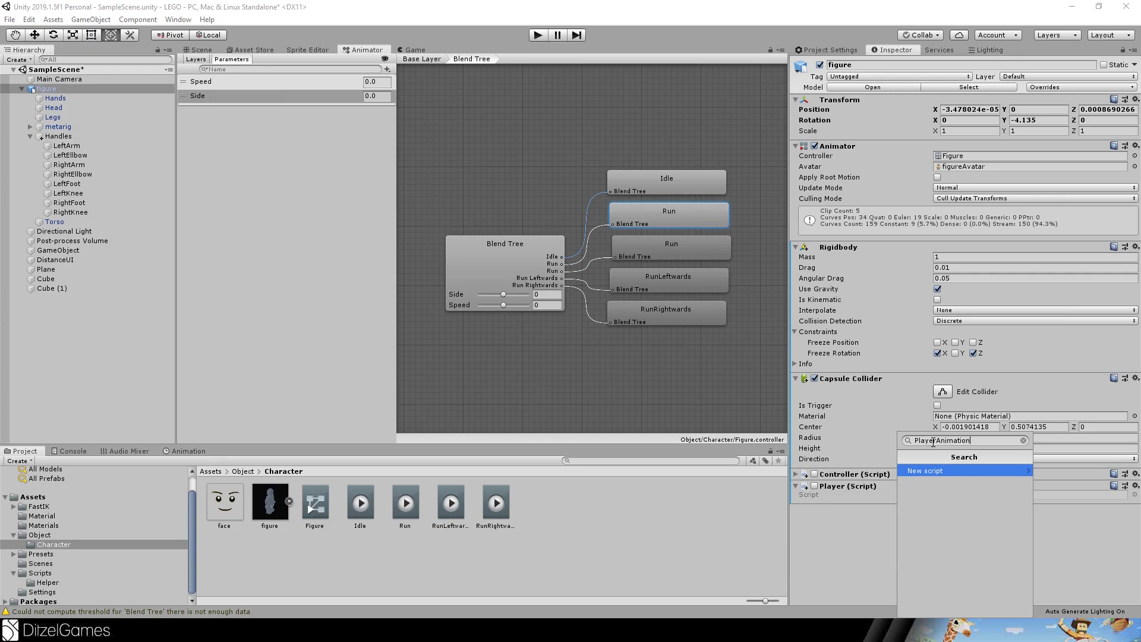
pyautogui.press('Return')
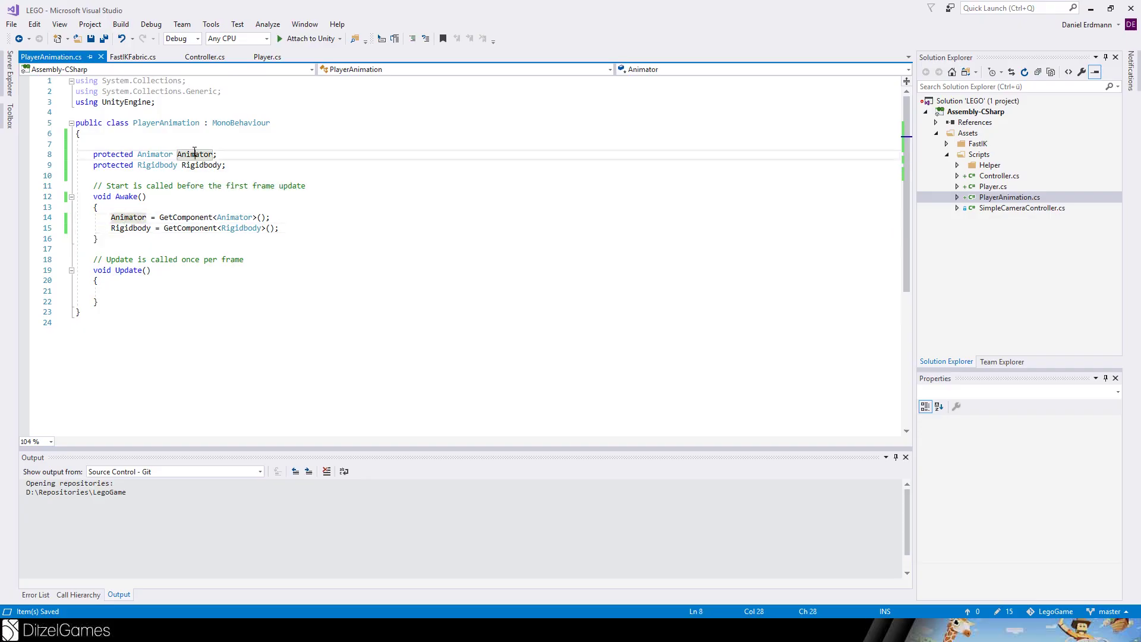
# Add an Animator.SetFloat call with an empty string as its first argument inside the script's Update method.
pyautogui.keyDown('ctrl'); pyautogui.scroll(2, 191, 186); pyautogui.keyUp('ctrl')
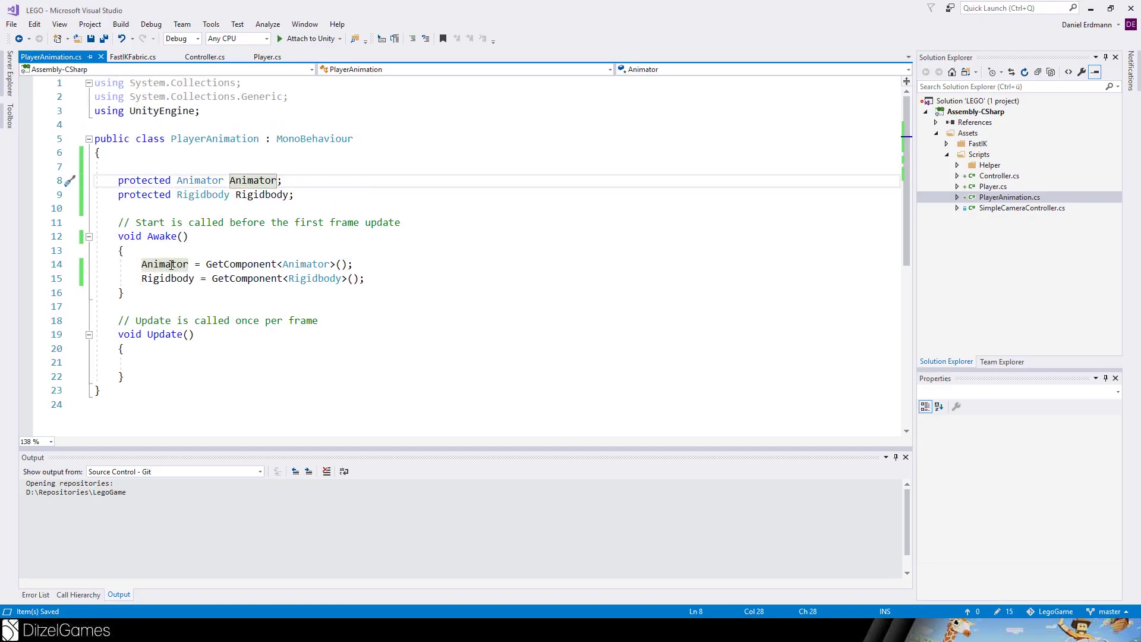
pyautogui.doubleClick(171, 265)
pyautogui.click(173, 364)
pyautogui.write('Animator.setf();')
pyautogui.press('Left')
pyautogui.press('Left')
pyautogui.write('"",m')
pyautogui.press('BackSpace')
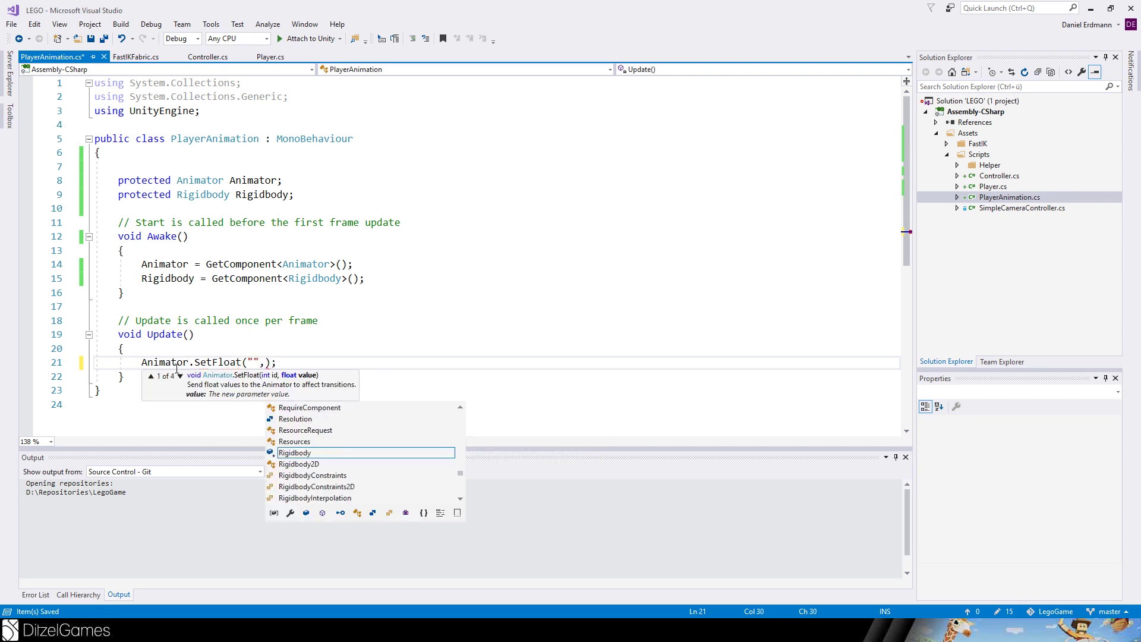
# Fill the SetFloat call with the parameter name "speed" and the value Rigidbody.velocity.
pyautogui.press('Left')
pyautogui.press('Left')
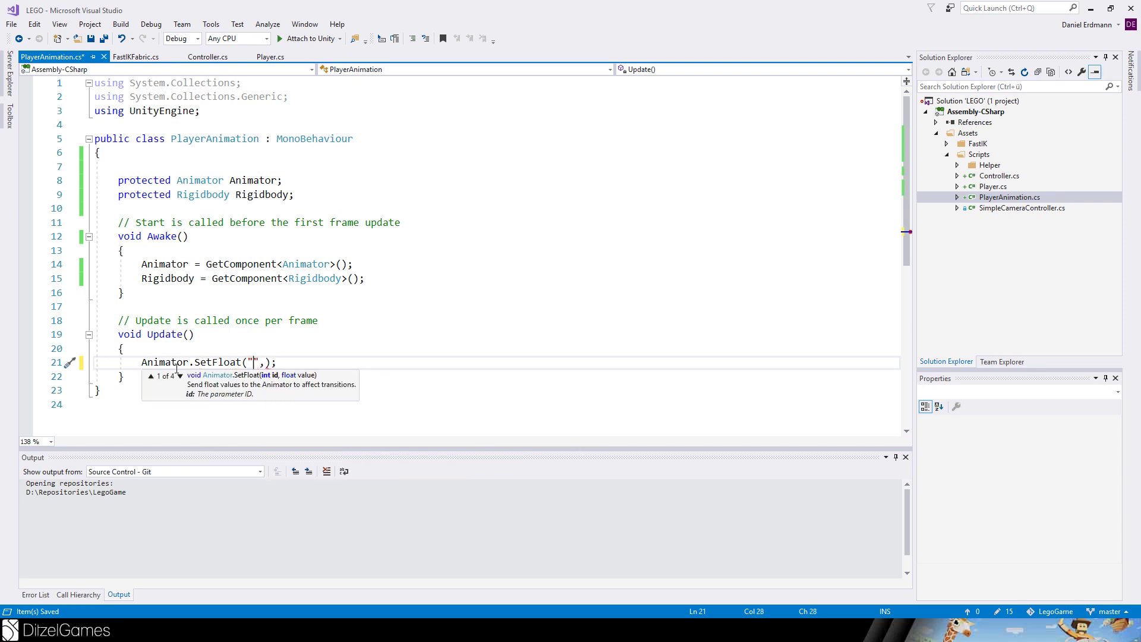
pyautogui.press('Down')
pyautogui.write('speed')
pyautogui.press('Right')
pyautogui.press('Right')
pyautogui.write('Rigidbody.ve')
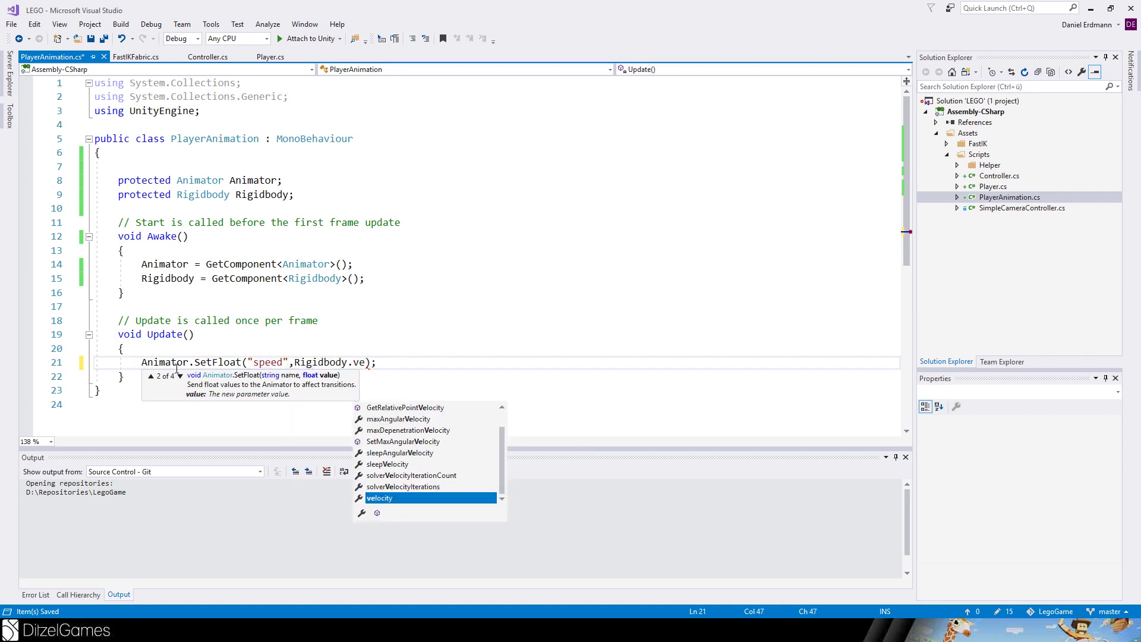
pyautogui.press('Tab')
pyautogui.moveTo(554, 222)
pyautogui.mouseDown()
pyautogui.moveTo(466, 240)
pyautogui.moveTo(538, 230)
pyautogui.moveTo(535, 154)
pyautogui.moveTo(544, 159)
pyautogui.mouseUp()
pyautogui.moveTo(539, 234)
pyautogui.mouseDown()
pyautogui.moveTo(646, 171)
pyautogui.moveTo(632, 203)
pyautogui.mouseUp()
pyautogui.moveTo(547, 244); pyautogui.dragTo(648, 244)
pyautogui.moveTo(637, 233)
pyautogui.mouseDown()
pyautogui.moveTo(656, 244)
pyautogui.moveTo(635, 256)
pyautogui.mouseUp()
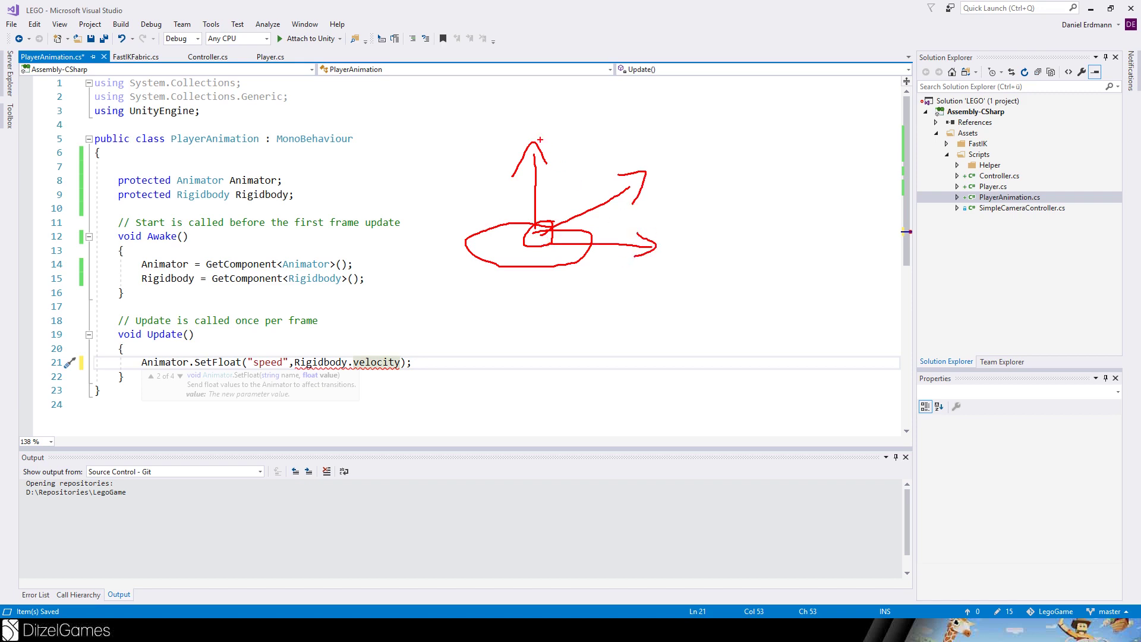
pyautogui.moveTo(525, 140)
pyautogui.mouseDown()
pyautogui.moveTo(555, 141)
pyautogui.moveTo(550, 126)
pyautogui.mouseUp()
pyautogui.moveTo(517, 235); pyautogui.dragTo(547, 233)
pyautogui.moveTo(497, 236)
pyautogui.mouseDown()
pyautogui.moveTo(500, 246)
pyautogui.moveTo(510, 236)
pyautogui.mouseUp()
pyautogui.moveTo(653, 265); pyautogui.dragTo(670, 261)
pyautogui.moveTo(492, 219)
pyautogui.mouseDown()
pyautogui.moveTo(505, 149)
pyautogui.moveTo(506, 191)
pyautogui.moveTo(503, 160)
pyautogui.moveTo(504, 178)
pyautogui.mouseUp()
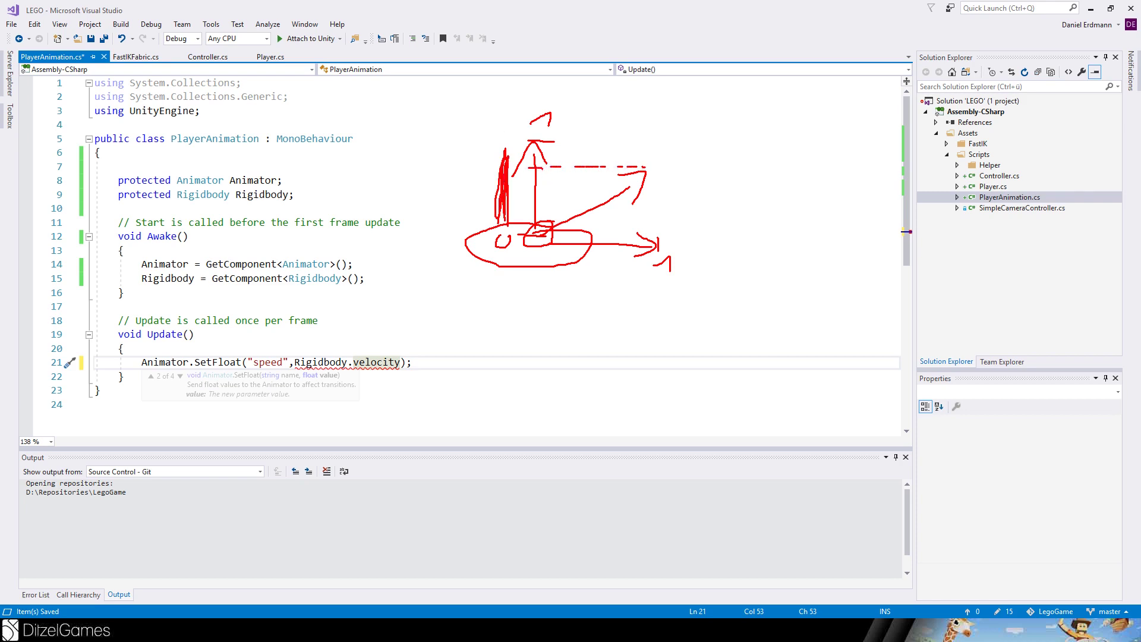
pyautogui.moveTo(647, 222); pyautogui.dragTo(647, 233)
pyautogui.moveTo(647, 237); pyautogui.dragTo(647, 246)
pyautogui.moveTo(646, 249); pyautogui.dragTo(646, 263)
pyautogui.moveTo(643, 258); pyautogui.dragTo(649, 257)
pyautogui.moveTo(625, 300)
pyautogui.mouseDown()
pyautogui.moveTo(644, 328)
pyautogui.moveTo(661, 325)
pyautogui.mouseUp()
pyautogui.moveTo(562, 160); pyautogui.dragTo(556, 179)
pyautogui.press('Escape')
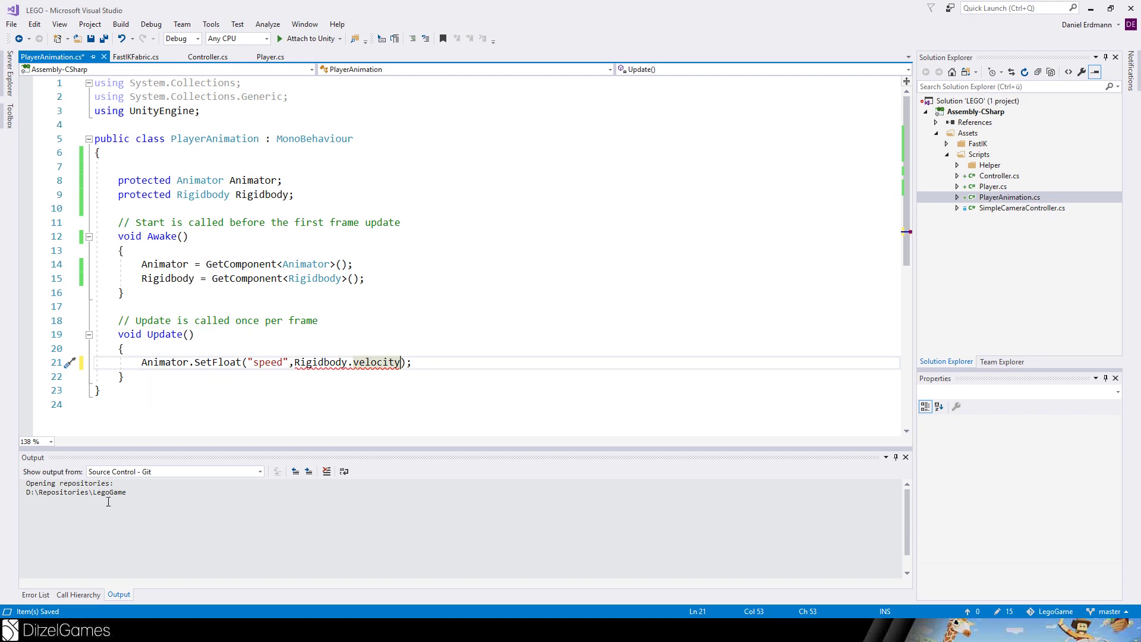
# Wrap Rigidbody.velocity in the SetFloat call with Vector3.Project.
pyautogui.click(292, 363)
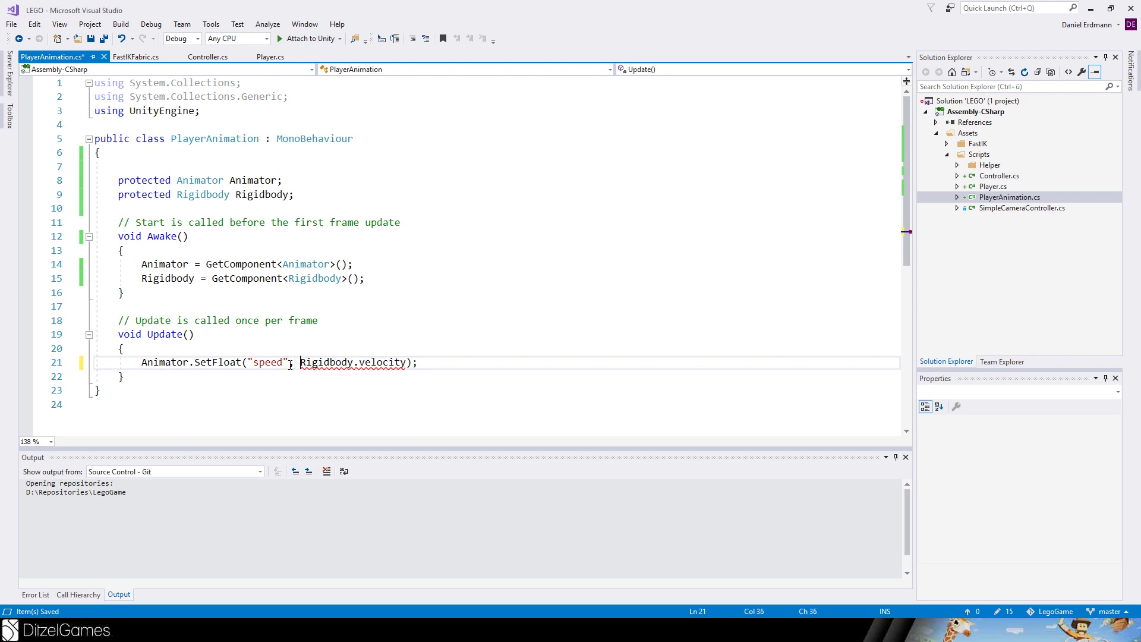
pyautogui.write('Vector3.project(')
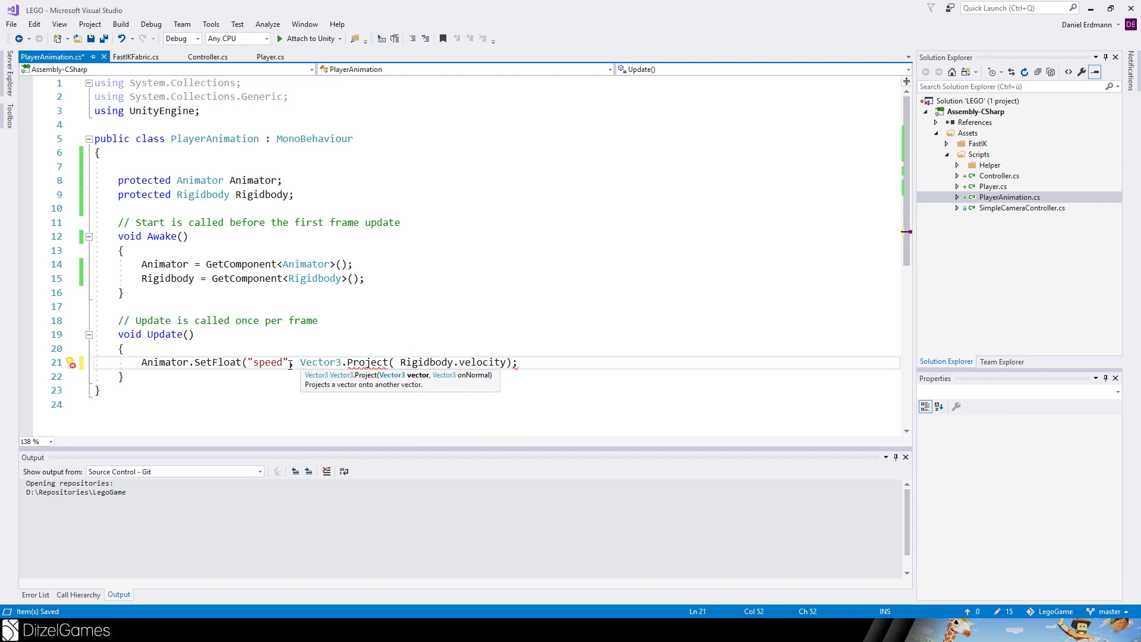
pyautogui.press('Delete')
pyautogui.press('Right')
pyautogui.press('Right')
pyautogui.press('Right')
pyautogui.press('Right')
pyautogui.press('Right')
pyautogui.press('Right')
pyautogui.press('Right')
pyautogui.press('Right')
pyautogui.press('Right')
pyautogui.press('Right')
pyautogui.press('Right')
pyautogui.press('Right')
pyautogui.press('Right')
pyautogui.press('Right')
pyautogui.press('Right')
pyautogui.press('Right')
pyautogui.press('Right')
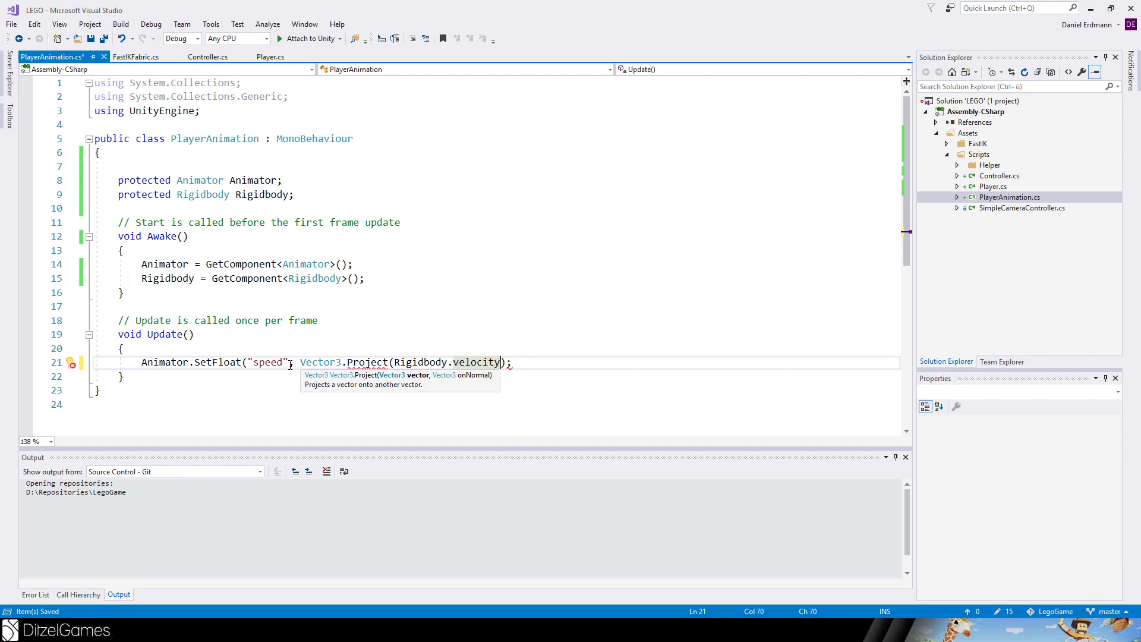
# Use Rigidbody.transform.forward as the projection's second argument and pass the projected vector's magnitude.
pyautogui.write(', ')
pyautogui.write('Rigidbody.')
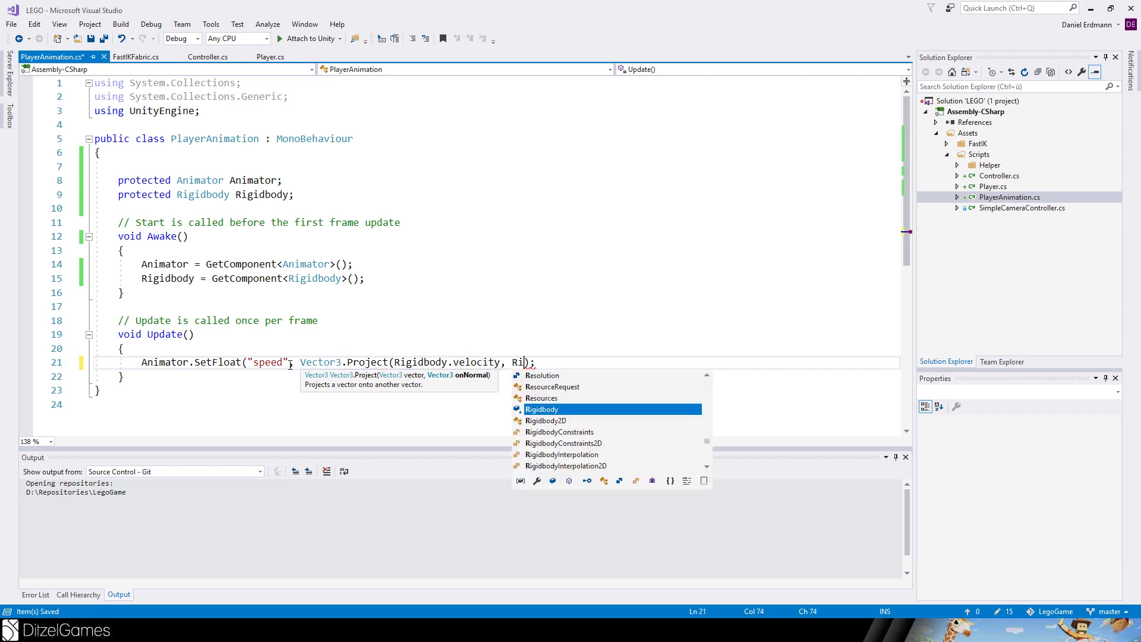
pyautogui.write('for')
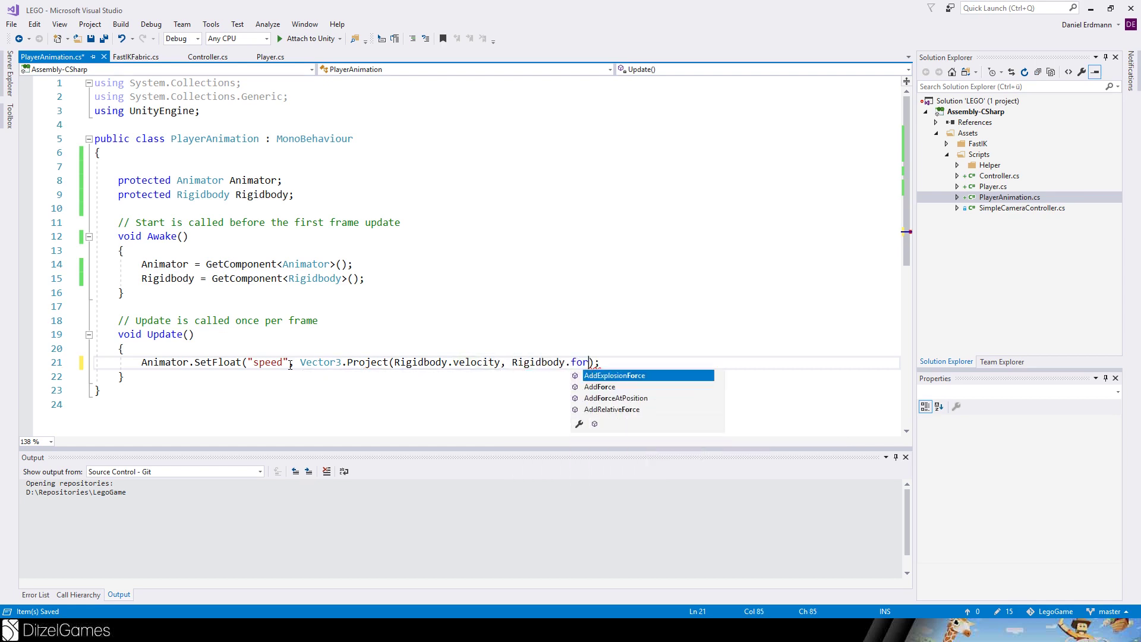
pyautogui.press('BackSpace')
pyautogui.press('BackSpace')
pyautogui.press('BackSpace')
pyautogui.write('transform.forward')
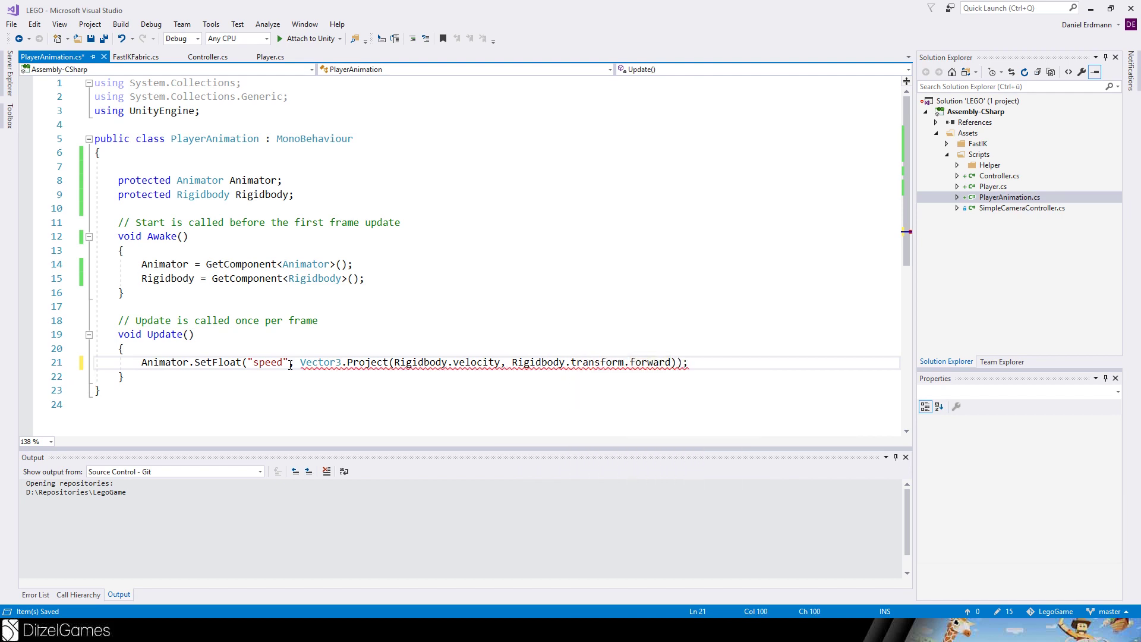
pyautogui.write(').ma')
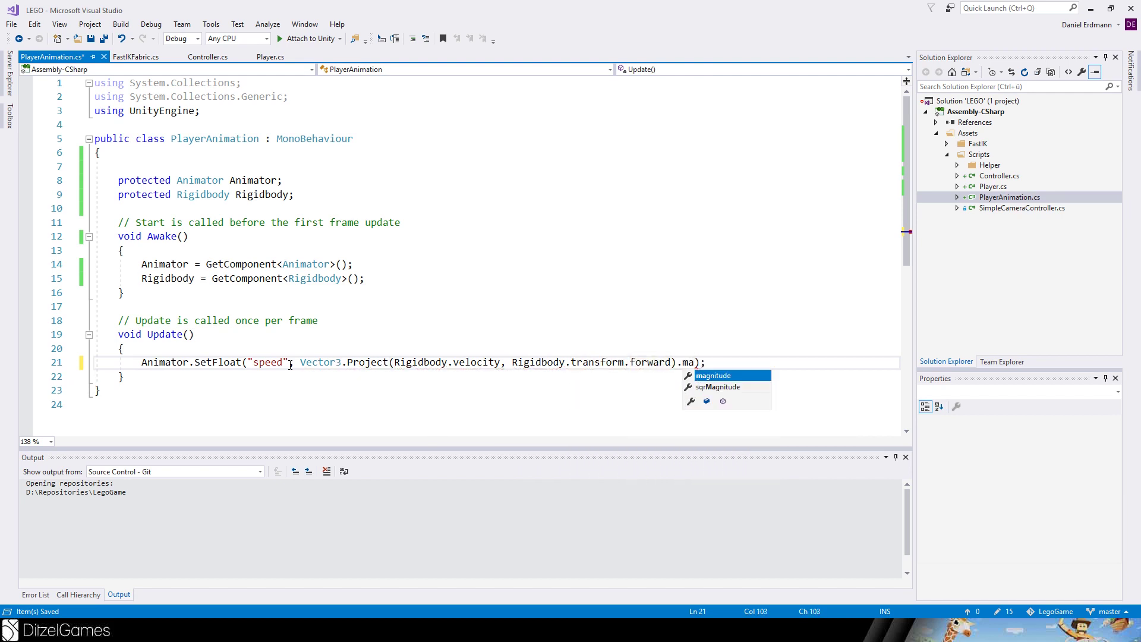
pyautogui.press('Tab')
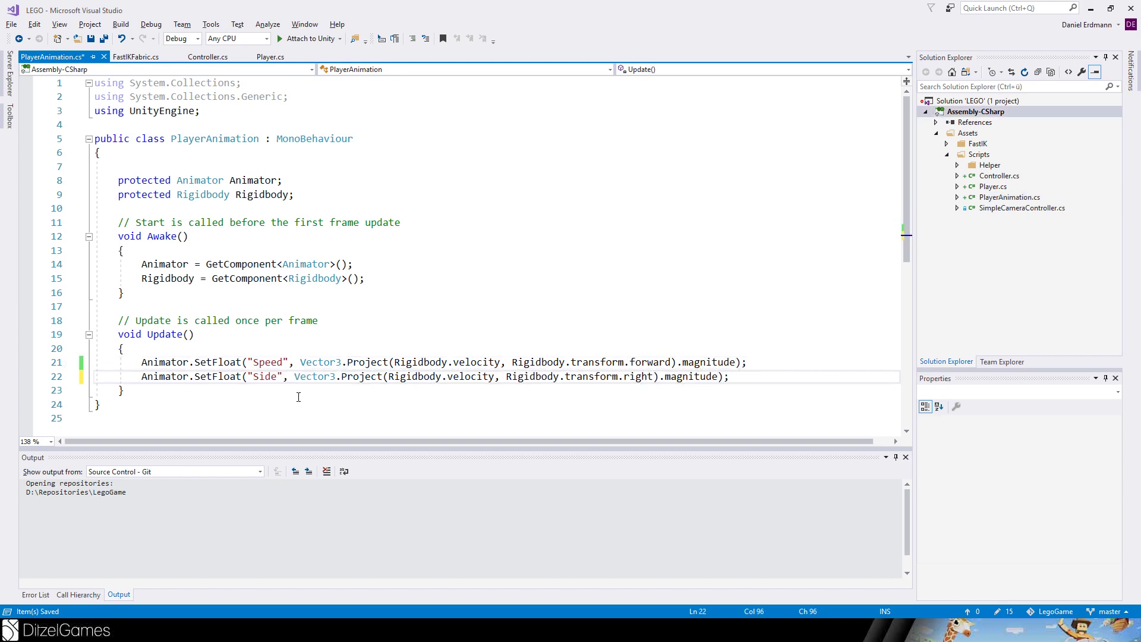
pyautogui.doubleClick(275, 376)
pyautogui.moveTo(507, 376); pyautogui.dragTo(653, 376)
pyautogui.click(706, 377)
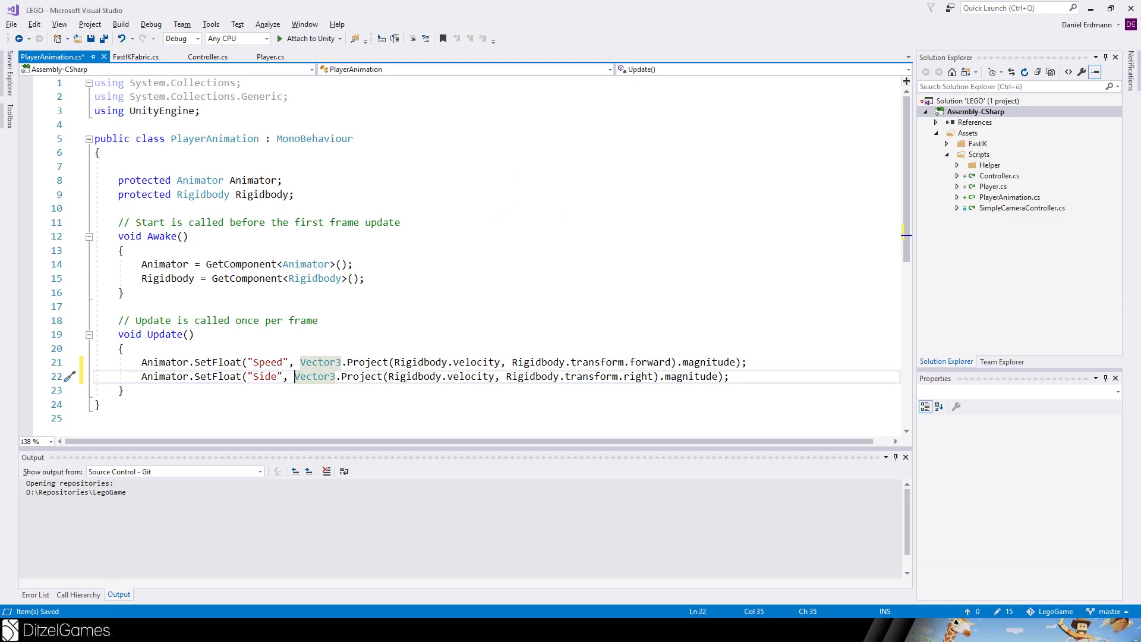
pyautogui.moveTo(496, 229)
pyautogui.mouseDown()
pyautogui.moveTo(503, 134)
pyautogui.moveTo(512, 158)
pyautogui.mouseUp()
pyautogui.moveTo(497, 228)
pyautogui.mouseDown()
pyautogui.moveTo(546, 191)
pyautogui.moveTo(556, 201)
pyautogui.moveTo(516, 181)
pyautogui.moveTo(474, 214)
pyautogui.moveTo(545, 281)
pyautogui.moveTo(538, 299)
pyautogui.mouseUp()
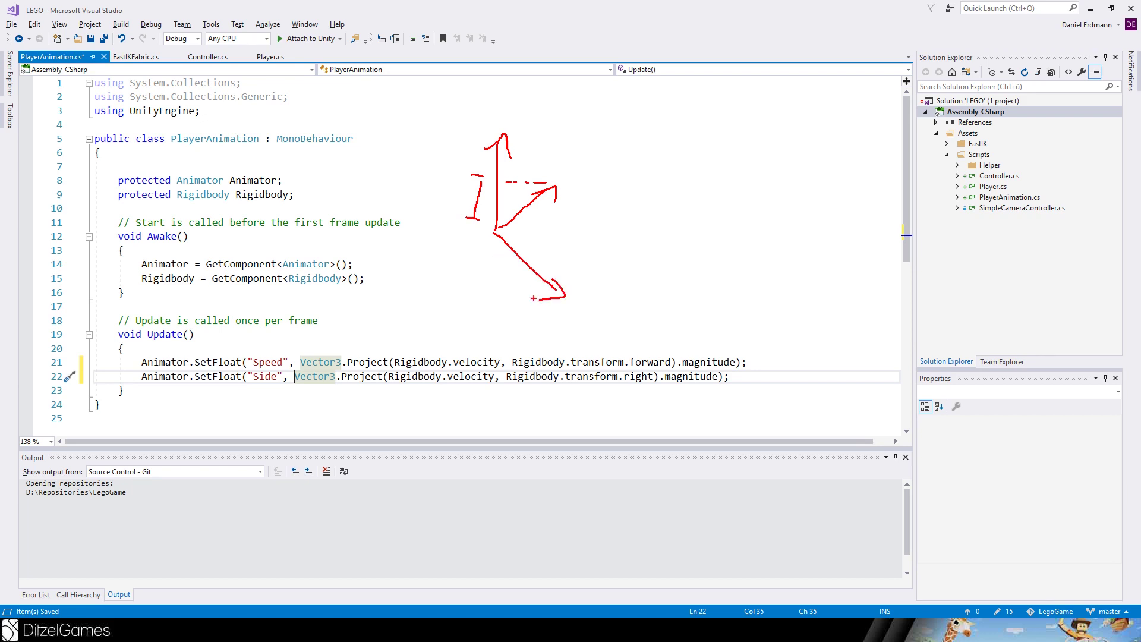
pyautogui.moveTo(459, 240)
pyautogui.mouseDown()
pyautogui.moveTo(476, 240)
pyautogui.moveTo(470, 295)
pyautogui.moveTo(487, 301)
pyautogui.mouseUp()
pyautogui.moveTo(555, 185)
pyautogui.mouseDown()
pyautogui.moveTo(585, 137)
pyautogui.moveTo(579, 176)
pyautogui.mouseUp()
pyautogui.moveTo(497, 144); pyautogui.dragTo(510, 92)
pyautogui.moveTo(482, 90); pyautogui.dragTo(504, 91)
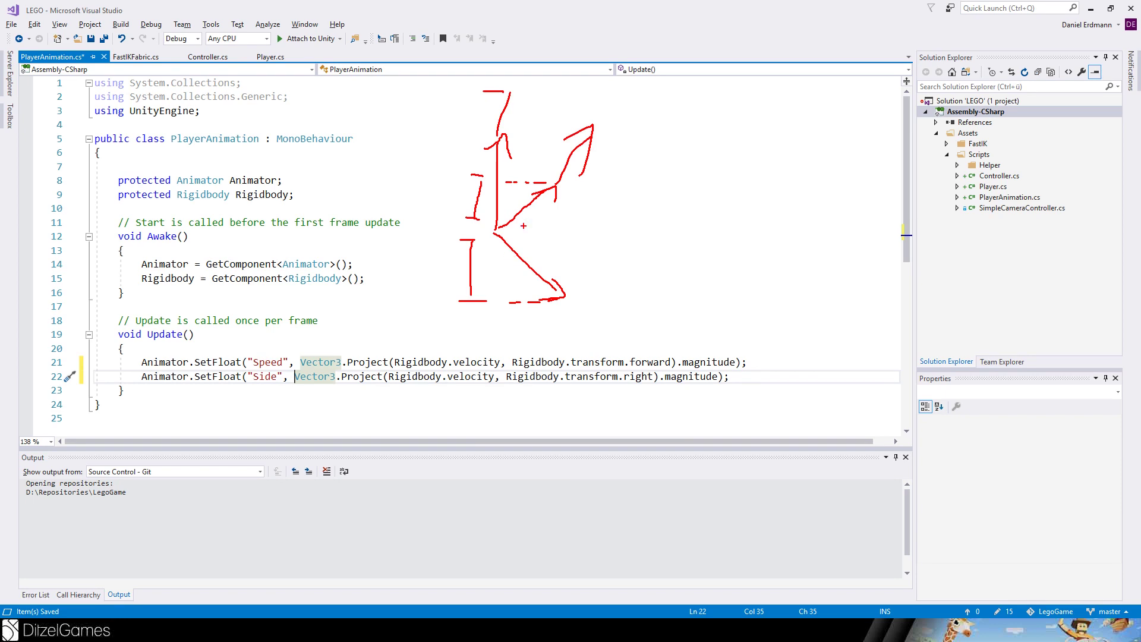
pyautogui.press('Escape')
# Multiply both the Speed and Side values by Mathf.Sign(Vector3.Dot(Rigidbody.velocity, Rigidbody.transform.forward)).
pyautogui.click(300, 362)
pyautogui.write('Mathf.Sign(Vector3.Dot(Rigidbody.velocity, Rigidbody.transform.forward)) *')
pyautogui.click(296, 376)
pyautogui.write('Mathf.Sign(Vector3.Dot(Rigidbody.velocity, Rigidbody.transform.forward)) *')
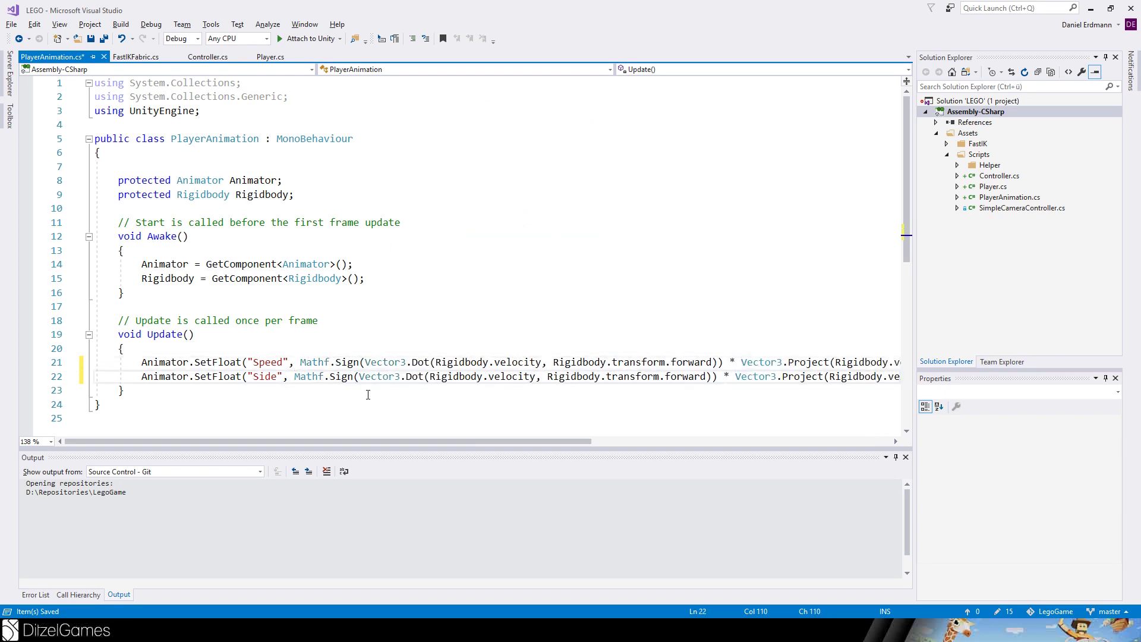
pyautogui.moveTo(425, 359)
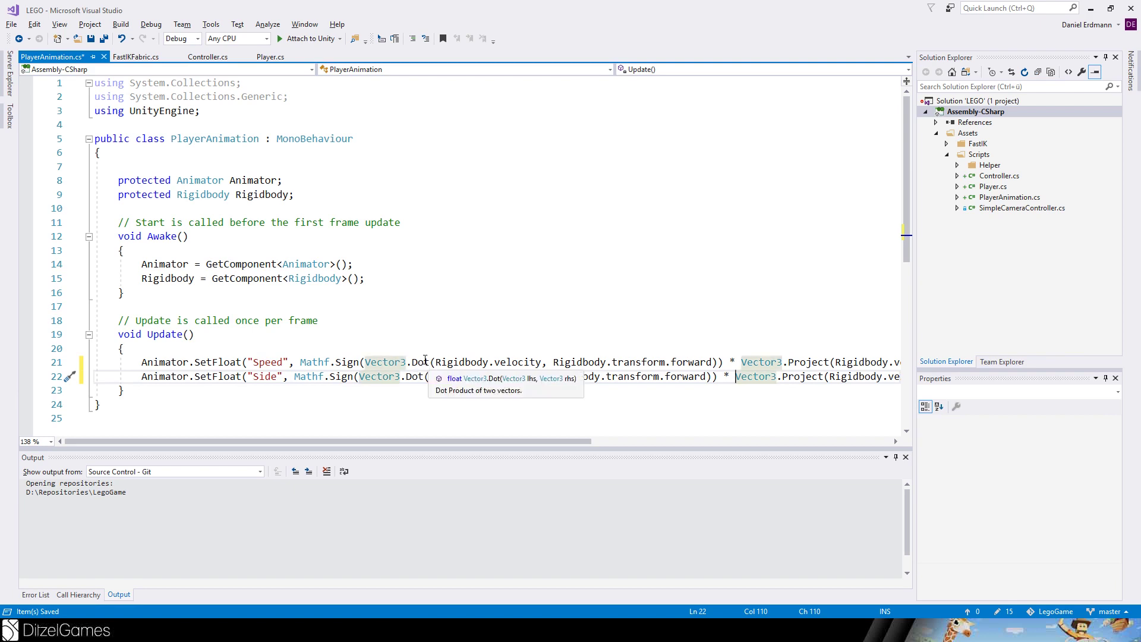
pyautogui.click(425, 361)
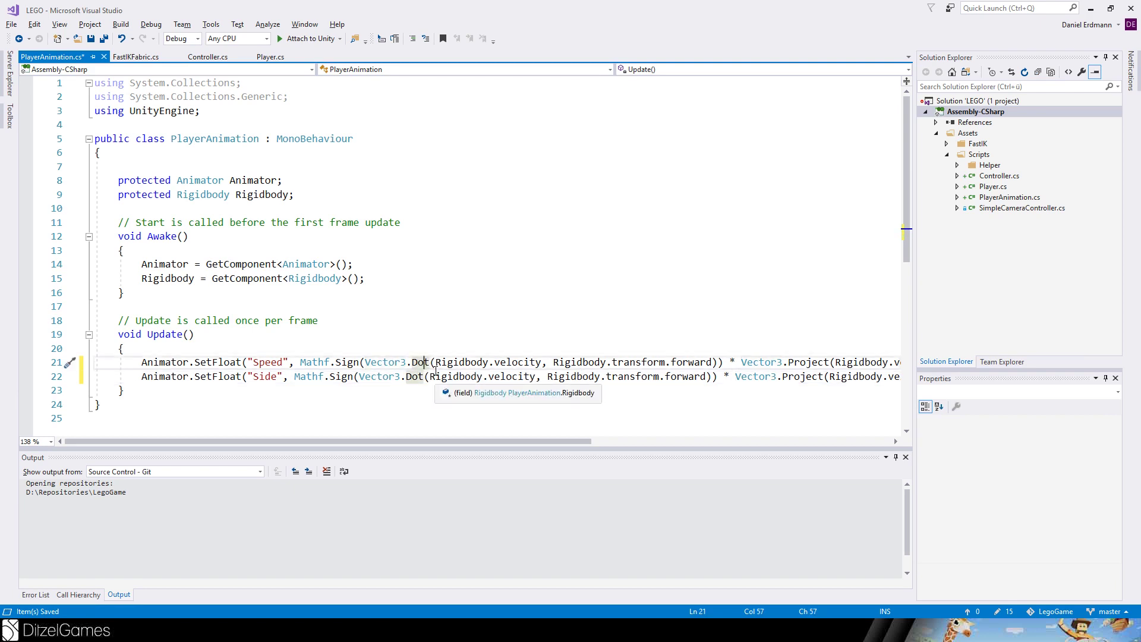
pyautogui.click(351, 361)
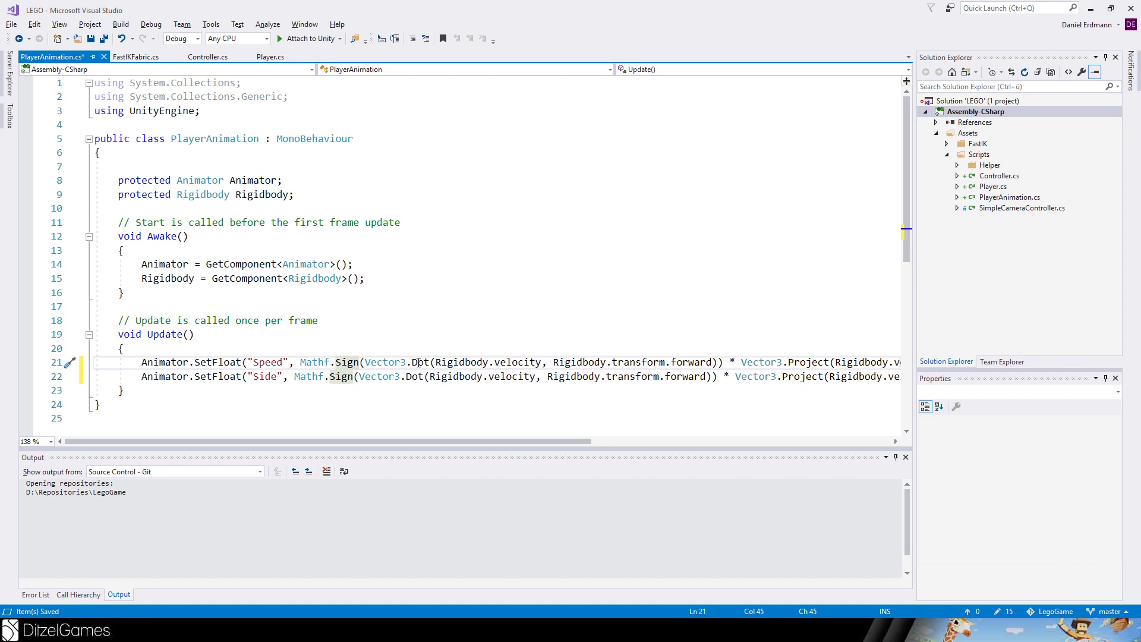
pyautogui.doubleClick(419, 362)
pyautogui.doubleClick(510, 363)
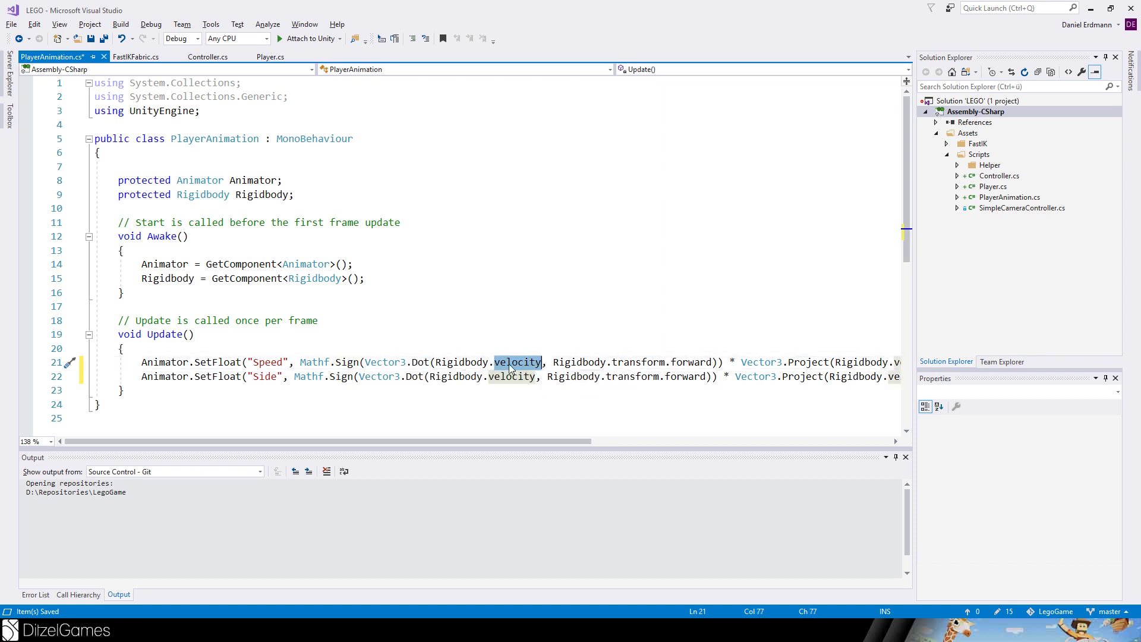
# Change the Side line's dot product to use Rigidbody.transform.right instead of forward and save the PlayerAnimation script.
pyautogui.click(678, 379)
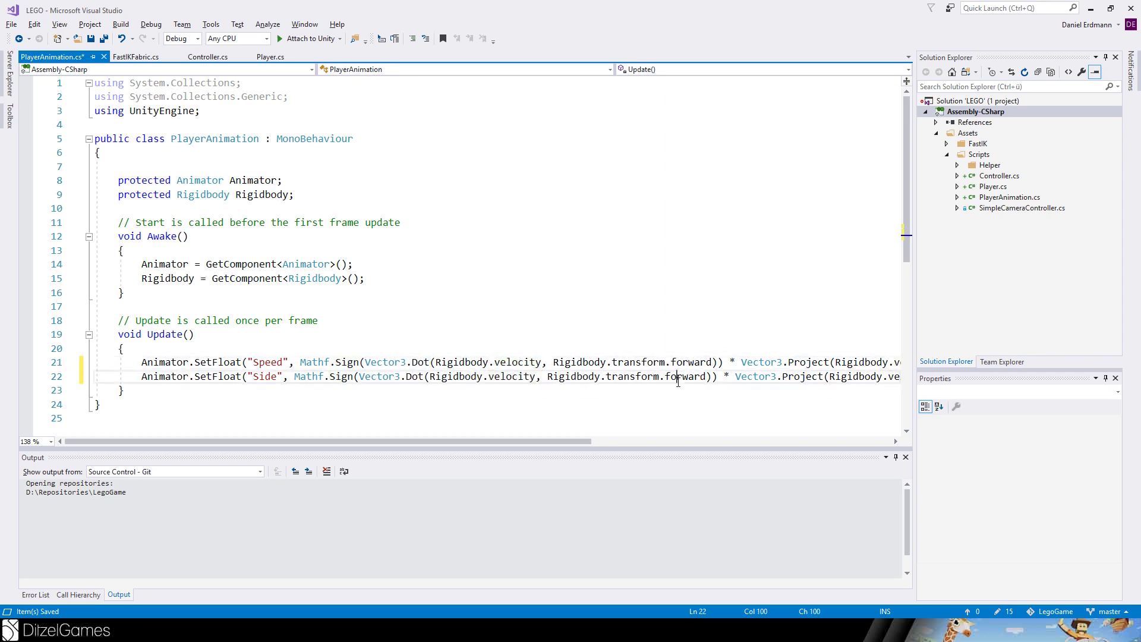
pyautogui.doubleClick(678, 379)
pyautogui.write('right')
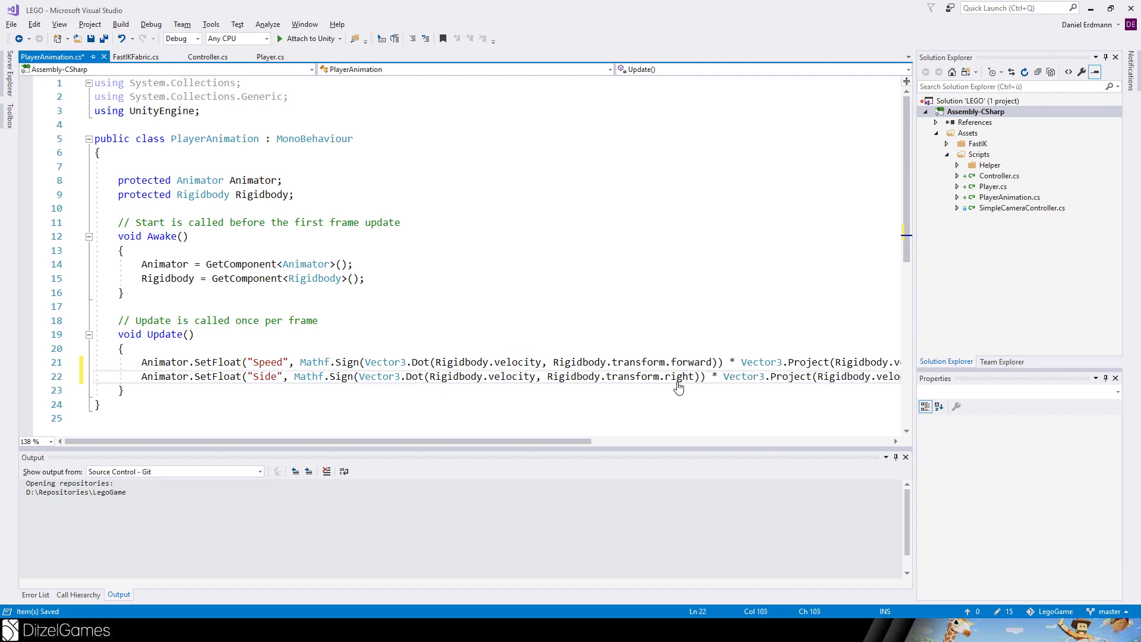
pyautogui.hotkey('ctrl', 's')
pyautogui.moveTo(573, 441); pyautogui.dragTo(608, 441)
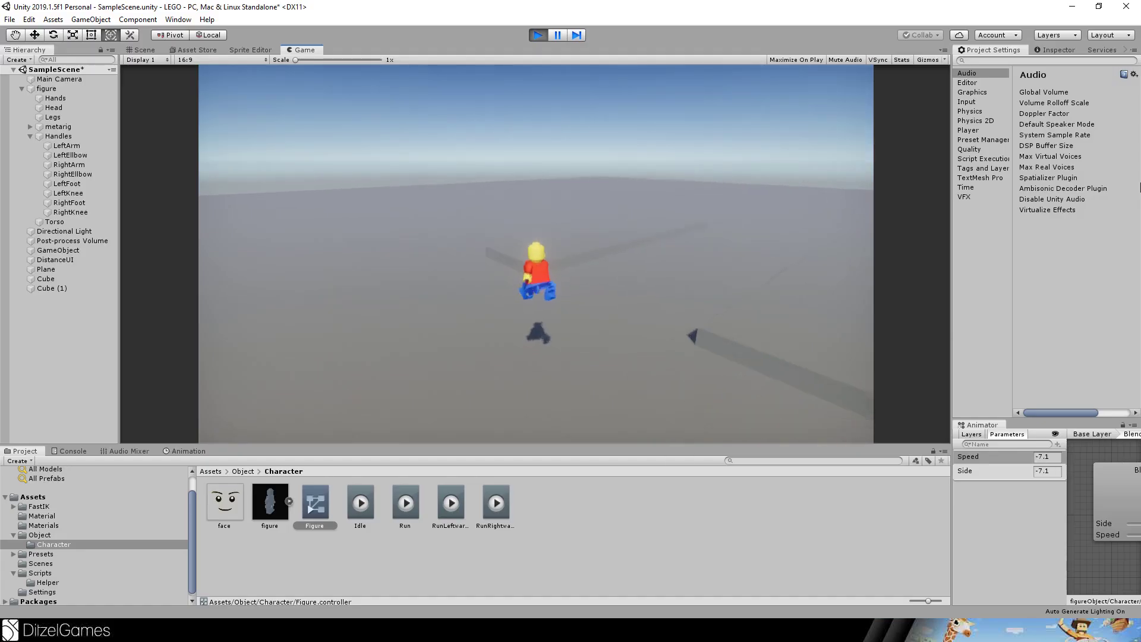
# Switch to Unity and test the figure in play mode by running forward, backward and sideways and jumping.
pyautogui.press('d')
pyautogui.press('a')
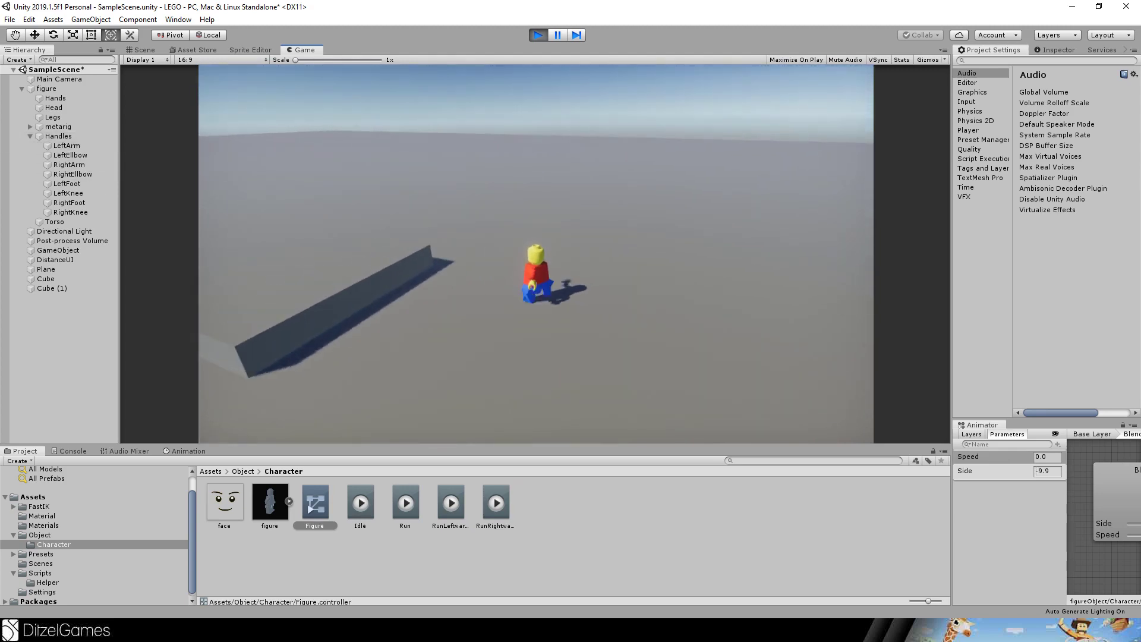
pyautogui.press('s')
pyautogui.press('w')
pyautogui.press('d')
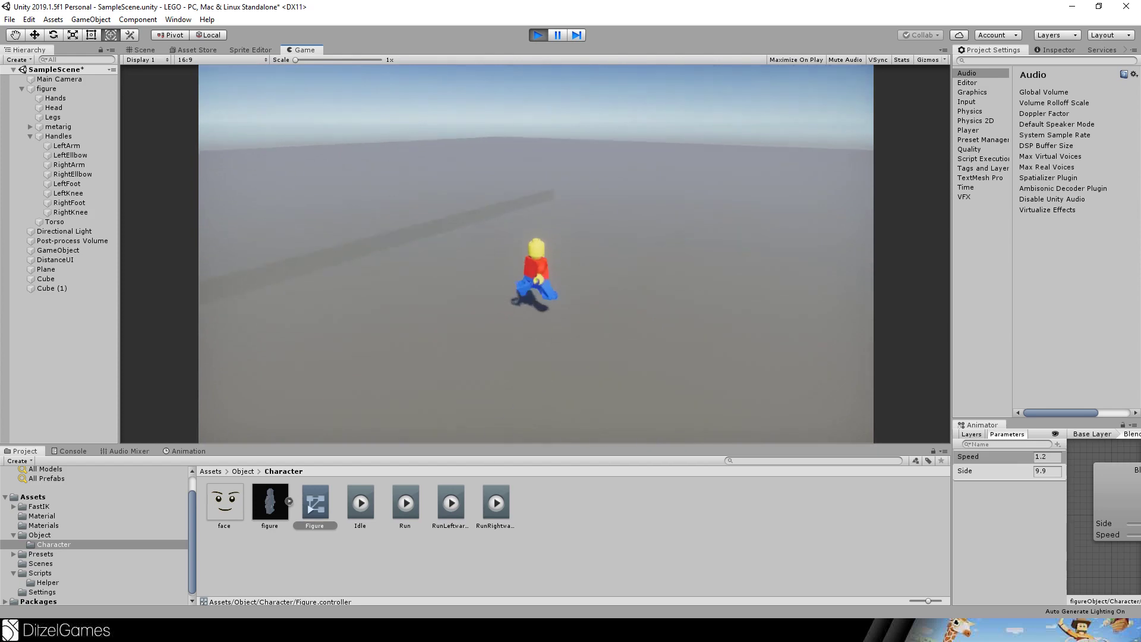
pyautogui.press('w')
pyautogui.press('space')
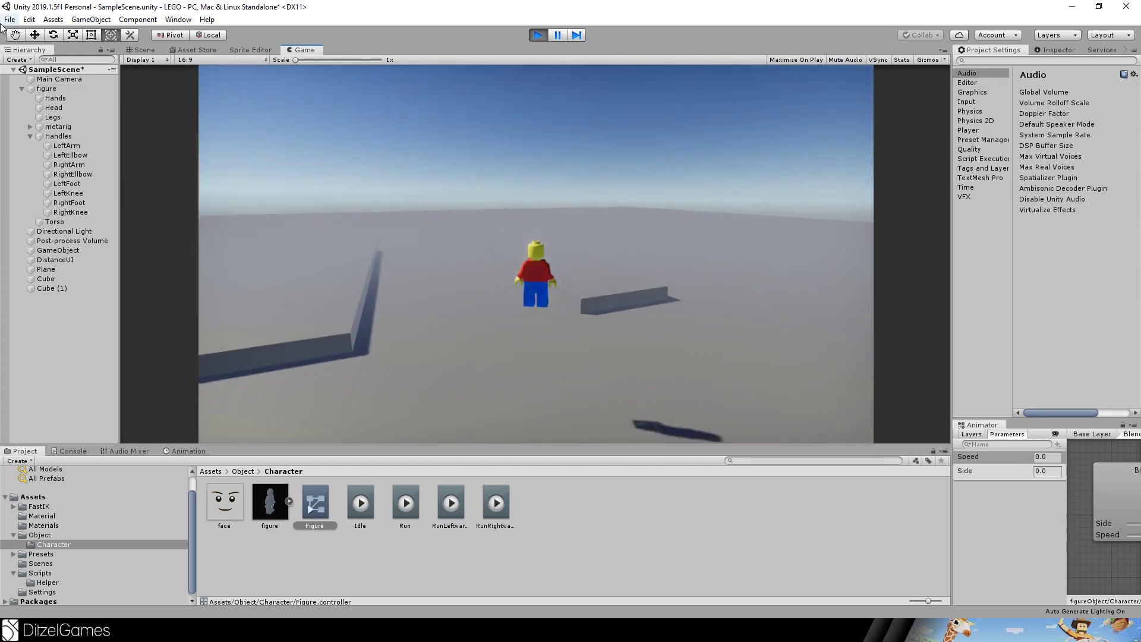
pyautogui.press('d')
pyautogui.press('a')
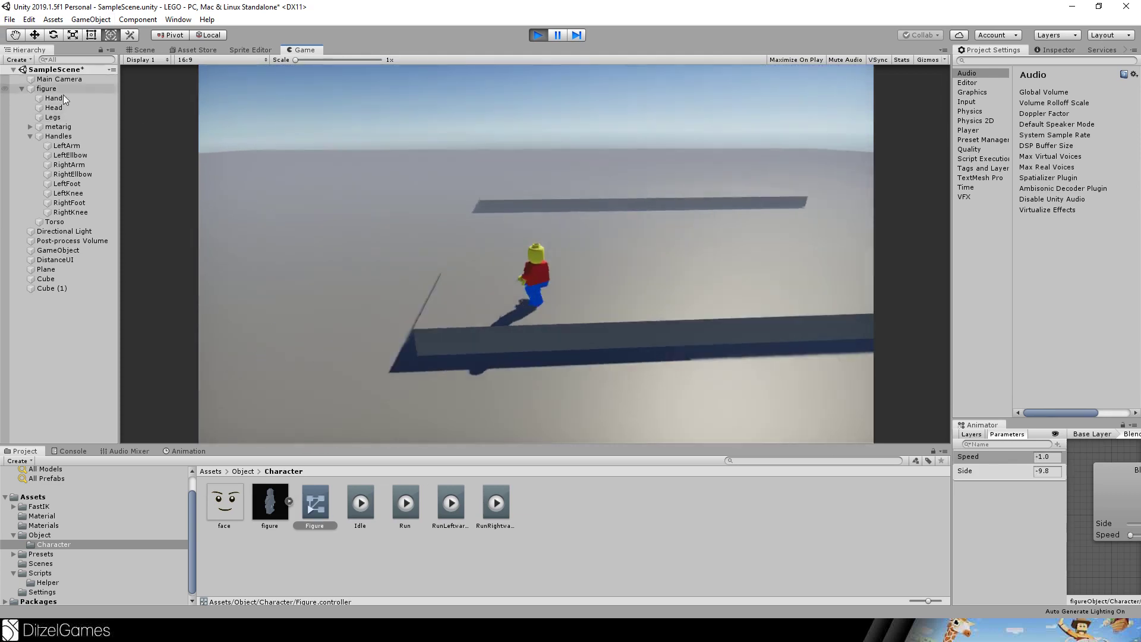